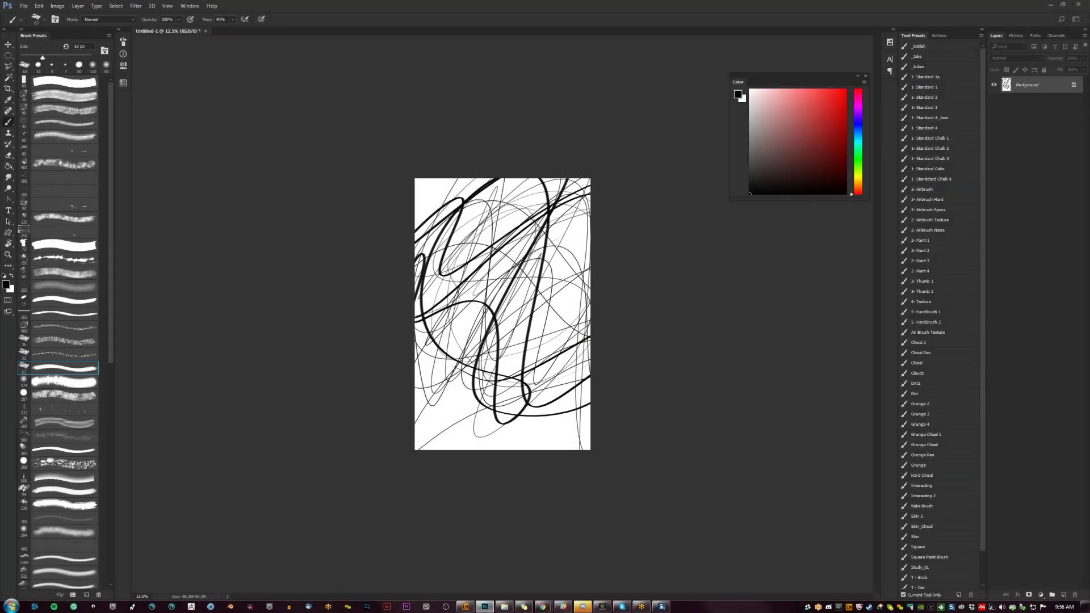
Step: Sweep thin black diagonal strokes across the lower right of the canvas
drag(546, 450, 590, 422)
drag(424, 449, 590, 358)
drag(462, 449, 591, 372)
drag(416, 449, 590, 349)
mouse_move(527, 450)
mouse_down()
mouse_move(660, 317)
mouse_move(433, 516)
mouse_move(605, 356)
mouse_up()
Step: Enlarge the brush and lay thick black diagonal strokes across the bottom of the canvas
key(])
key(])
key(])
key(])
key(])
key(])
key(])
key(])
key(])
key(])
drag(605, 356, 369, 502)
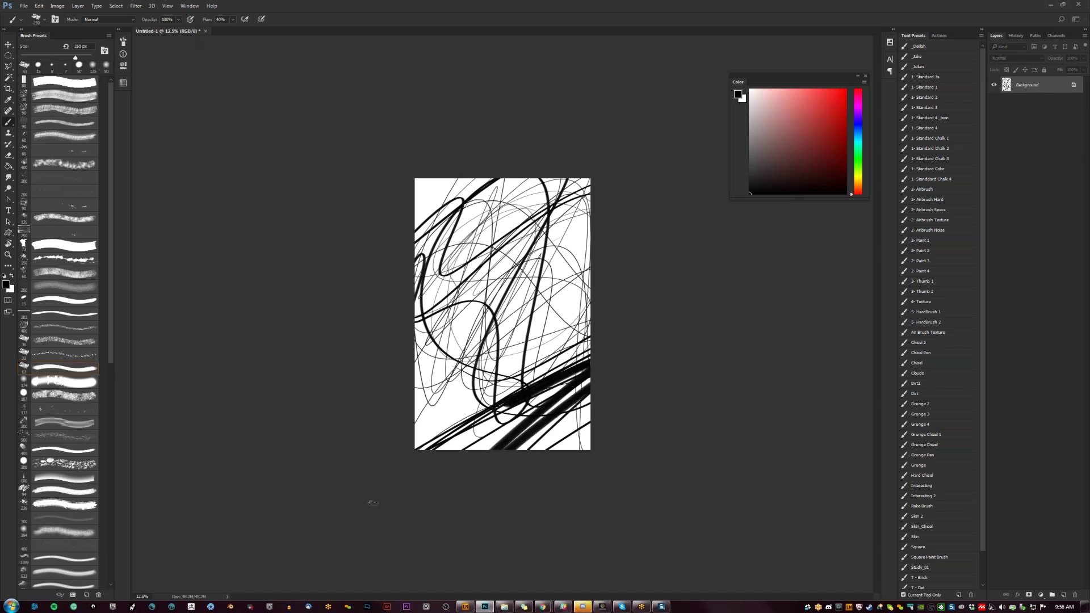
drag(601, 443, 446, 451)
Step: Paint bold black strokes across the upper left corner and large hooked curves through the upper half
drag(496, 178, 415, 219)
drag(446, 178, 543, 258)
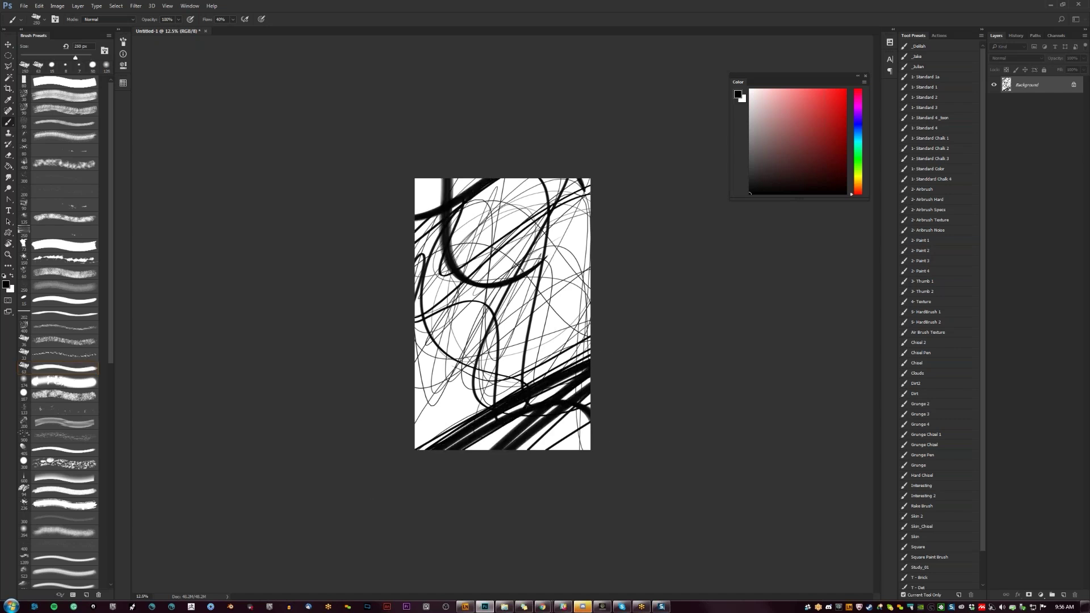
drag(474, 178, 565, 265)
Step: Draw curved marks and vertical strokes with a smaller black brush in the upper and middle canvas, undoing one stray stroke
key(ctrl+space)
click(572, 244)
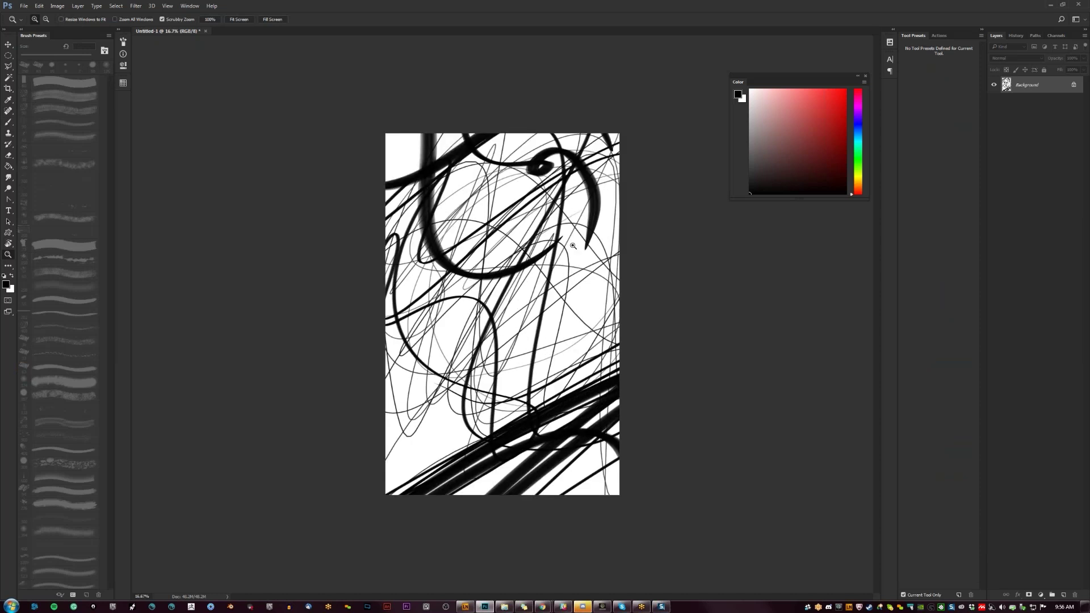
key(bracketleft)
key(bracketleft)
key(bracketleft)
mouse_move(534, 154)
mouse_down()
mouse_move(605, 210)
mouse_move(594, 234)
mouse_move(603, 196)
mouse_move(569, 189)
mouse_move(499, 216)
mouse_up()
mouse_move(447, 223)
mouse_down()
mouse_move(402, 125)
mouse_move(485, 232)
mouse_up()
mouse_move(546, 249)
mouse_down()
mouse_move(410, 300)
mouse_move(414, 235)
mouse_move(462, 85)
mouse_move(375, 191)
mouse_move(512, 120)
mouse_move(672, 178)
mouse_move(458, 399)
mouse_move(428, 490)
mouse_move(480, 401)
mouse_move(426, 304)
mouse_move(418, 350)
mouse_move(441, 299)
mouse_move(486, 340)
mouse_move(483, 377)
mouse_up()
mouse_move(553, 247)
mouse_down()
mouse_move(532, 276)
mouse_move(545, 315)
mouse_move(557, 263)
mouse_up()
key(ctrl+z)
drag(557, 209, 549, 342)
Step: Build up dense black masses with a larger brush around the canvas, from the upper corners to the lower right
key(bracketright)
key(bracketright)
mouse_move(551, 274)
mouse_down()
mouse_move(546, 344)
mouse_move(571, 346)
mouse_move(585, 216)
mouse_move(602, 323)
mouse_move(615, 227)
mouse_up()
drag(411, 474, 485, 377)
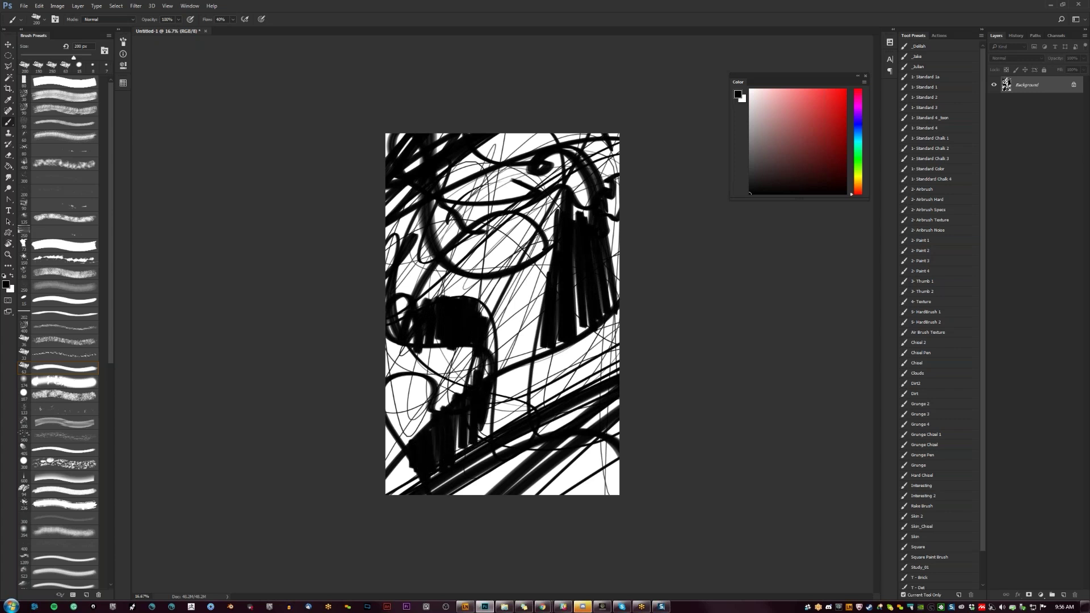
mouse_move(559, 493)
mouse_down()
mouse_move(586, 452)
mouse_move(568, 486)
mouse_move(606, 440)
mouse_move(588, 479)
mouse_move(613, 459)
mouse_up()
drag(587, 361, 518, 374)
mouse_move(475, 166)
mouse_down()
mouse_move(514, 136)
mouse_move(420, 262)
mouse_up()
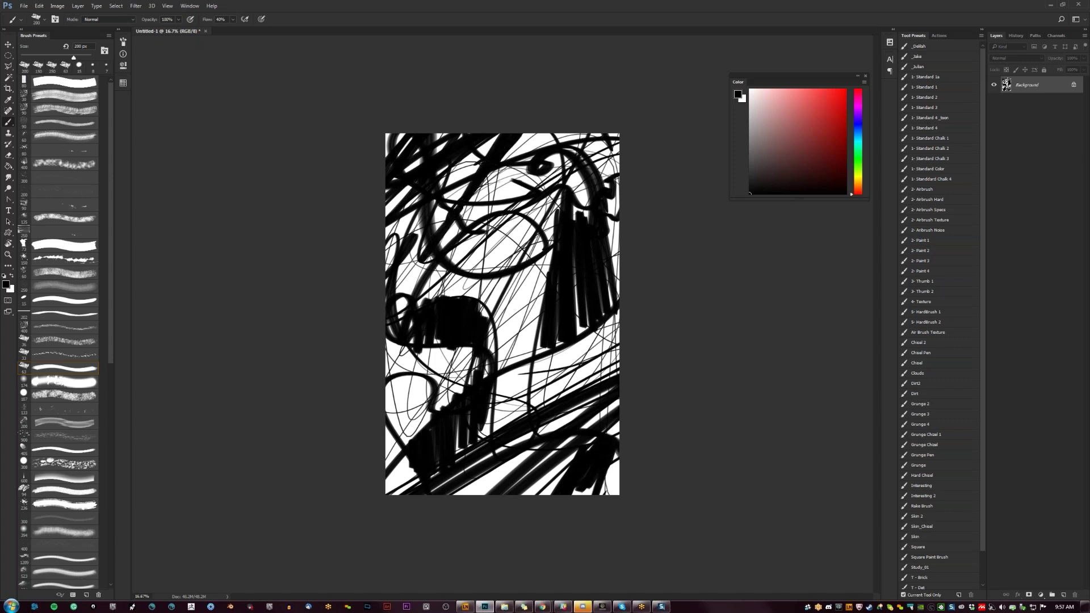
Step: Darken the canvas from the top downward with repeated black foreground-to-transparent gradients
key(g)
key(shift+g)
key(shift+g)
drag(514, 164, 461, 483)
drag(494, 363, 476, 465)
drag(494, 341, 477, 454)
drag(500, 273, 482, 409)
Step: Set the gradient opacity to 30% and add softer dark gradients over the upper canvas, undoing the last one
key(3)
drag(507, 181, 499, 318)
drag(497, 349, 494, 397)
drag(500, 273, 488, 398)
key(ctrl+z)
key(ctrl+z)
key(ctrl+z)
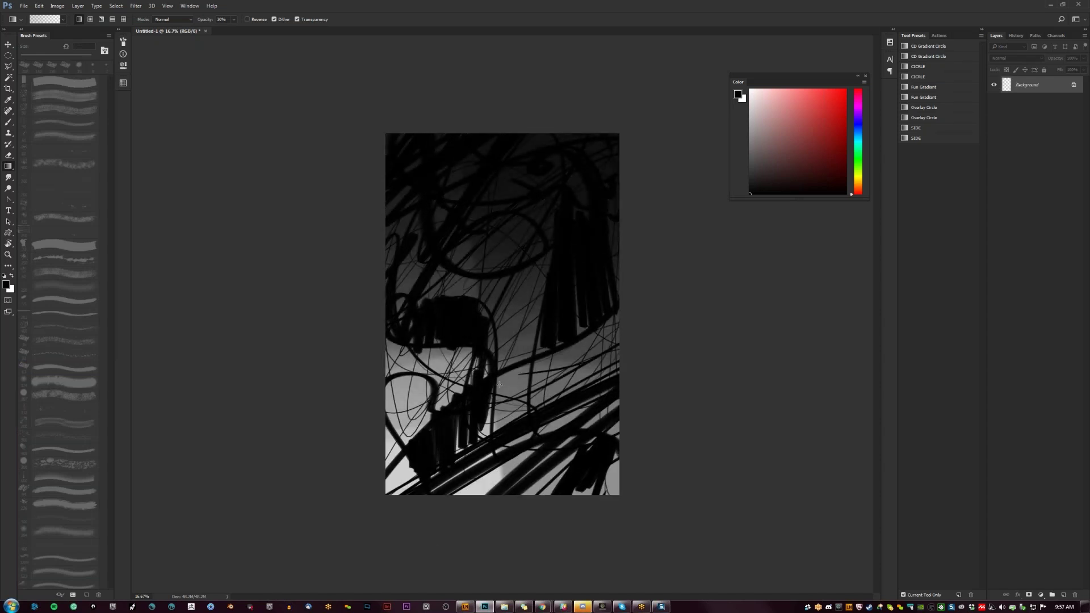
Step: Brush mid-gray hatching over the diagonal foreground at the lower right, using a gray sampled from the canvas
key(b)
alt+click(424, 370)
drag(335, 430, 606, 231)
key(ctrl+z)
alt+click(582, 343)
drag(585, 345, 472, 508)
drag(619, 381, 546, 428)
mouse_move(619, 411)
mouse_down()
mouse_move(560, 449)
mouse_move(434, 492)
mouse_move(543, 454)
mouse_move(591, 425)
mouse_move(622, 386)
mouse_up()
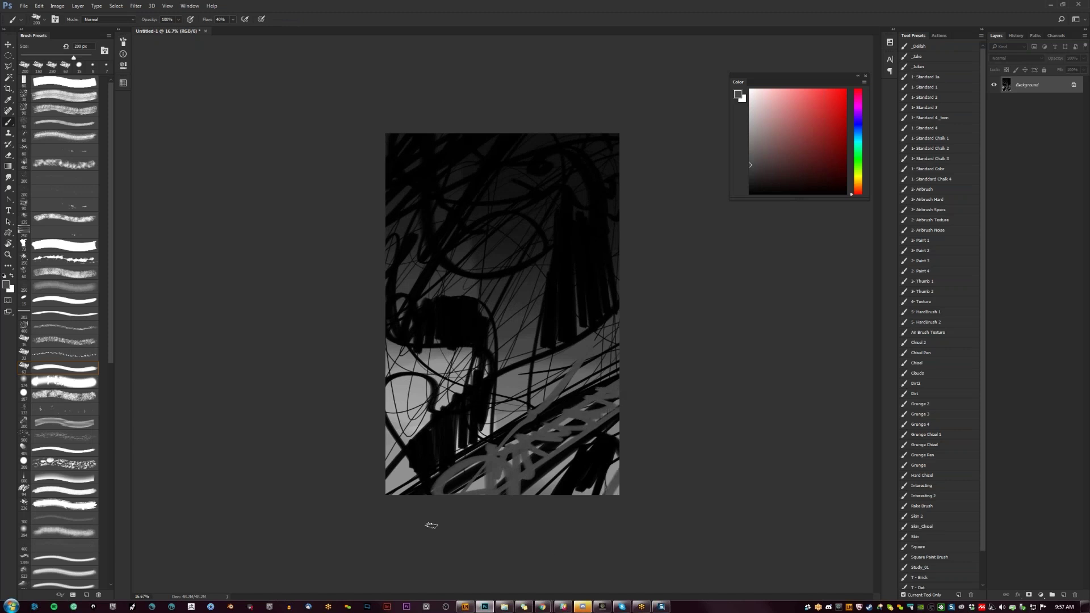
Step: Fade gray gradients over the bottom and top of the canvas to soften the black strokes
key(g)
mouse_move(525, 494)
mouse_down()
mouse_move(494, 406)
mouse_move(493, 464)
mouse_up()
key(ctrl+z)
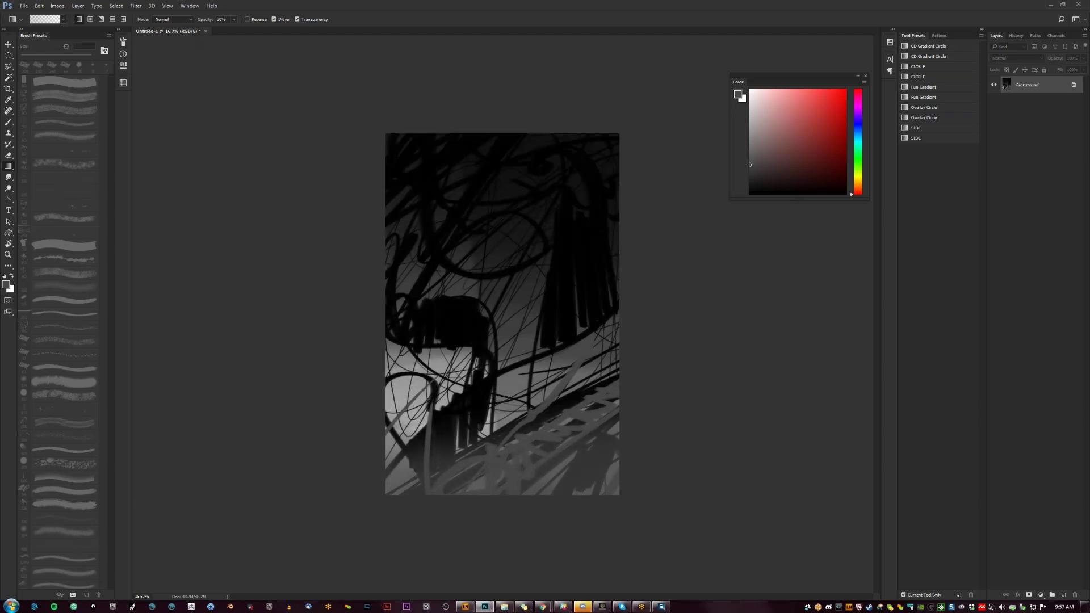
drag(489, 121, 486, 477)
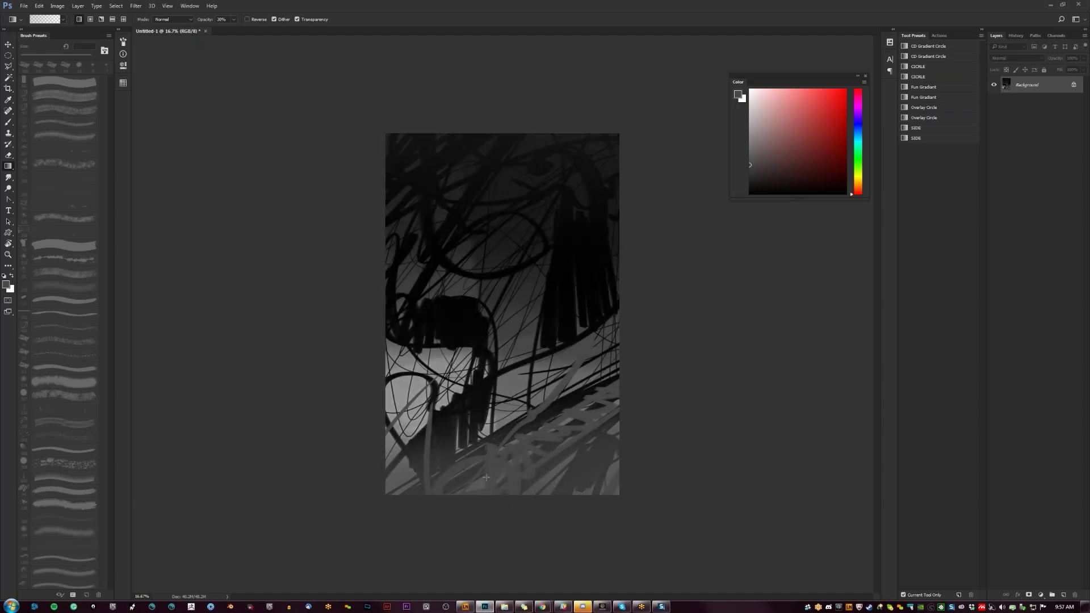
Step: Choose a round textured brush preset, enlarge it to 1000 px and texture the lower right foreground in gray
key(b)
click(64, 395)
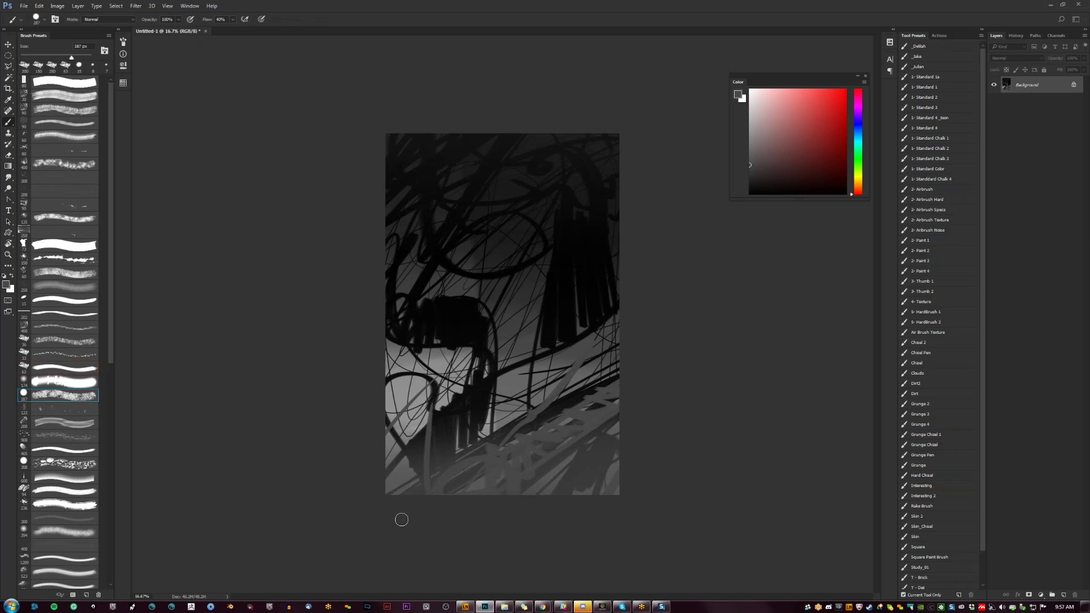
key(bracketright)
key(bracketright)
key(bracketright)
key(bracketright)
key(bracketright)
key(bracketright)
key(bracketright)
key(bracketright)
key(bracketright)
key(bracketright)
key(bracketright)
key(bracketright)
key(bracketright)
key(bracketright)
mouse_move(613, 476)
mouse_down()
mouse_move(718, 392)
mouse_move(240, 591)
mouse_up()
Step: Dab gray texture over the dark shapes along the left side and the upper right, undoing one dab
click(408, 392)
click(423, 325)
click(413, 175)
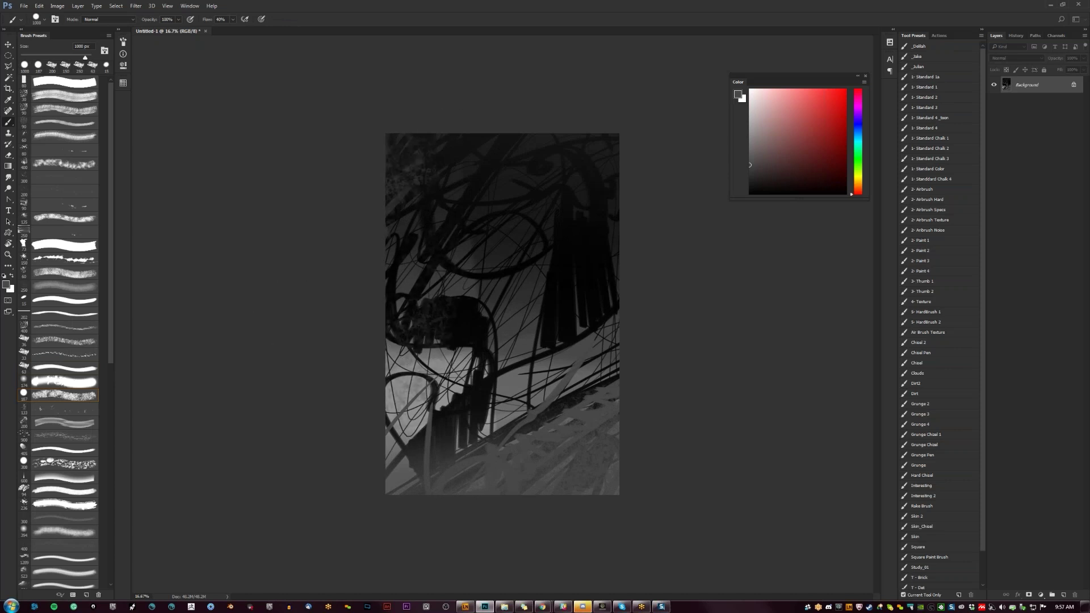
key(ctrl+z)
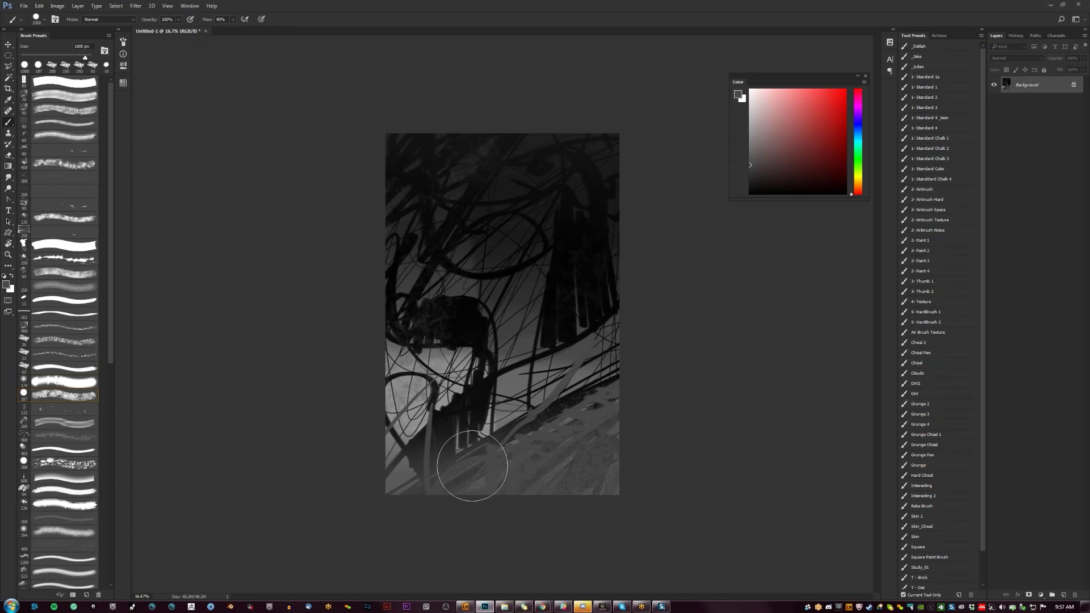
click(603, 179)
Step: Choose a streaky brush preset, enlarge it to 900 px and paint gray streaks at the top centre and upper right
click(64, 422)
key(bracketright)
key(bracketright)
key(bracketright)
key(bracketright)
key(bracketright)
key(bracketright)
key(bracketright)
key(bracketright)
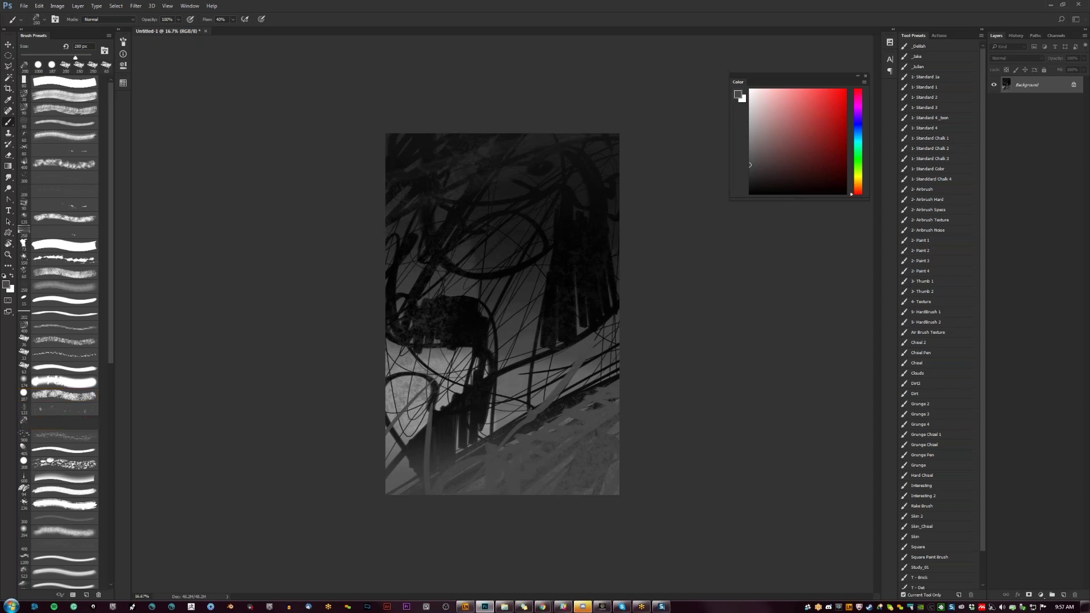
drag(468, 134, 471, 214)
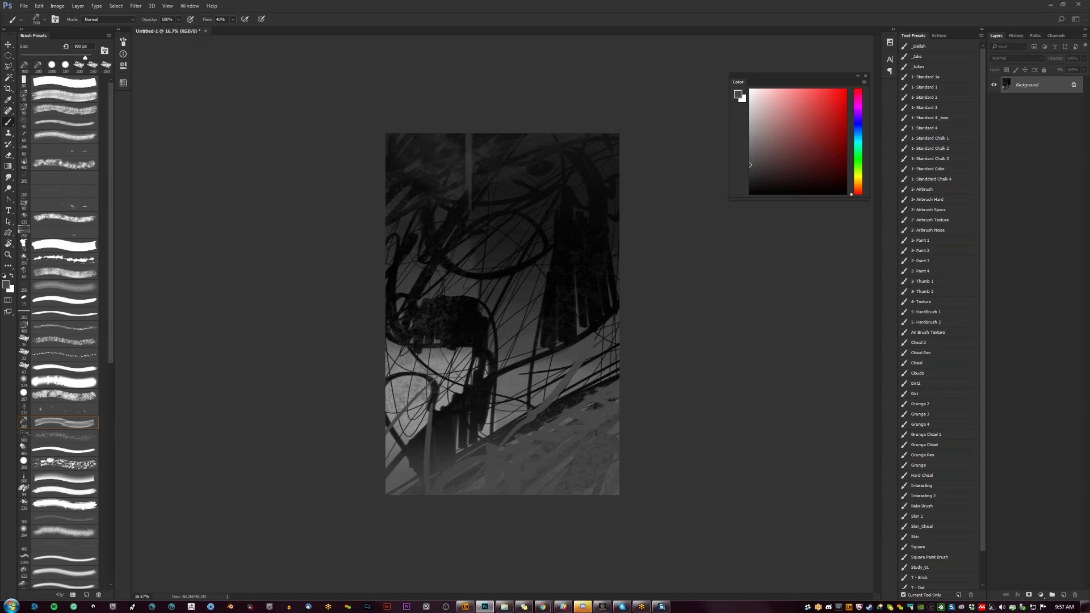
mouse_move(590, 249)
mouse_down()
mouse_move(576, 237)
mouse_move(594, 244)
mouse_move(629, 222)
mouse_move(594, 187)
mouse_up()
Step: Glaze dark grays sampled from the canvas over the upper centre, the dark right-hand shape and the diagonal middle band
alt+click(576, 236)
alt+click(474, 153)
mouse_move(475, 159)
mouse_down()
mouse_move(567, 126)
mouse_move(448, 173)
mouse_move(489, 218)
mouse_up()
drag(550, 286, 577, 284)
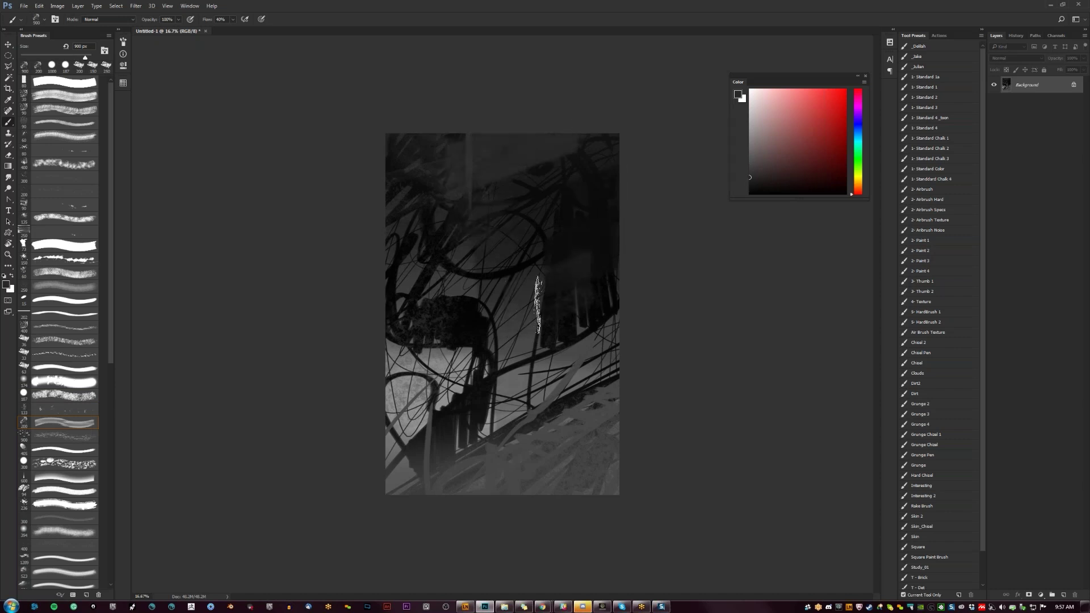
alt+click(584, 260)
drag(531, 272, 538, 309)
mouse_move(549, 379)
mouse_down()
mouse_move(611, 340)
mouse_move(397, 425)
mouse_up()
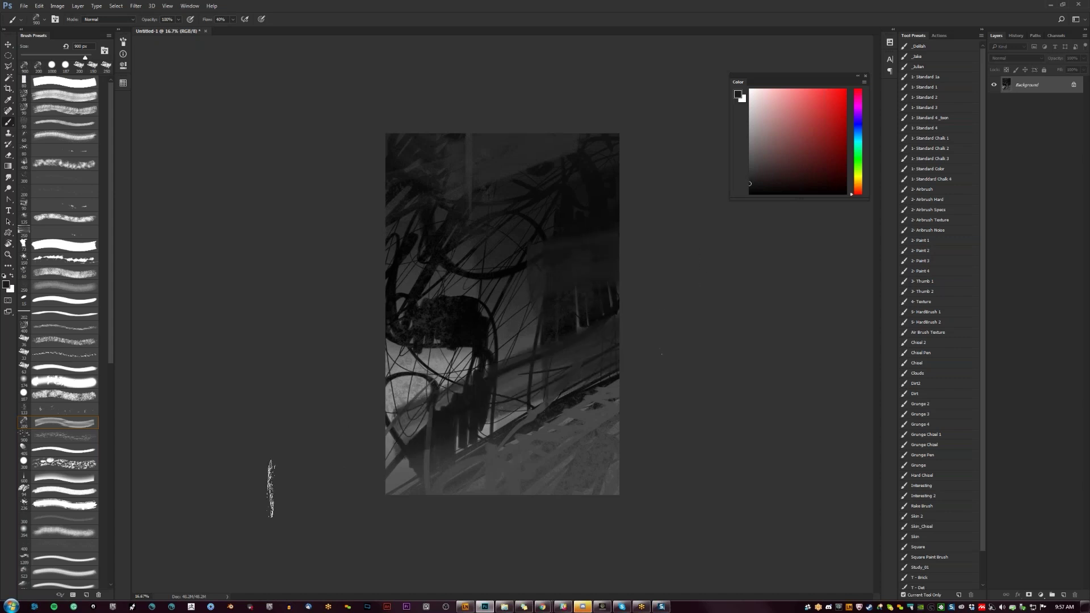
Step: Blend the left side and the lower foreground with dark gray strokes from two soft brush presets
click(90, 481)
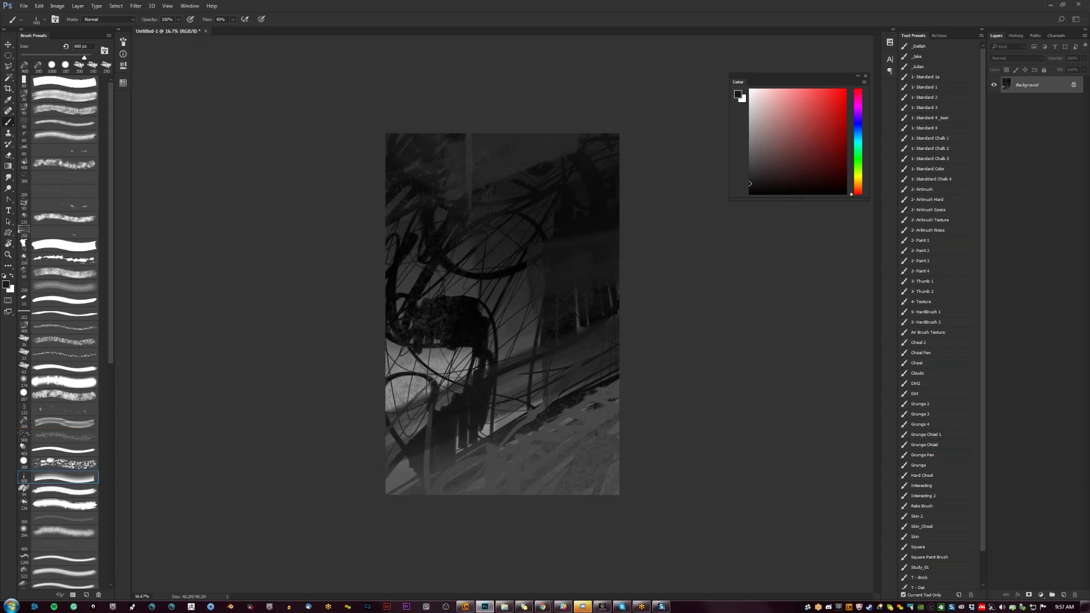
mouse_move(398, 392)
mouse_down()
mouse_move(596, 316)
mouse_move(335, 402)
mouse_move(594, 304)
mouse_move(623, 251)
mouse_move(340, 319)
mouse_move(497, 219)
mouse_move(578, 119)
mouse_move(314, 221)
mouse_move(360, 158)
mouse_move(647, 134)
mouse_move(372, 250)
mouse_move(490, 417)
mouse_move(689, 333)
mouse_move(312, 554)
mouse_up()
drag(85, 531, 94, 527)
drag(492, 522, 789, 377)
Step: Enlarge the soft brush to 1700 px, undo the last stroke and sweep dark gray over the lower foreground
key(bracketright)
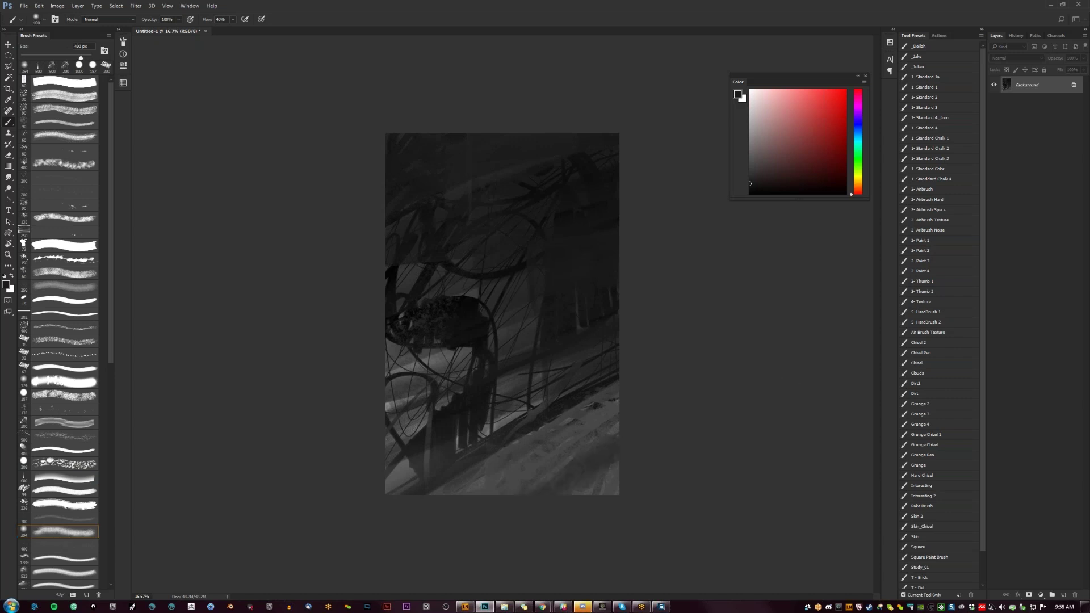
key(bracketright)
key(bracketright)
key(bracketright)
key(bracketright)
key(bracketright)
key(bracketright)
key(bracketright)
key(bracketright)
key(bracketright)
key(bracketright)
key(bracketright)
key(bracketright)
key(bracketright)
key(bracketright)
key(ctrl+z)
mouse_move(642, 420)
mouse_down()
mouse_move(366, 516)
mouse_move(398, 432)
mouse_move(682, 314)
mouse_move(401, 485)
mouse_up()
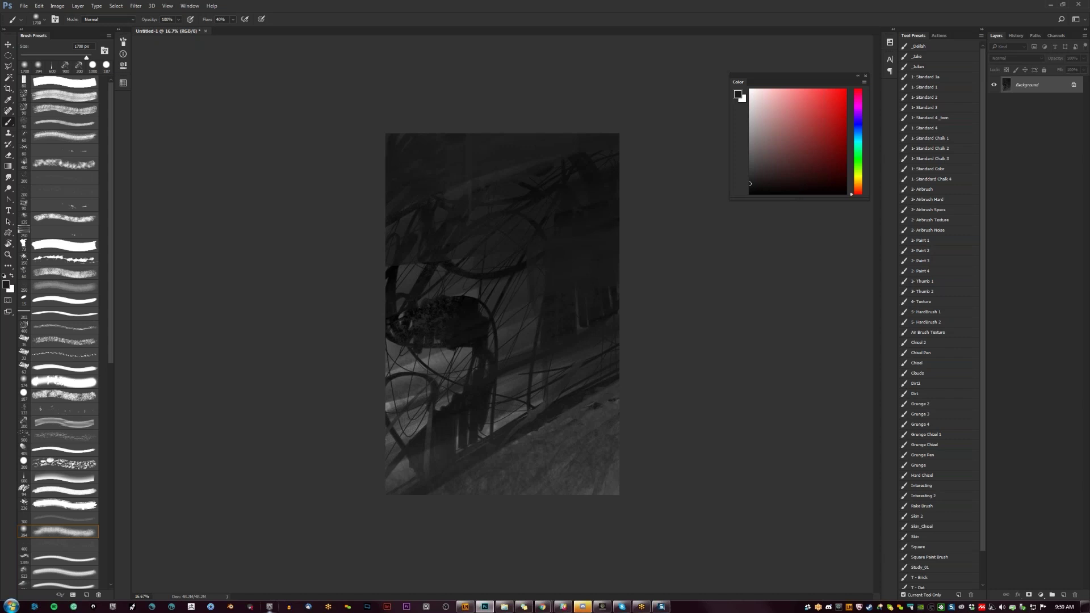
Step: Switch to Chrome, search the web for unity connect in a new tab and open the Unity Connect site
mouse_move(543, 606)
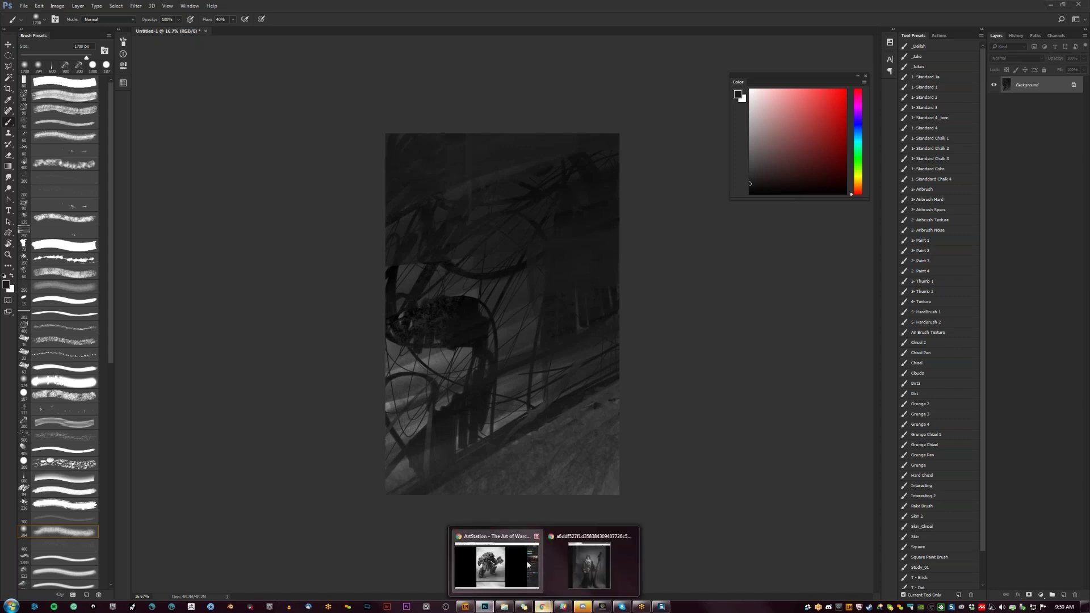
click(471, 562)
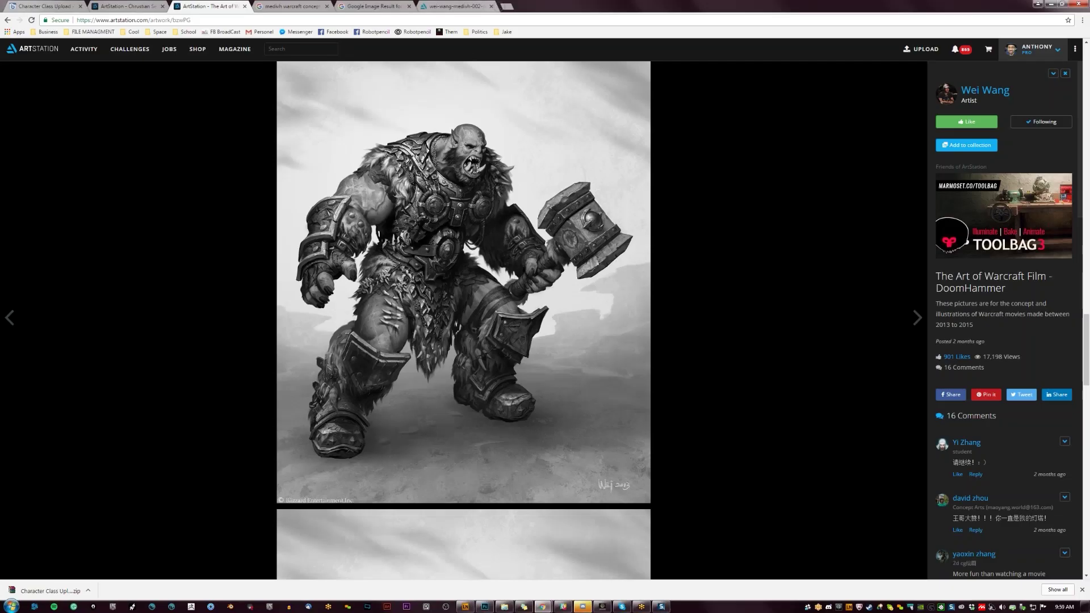
click(507, 6)
text(uni)
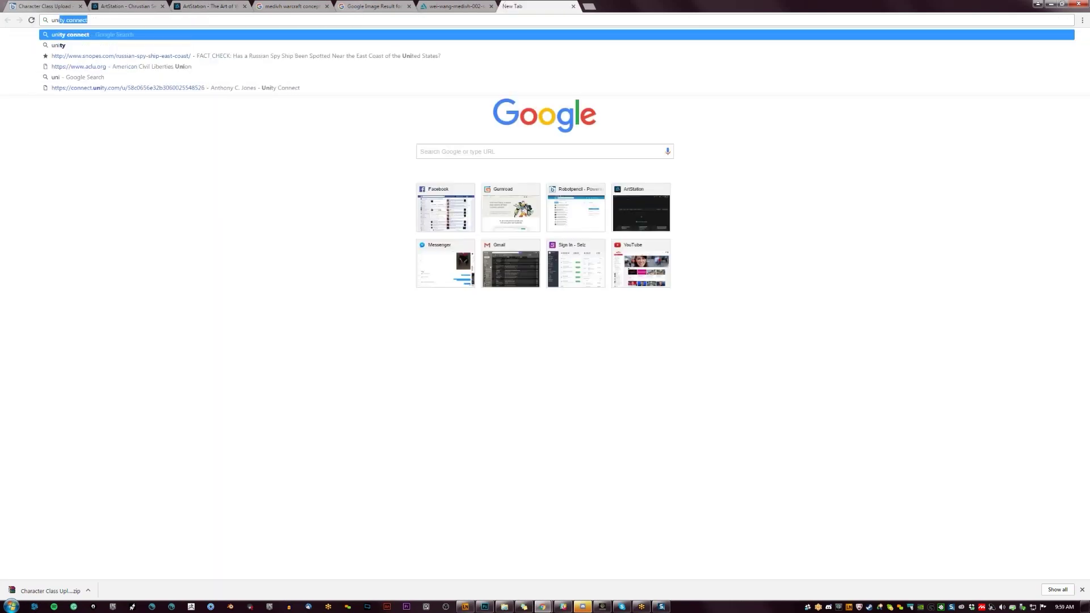
key(Return)
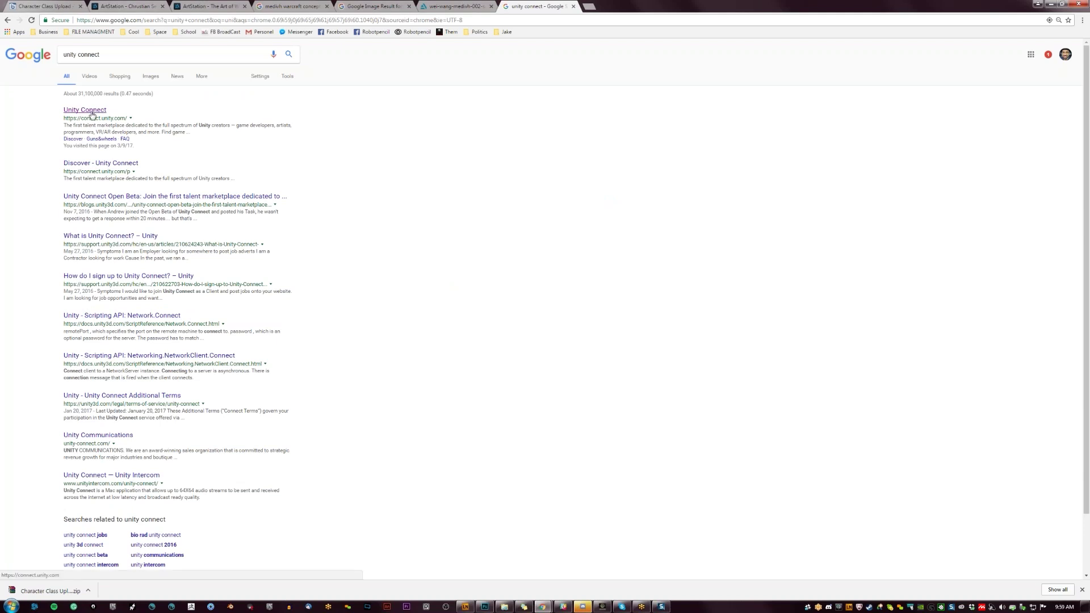
click(92, 114)
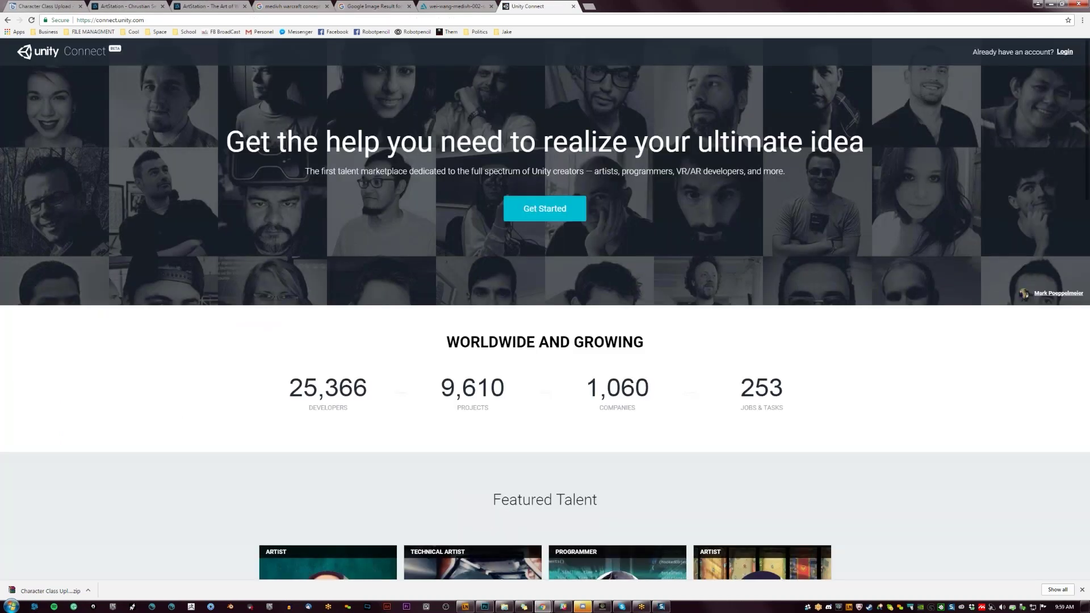
Step: Log in to Unity Connect and search its job listings for concept artist
click(1064, 51)
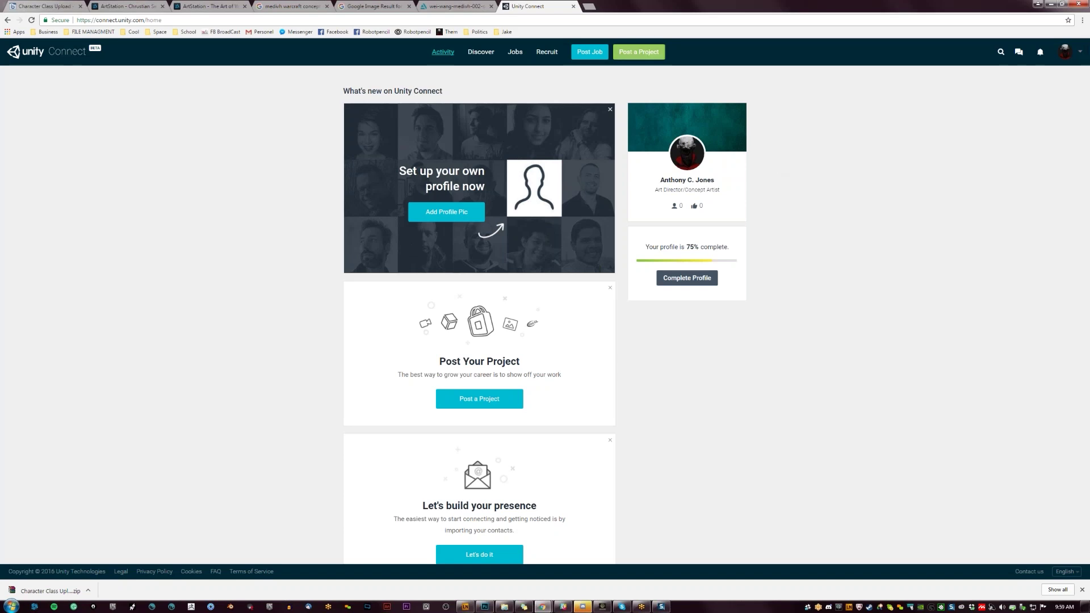
click(518, 55)
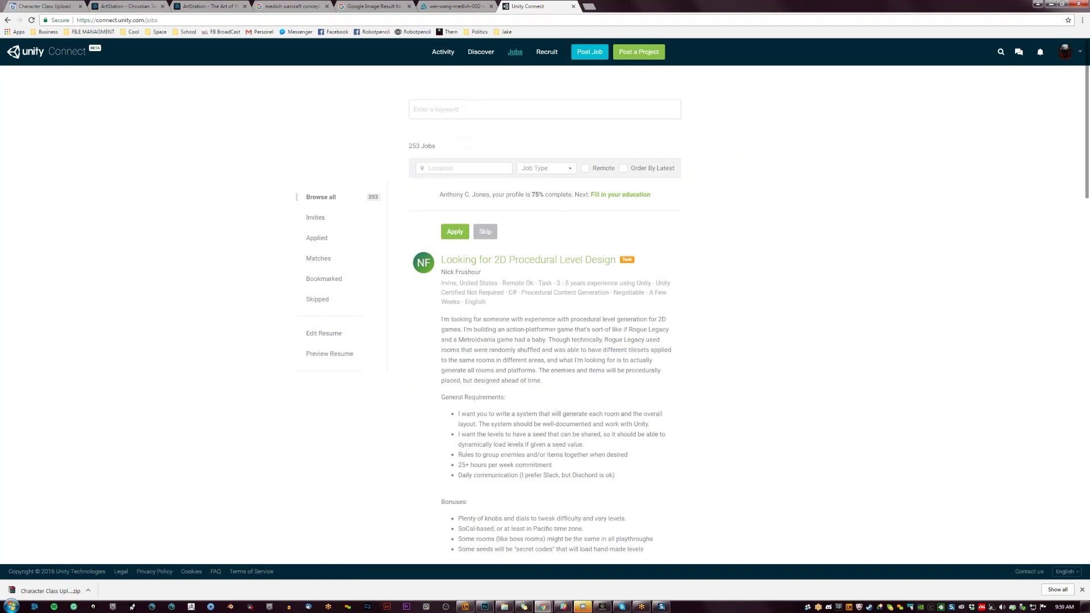
text(concept artist)
key(Return)
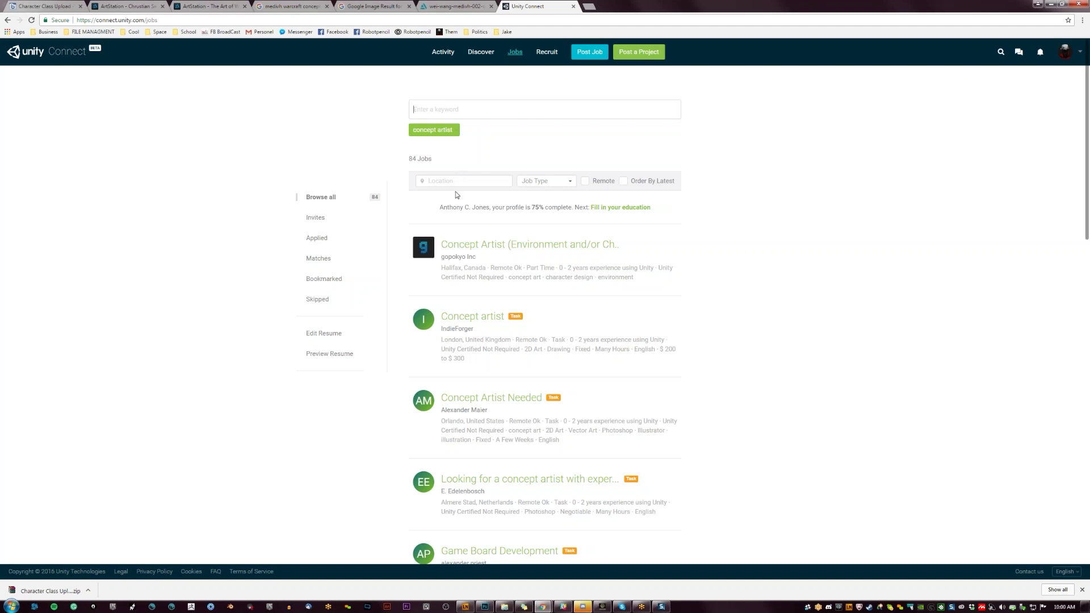
Step: Look through the concept artist listings and filter them to the Task job type
scroll(492, 281, down, 2)
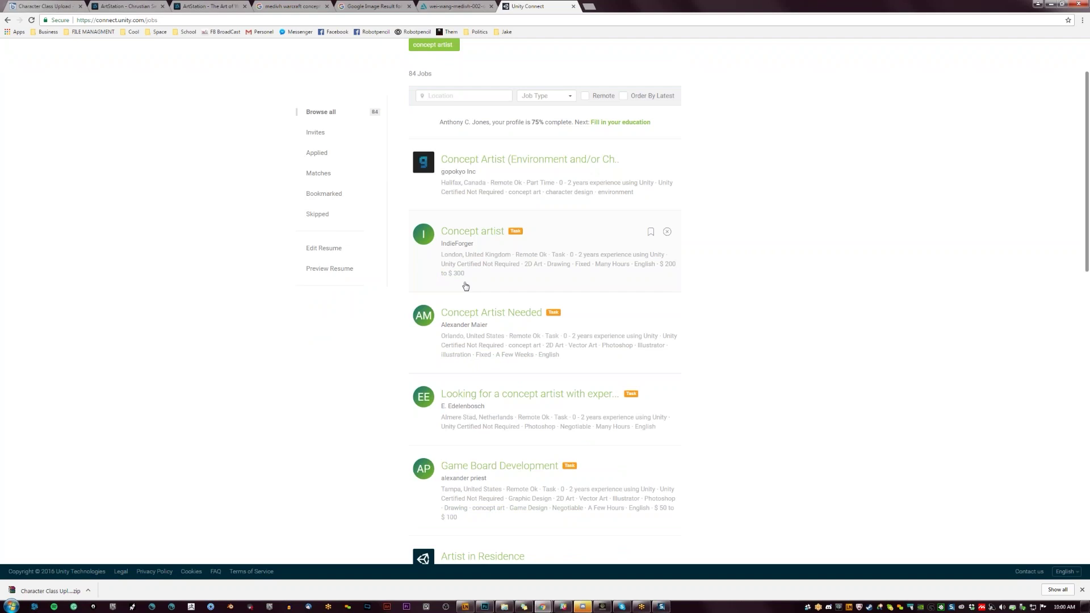
scroll(522, 227, up, 2)
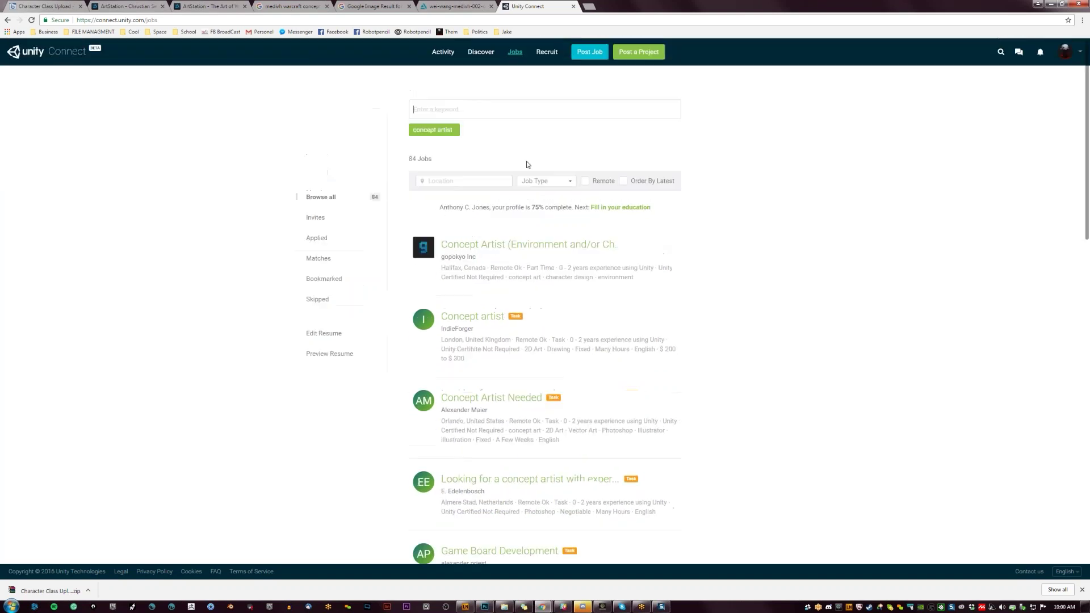
click(532, 181)
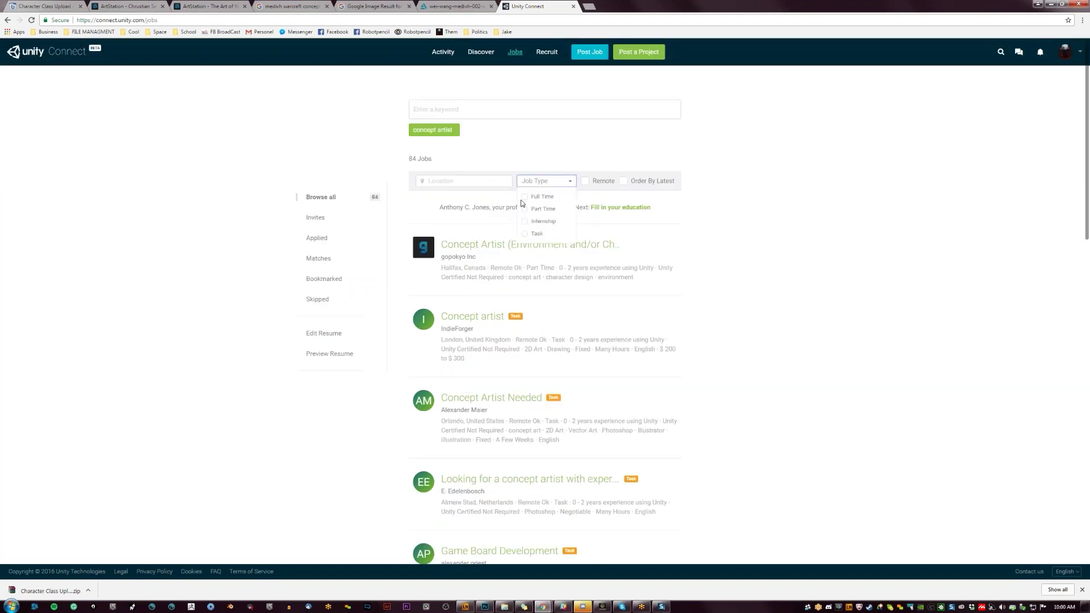
click(525, 233)
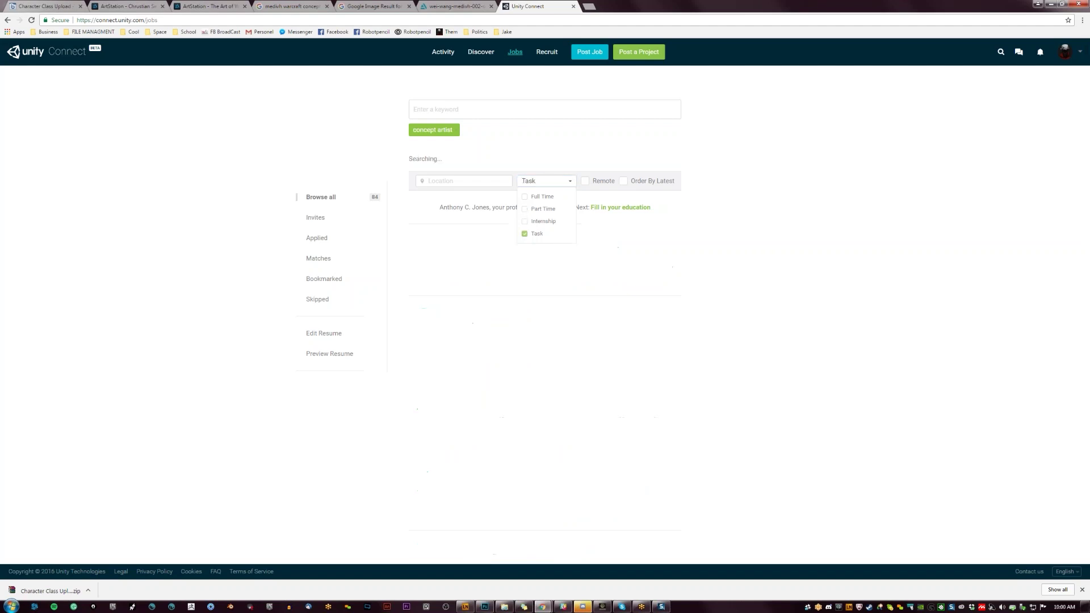
click(804, 230)
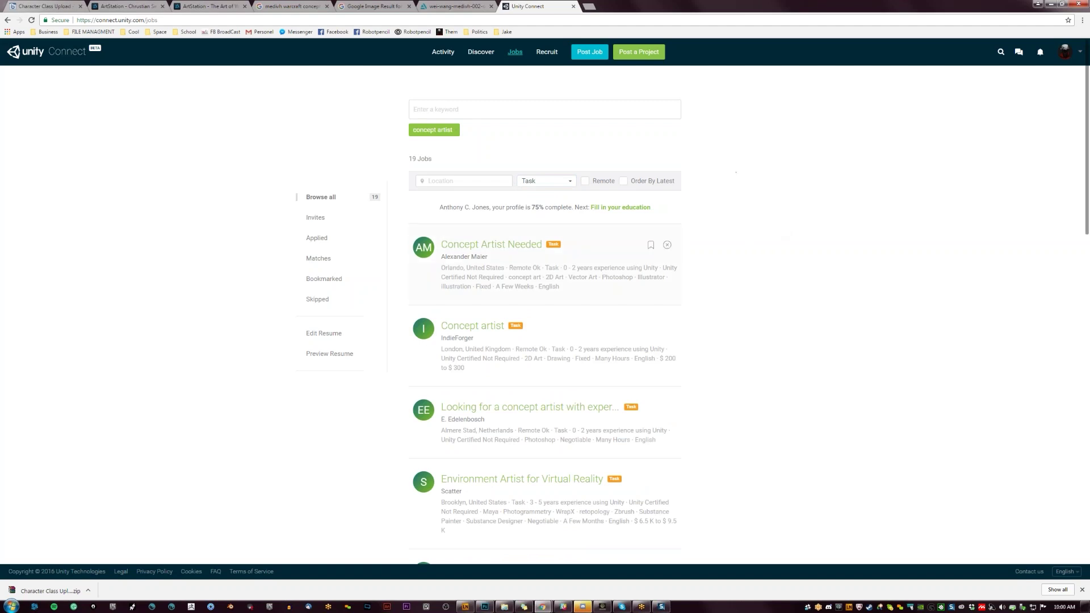
Step: Open the London Concept artist task and review its intended uses, banner dimensions and experience requirements
click(471, 325)
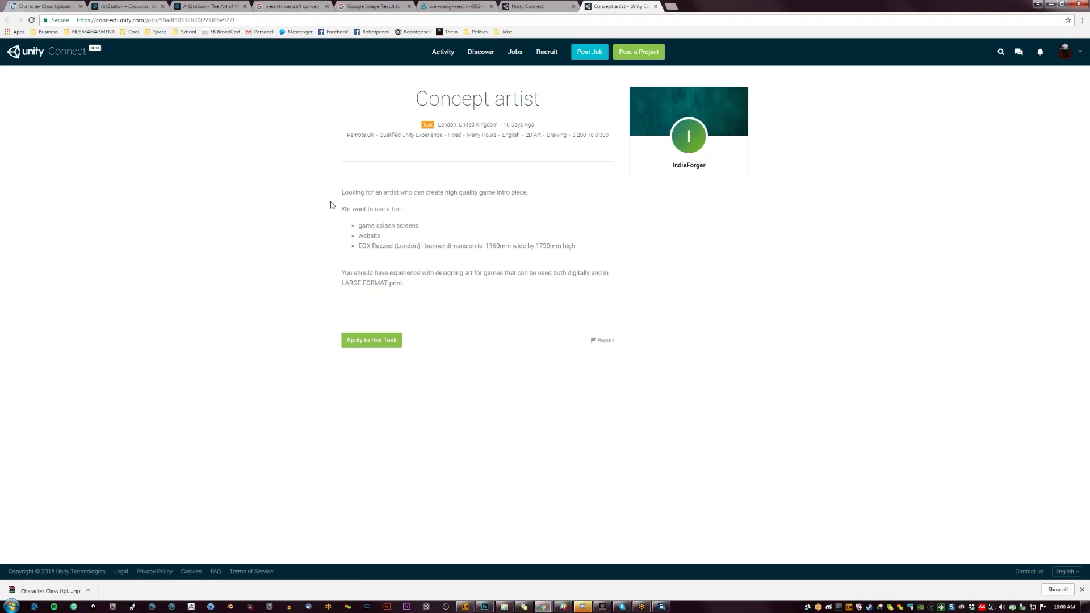
mouse_move(365, 226)
mouse_down()
mouse_move(414, 226)
mouse_move(377, 239)
mouse_up()
click(370, 238)
click(375, 252)
drag(577, 246, 461, 247)
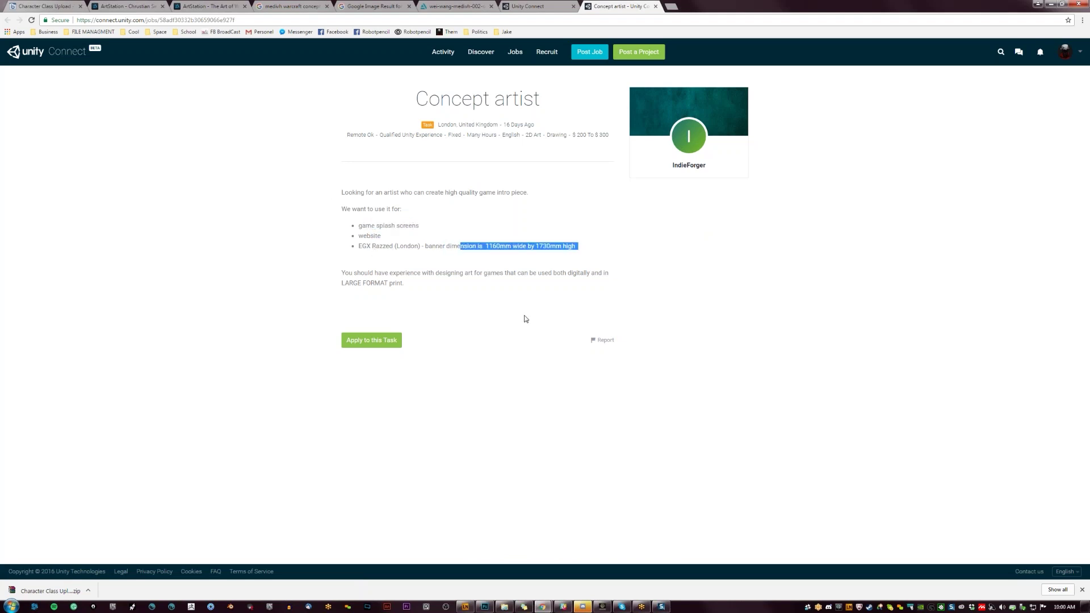
click(406, 270)
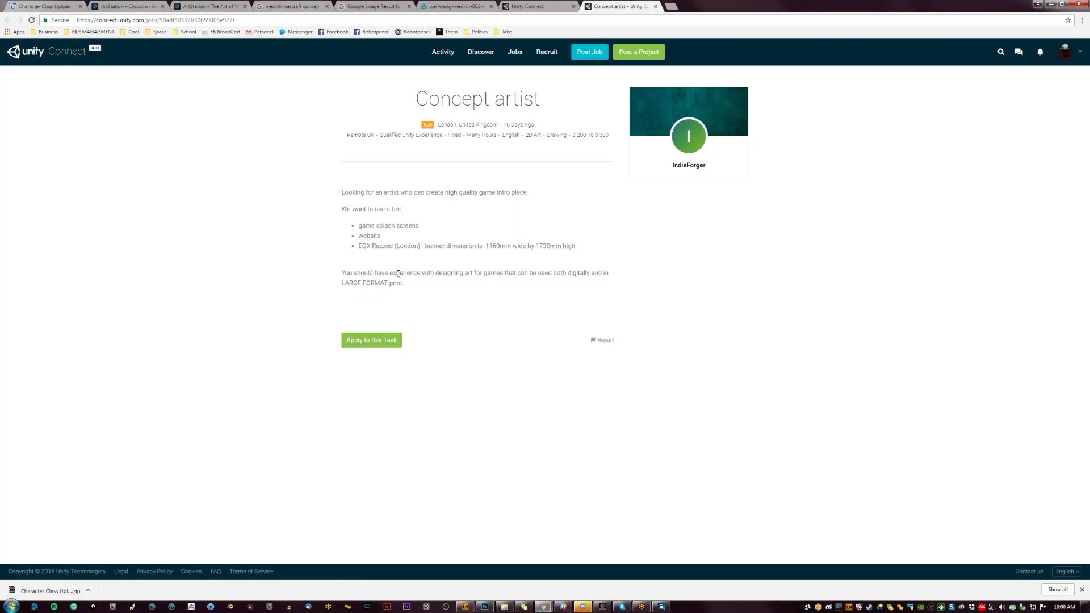
Step: Review the Concept artist task's description, intended uses, large-format print requirement and pay range
triple_click(502, 277)
click(579, 274)
double_click(579, 275)
click(377, 277)
double_click(397, 192)
click(461, 195)
drag(579, 136, 603, 137)
drag(351, 224, 484, 237)
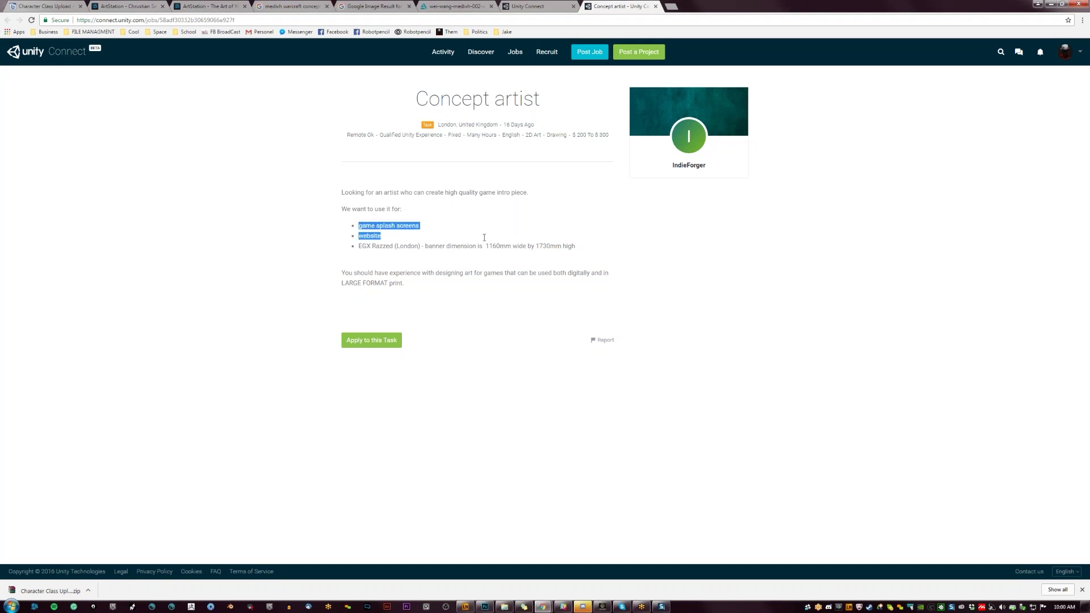
drag(610, 135, 571, 135)
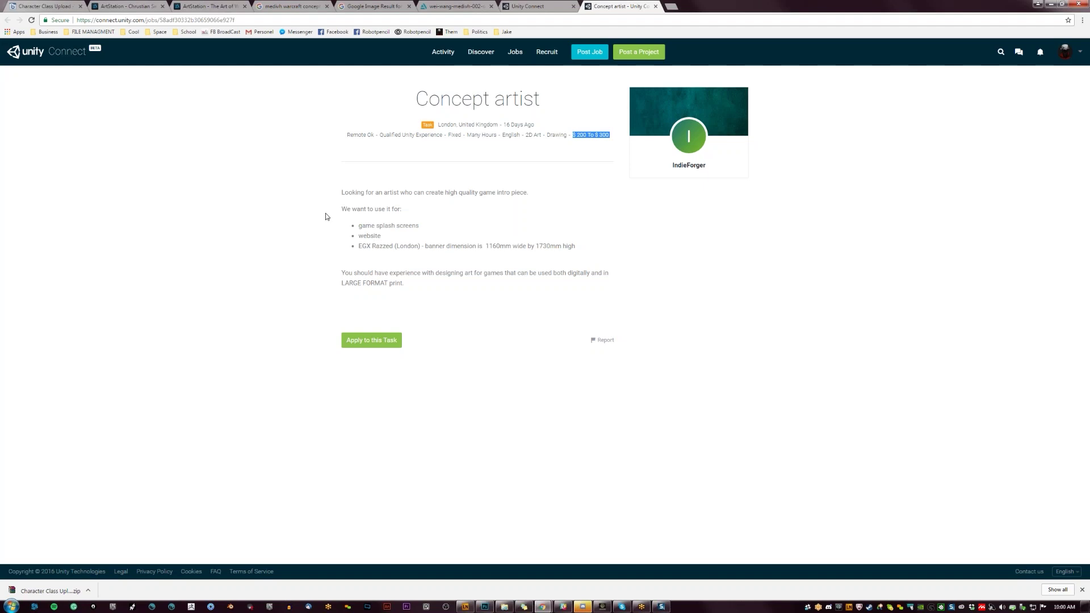
triple_click(368, 227)
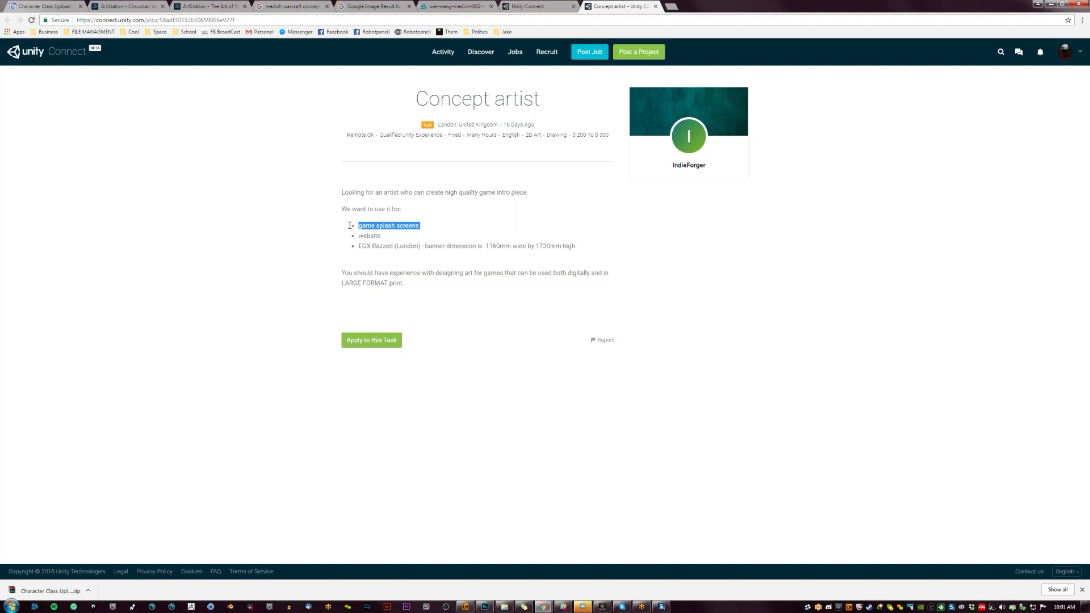
Step: Open the Calculator beside the task description and divide 300 by 6
click(11, 607)
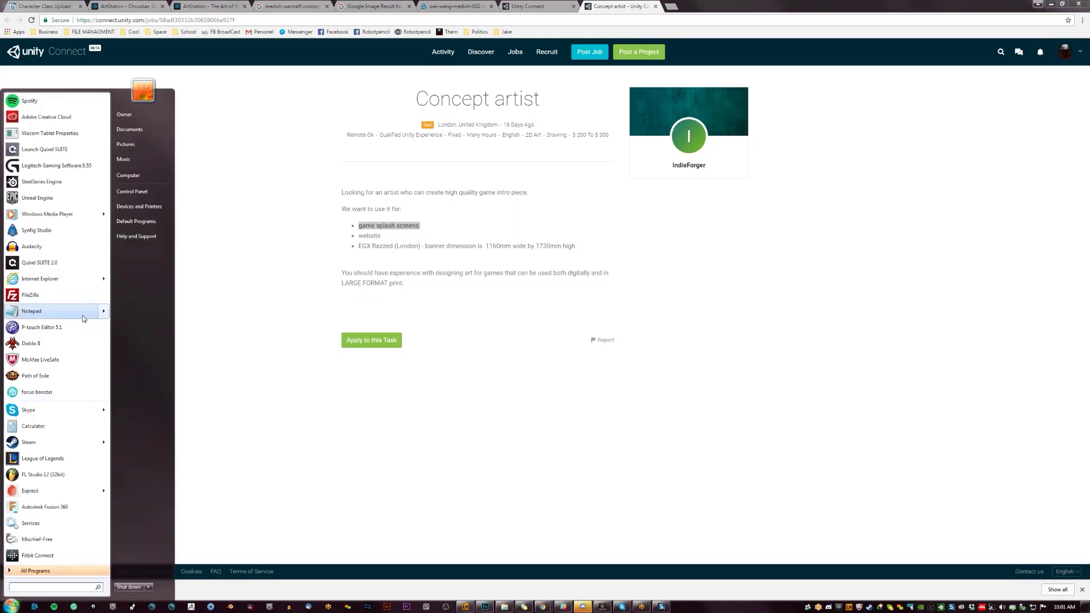
key(Return)
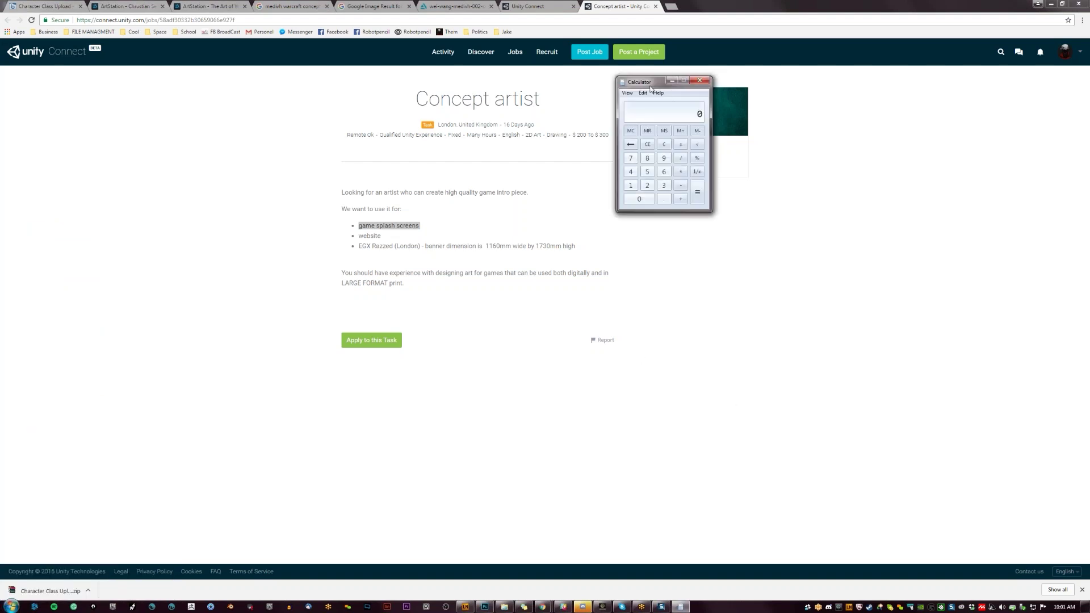
drag(650, 85, 730, 261)
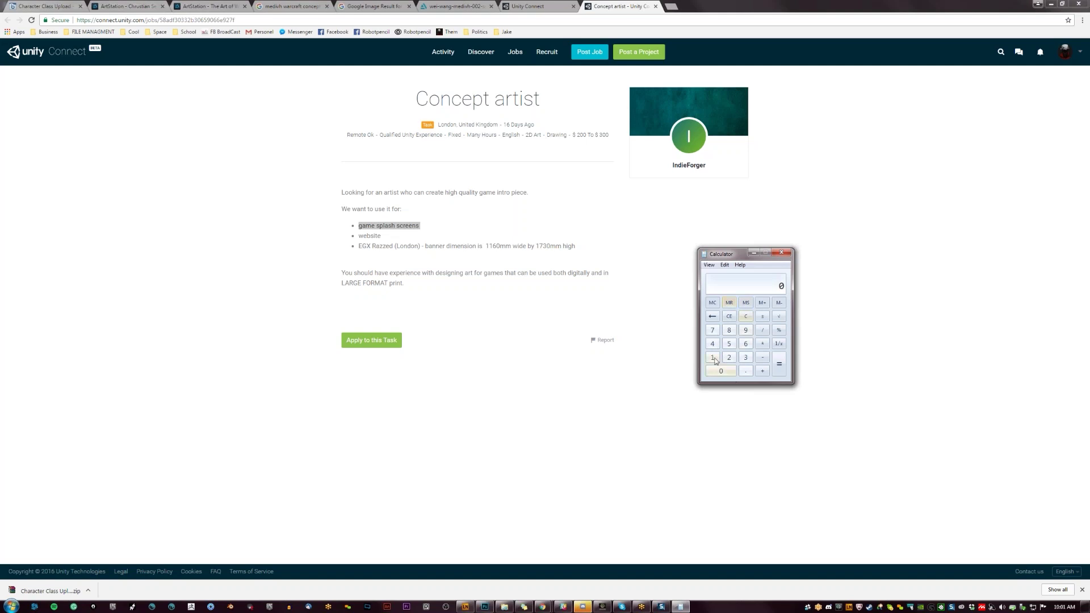
click(745, 361)
click(722, 371)
click(722, 370)
click(763, 329)
click(746, 343)
click(779, 366)
Step: Clear the Calculator and divide 300 by 20
click(743, 317)
click(746, 357)
text(00/)
click(729, 357)
click(732, 371)
click(783, 362)
Step: Close the Concept artist task page and look through the filtered Task listings again
click(515, 6)
click(632, 8)
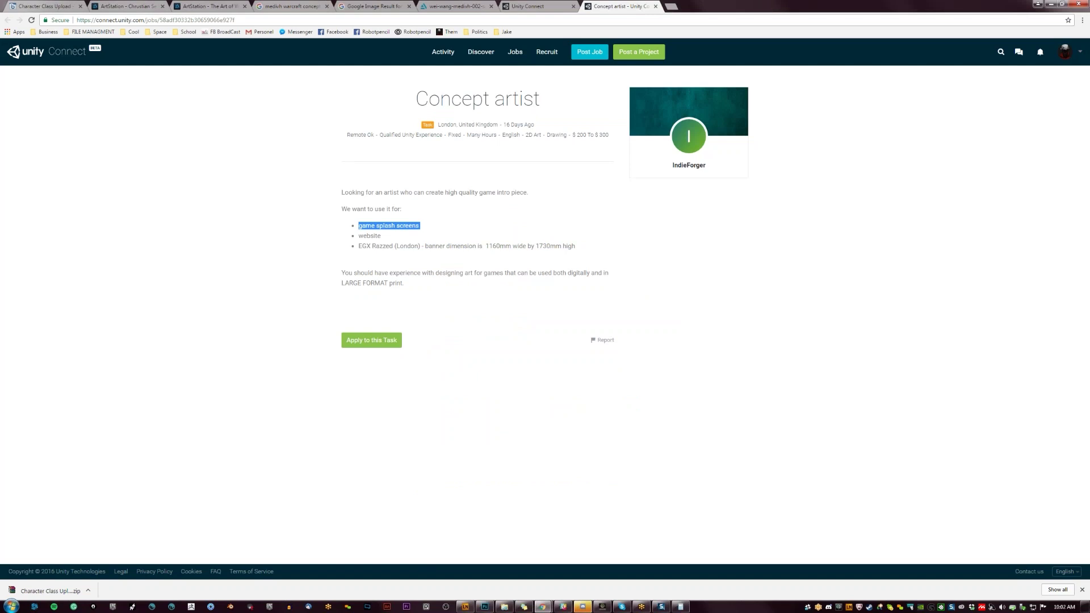
click(654, 7)
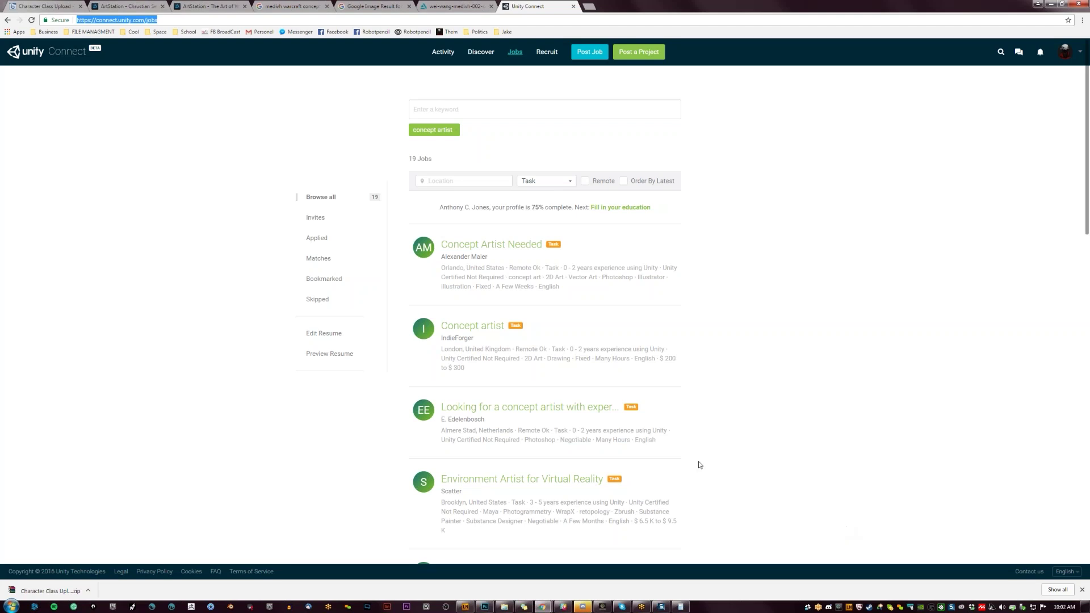
scroll(766, 425, down, 4)
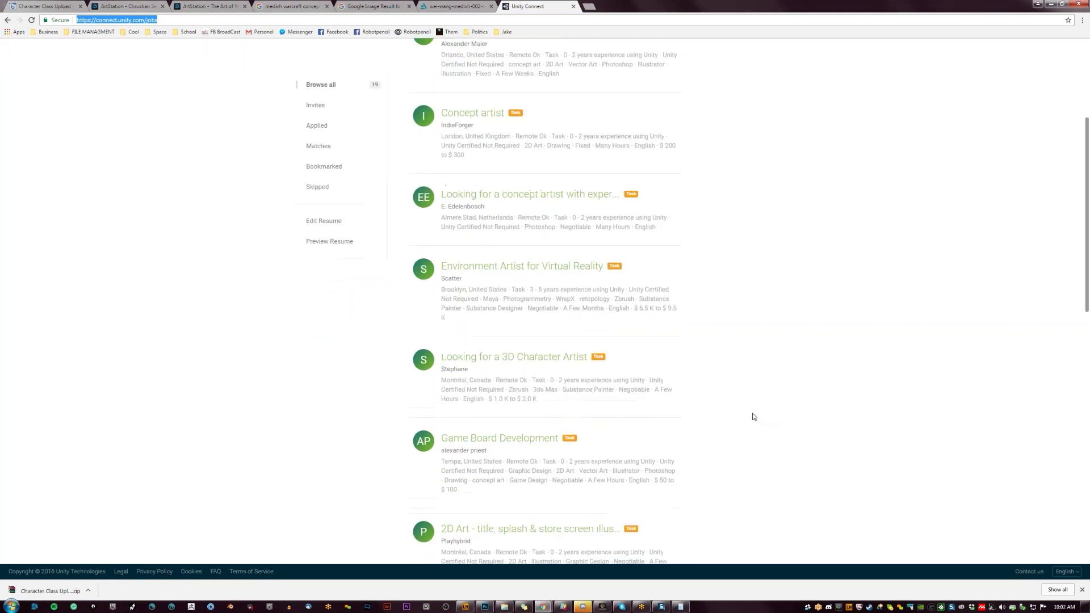
scroll(749, 411, up, 4)
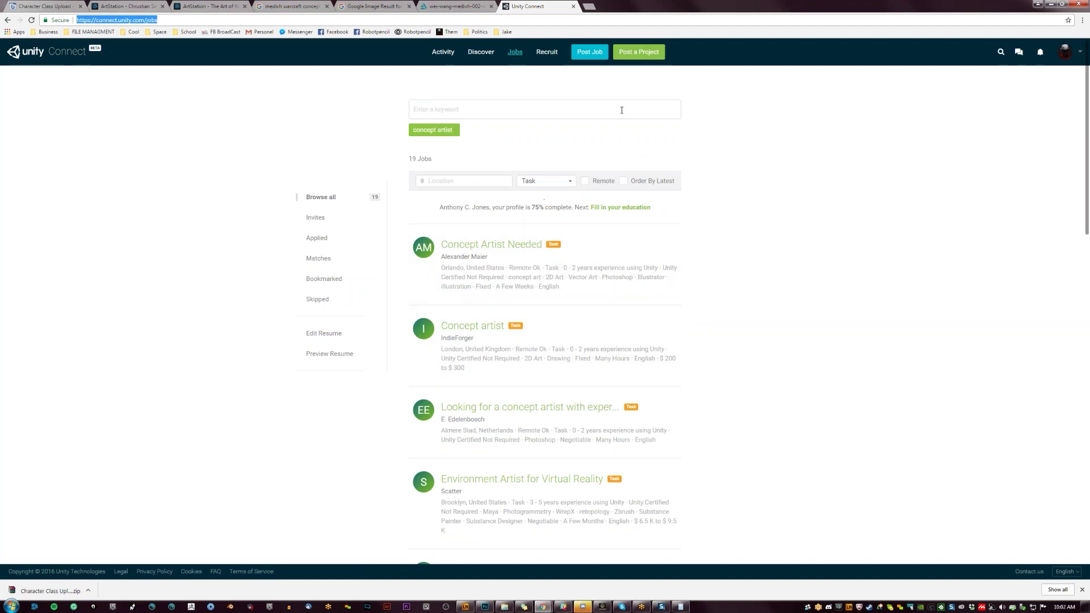
Step: View the guidelines for posting a project and browse the project gallery in Discover
key(Return)
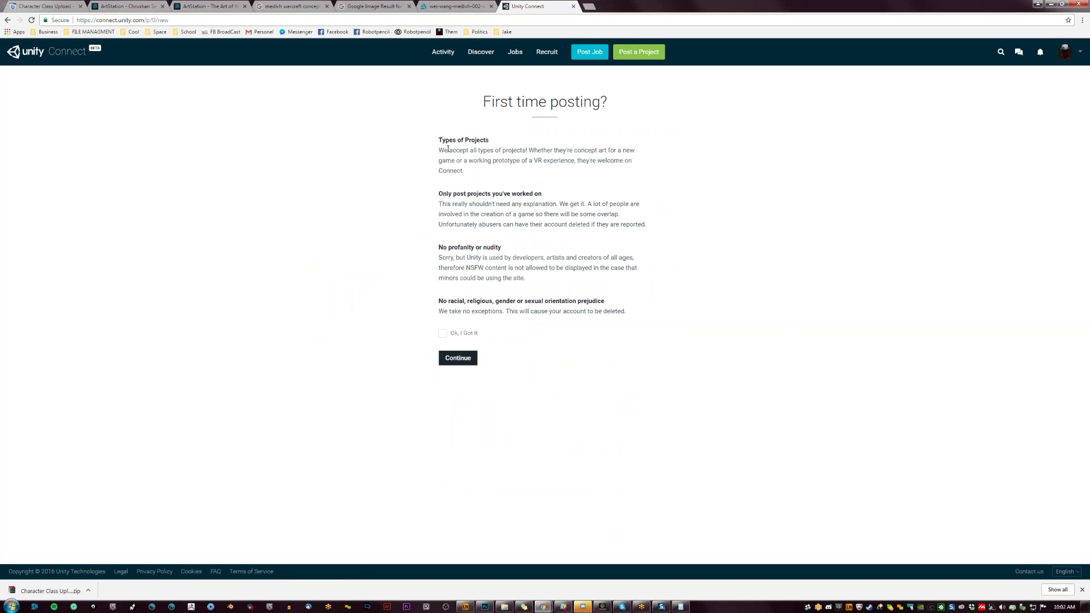
click(481, 52)
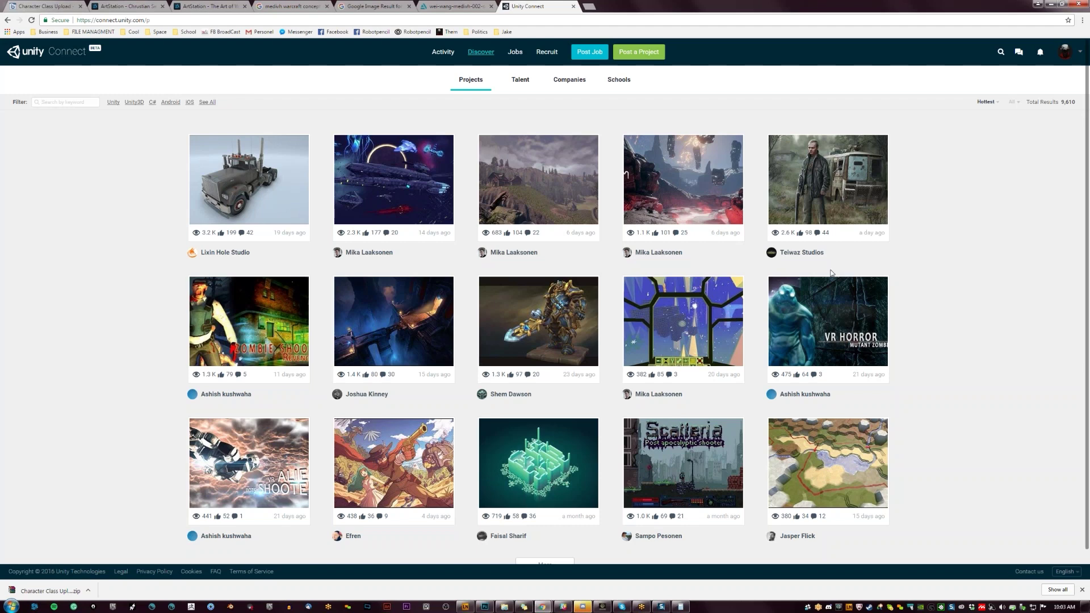
scroll(778, 402, down, 6)
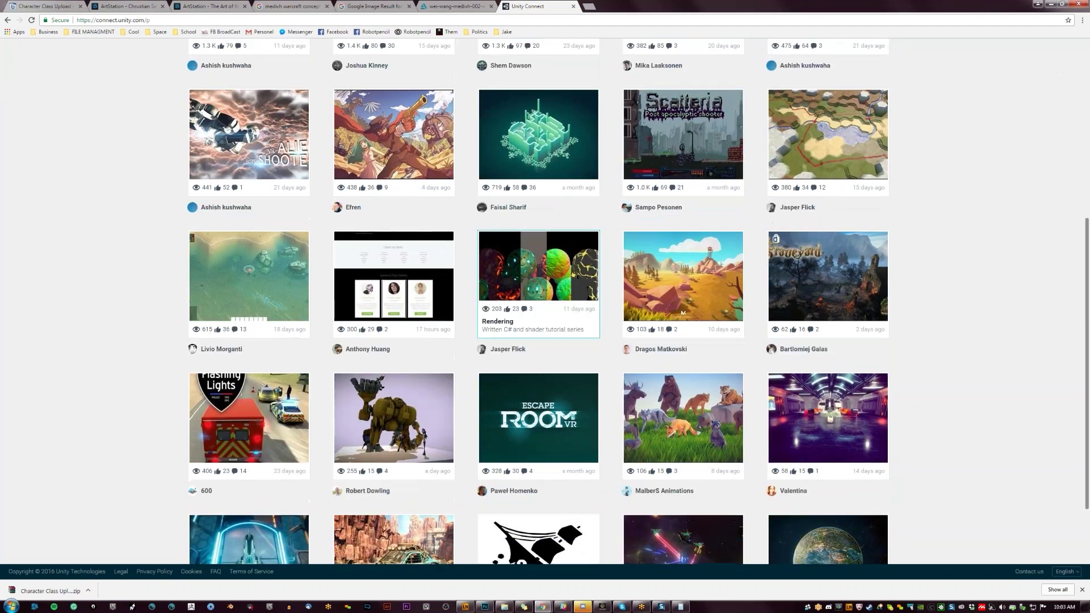
scroll(538, 242, down, 9)
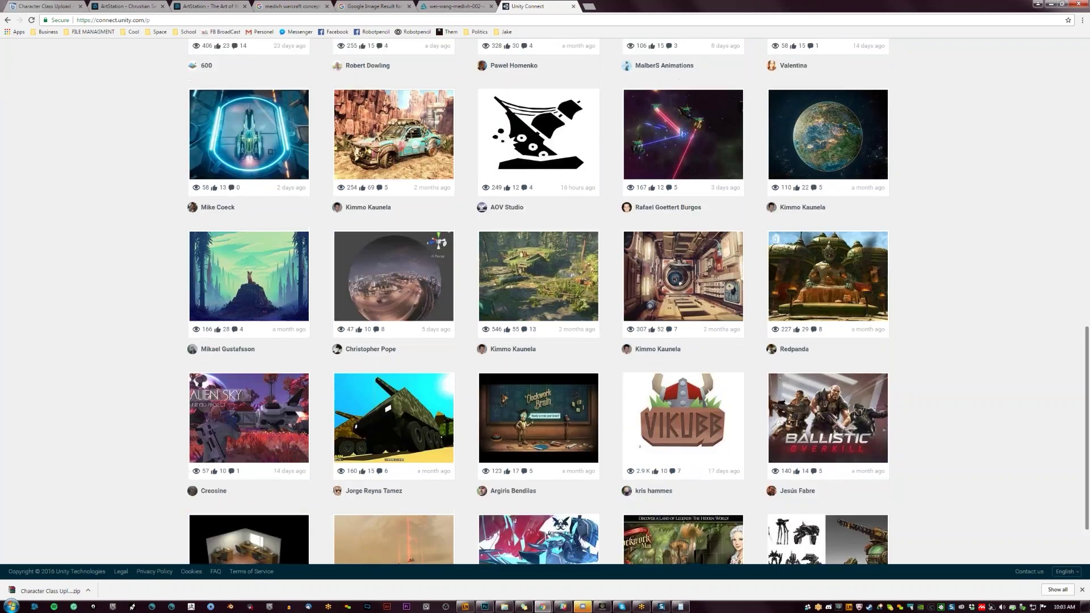
scroll(601, 215, down, 4)
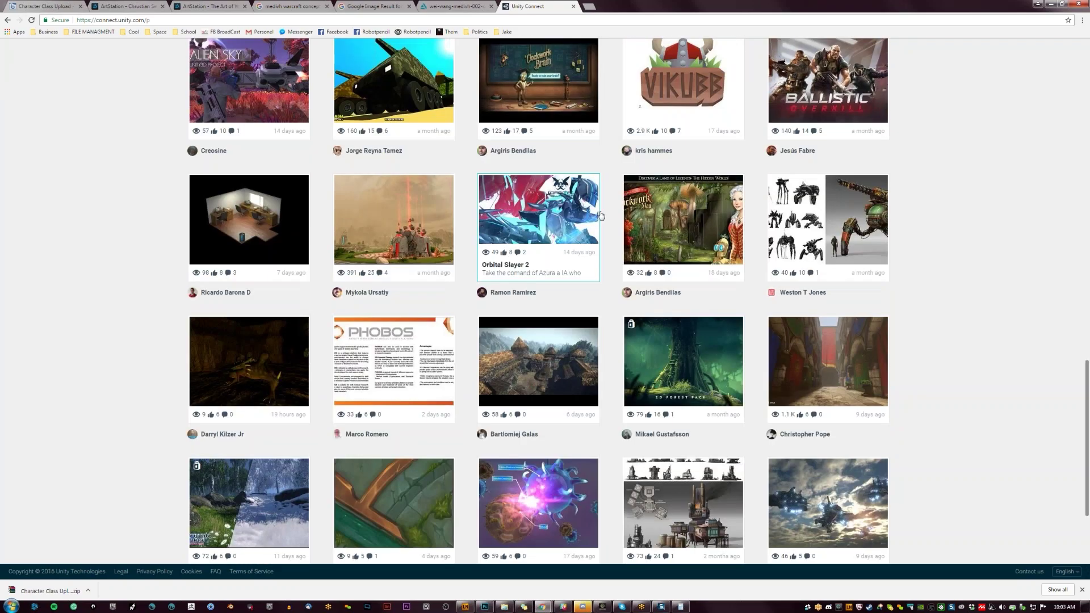
scroll(600, 215, up, 20)
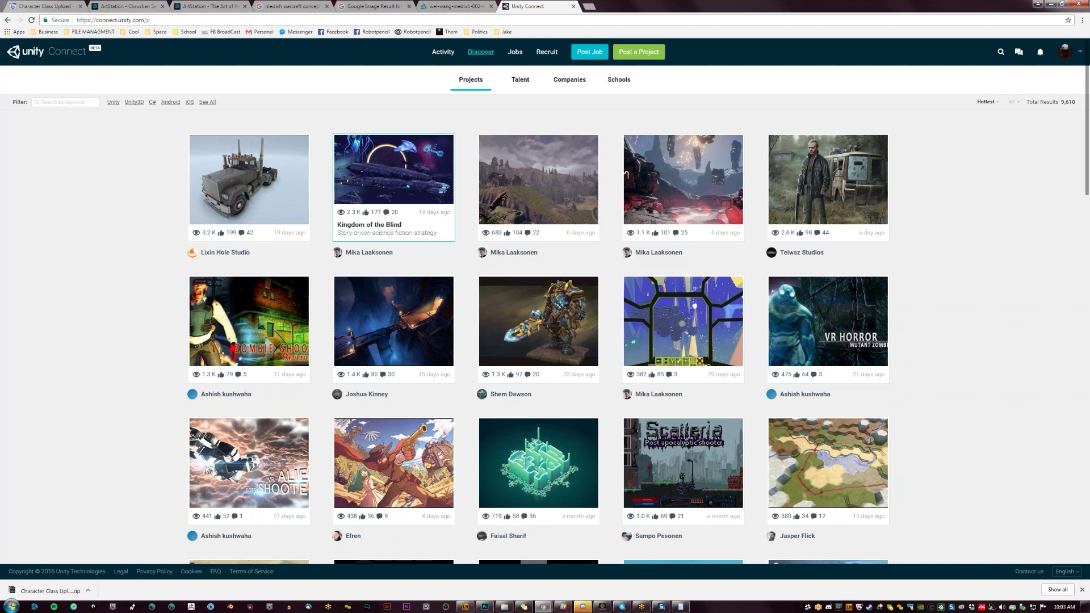
Step: Open the Kingdom of the Blind project, look through its images and videos, and return to the gallery
click(438, 177)
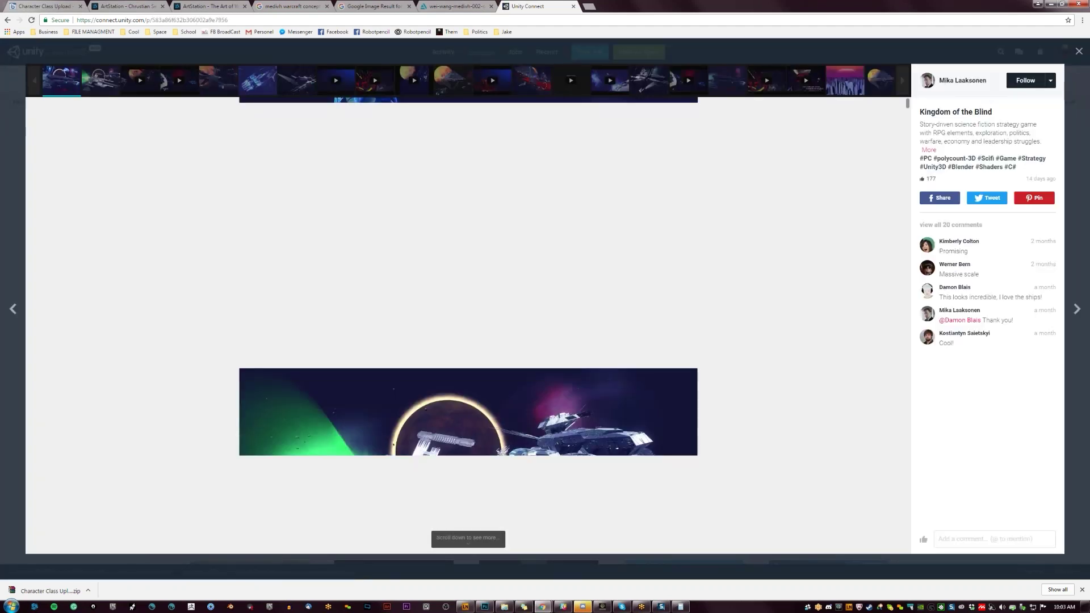
scroll(489, 496, down, 1)
scroll(468, 340, down, 7)
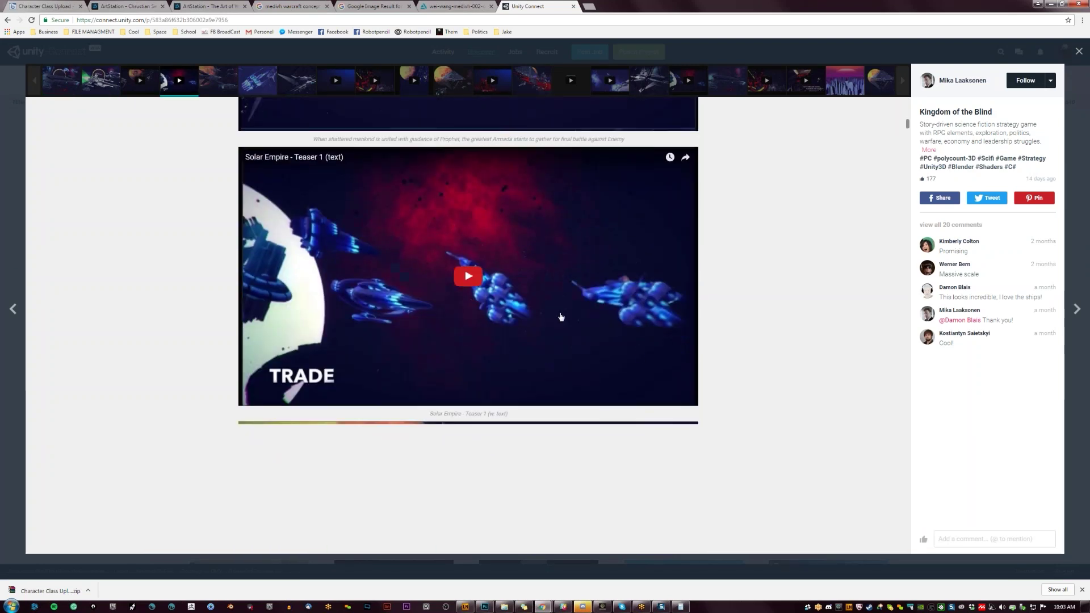
click(242, 54)
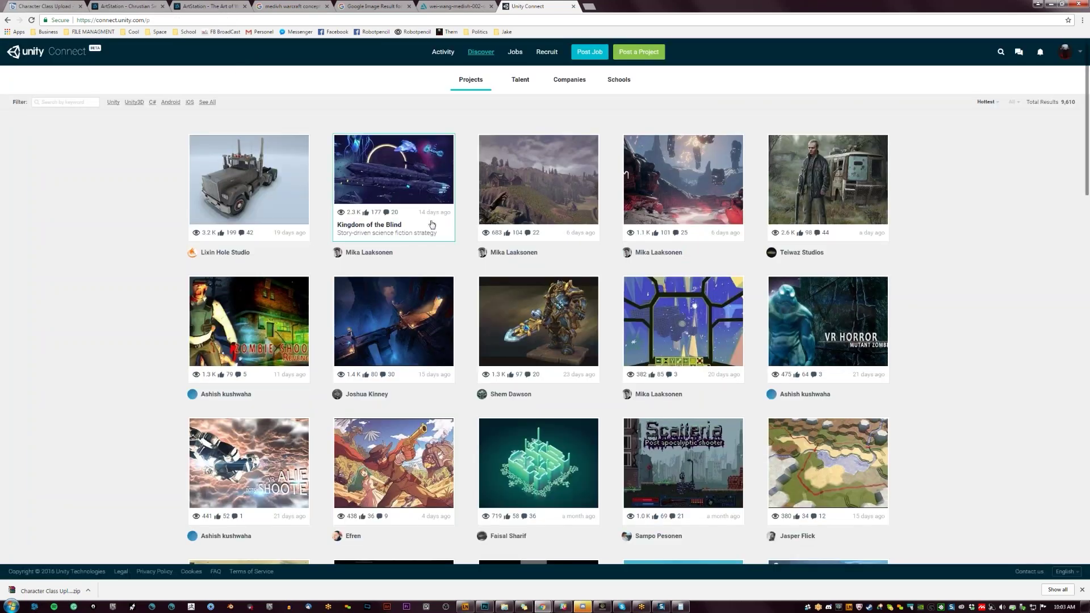
Step: Show the Talent listings in Discover, examine the Elevator project's images from the first profile and close the project
click(530, 81)
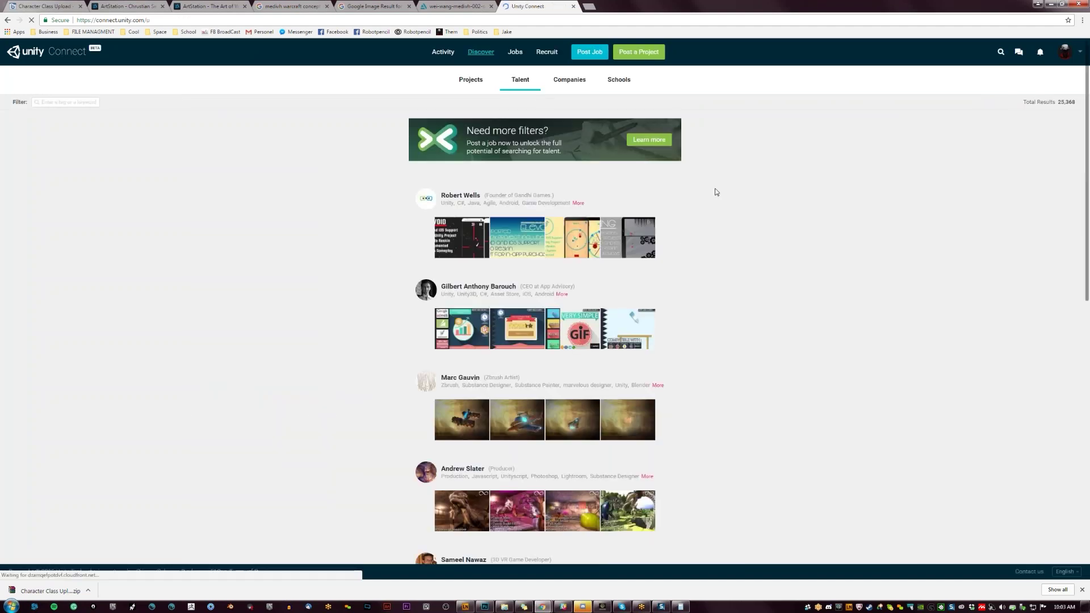
click(507, 243)
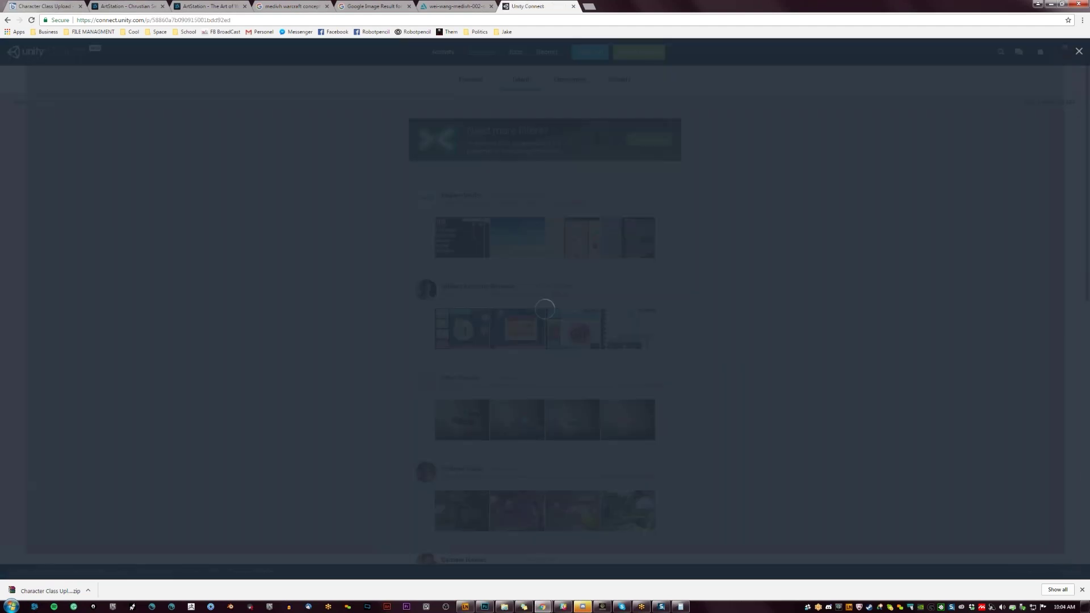
scroll(556, 311, down, 10)
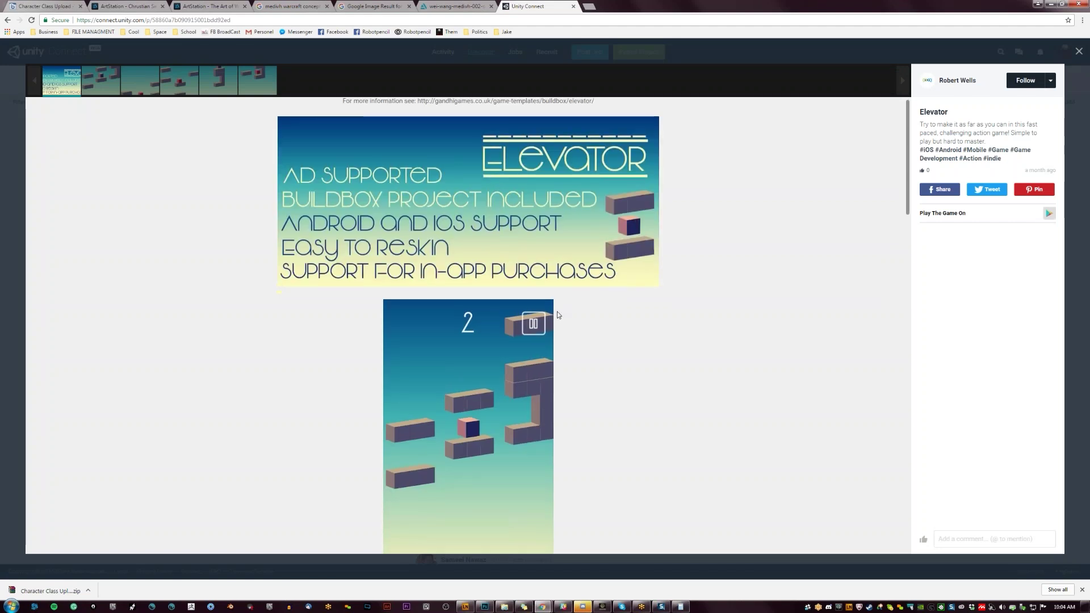
scroll(468, 326, down, 10)
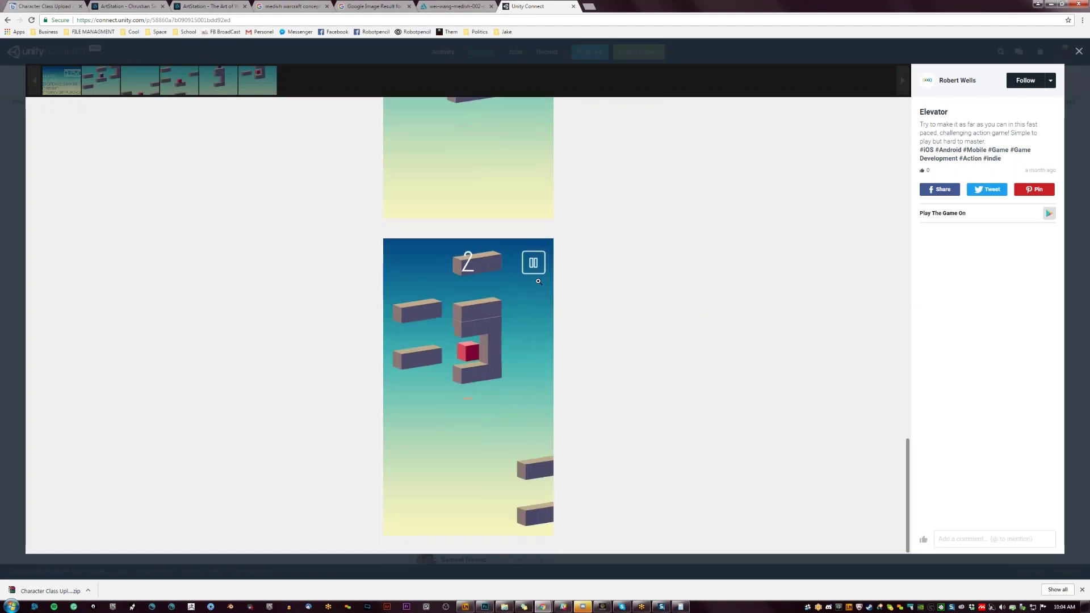
click(102, 82)
click(140, 84)
click(179, 87)
click(227, 88)
scroll(230, 89, down, 5)
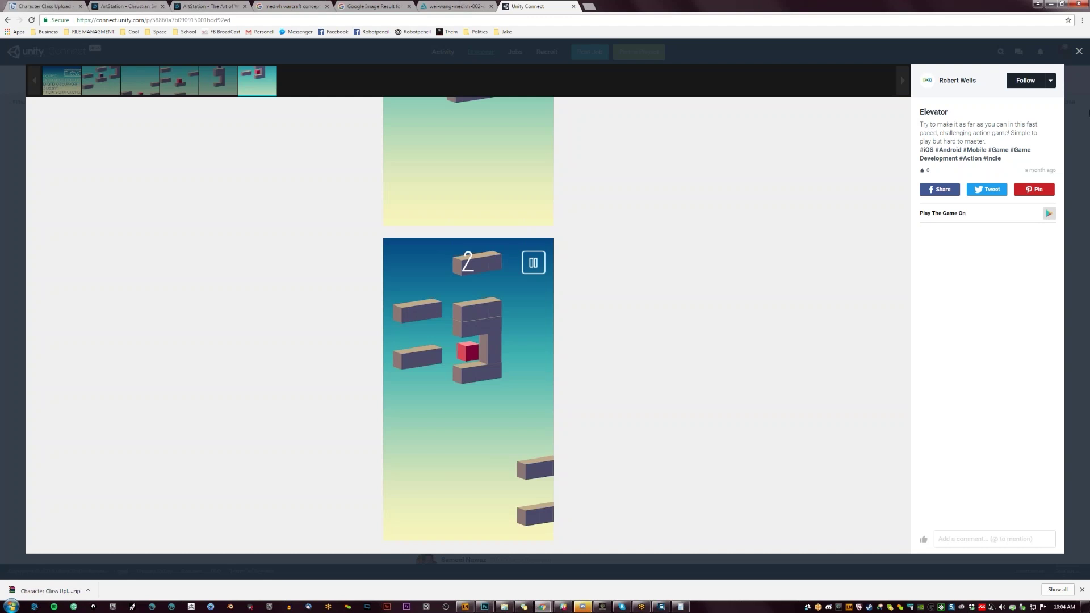
click(1089, 112)
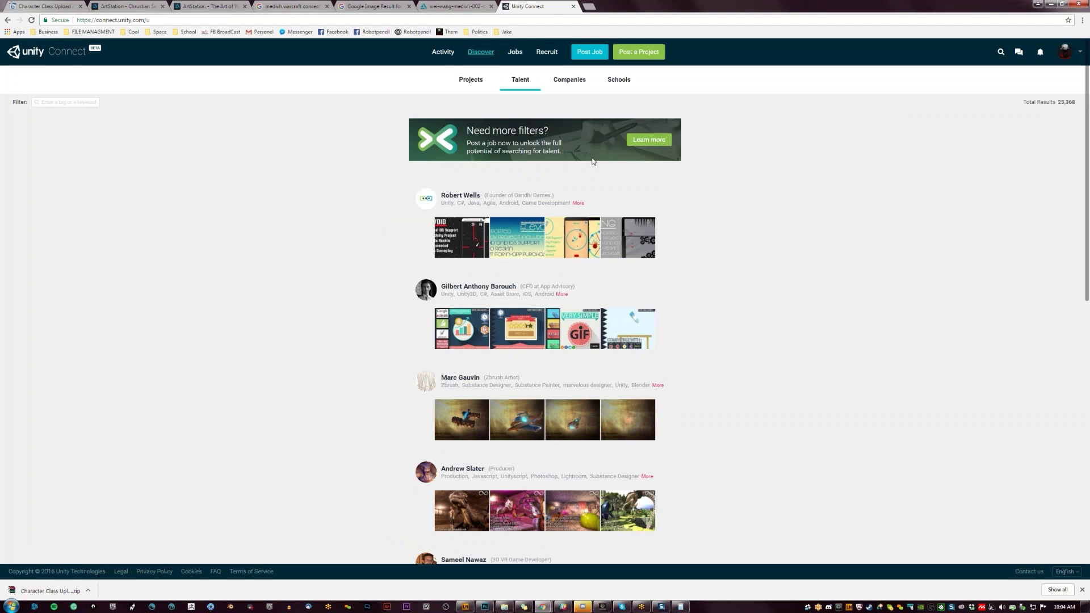
Step: Look over the talent list and filter it by the concept art skill
scroll(481, 169, down, 3)
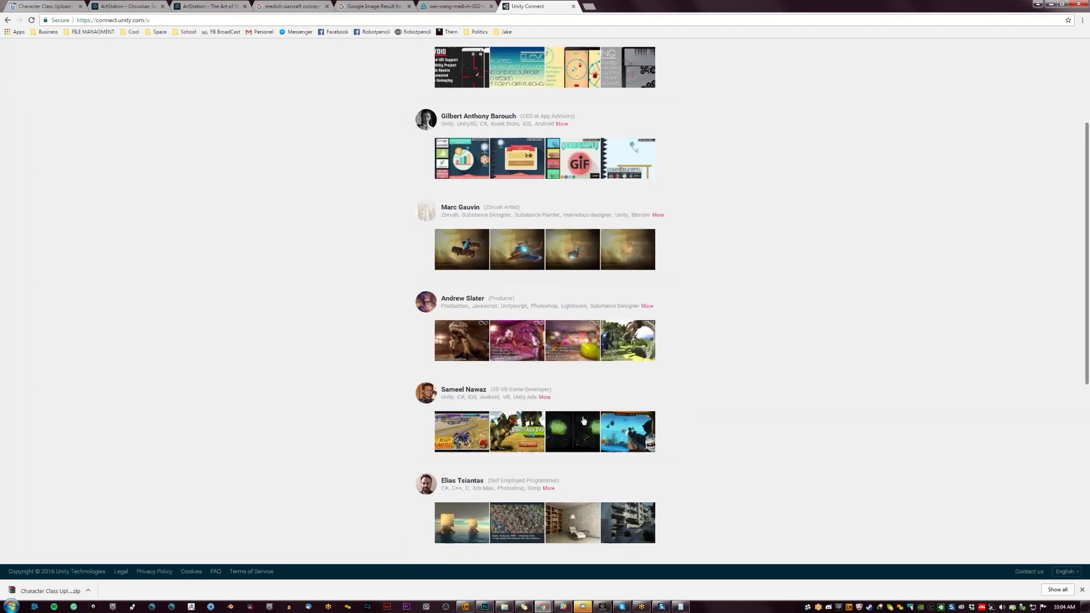
scroll(560, 426, up, 3)
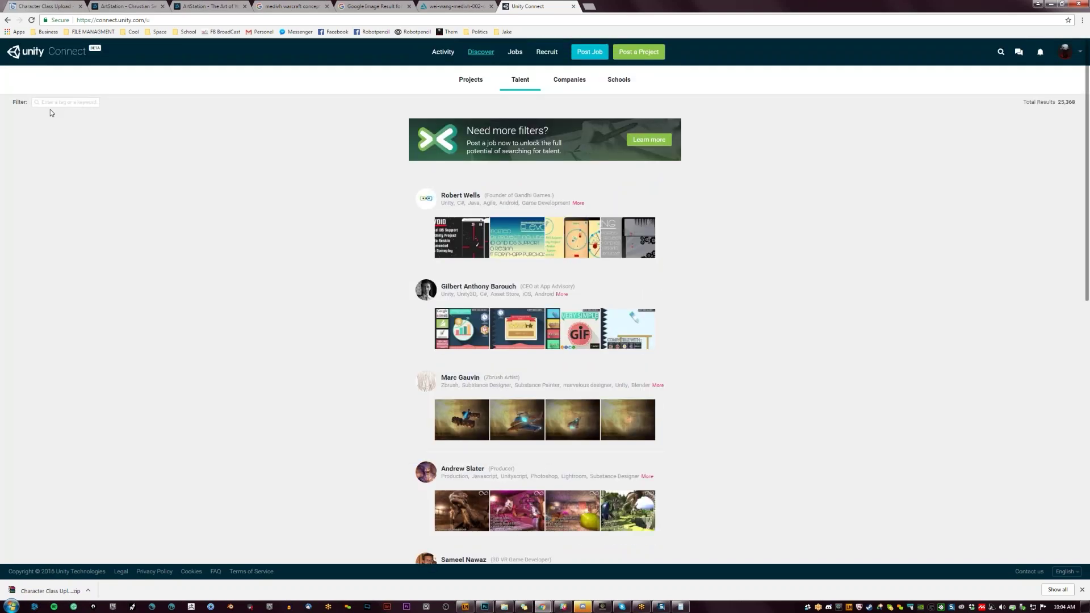
click(65, 104)
text(concept)
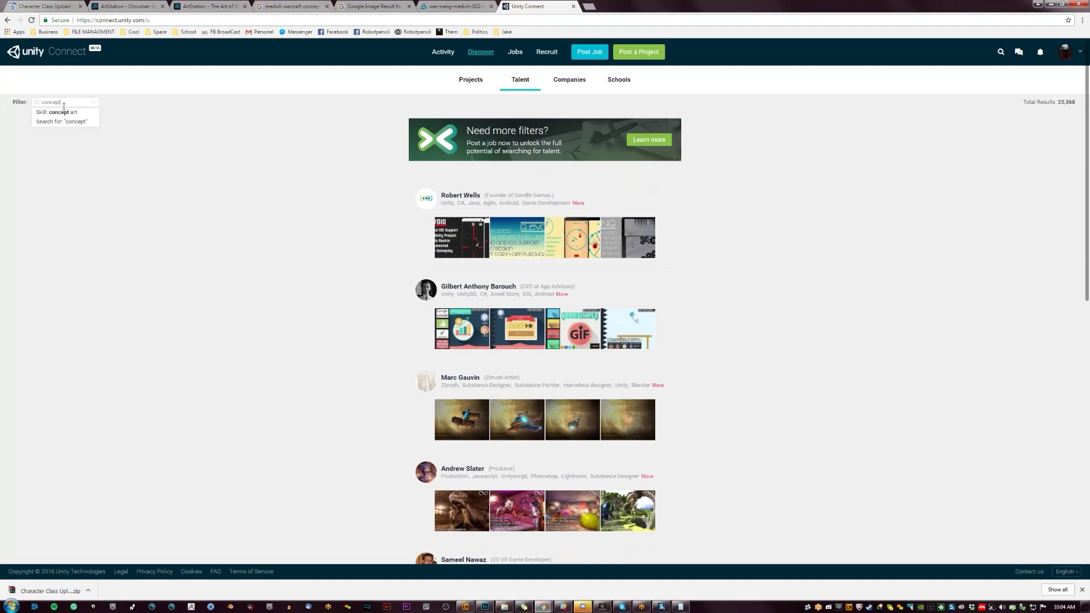
click(61, 113)
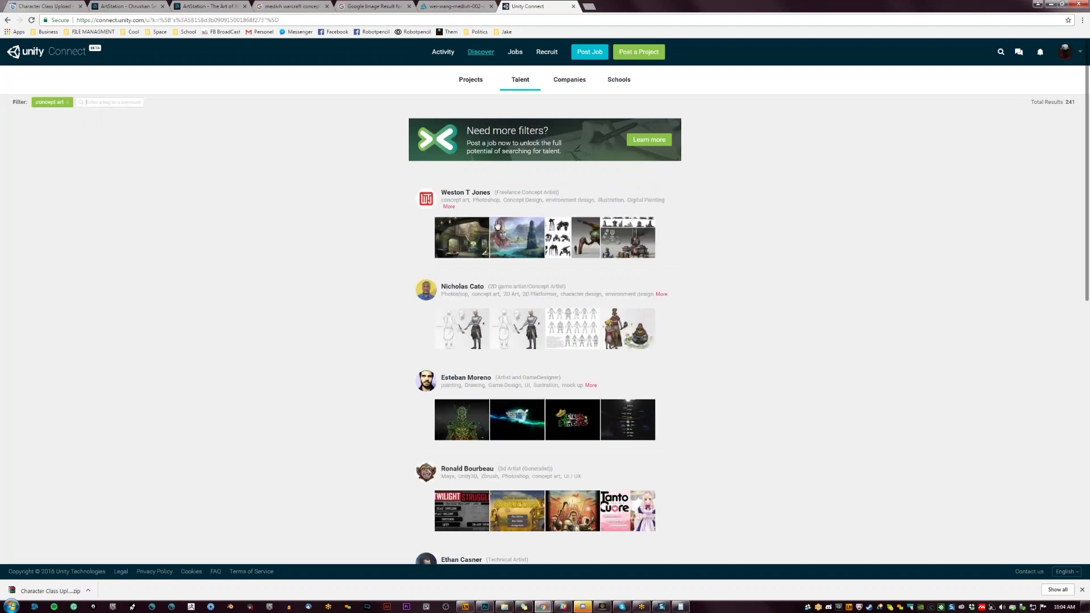
Step: Open the first freelance concept artist's profile and view the Alchemy Laboratory and Westwater Lava Falls projects
click(485, 193)
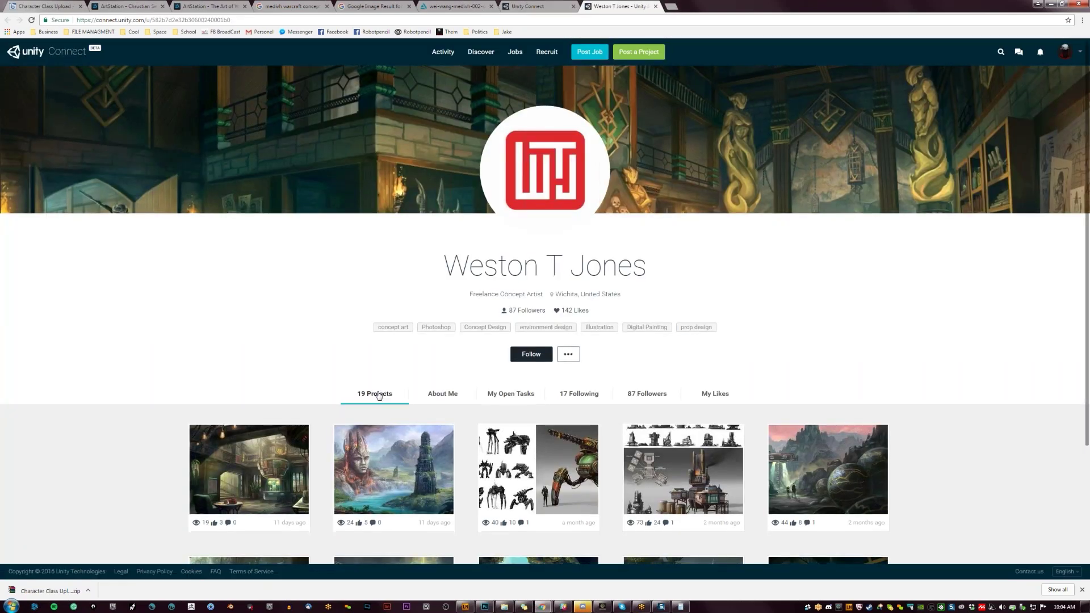
scroll(374, 391, down, 3)
click(249, 301)
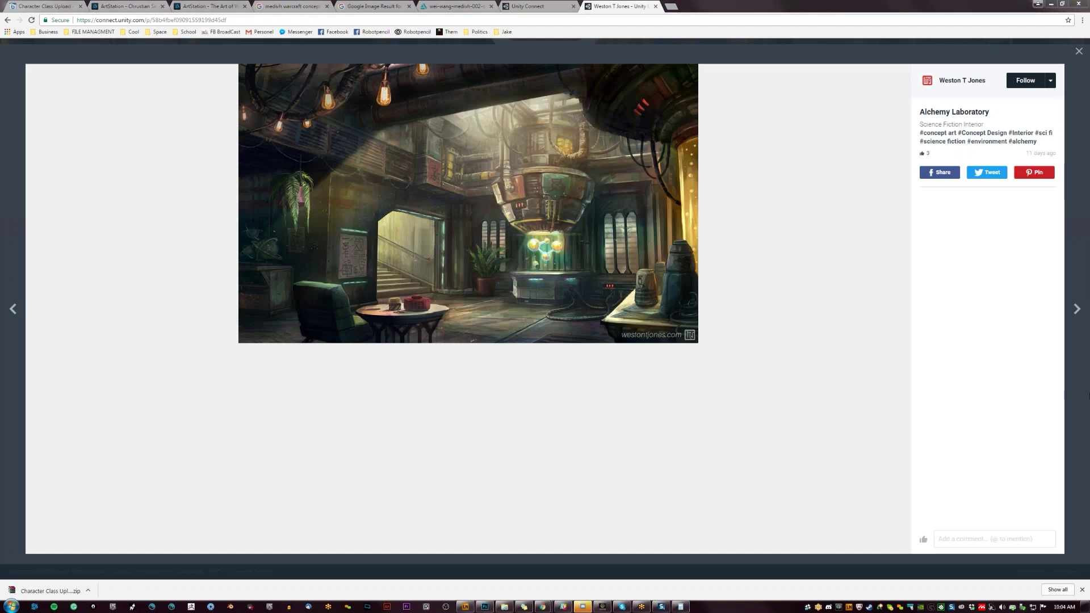
click(1077, 309)
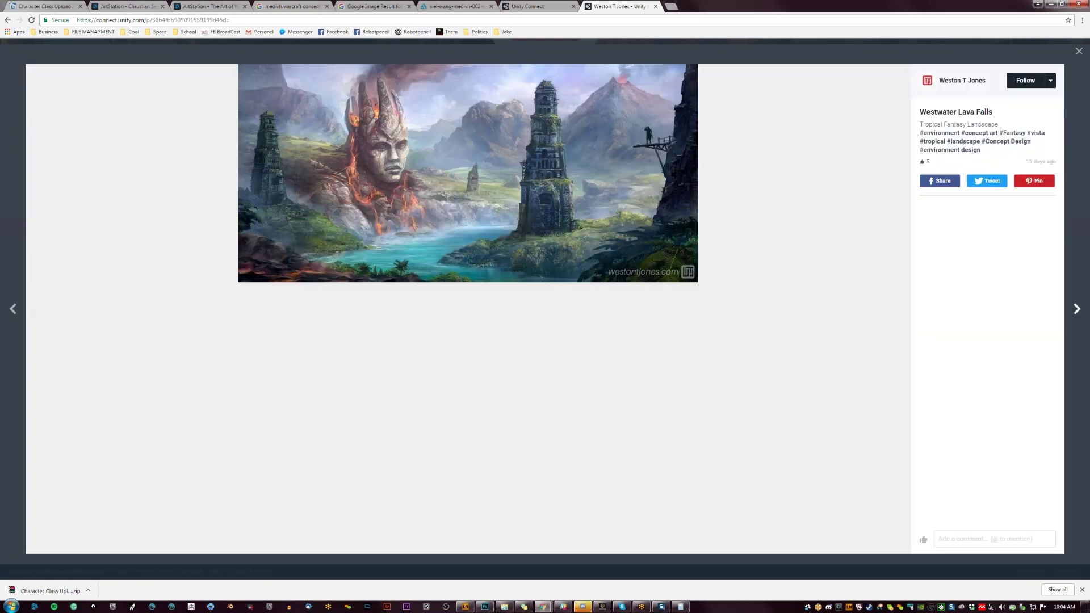
click(1079, 52)
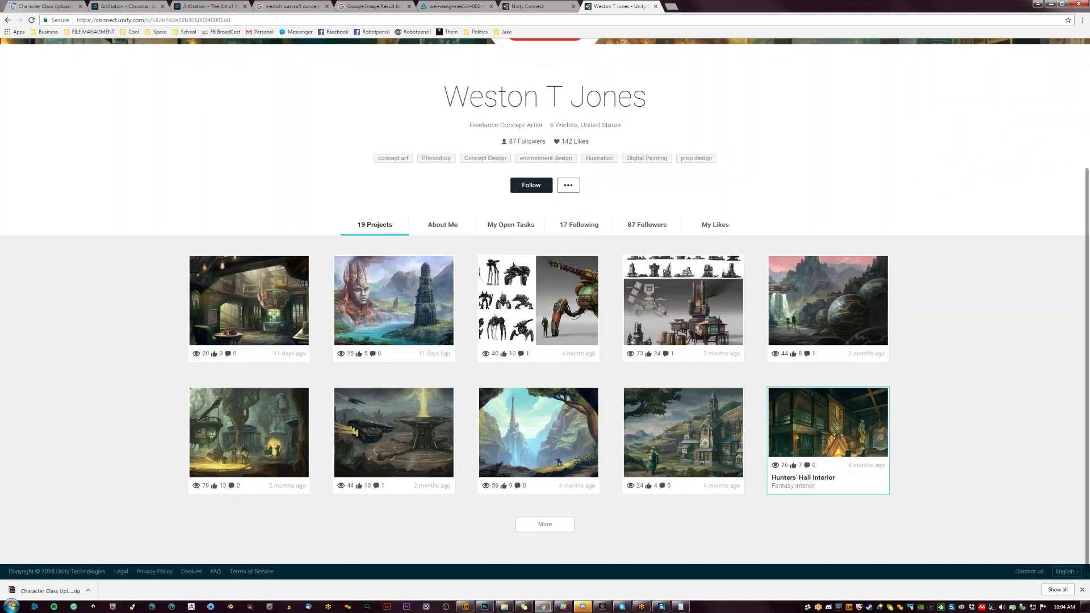
scroll(880, 431, up, 1)
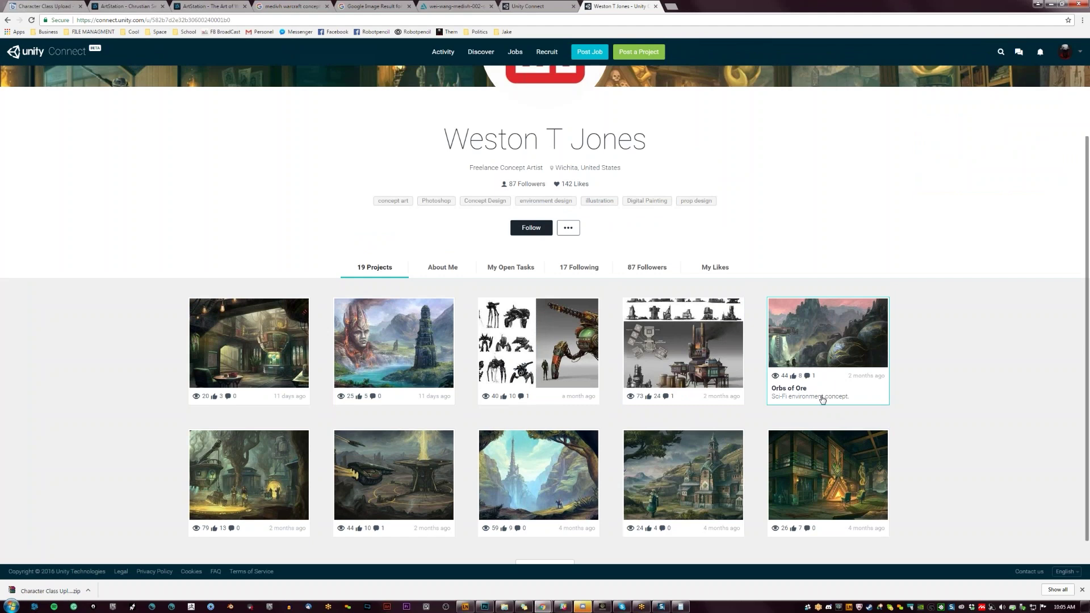
click(8, 20)
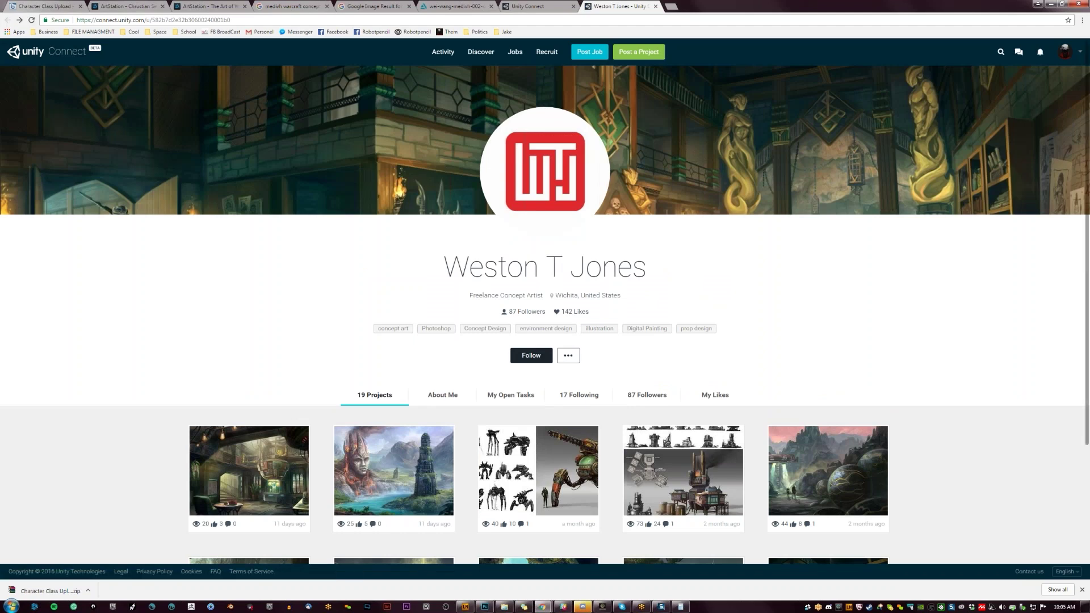
Step: Look over the freelance artist's project thumbnails, then switch to the painting in Photoshop and close the calculator
scroll(540, 318, down, 3)
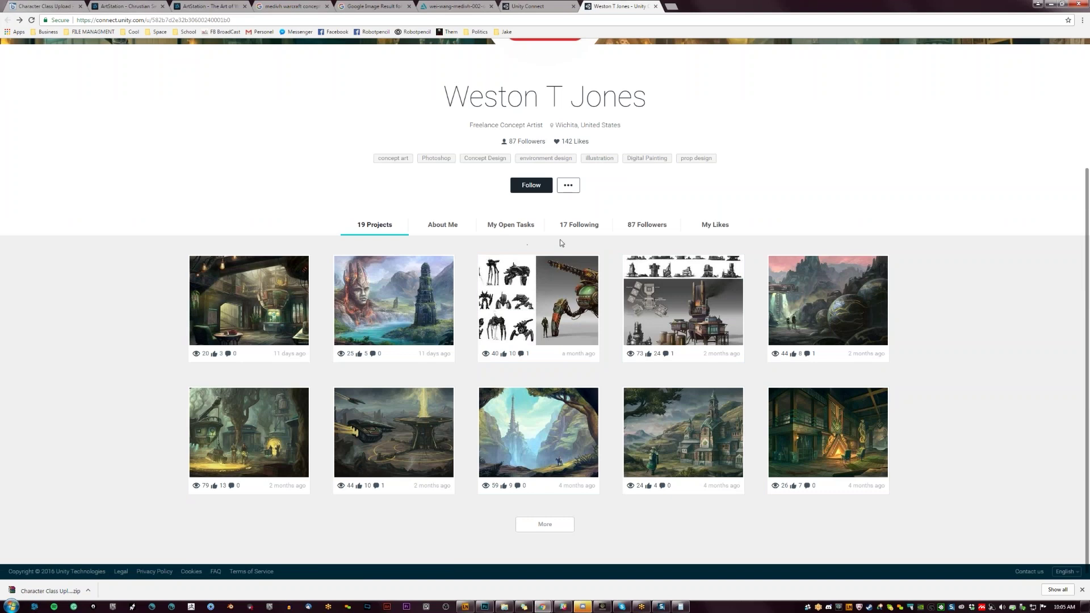
scroll(560, 239, up, 3)
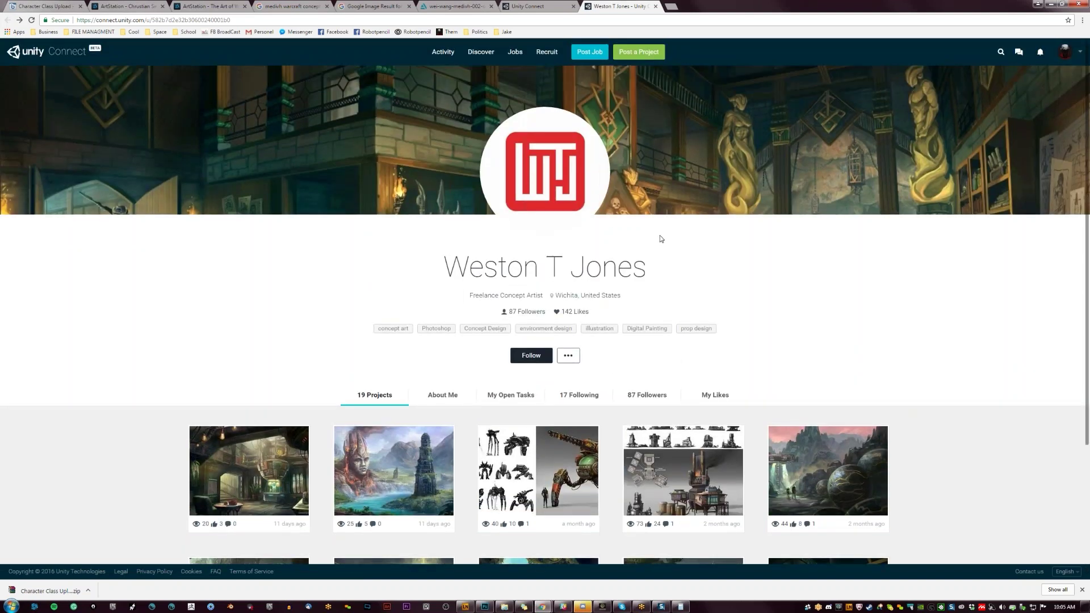
click(1044, 3)
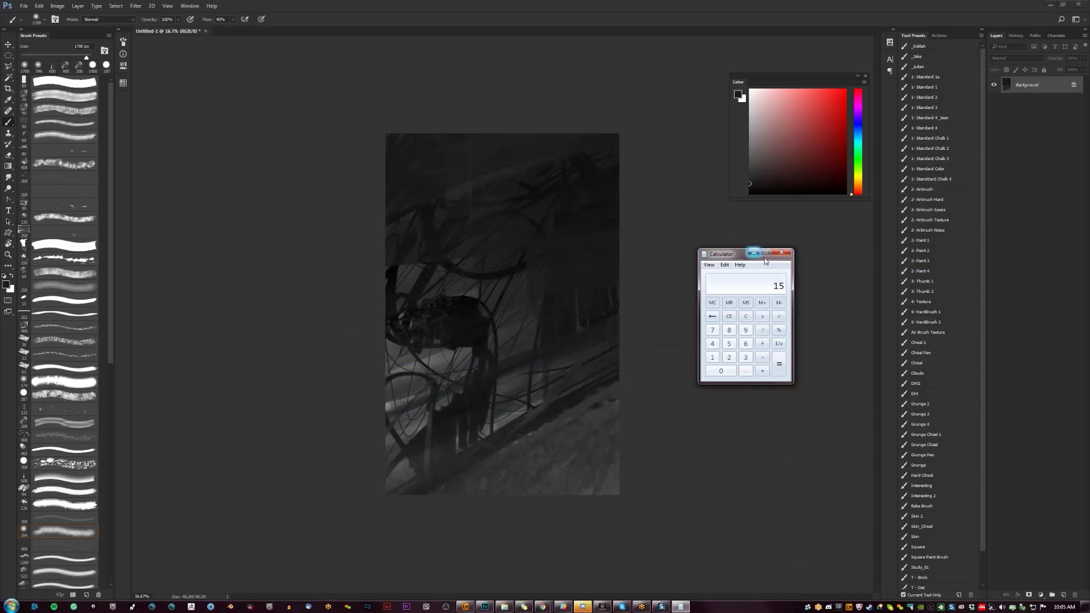
click(784, 253)
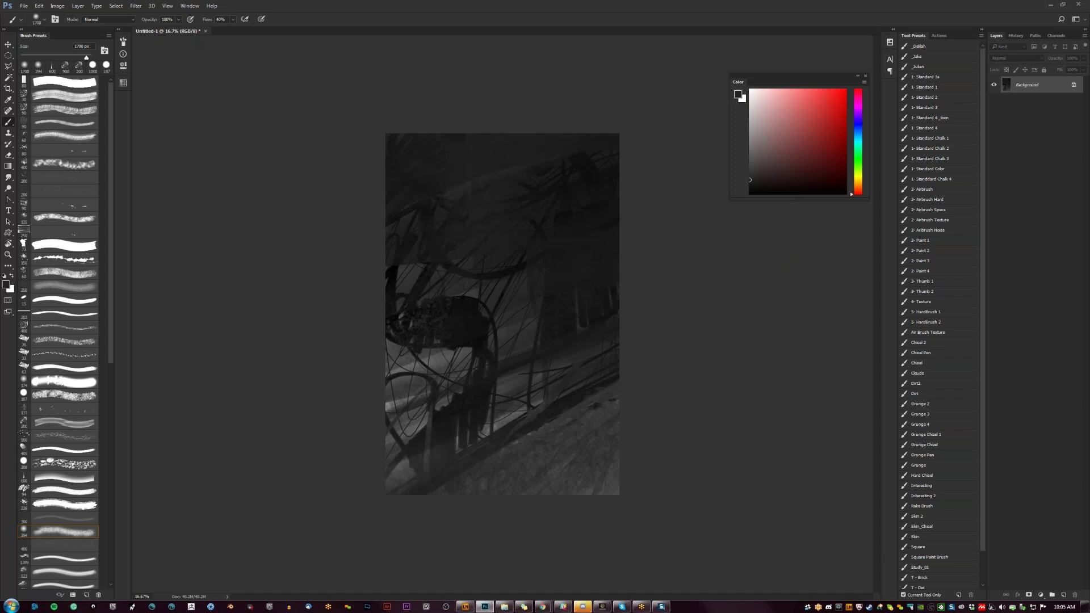
Step: Activate the Gradient tool with the default black and white colours
key(g)
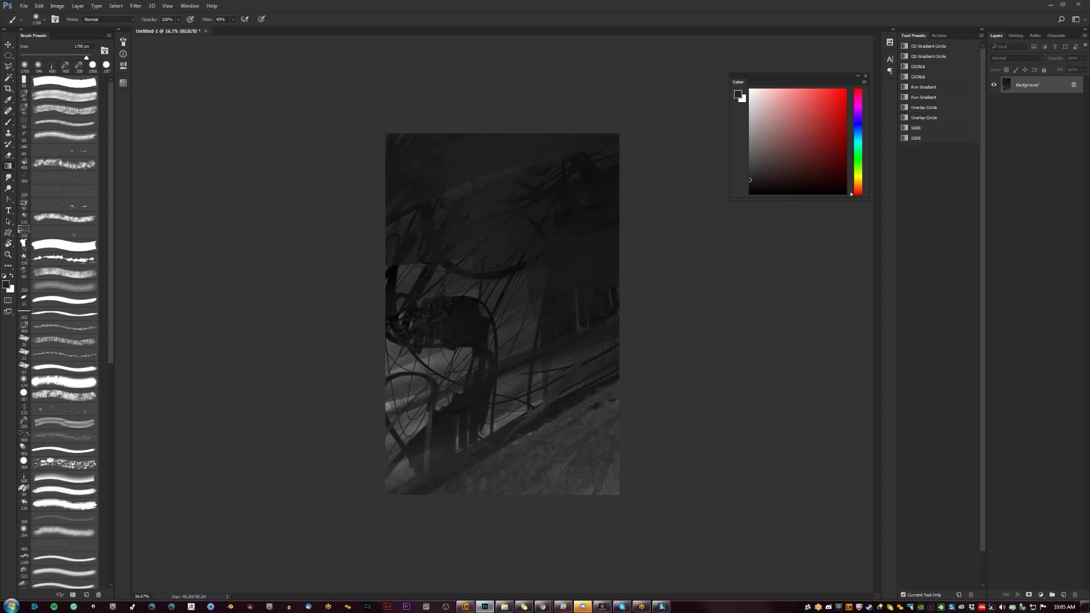
key(d)
drag(370, 308, 557, 311)
drag(634, 278, 466, 365)
key(ctrl+alt+z)
key(ctrl+alt+z)
Step: Darken the canvas from its left and right edges inward with three soft black gradients
drag(356, 319, 557, 324)
drag(632, 304, 503, 335)
drag(625, 318, 500, 398)
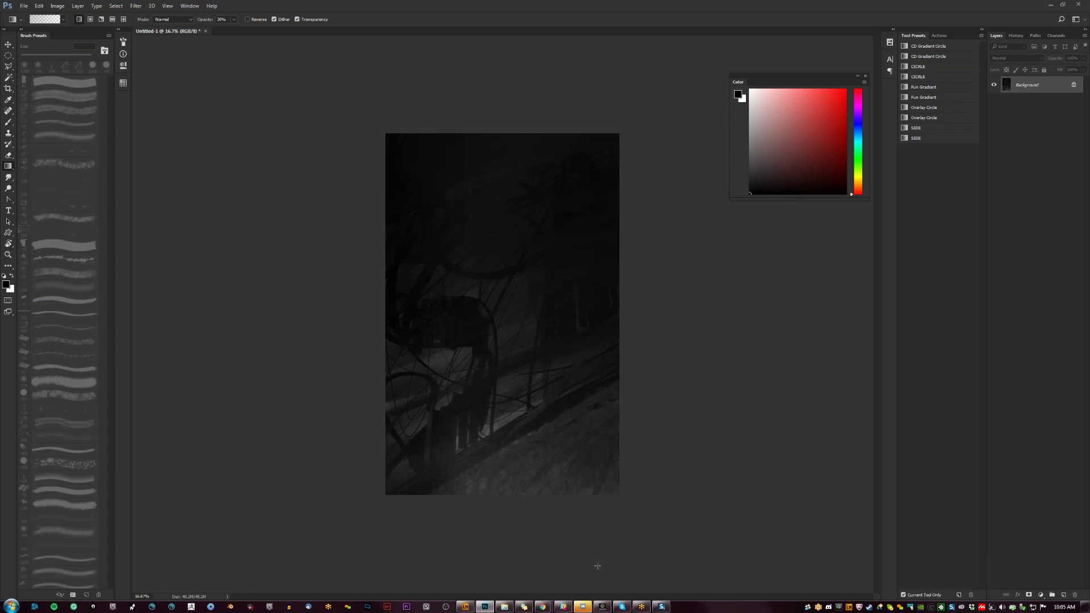
Step: Switch to the browser, show the concept artist task listings in Unity Connect and close the artist's profile tab
mouse_move(542, 607)
click(528, 565)
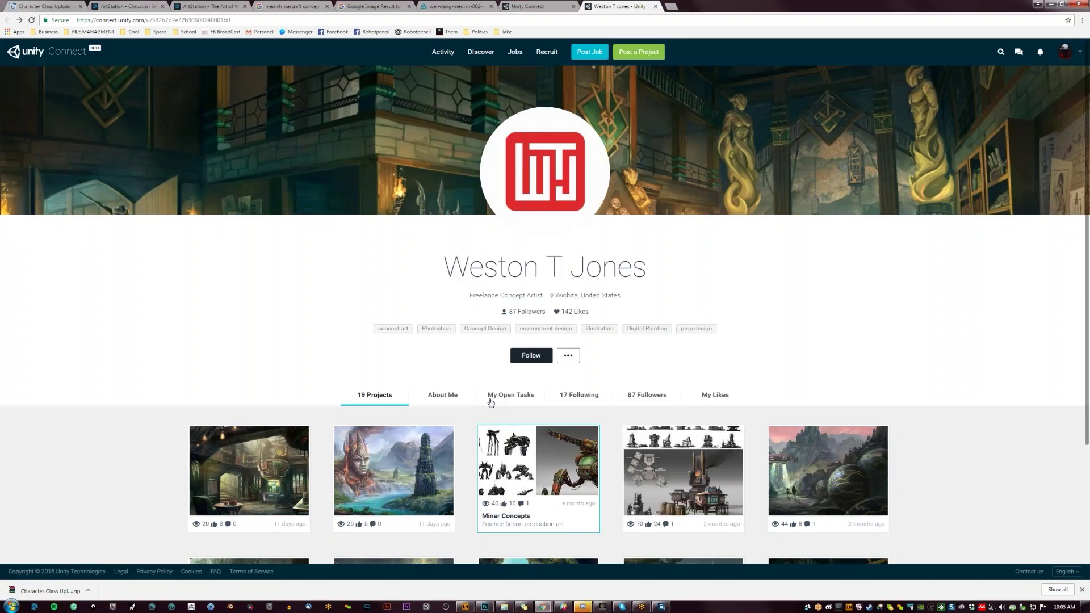
click(539, 6)
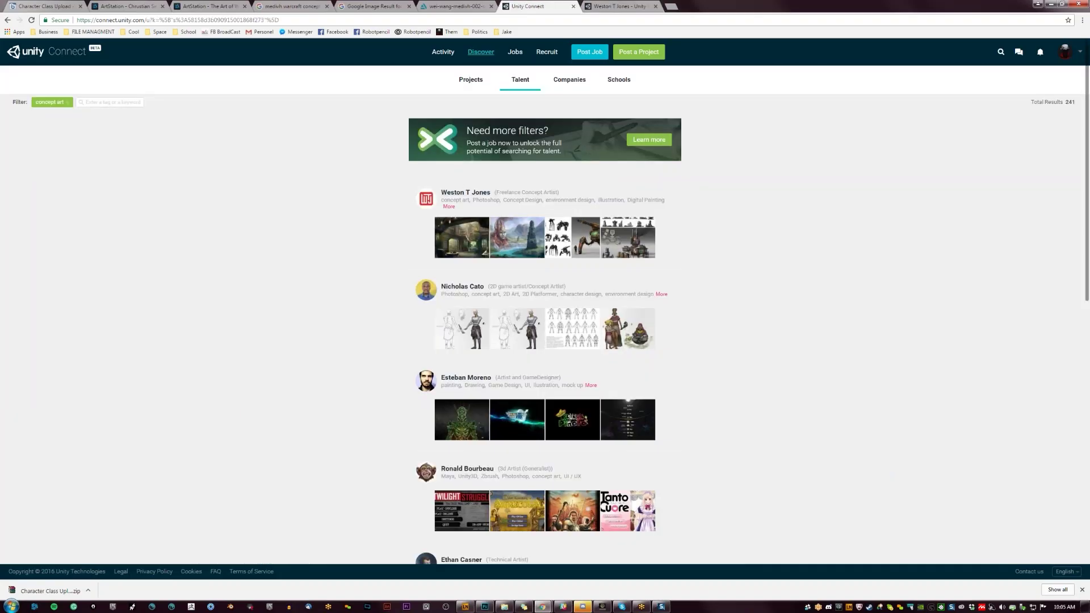
click(507, 81)
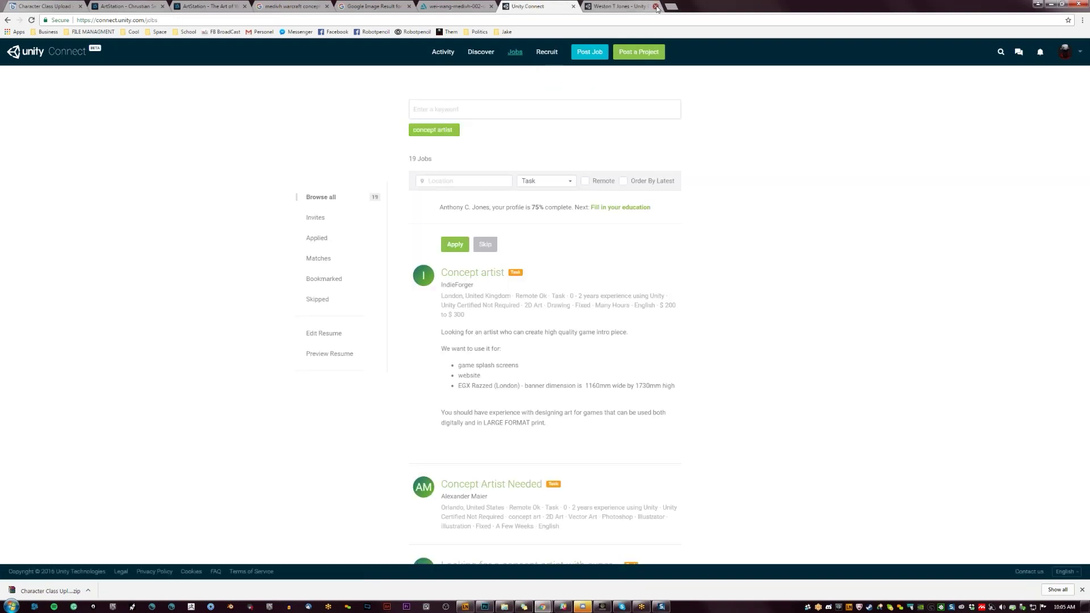
click(656, 5)
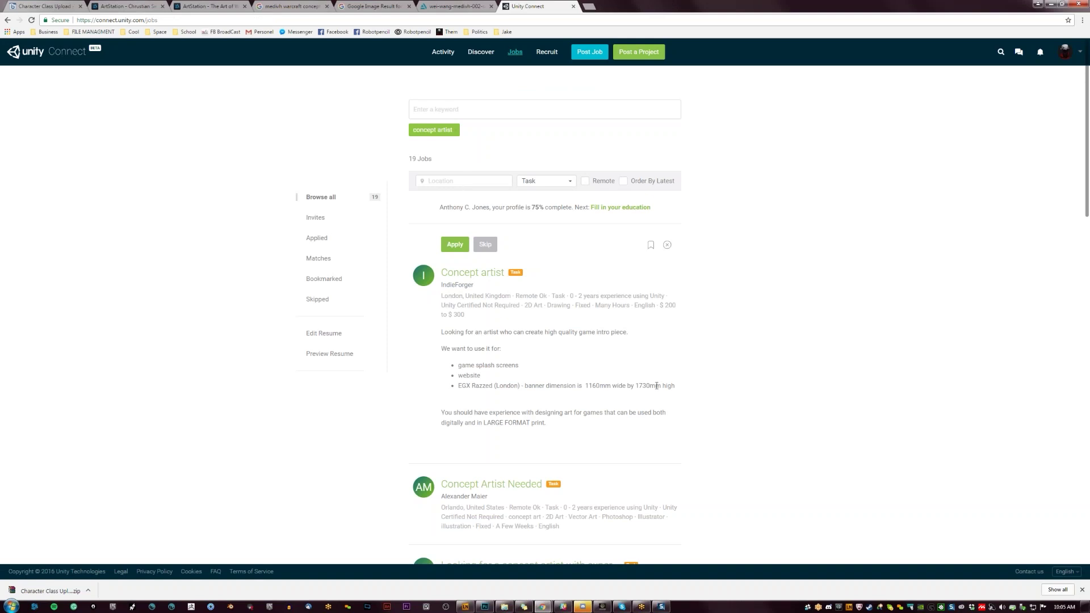
Step: Read through the concept artist task listings to the end, including the additional results, checking each task's requirements and pay
scroll(730, 437, down, 4)
scroll(734, 454, down, 1)
scroll(738, 449, down, 2)
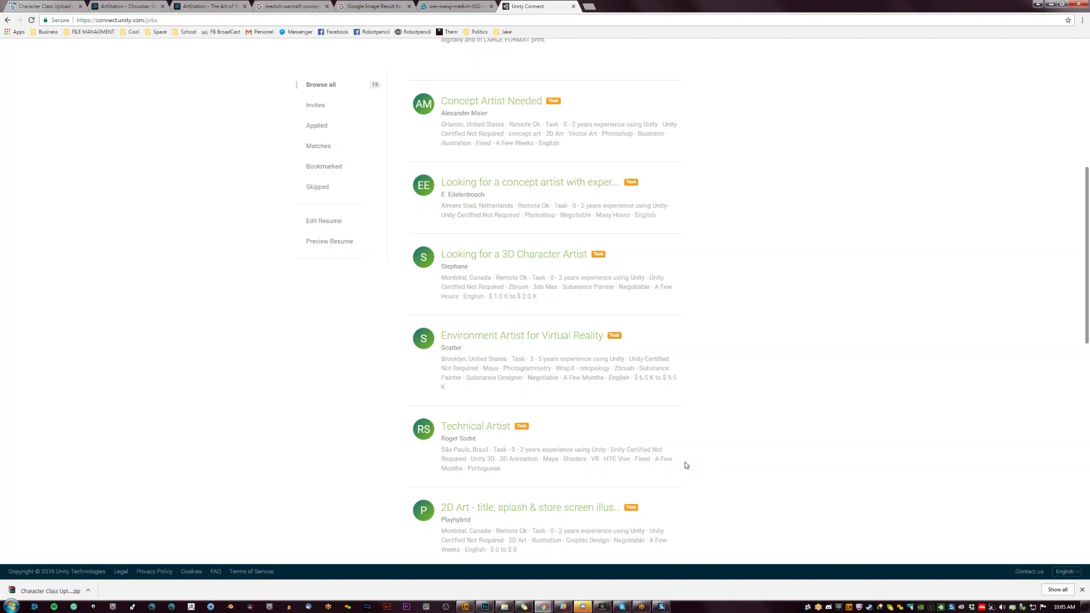
mouse_move(669, 469)
scroll(671, 482, down, 3)
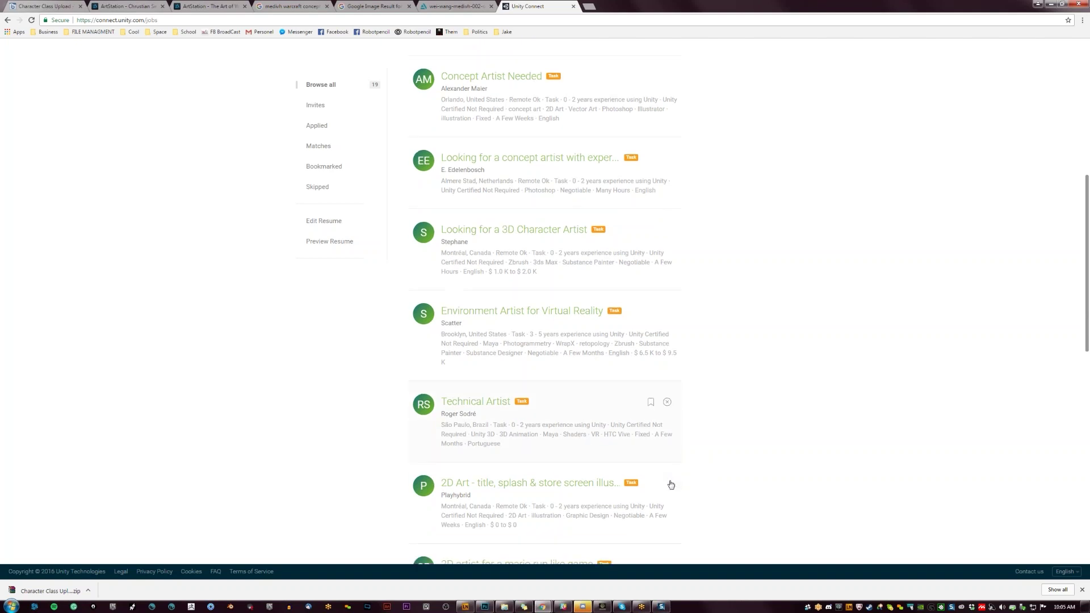
scroll(670, 483, down, 2)
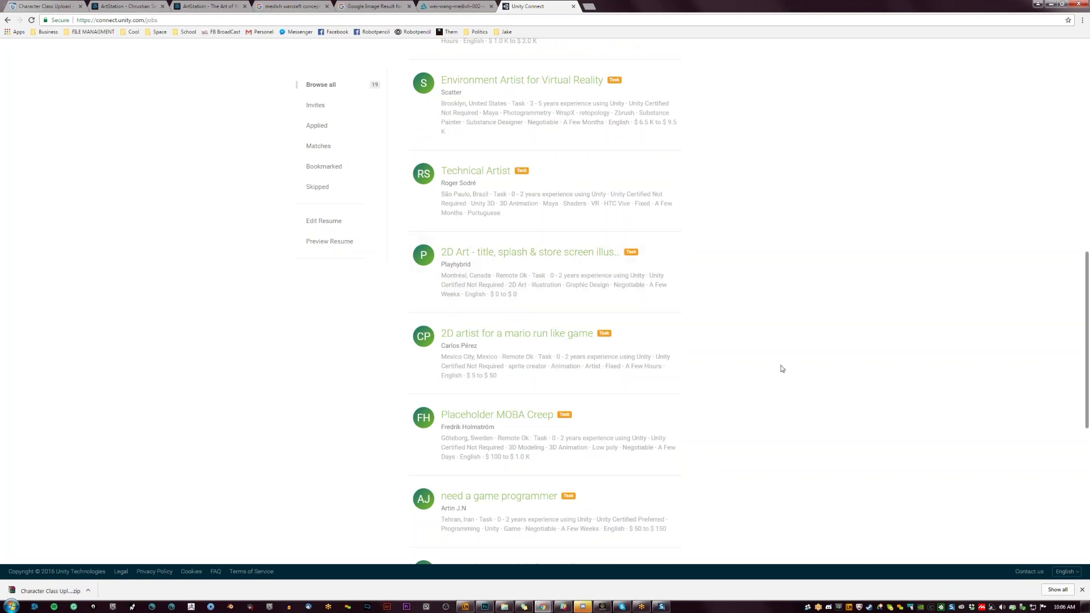
scroll(789, 363, down, 1)
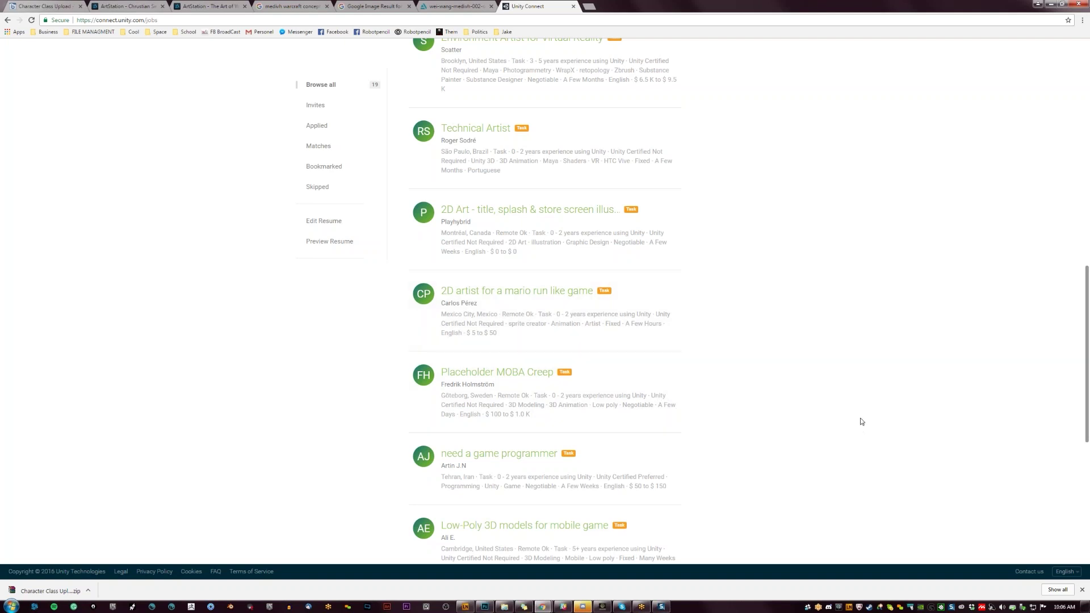
scroll(860, 421, down, 1)
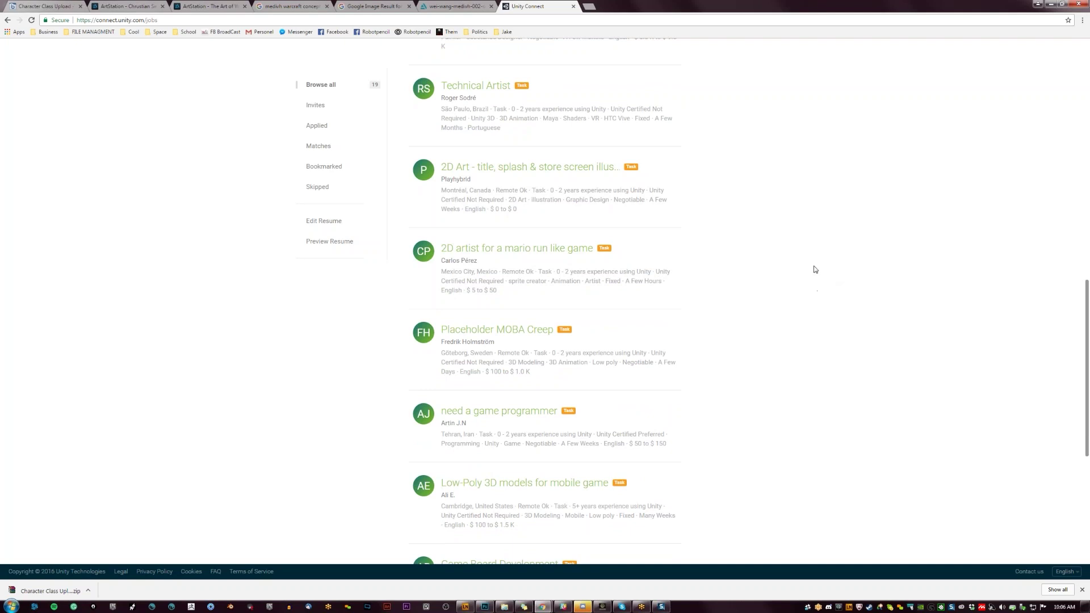
scroll(804, 281, down, 1)
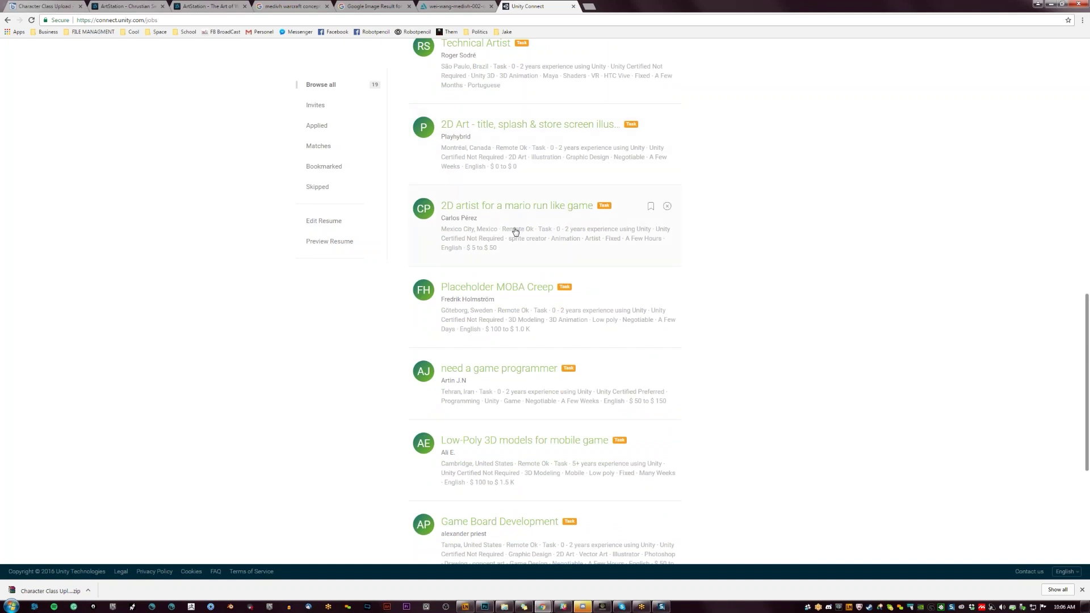
scroll(514, 239, down, 4)
scroll(539, 250, up, 3)
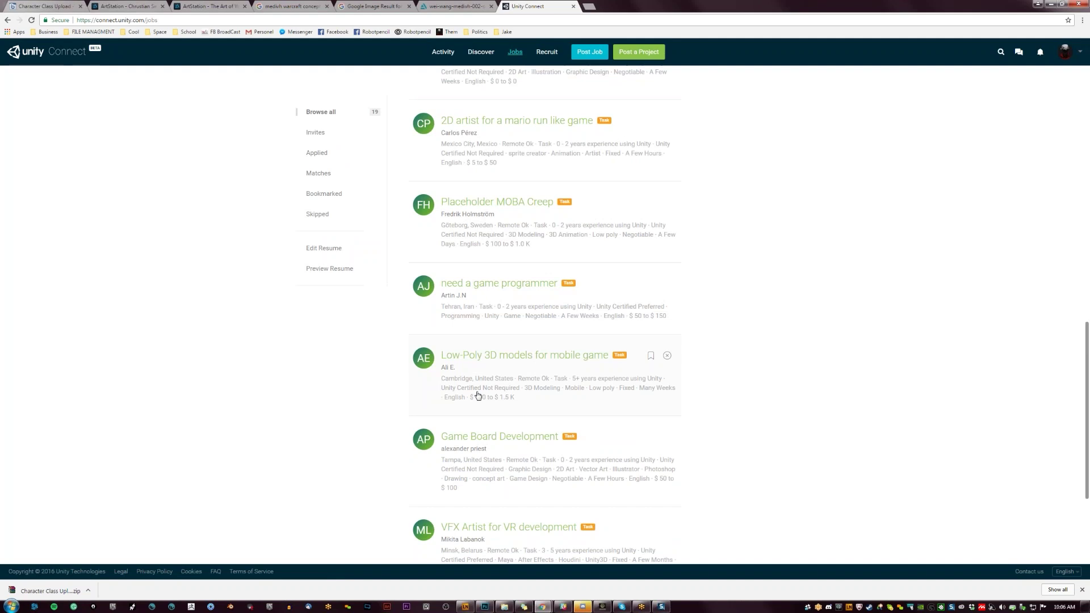
scroll(511, 426, down, 2)
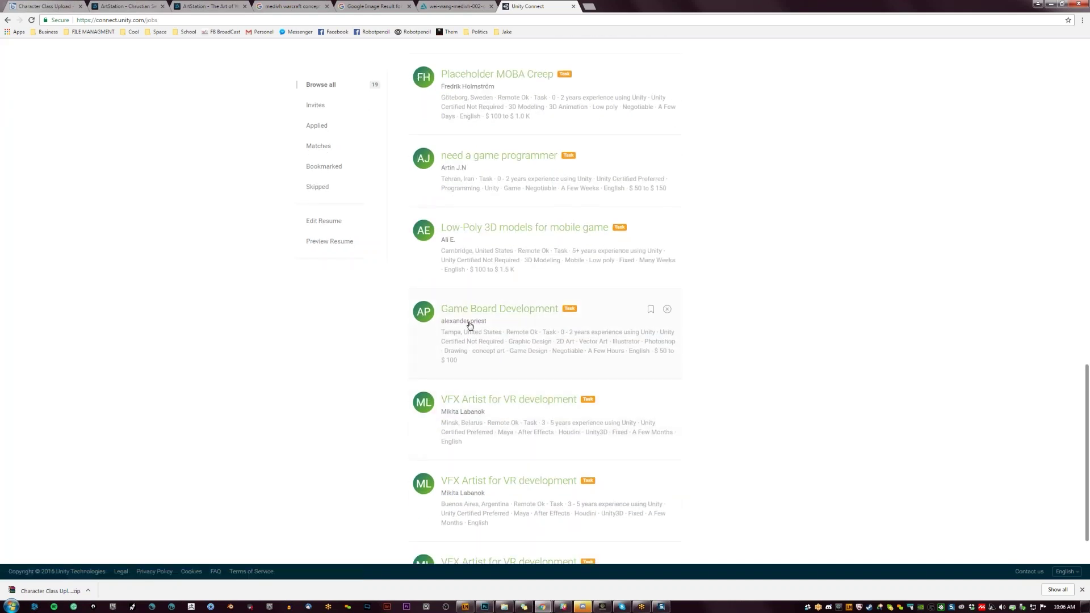
scroll(526, 440, down, 2)
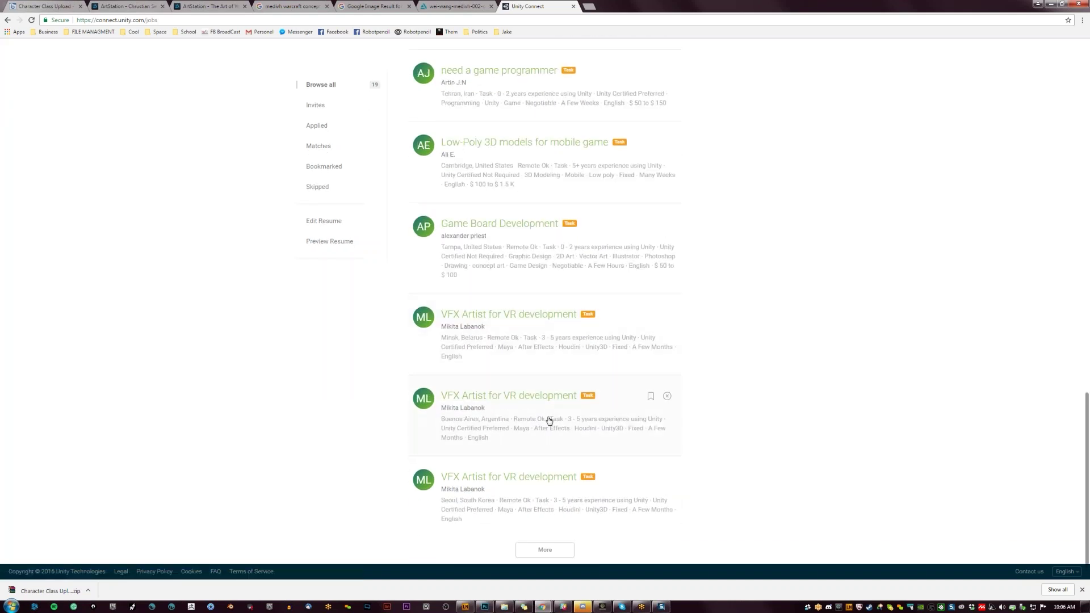
scroll(551, 421, down, 1)
scroll(626, 433, down, 6)
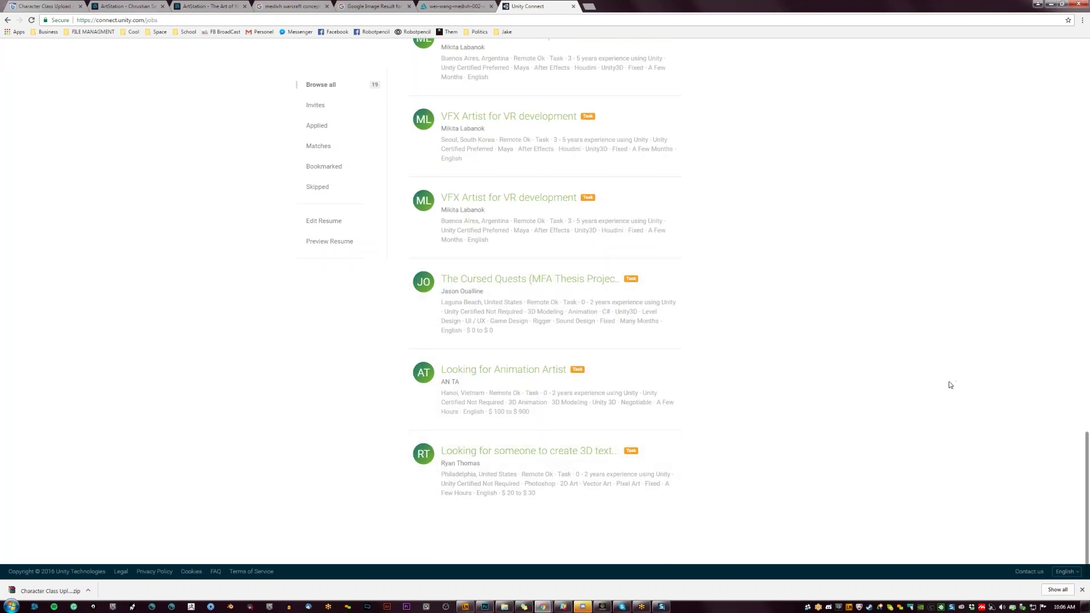
Step: Replace the concept artist keyword in the job search with illustrator
key(Home)
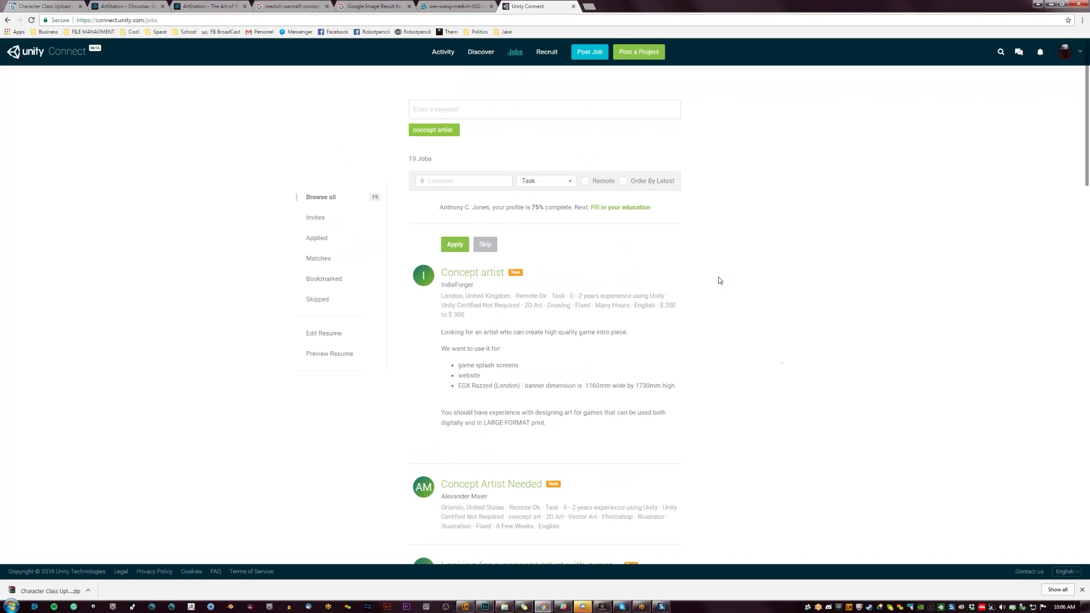
click(453, 135)
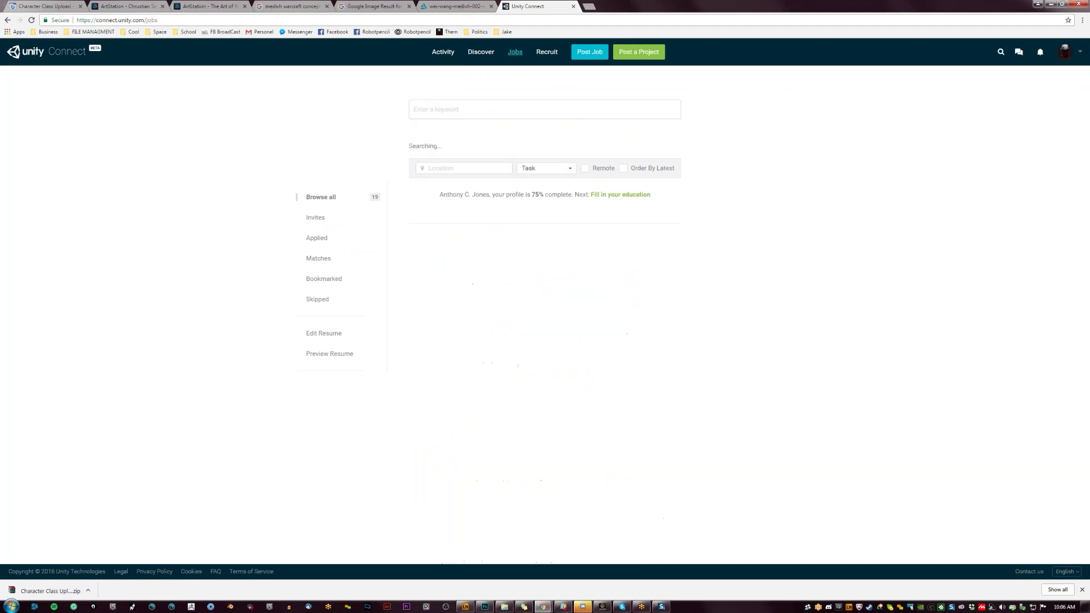
text(ill)
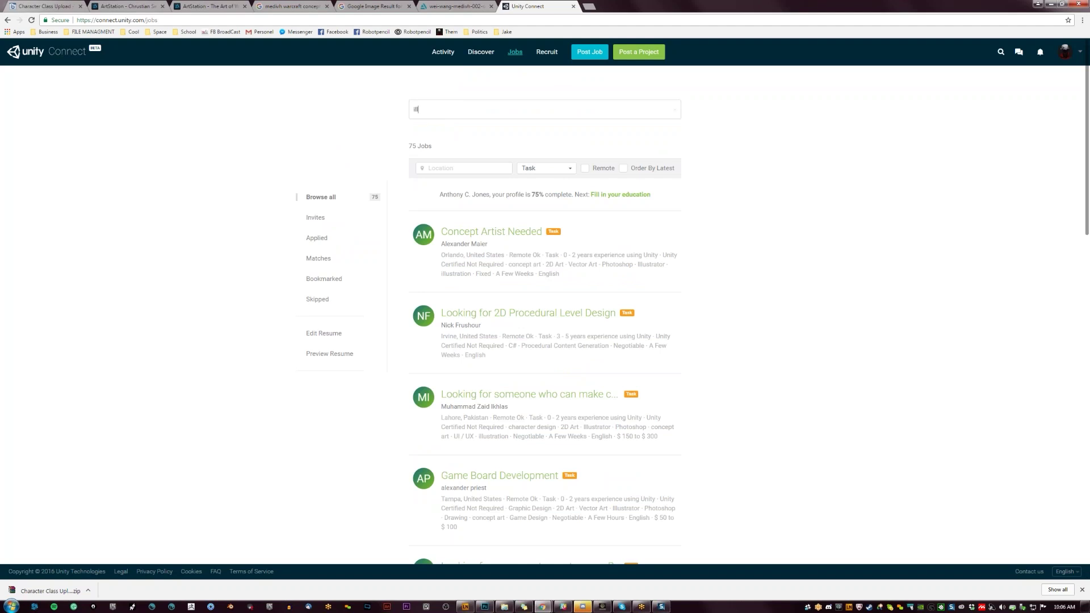
text(ustra)
key(Return)
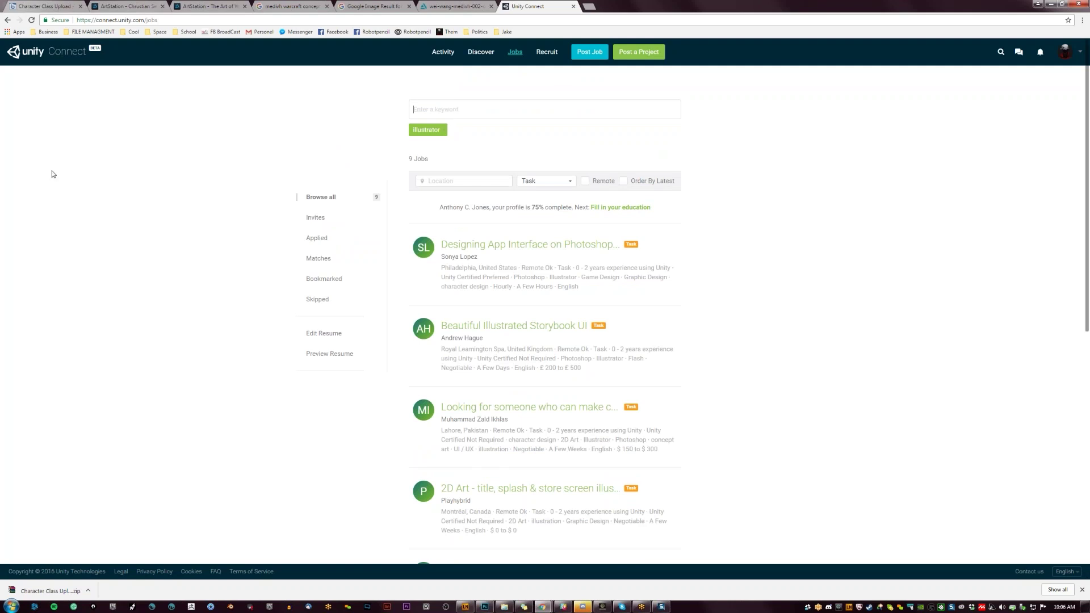
Step: Examine the illustrator tasks and their pay, expanding the Beautiful Illustrated Storybook UI task to read its description
scroll(551, 270, down, 1)
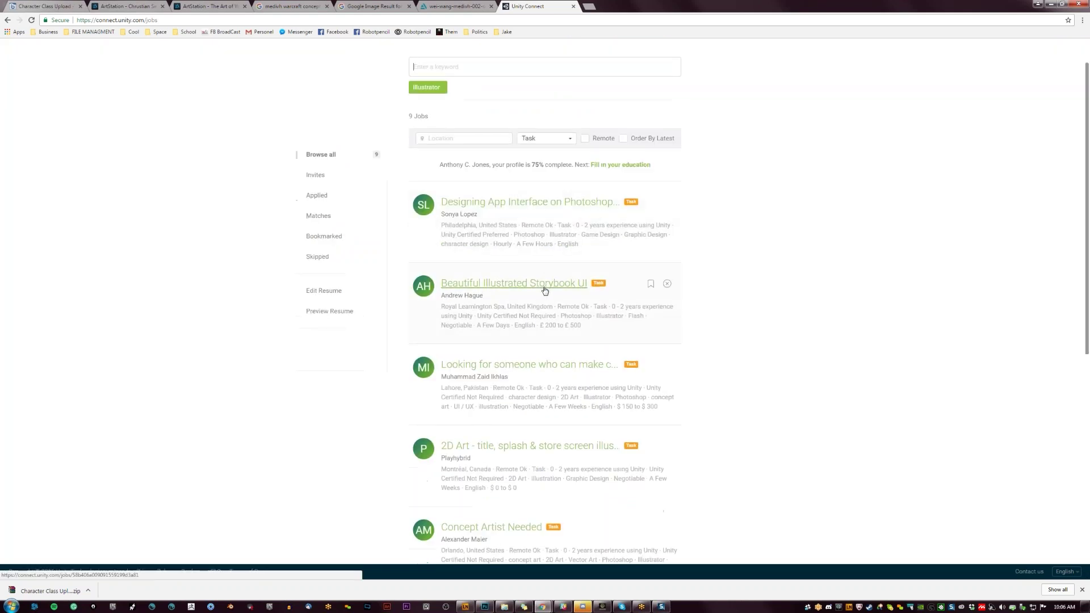
scroll(544, 290, down, 1)
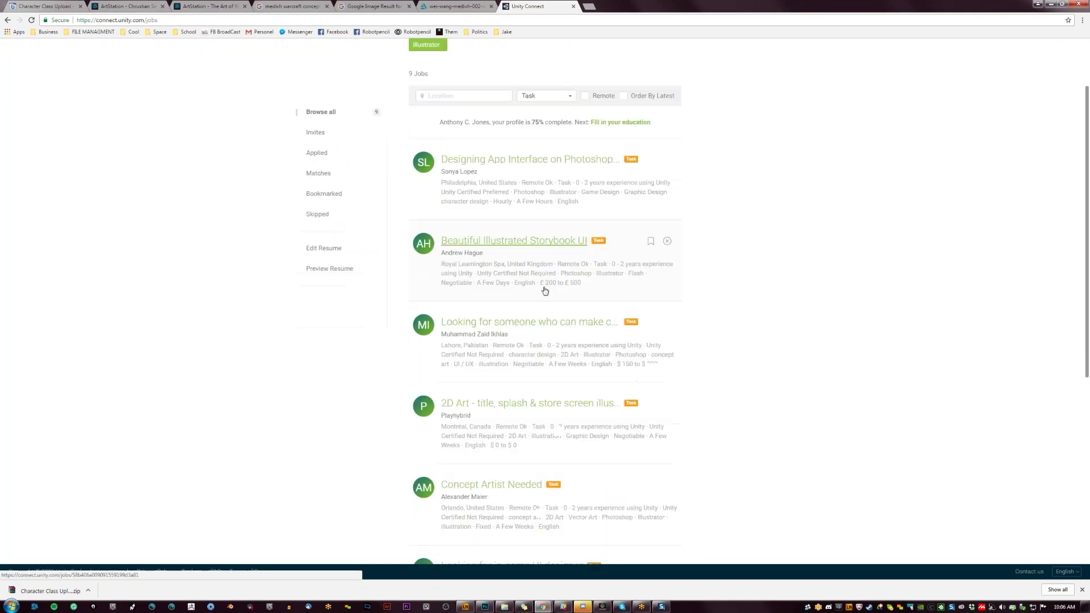
scroll(586, 316, down, 1)
scroll(586, 315, down, 1)
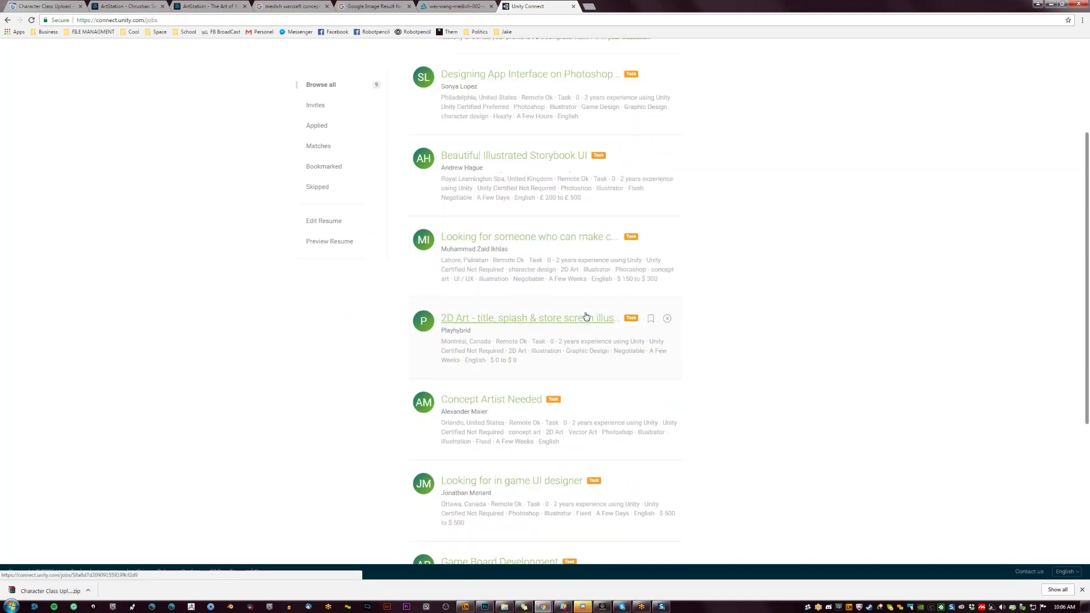
click(583, 214)
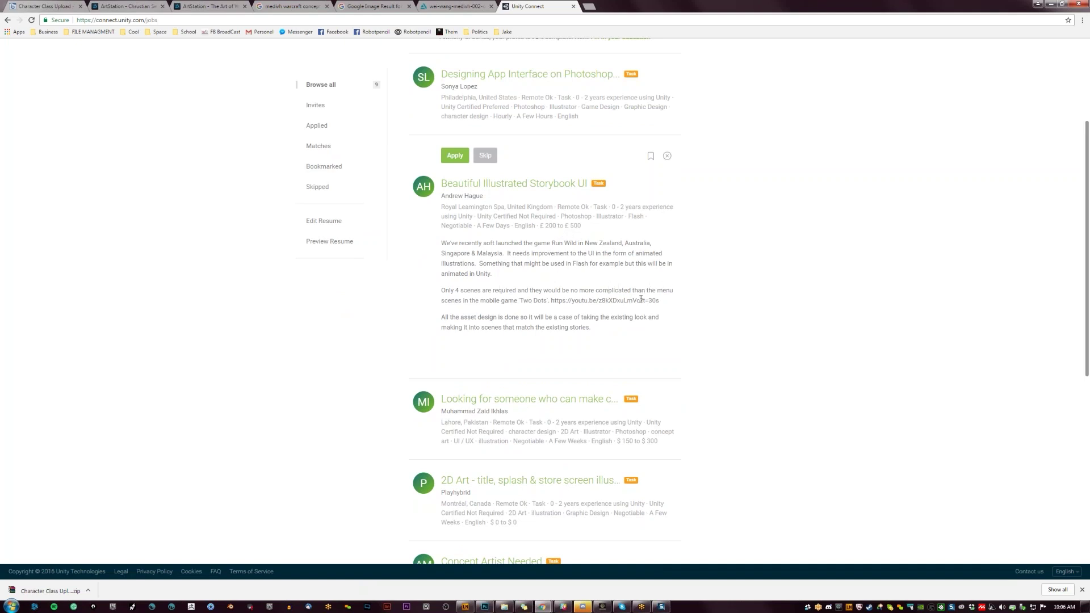
scroll(924, 348, down, 3)
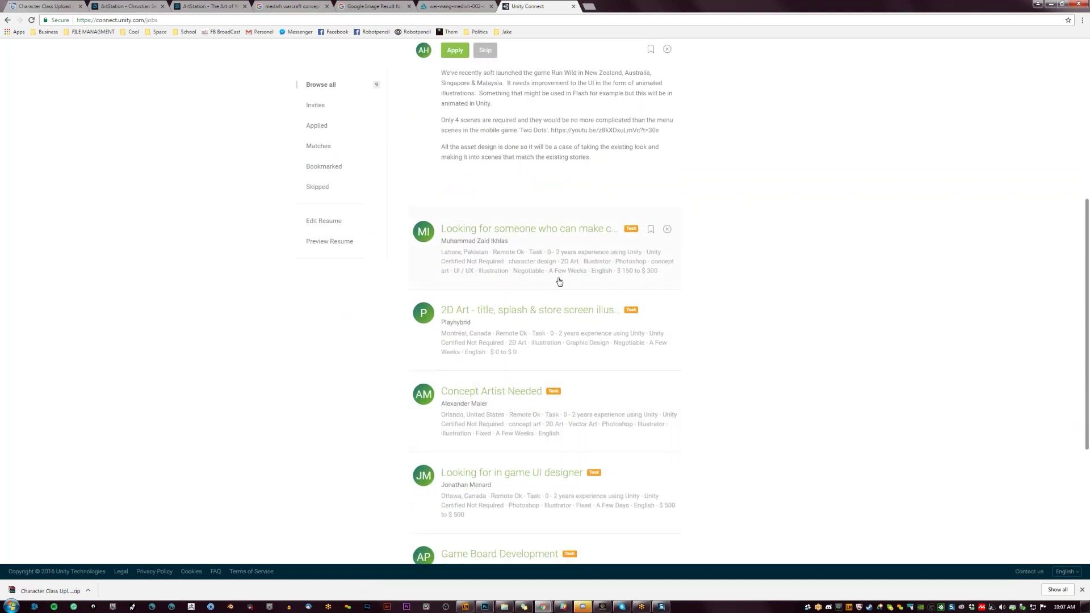
scroll(559, 280, down, 2)
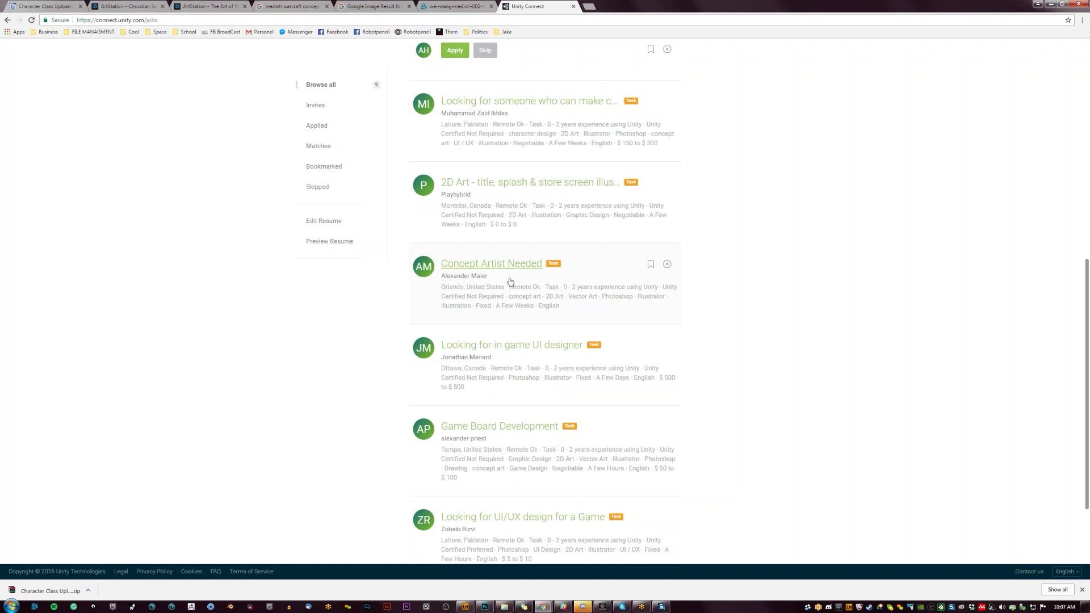
scroll(481, 324, down, 2)
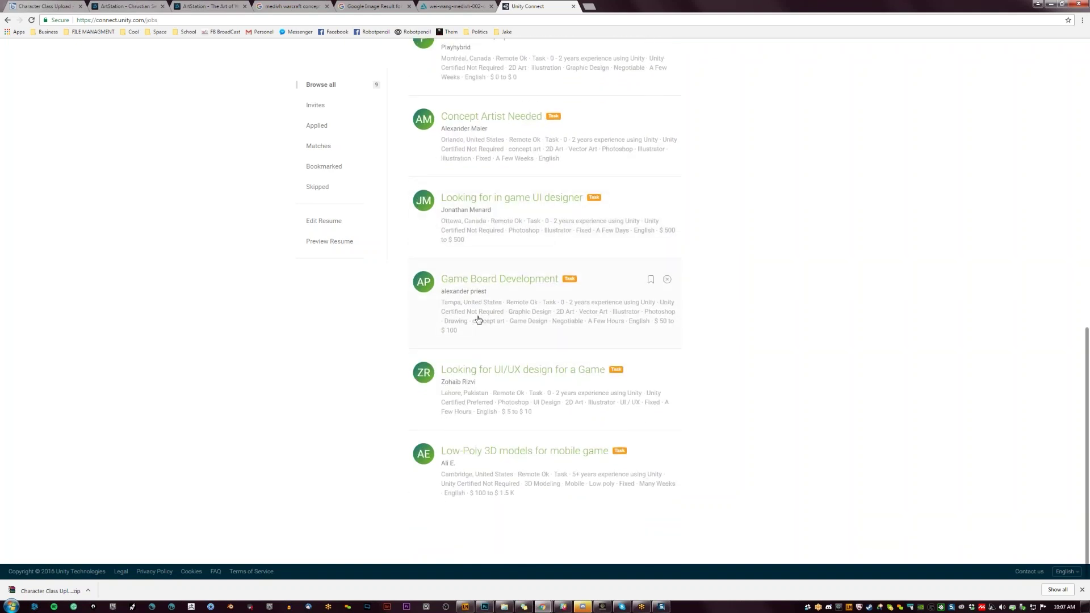
Step: Close the Unity Connect page, switch back to the painting in Photoshop and activate the Brush tool
click(573, 6)
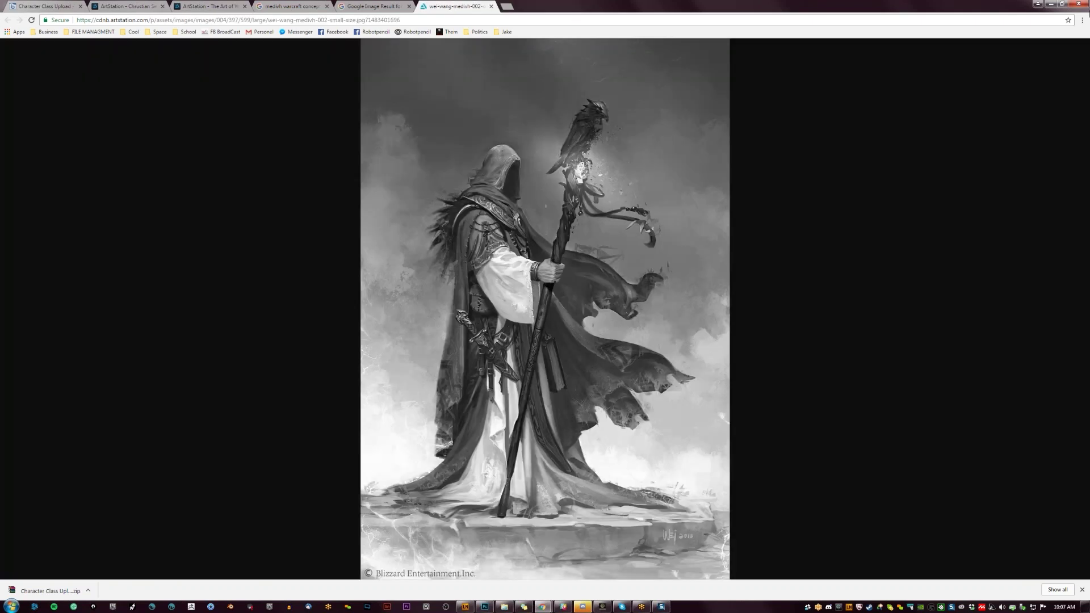
click(1050, 4)
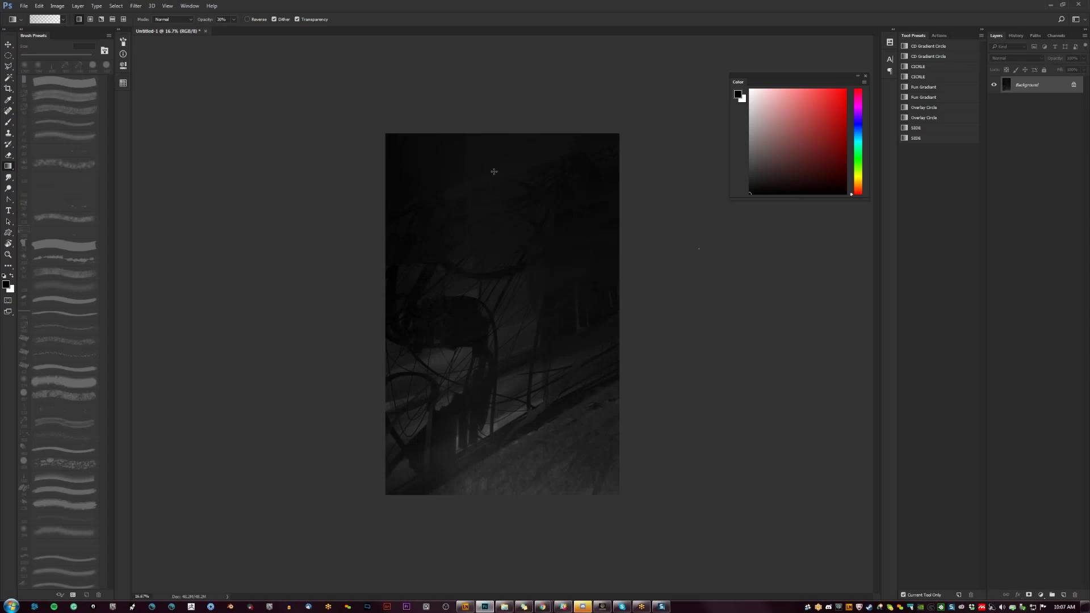
key(z)
click(506, 209)
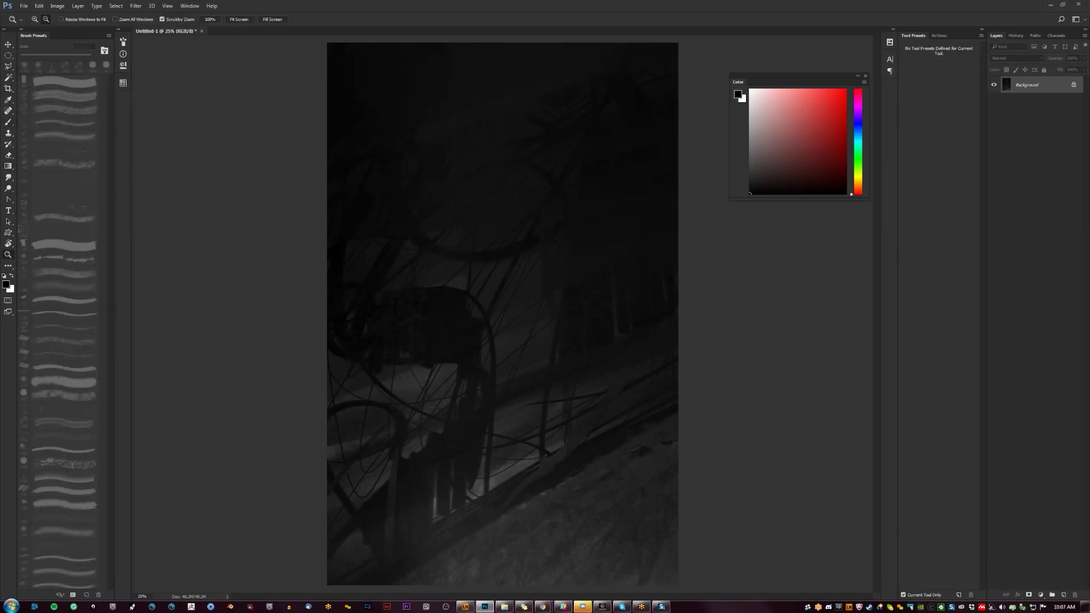
alt+click(501, 244)
key(b)
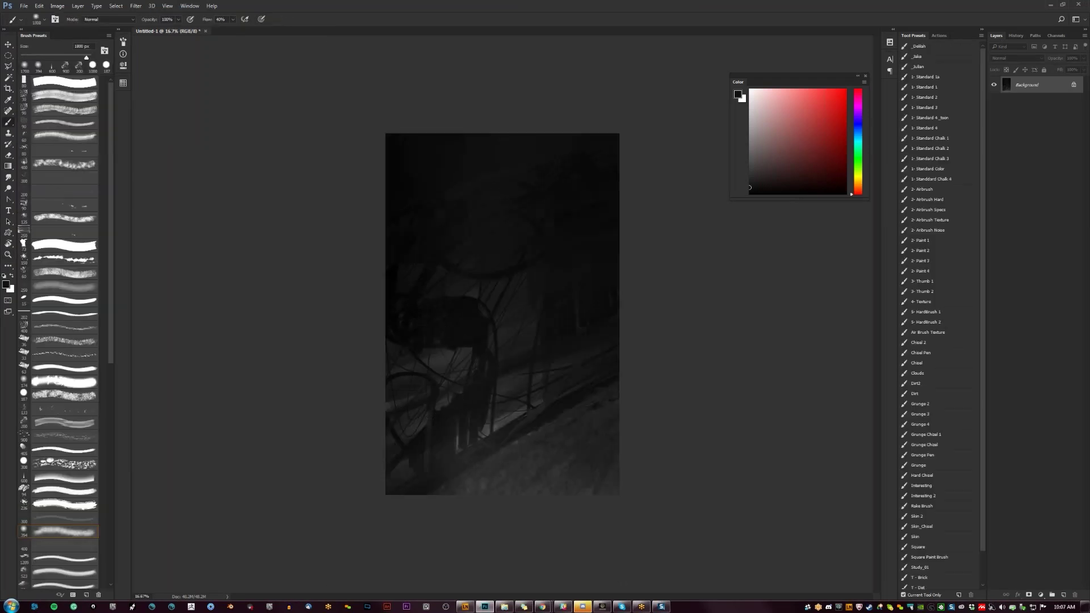
Step: Choose the flat square brush preset and enlarge the brush to about 1400 px
click(84, 83)
key(bracketright)
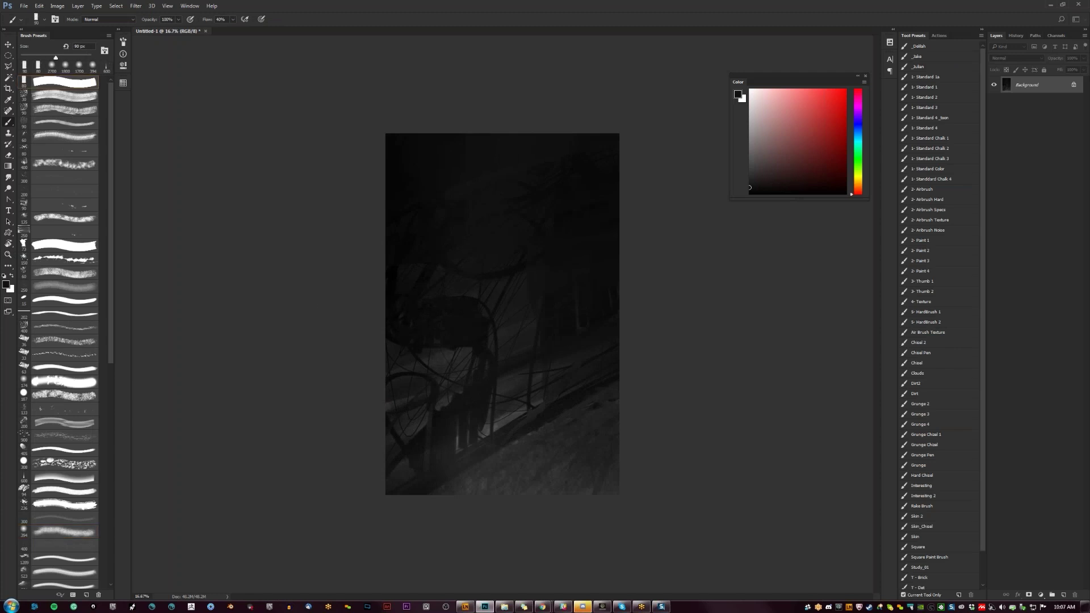
key(bracketright)
key(bracketright)
key(bracketright)
key(bracketright)
key(bracketright)
key(bracketright)
key(bracketright)
key(bracketright)
key(bracketright)
key(bracketright)
key(bracketright)
key(bracketright)
key(bracketright)
key(bracketright)
key(bracketright)
key(bracketright)
key(bracketright)
key(bracketright)
Step: Fade the upper and middle parts of the painting with several long, dark linear gradients using the Gradient tool
key(g)
key(g)
drag(407, 142, 479, 315)
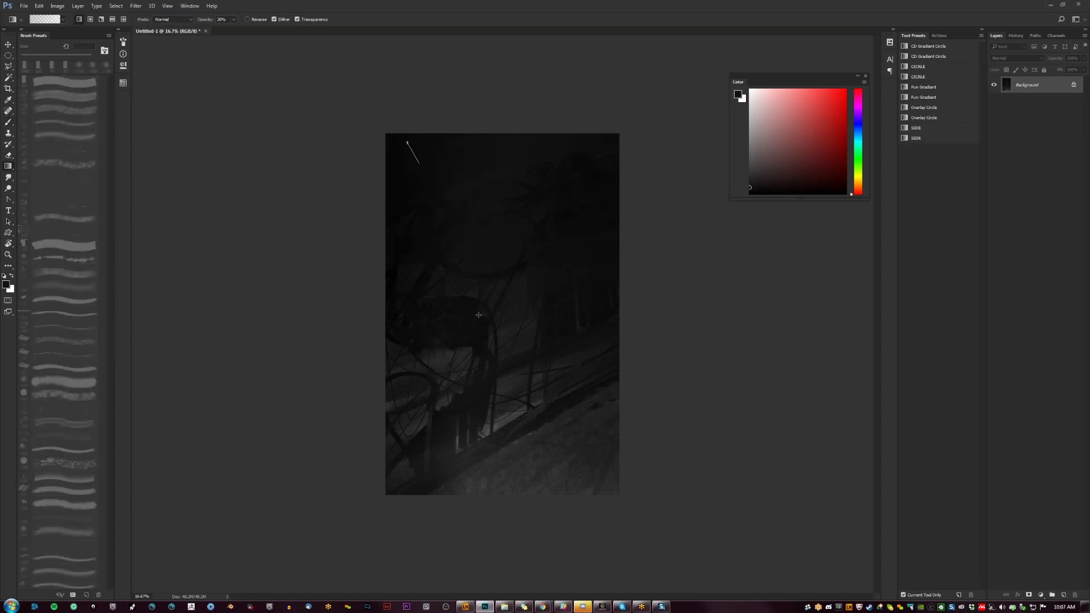
drag(426, 83, 495, 353)
drag(454, 80, 508, 425)
drag(448, 144, 488, 385)
drag(486, 313, 454, 502)
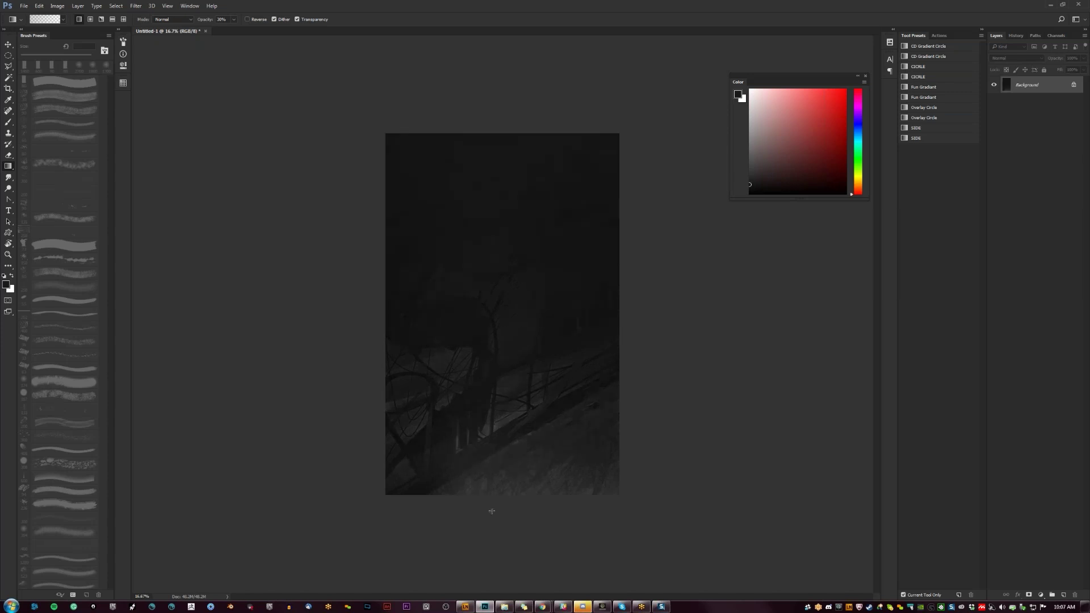
Step: Darken the lower part of the painting with near-black gradients running upward from below the canvas edge
drag(496, 526, 481, 283)
drag(494, 506, 467, 413)
drag(497, 503, 486, 329)
drag(506, 518, 481, 346)
drag(493, 472, 518, 160)
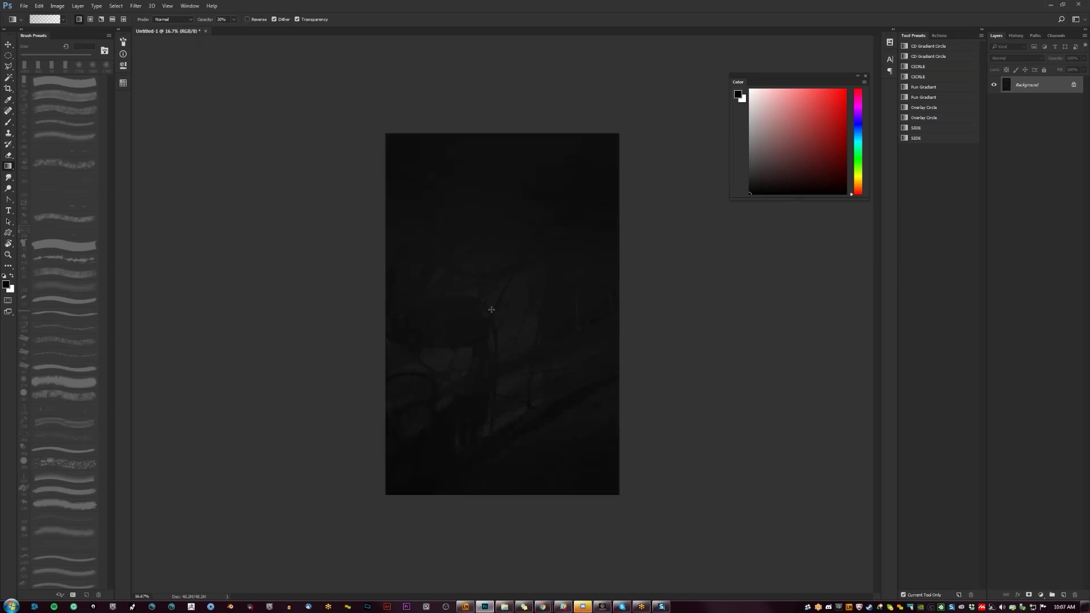
Step: Add a new empty layer above the background and make the Brush tool active, with the canvas enlarged to 25%
key(z)
click(500, 279)
key(b)
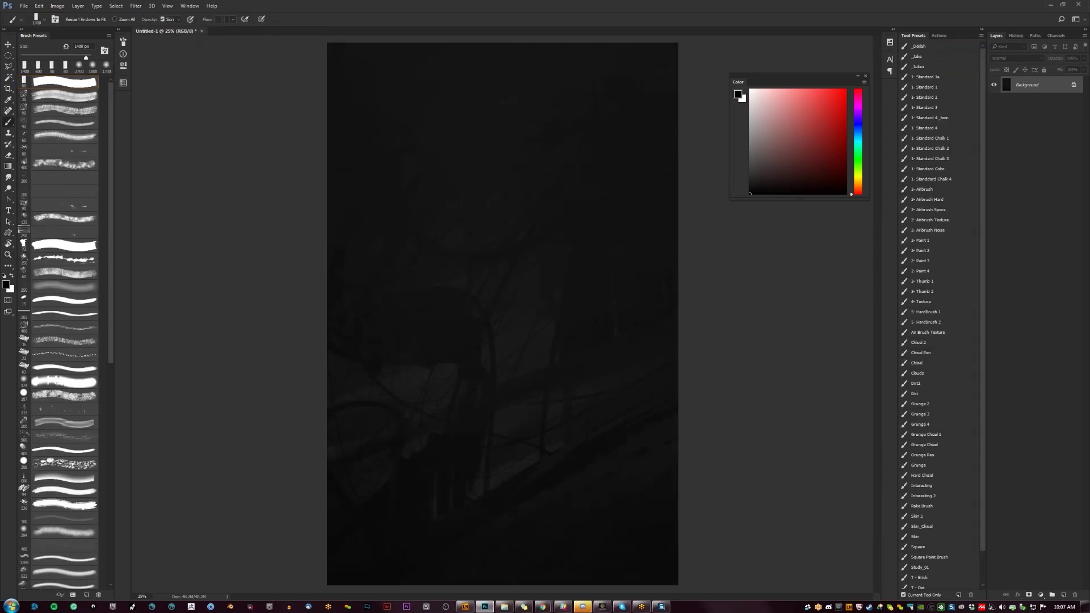
key(ctrl+shift+alt+n)
key(r)
key(b)
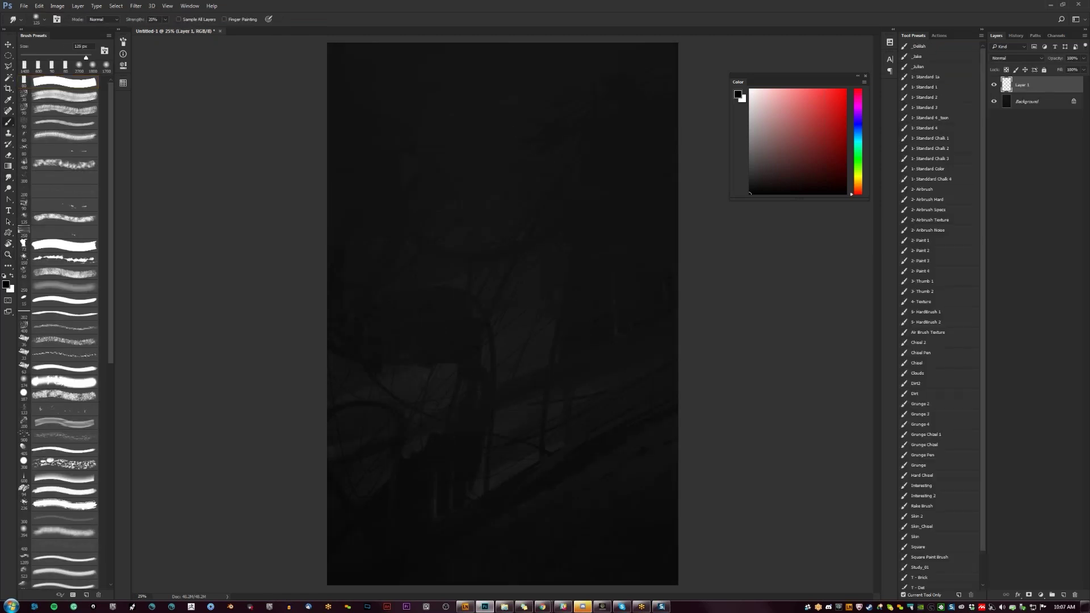
Step: Hide the interface panels and cycle through the screen modes back to the standard window, leaving only the canvas
key(f)
key(Tab)
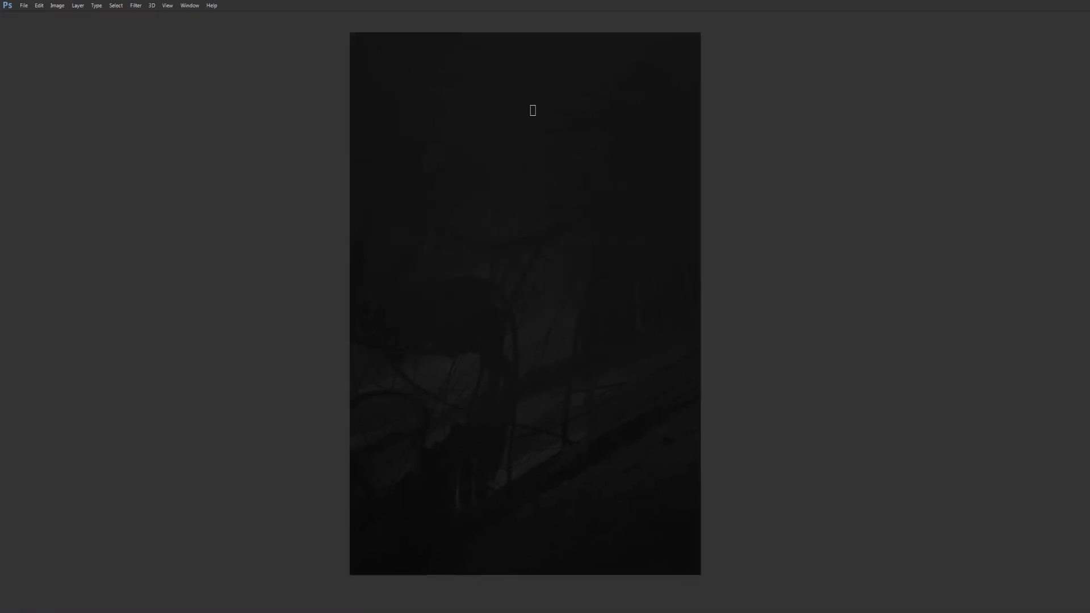
key(f)
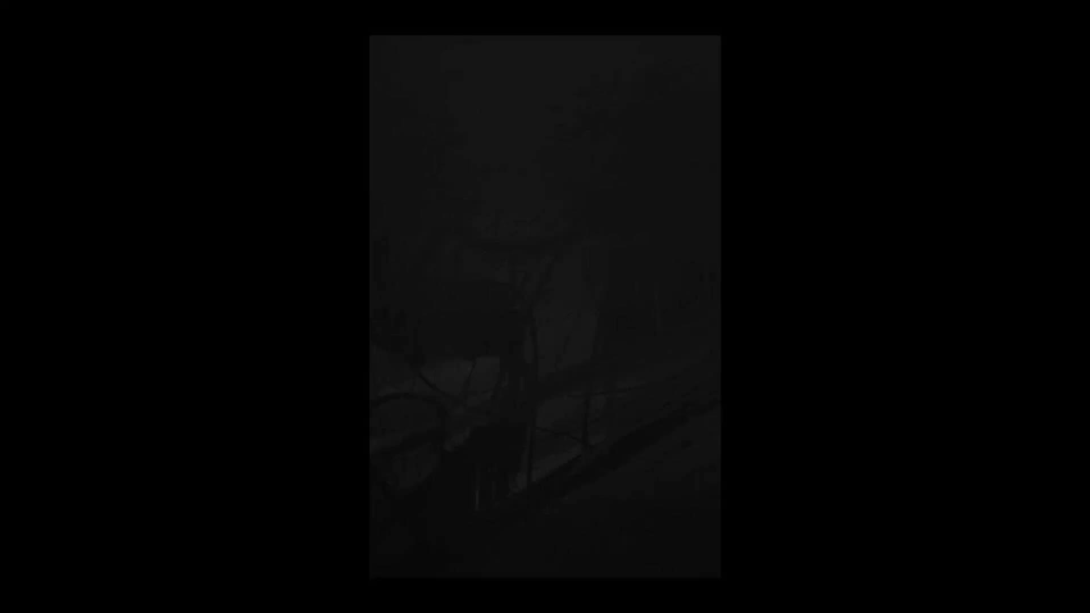
key(f)
click(493, 562)
click(429, 18)
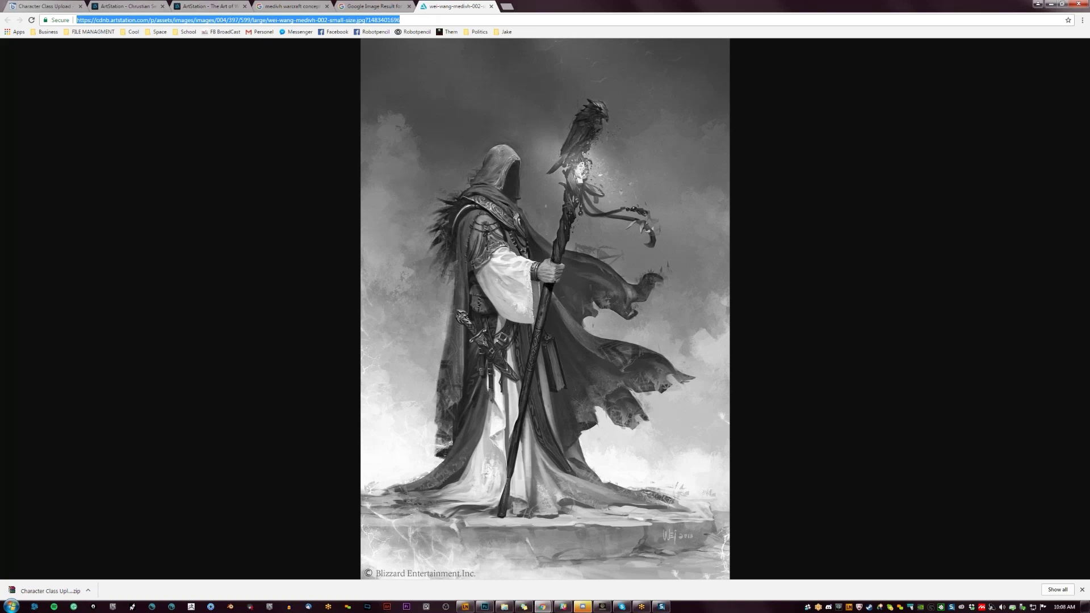
text(danny)
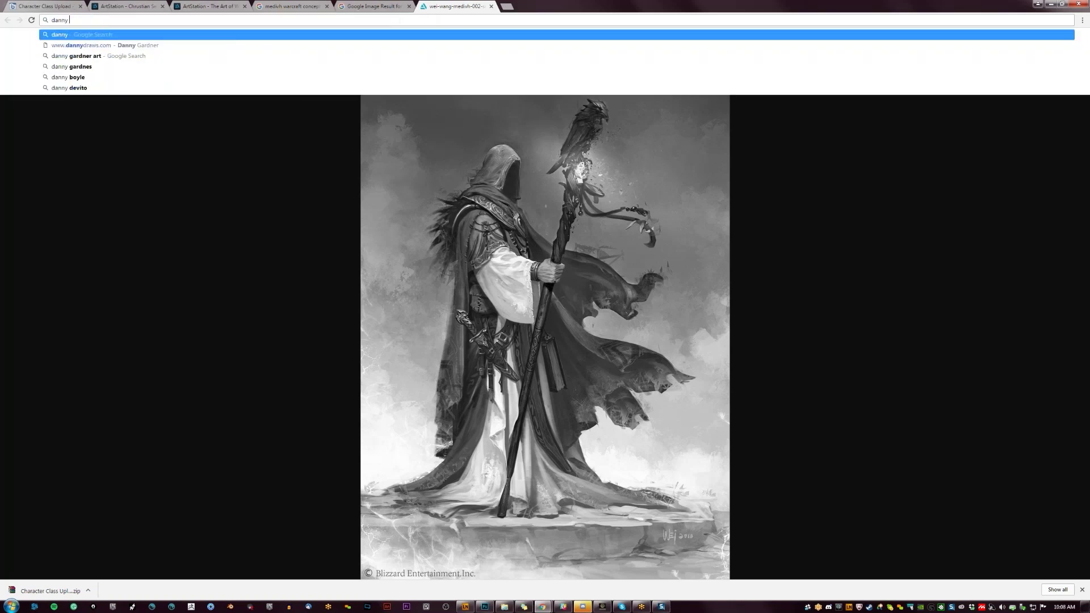
key(Down)
key(Return)
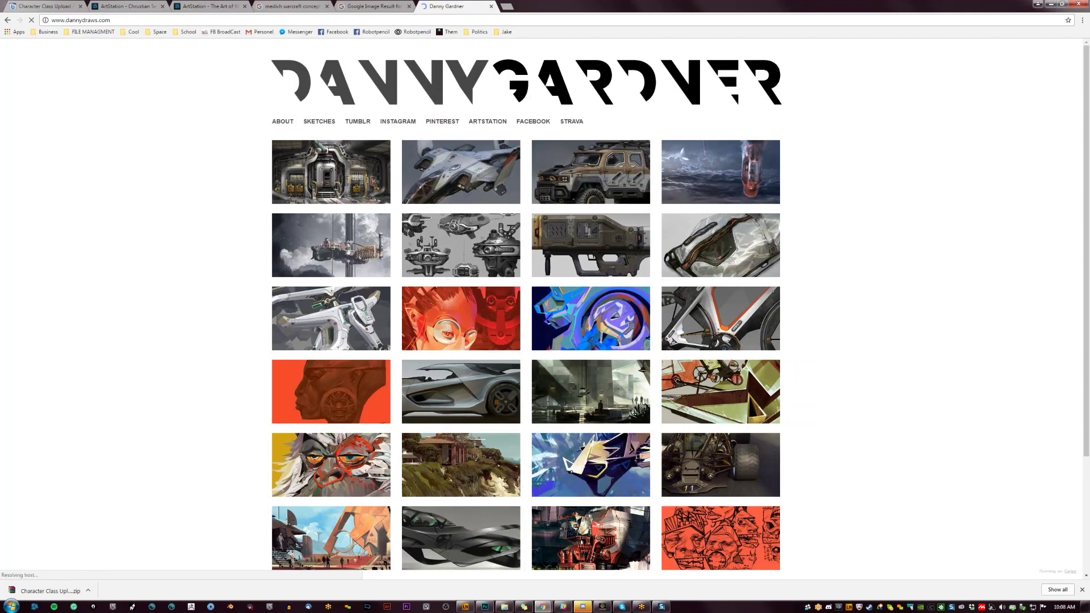
Step: Look through the portfolio thumbnails and open the Otto Vuoto environment project
scroll(446, 320, down, 3)
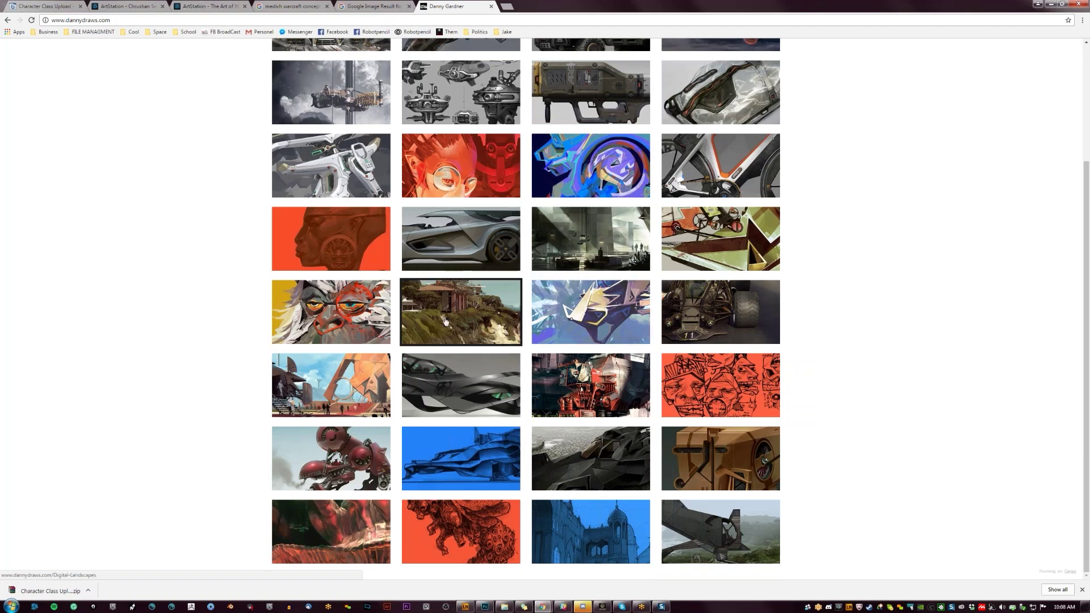
click(590, 238)
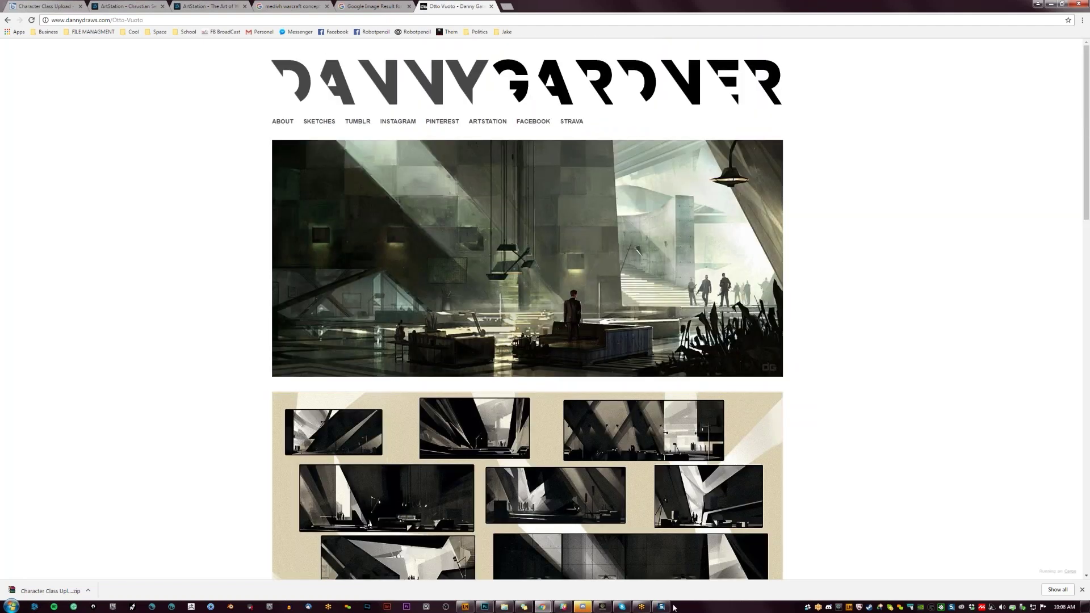
mouse_move(661, 606)
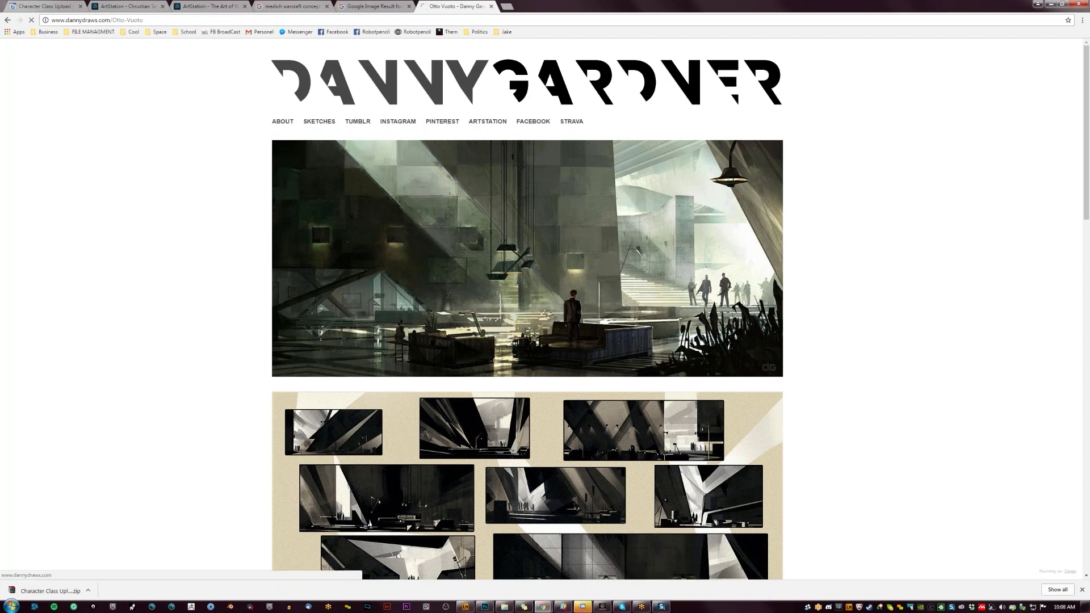
Step: Return to the portfolio overview, view the Syd Mead Contest Entry project, and minimize the browser to get back to Photoshop
click(366, 78)
scroll(693, 159, down, 3)
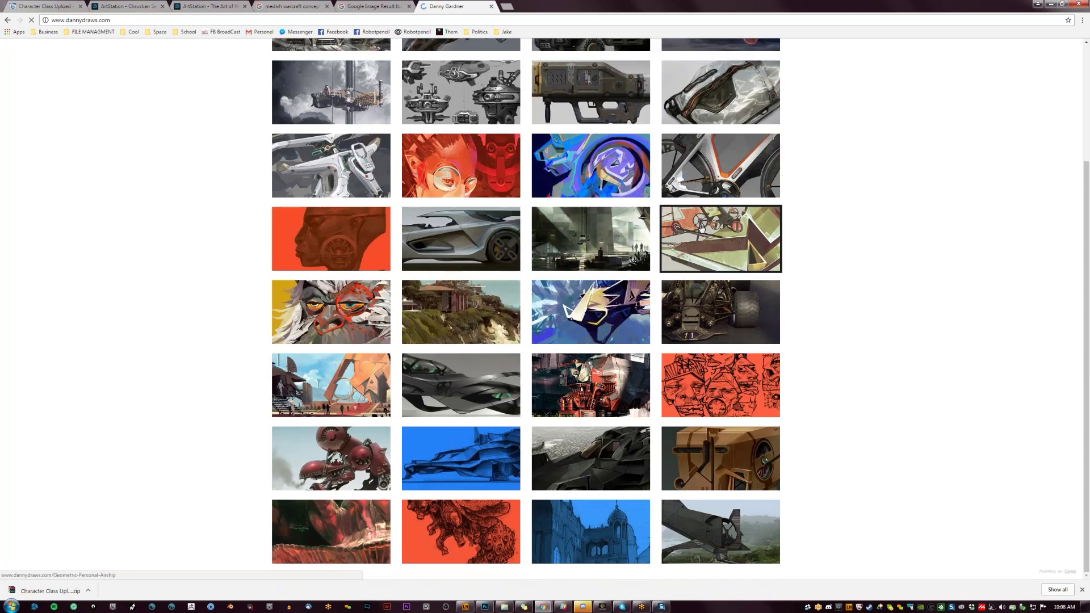
click(389, 372)
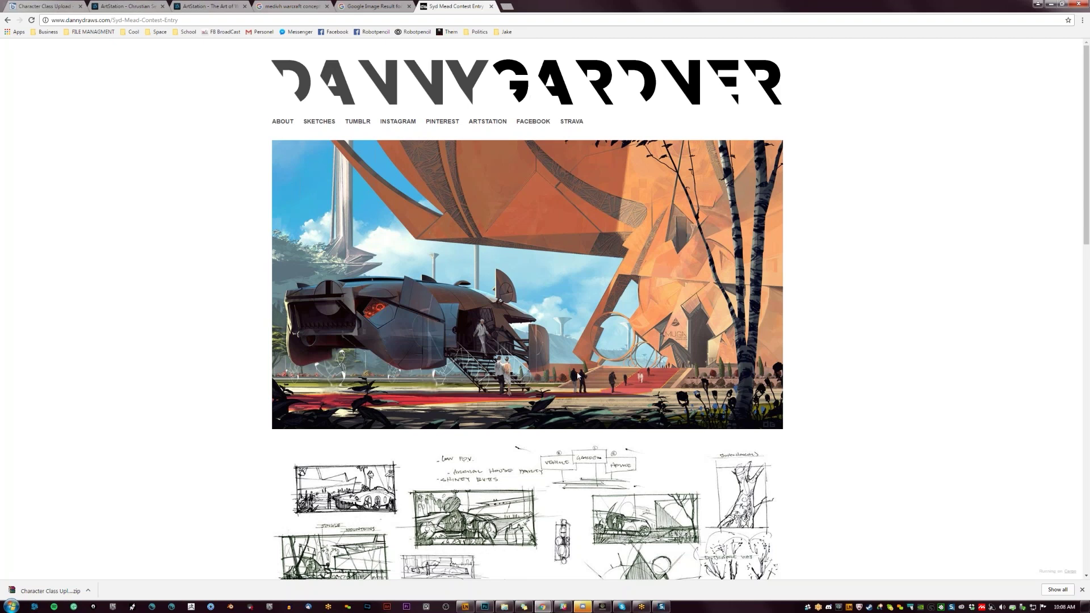
click(1046, 6)
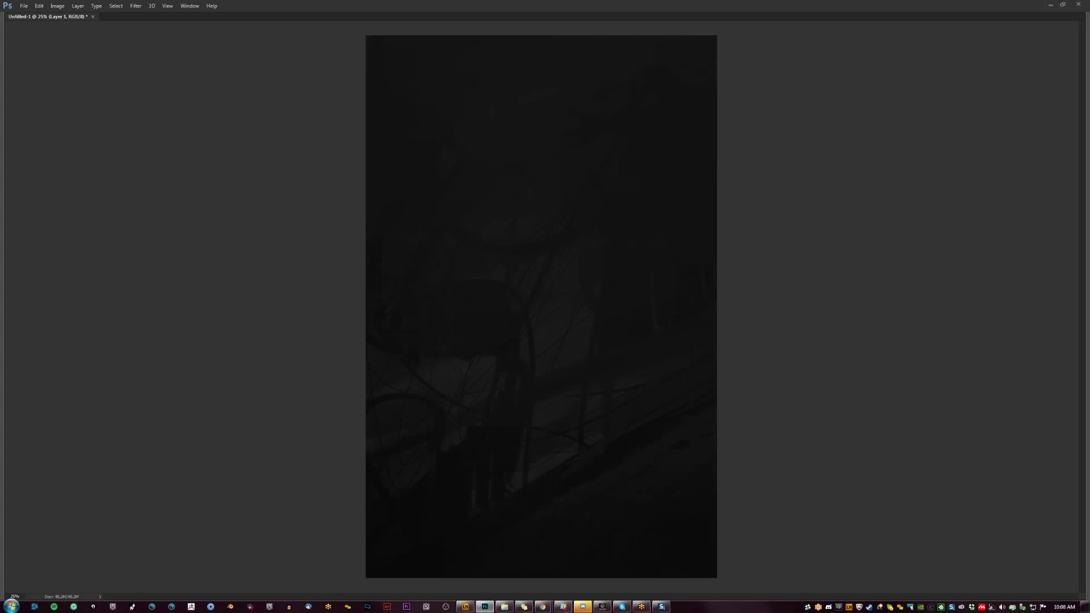
Step: Paint a rough near-white torso shape in the upper middle of the canvas, rounding its ends with softer grey
mouse_move(527, 95)
mouse_down()
mouse_move(529, 130)
mouse_move(539, 76)
mouse_move(539, 152)
mouse_up()
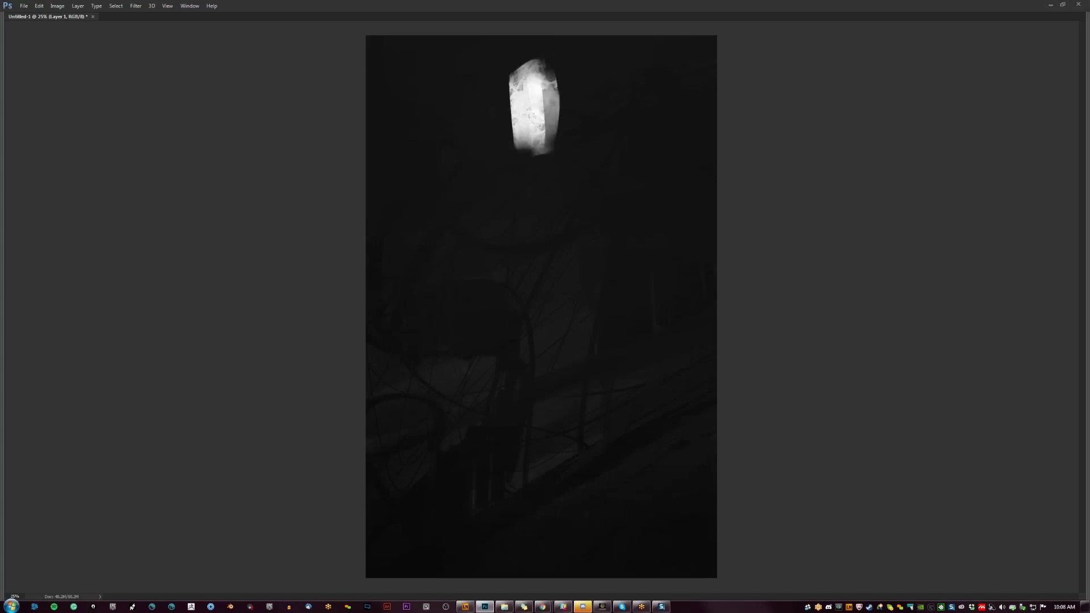
drag(540, 110, 546, 144)
drag(542, 91, 550, 109)
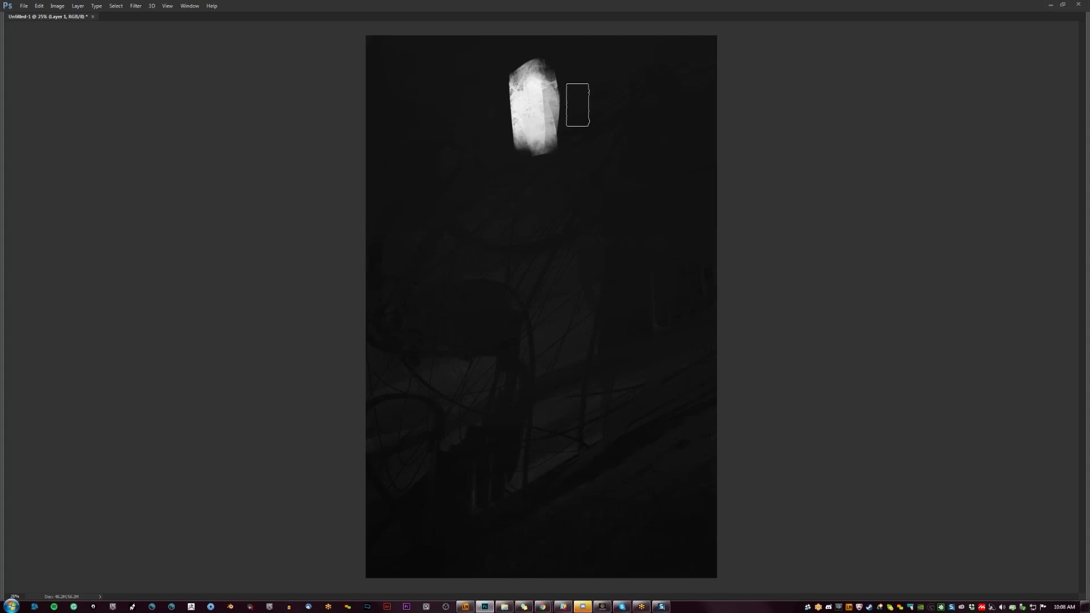
key(shift+Right)
key(shift+Down)
key(ctrl+d)
drag(536, 143, 532, 168)
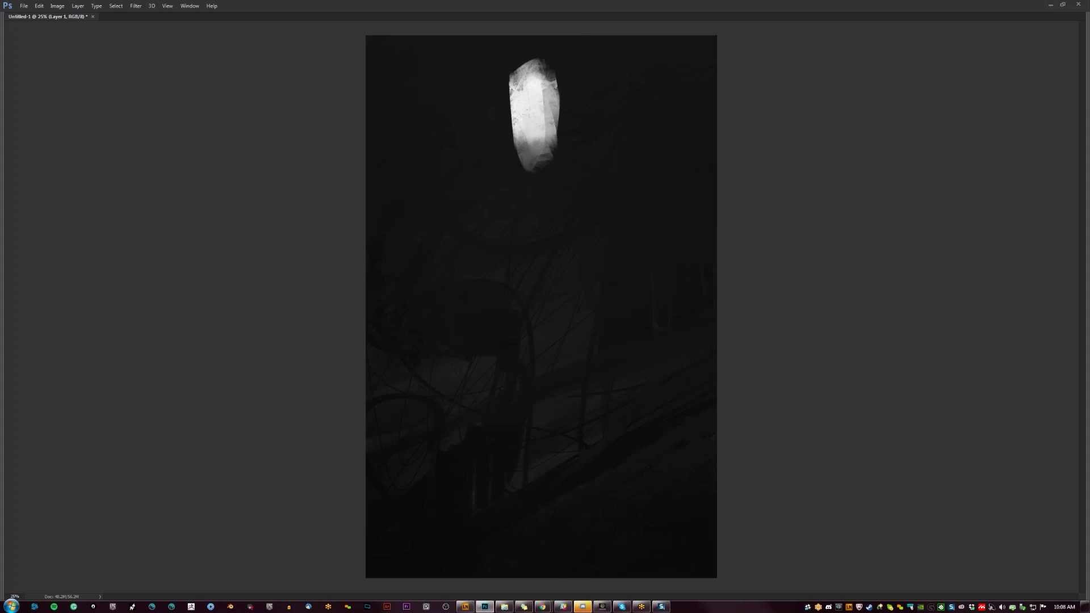
mouse_move(527, 82)
mouse_down()
mouse_move(543, 70)
mouse_move(552, 80)
mouse_up()
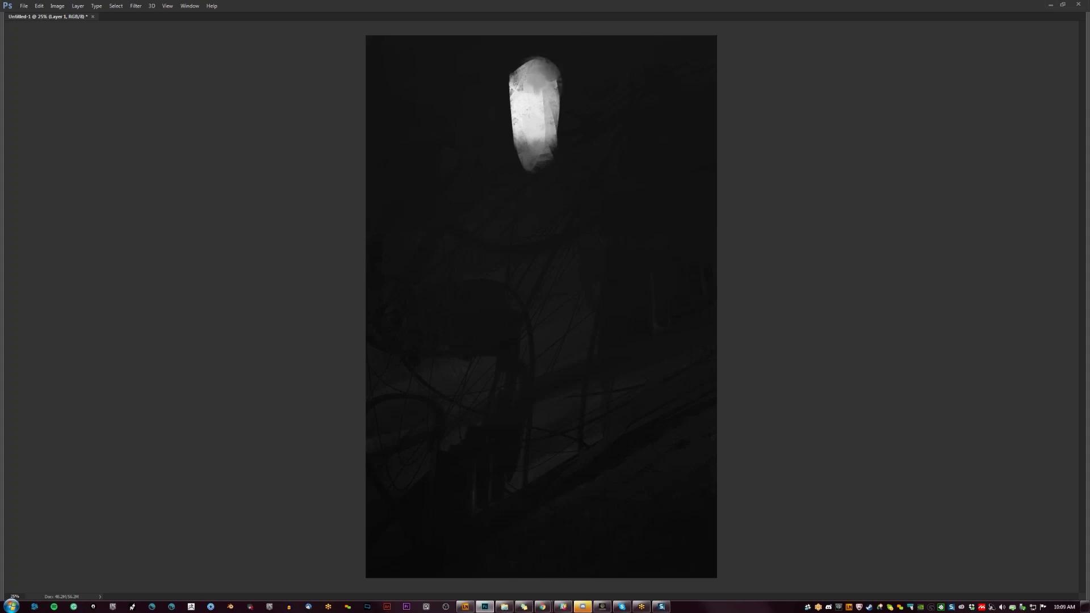
Step: Flip the canvas horizontally and paint the figure's neck, shoulder and side contour using tones sampled from the canvas
mouse_move(521, 38)
mouse_down()
mouse_move(525, 70)
mouse_move(535, 64)
mouse_move(508, 63)
mouse_up()
key(ctrl+z)
key(ctrl+shift+h)
alt+click(558, 46)
mouse_move(542, 38)
mouse_down()
mouse_move(551, 56)
mouse_move(569, 56)
mouse_move(560, 61)
mouse_move(563, 36)
mouse_up()
mouse_move(564, 36)
mouse_down()
mouse_move(578, 58)
mouse_move(573, 86)
mouse_up()
alt+click(580, 67)
mouse_move(566, 73)
mouse_down()
mouse_move(574, 90)
mouse_move(533, 72)
mouse_move(513, 90)
mouse_move(529, 90)
mouse_move(535, 142)
mouse_up()
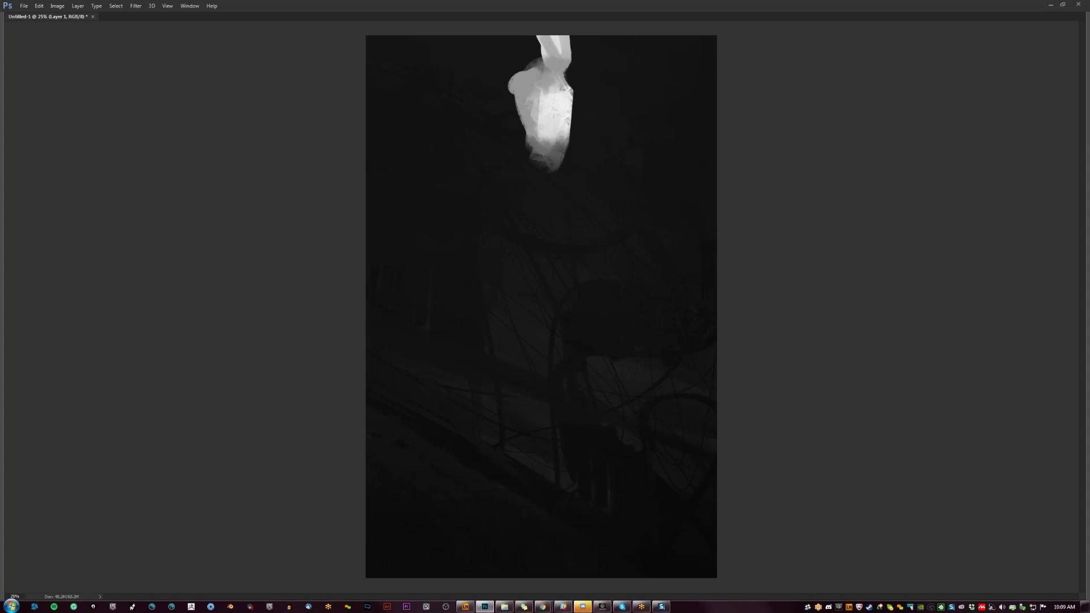
Step: Block in the figure's grey hips below the waist and model the chest with sampled light and mid greys
mouse_move(532, 140)
mouse_down()
mouse_move(502, 174)
mouse_move(526, 200)
mouse_move(559, 185)
mouse_move(561, 150)
mouse_move(543, 173)
mouse_move(513, 170)
mouse_move(532, 169)
mouse_up()
mouse_move(542, 175)
mouse_down()
mouse_move(554, 149)
mouse_move(539, 134)
mouse_move(563, 136)
mouse_move(534, 198)
mouse_up()
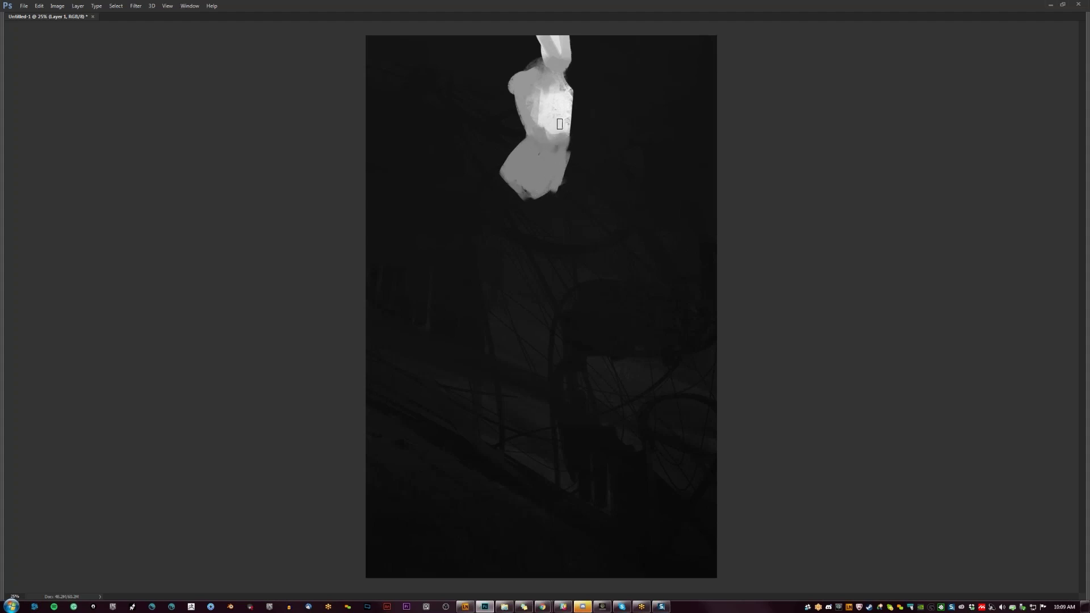
mouse_move(572, 102)
mouse_down()
mouse_move(566, 123)
mouse_move(545, 111)
mouse_move(555, 109)
mouse_move(533, 112)
mouse_move(548, 110)
mouse_move(528, 69)
mouse_up()
alt+click(560, 142)
alt+click(550, 107)
alt+click(544, 58)
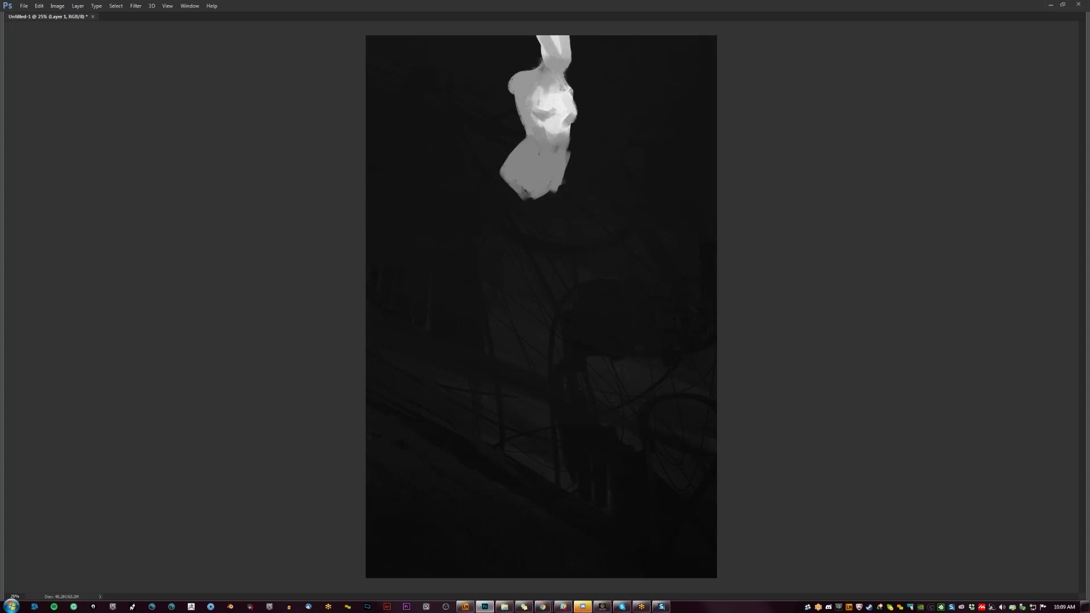
drag(562, 149, 552, 161)
key(ctrl+z)
Step: Paint the outstretched arm and both thighs in mid grey, and soften the light on the torso
drag(515, 86, 453, 173)
drag(483, 135, 470, 156)
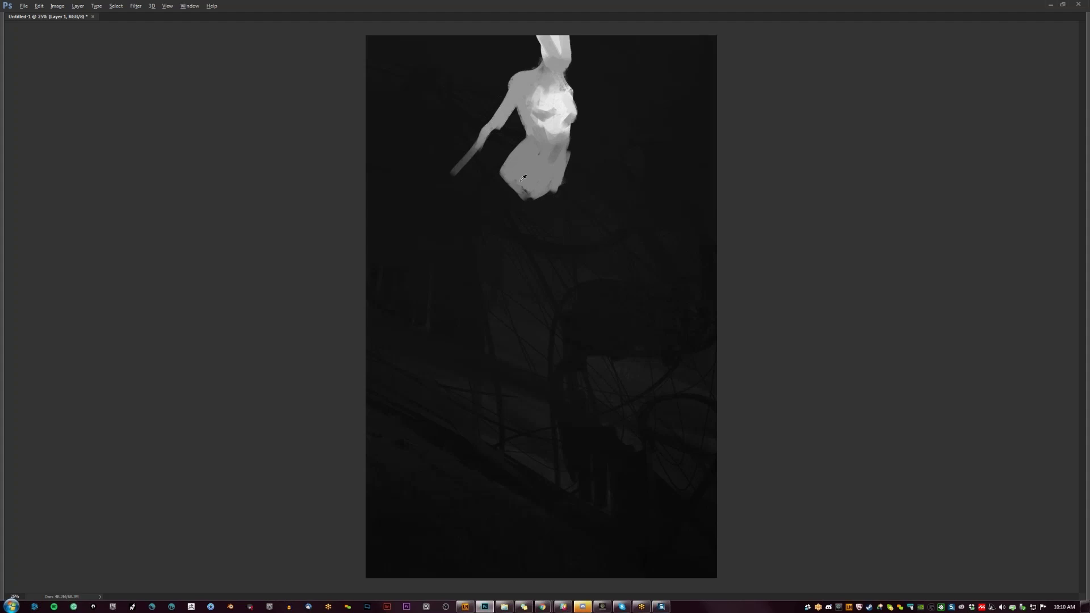
mouse_move(507, 170)
mouse_down()
mouse_move(487, 245)
mouse_move(524, 201)
mouse_move(500, 235)
mouse_up()
mouse_move(517, 192)
mouse_down()
mouse_move(506, 212)
mouse_move(525, 178)
mouse_move(514, 203)
mouse_move(535, 185)
mouse_move(522, 233)
mouse_move(537, 190)
mouse_move(522, 231)
mouse_move(554, 187)
mouse_move(534, 215)
mouse_up()
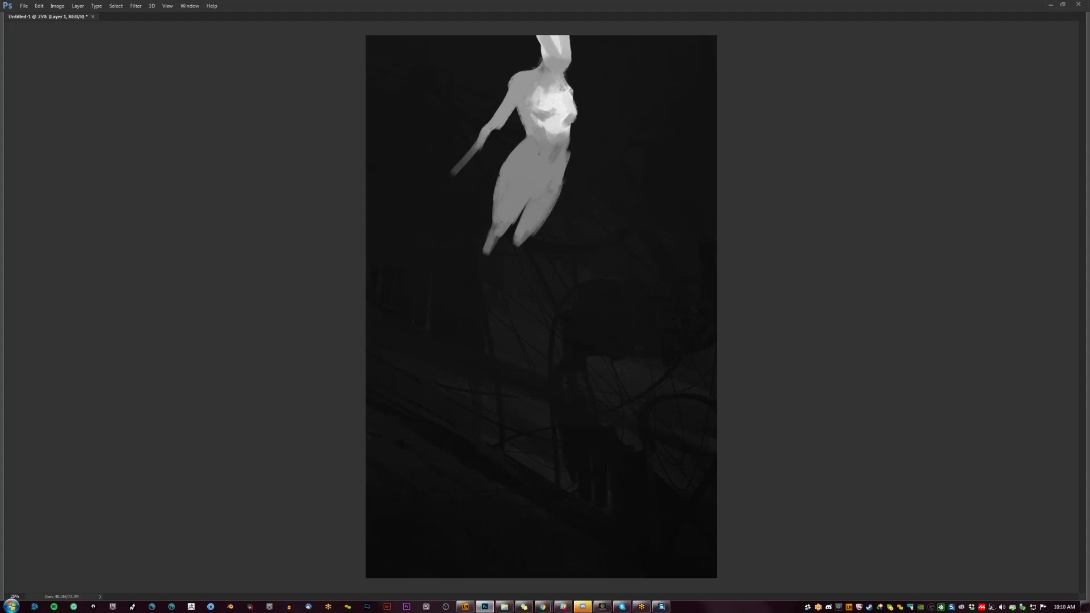
mouse_move(544, 128)
mouse_down()
mouse_move(555, 142)
mouse_move(547, 105)
mouse_up()
Step: Flip the canvas, cover the light head area above the neck with dark grey, and flip the canvas back
key(ctrl+shift+h)
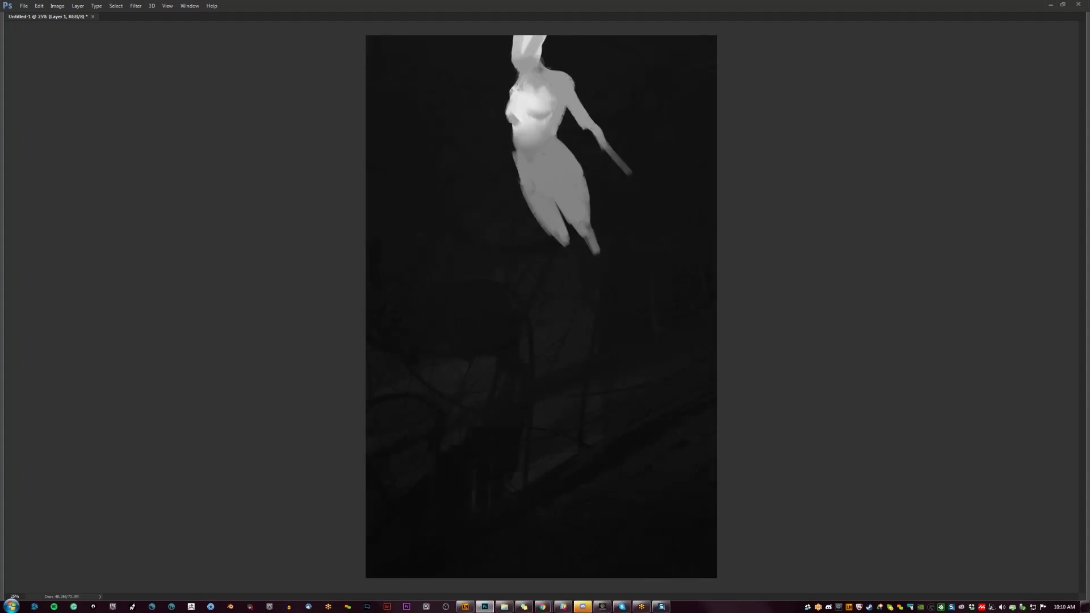
alt+click(523, 64)
mouse_move(518, 58)
mouse_down()
mouse_move(515, 40)
mouse_move(513, 57)
mouse_move(527, 53)
mouse_move(516, 65)
mouse_move(532, 62)
mouse_move(513, 38)
mouse_move(528, 57)
mouse_move(542, 37)
mouse_move(534, 63)
mouse_move(514, 58)
mouse_move(539, 54)
mouse_up()
key(ctrl+z)
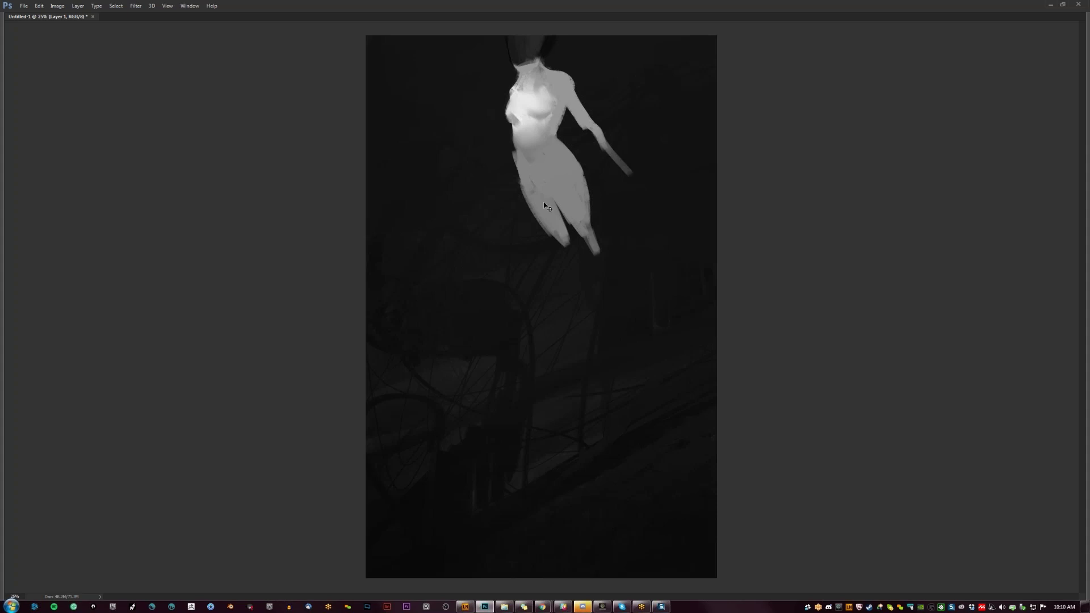
key(ctrl+shift+h)
Step: Show the panels again, reset the colors to default black and white, and paint a black collar with a smaller brush
key(Tab)
key(d)
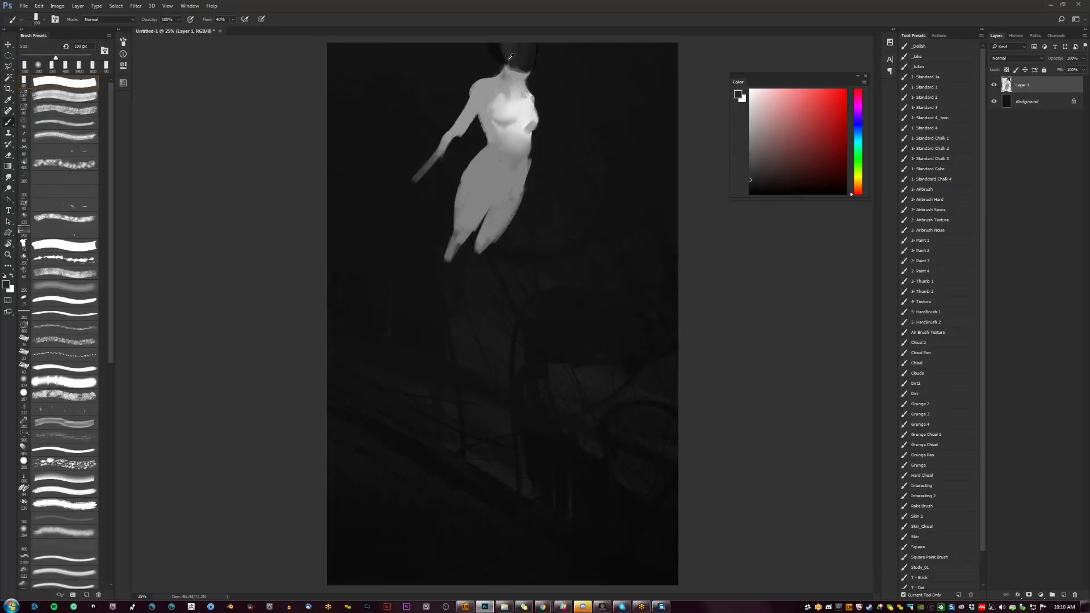
key(bracketleft)
key(bracketleft)
mouse_move(499, 74)
mouse_down()
mouse_move(511, 95)
mouse_move(504, 74)
mouse_move(516, 98)
mouse_move(534, 101)
mouse_move(488, 78)
mouse_up()
Step: Paint a black belt around the waist at 60 px and dark clothing over the hips at 90 px
key(bracketleft)
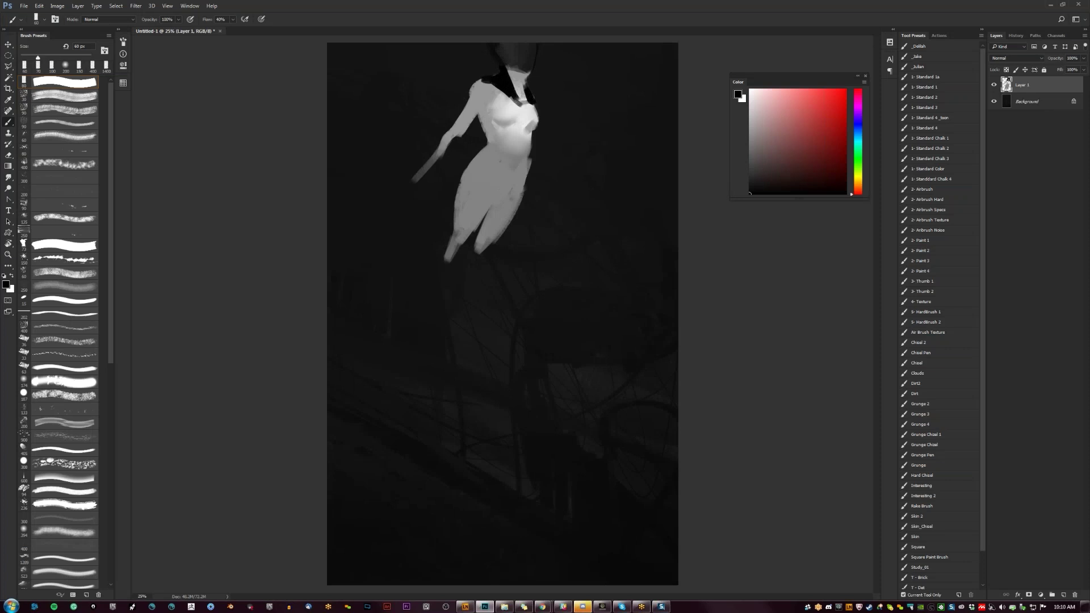
mouse_move(476, 166)
mouse_down()
mouse_move(522, 186)
mouse_move(511, 179)
mouse_up()
key(])
key(])
key(])
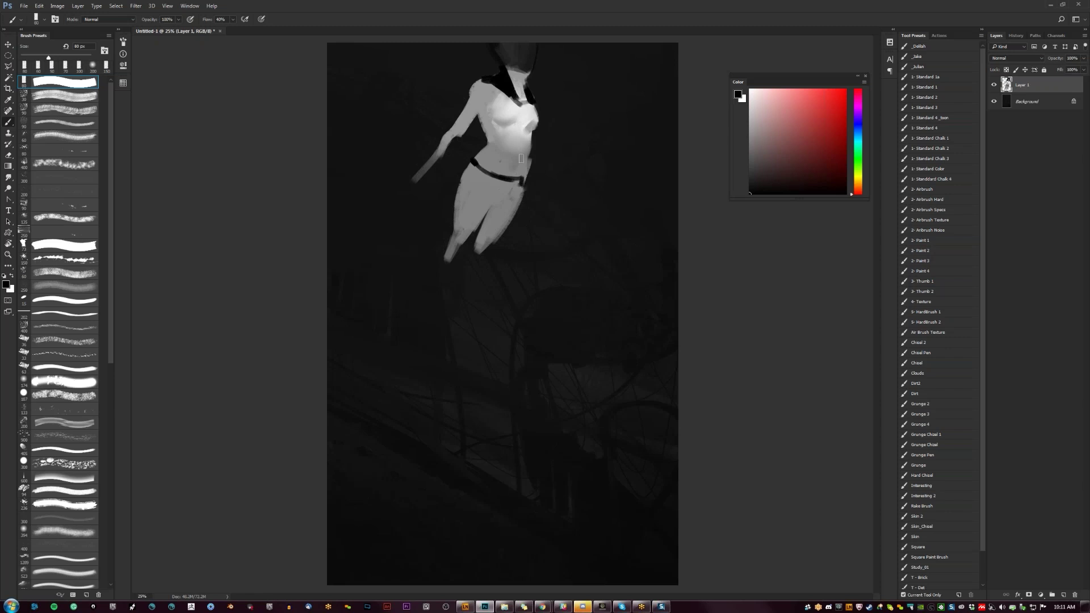
mouse_move(471, 165)
mouse_down()
mouse_move(467, 191)
mouse_move(488, 181)
mouse_move(471, 196)
mouse_move(508, 188)
mouse_up()
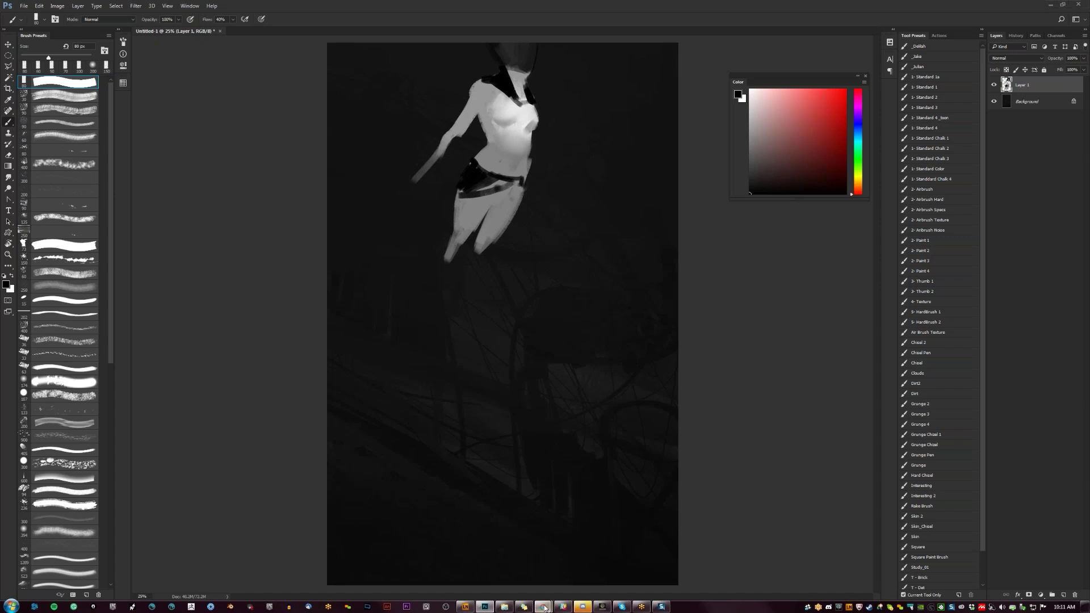
Step: Switch to Chrome and bring up the ArtStation page of the Warcraft film DoomHammer artwork
mouse_move(543, 606)
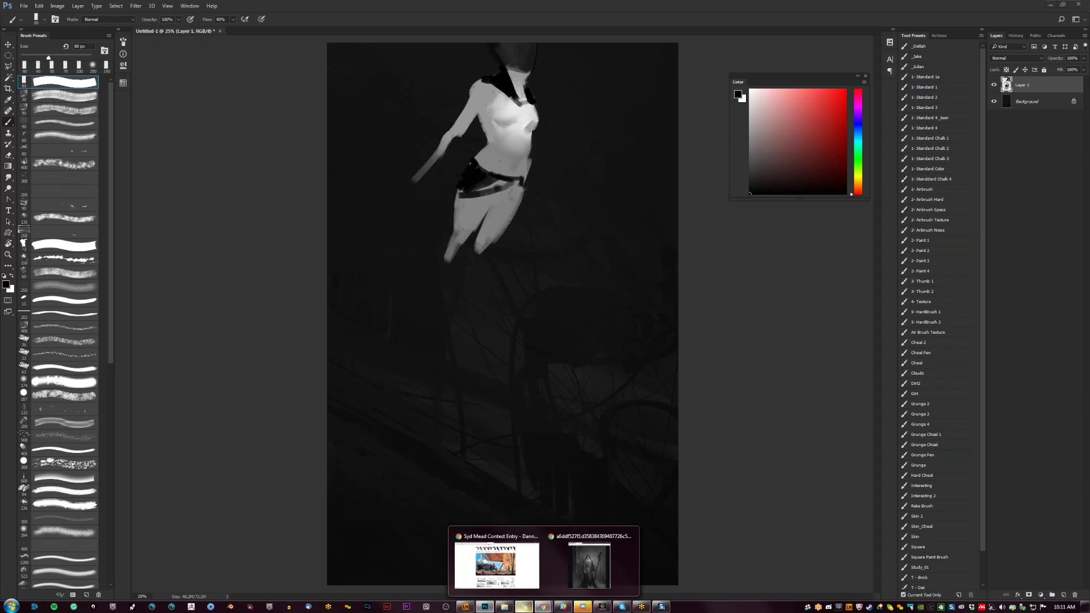
click(496, 565)
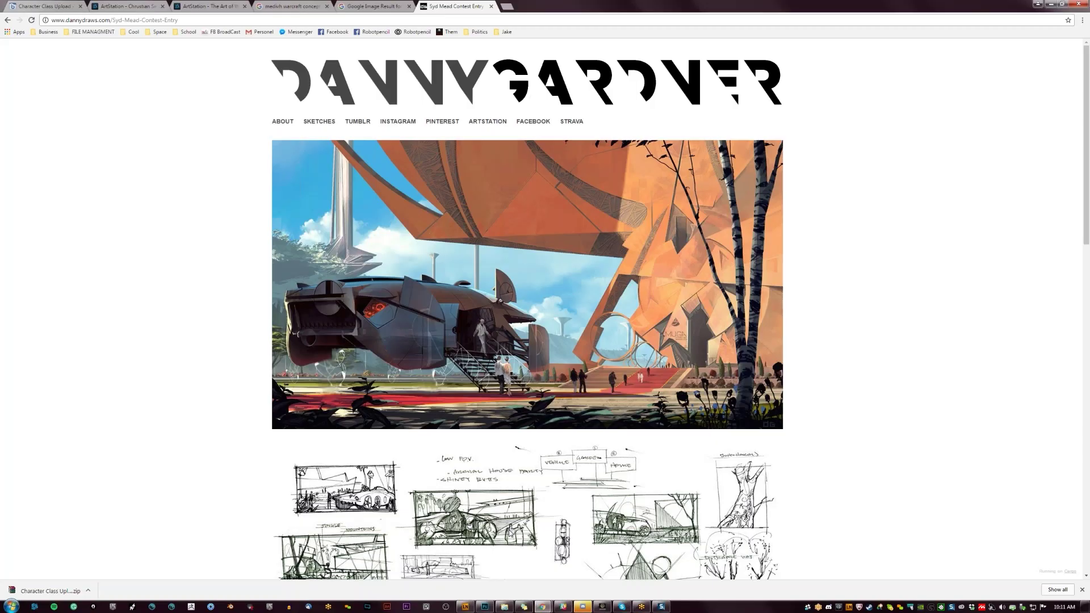
click(202, 7)
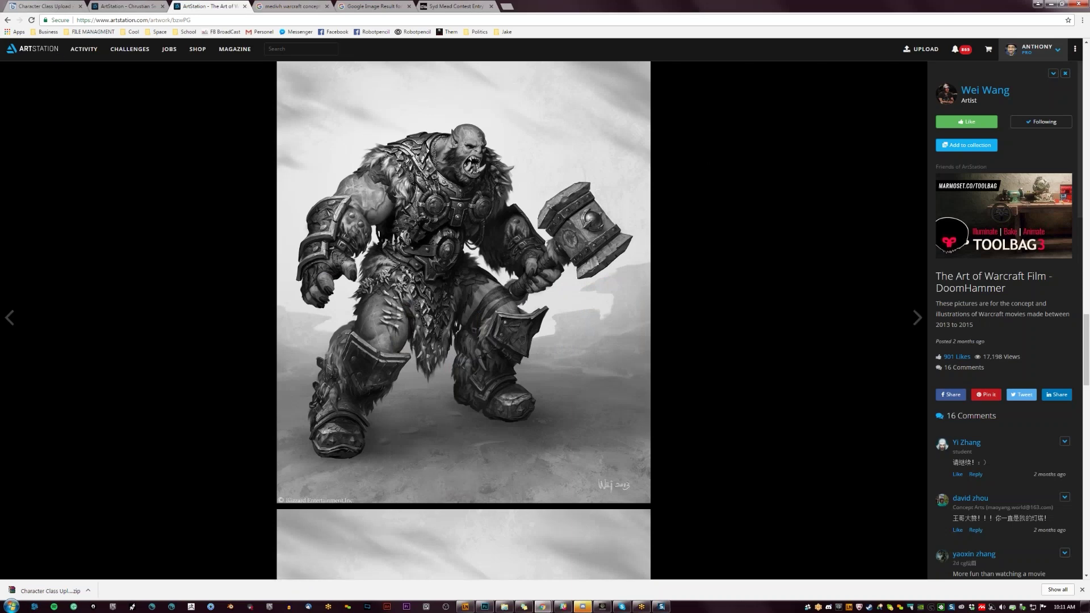
Step: Open the DoomHammer artist's portfolio, view the Frostwolf Shaman Elder artwork, and return to Photoshop
click(1002, 92)
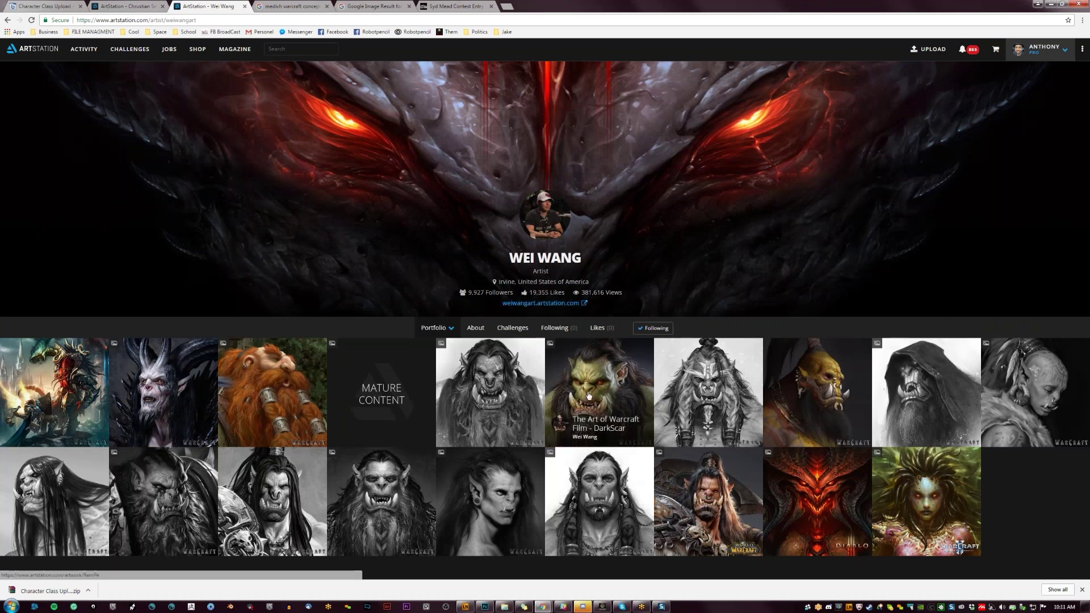
click(698, 420)
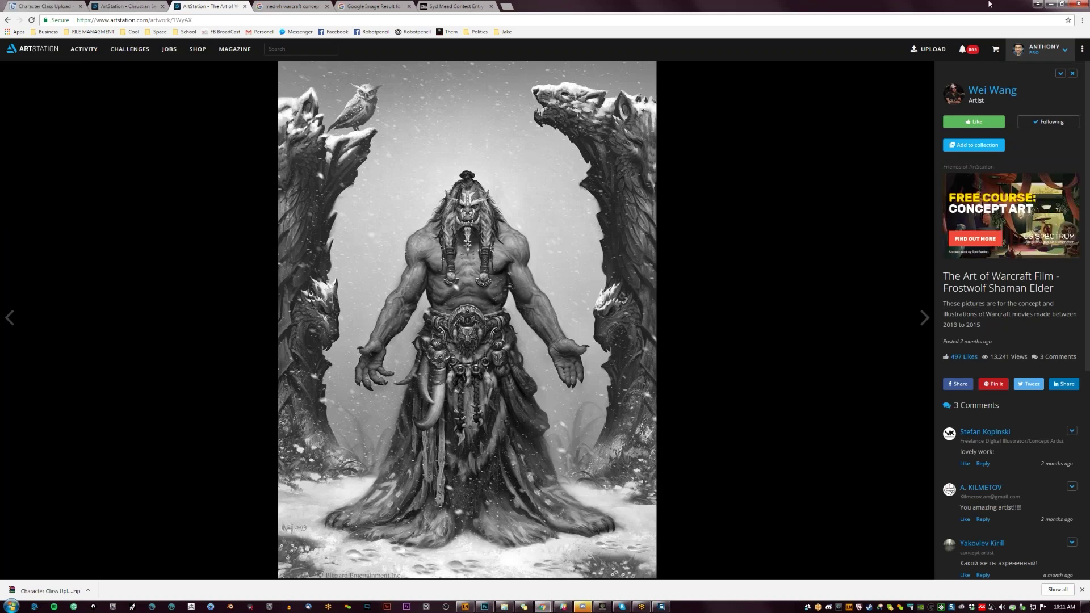
click(1049, 3)
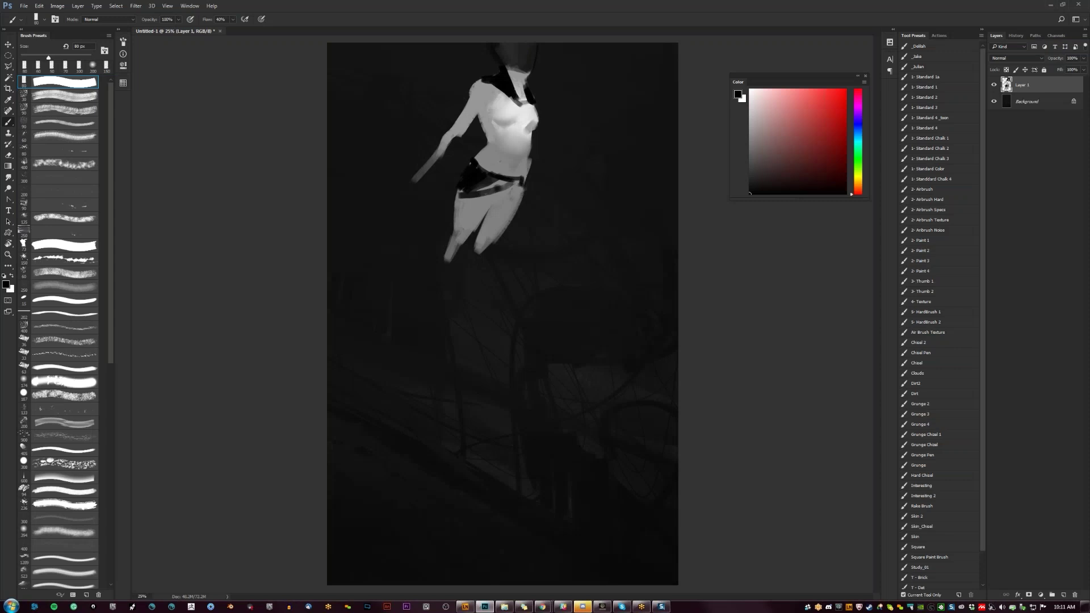
Step: Paint sampled dark grey over the hip clothing, flip the canvas, and touch up the waist on the other side
alt+click(489, 184)
mouse_move(479, 180)
mouse_down()
mouse_move(458, 196)
mouse_move(472, 165)
mouse_move(486, 200)
mouse_up()
key(ctrl+shift+h)
alt+click(475, 171)
drag(474, 163, 477, 169)
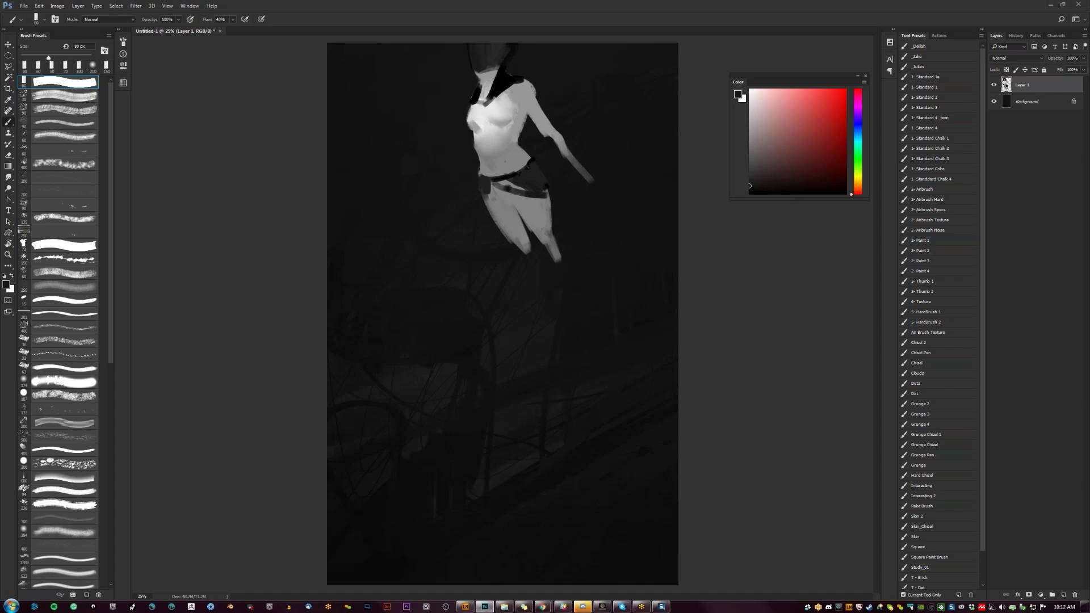
Step: Lighten the top of the shoulder with a light grey sampled from the chest and flip the canvas back
alt+click(507, 103)
alt+click(508, 100)
mouse_move(519, 84)
mouse_down()
mouse_move(514, 101)
mouse_move(530, 83)
mouse_up()
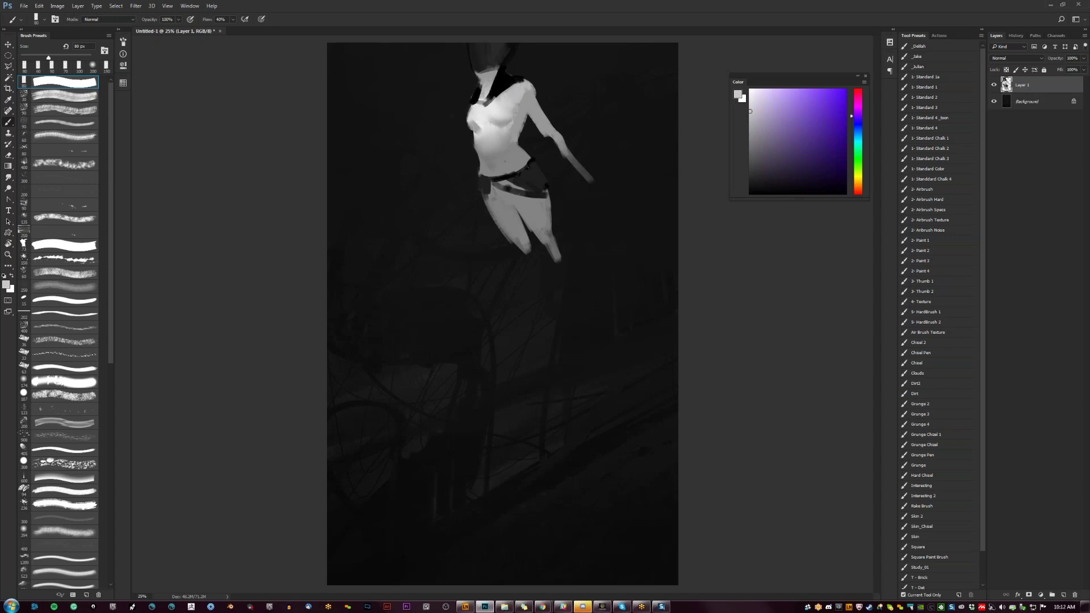
key(ctrl+shift+h)
Step: Clean up the outer edge of the chest and brighten the upper arm with sampled greys
drag(533, 114, 534, 118)
alt+click(503, 119)
alt+click(503, 119)
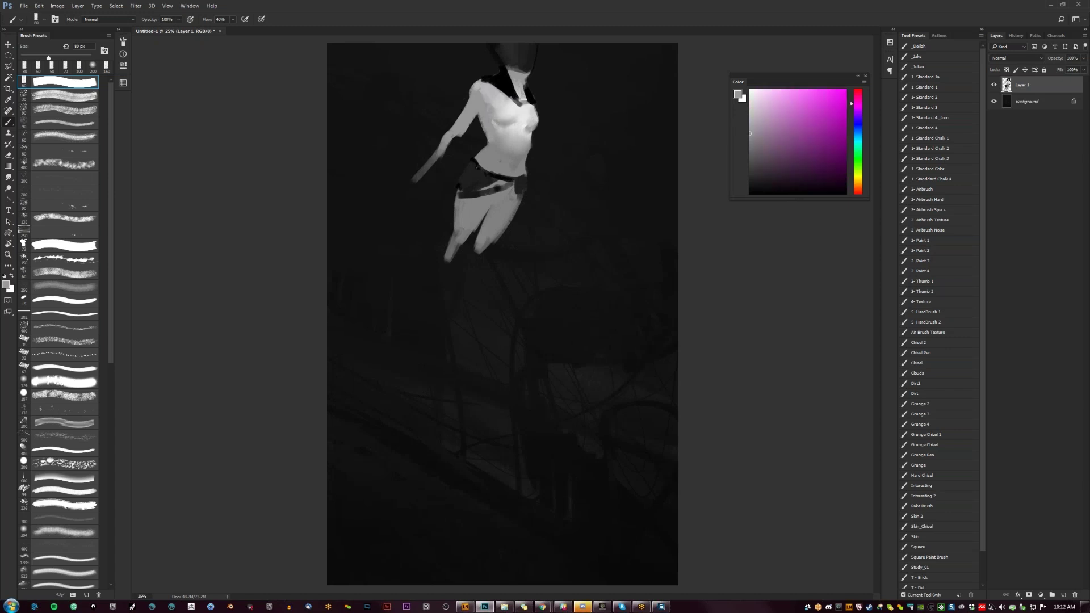
alt+click(482, 105)
drag(476, 102, 467, 120)
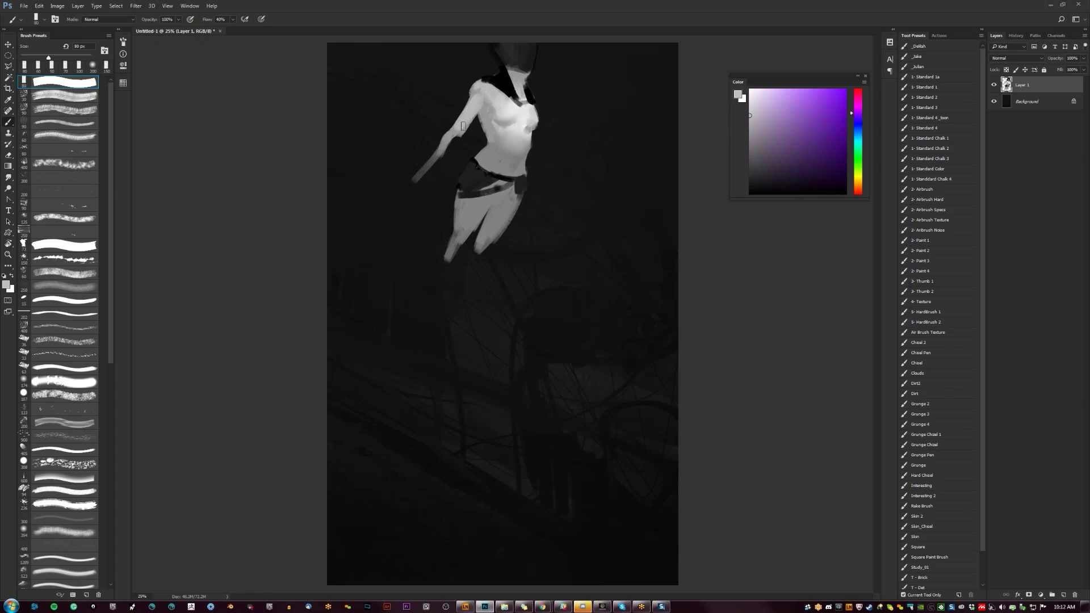
Step: Reset the colors, reduce the brush to 45 px, and touch up the underarm with tones sampled there
key(d)
key([)
key([)
key([)
key([)
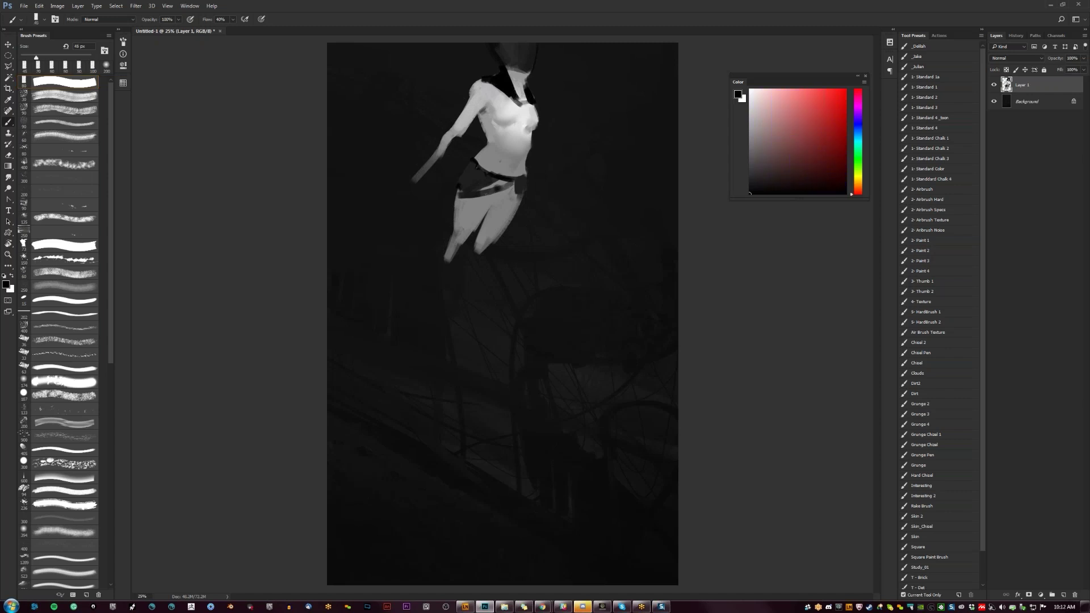
alt+click(484, 113)
click(484, 112)
key(d)
alt+click(483, 113)
alt+click(483, 112)
Step: Pick a mid grey and smooth the shading from the armpit to the elbow with a 60 px brush
click(750, 147)
key(bracketright)
alt+click(500, 161)
alt+click(477, 111)
drag(480, 108, 461, 131)
key(bracketright)
click(466, 129)
alt+click(468, 126)
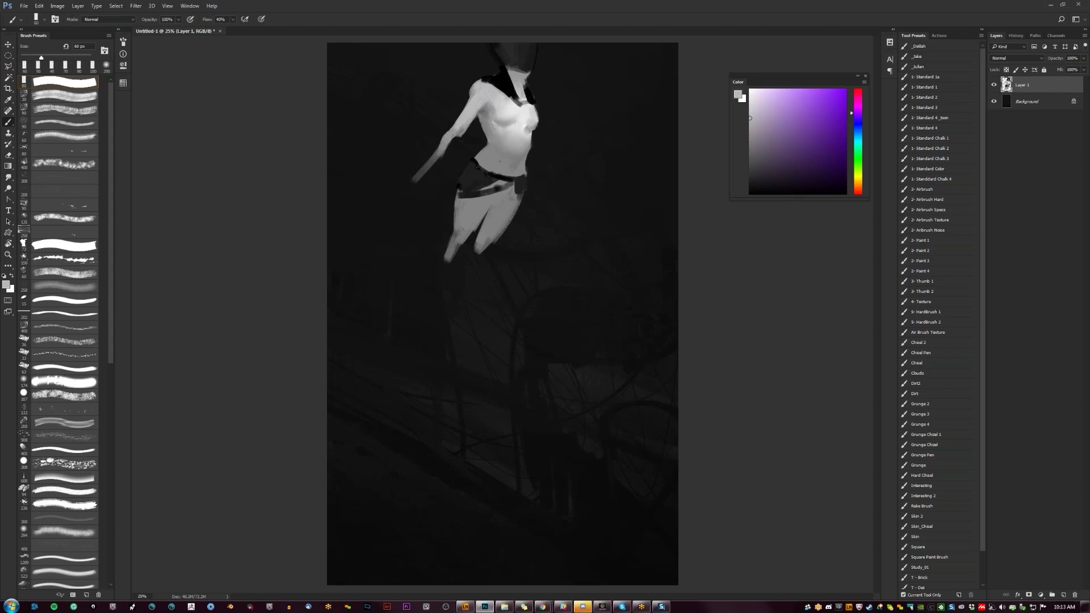
Step: Trim the outer edge of the shoulder and upper arm with sampled background dark grey at 90 px
alt+click(480, 86)
key(bracketright)
key(bracketright)
key(bracketright)
alt+click(472, 80)
drag(475, 84, 466, 96)
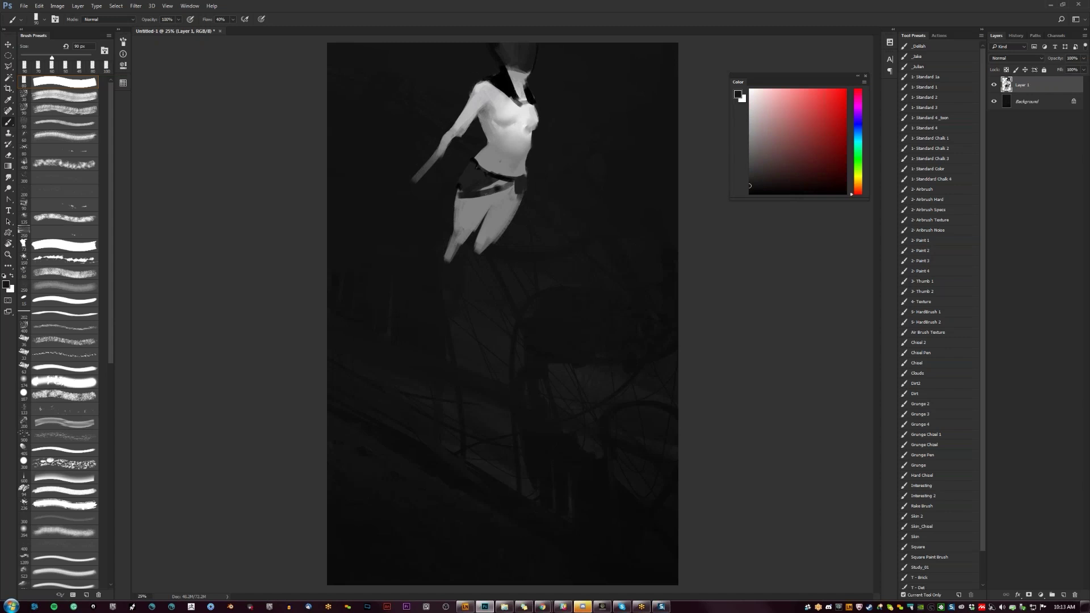
Step: Flip the canvas and extend the dark clothing down the front hip
key(ctrl+shift+h)
key(d)
key(bracketleft)
drag(493, 185, 489, 203)
alt+click(489, 200)
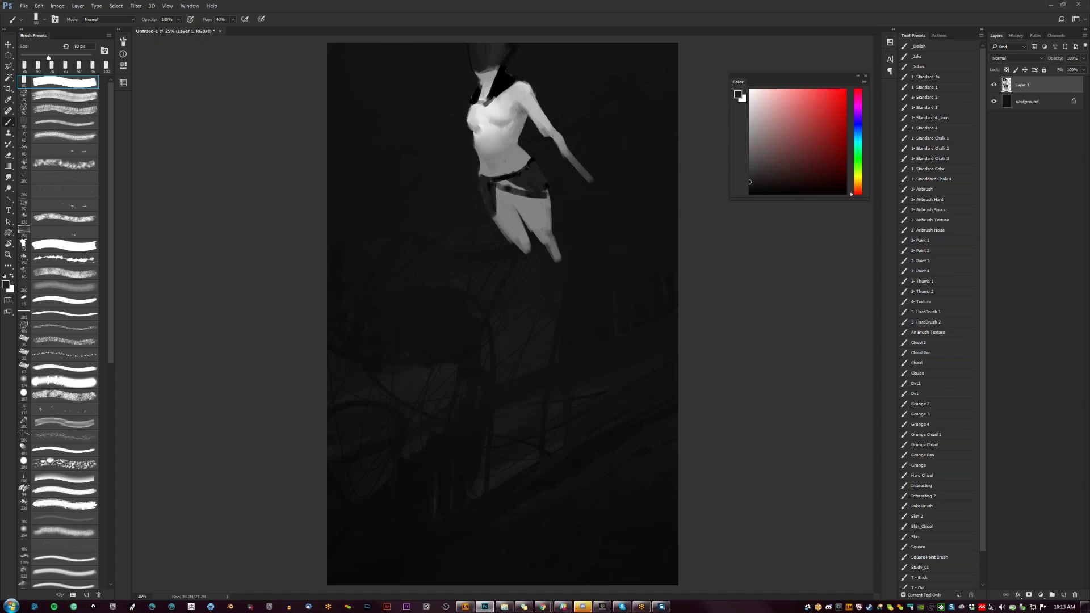
Step: Paint a long dark grey skirt over the hips and thighs, enlarging the brush to 125 px
mouse_move(502, 182)
mouse_down()
mouse_move(518, 195)
mouse_move(539, 189)
mouse_move(565, 231)
mouse_up()
drag(550, 187, 574, 220)
key(bracketright)
click(540, 217)
key(bracketright)
key(bracketright)
key(bracketright)
mouse_move(507, 196)
mouse_down()
mouse_move(539, 223)
mouse_move(525, 212)
mouse_move(514, 224)
mouse_move(528, 250)
mouse_move(503, 264)
mouse_move(508, 235)
mouse_move(563, 307)
mouse_up()
Step: Reset the colors to black, flip the canvas, and paint dark fold strokes across the skirt with a smaller brush
key(d)
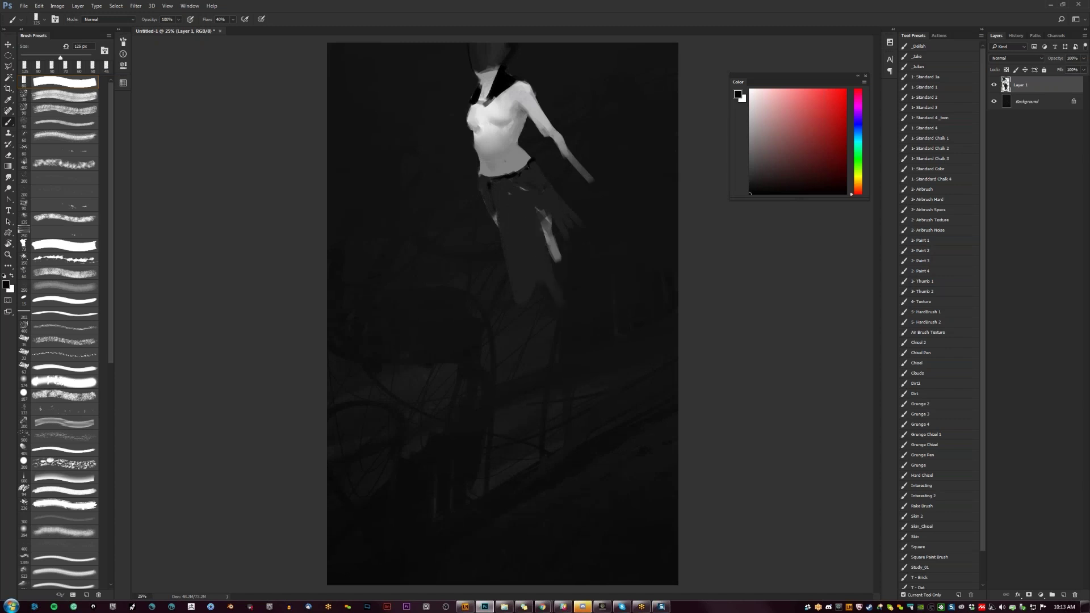
key(F2)
key(bracketleft)
mouse_move(504, 188)
mouse_down()
mouse_move(487, 222)
mouse_move(473, 213)
mouse_move(453, 230)
mouse_up()
Step: Switch to the Standard 1 brush preset, resize it, and touch up the upper chest with a sampled tone
click(933, 83)
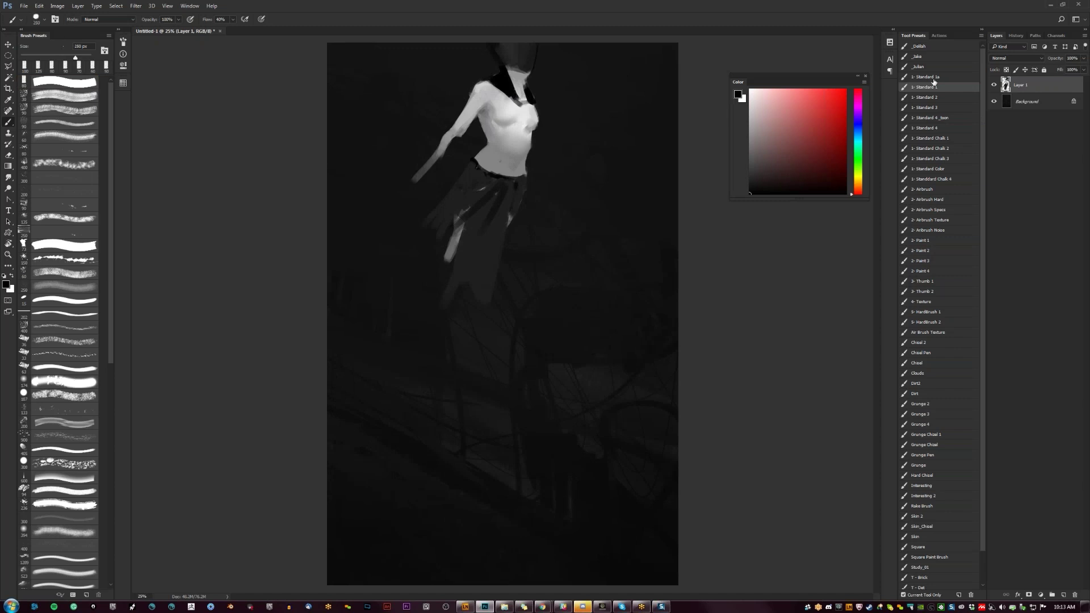
key(bracketleft)
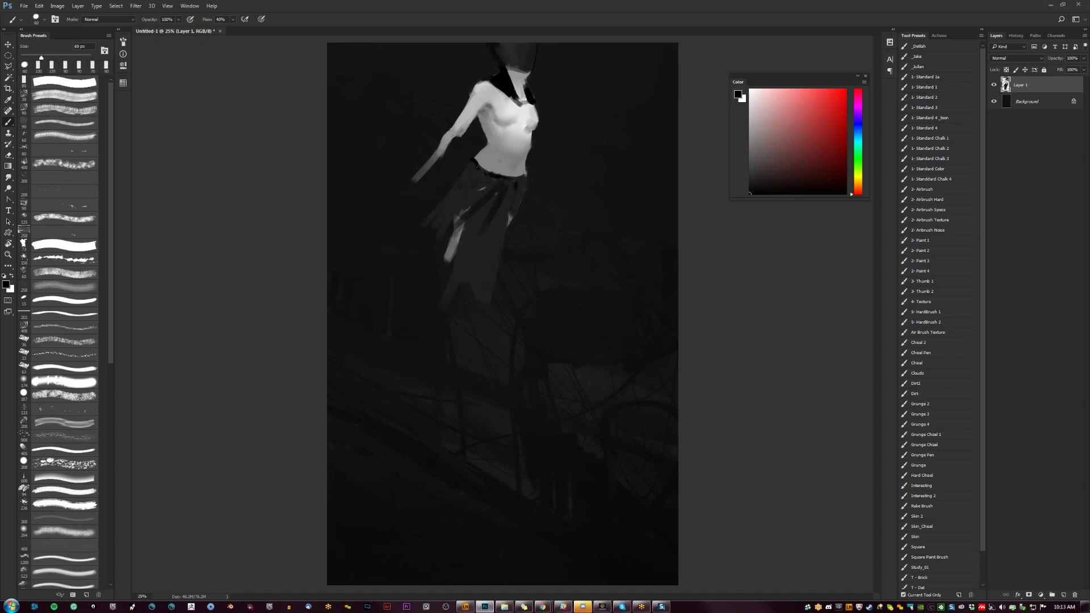
key(bracketright)
key(bracketright)
click(500, 109)
alt+click(500, 109)
Step: Sample a near-white from the center of the chest and refine the chest highlights with a brush reduced to 50 px
alt+click(525, 118)
key(bracketleft)
key(bracketleft)
key(bracketleft)
key(bracketleft)
key(bracketleft)
key(bracketleft)
key(bracketleft)
key(bracketright)
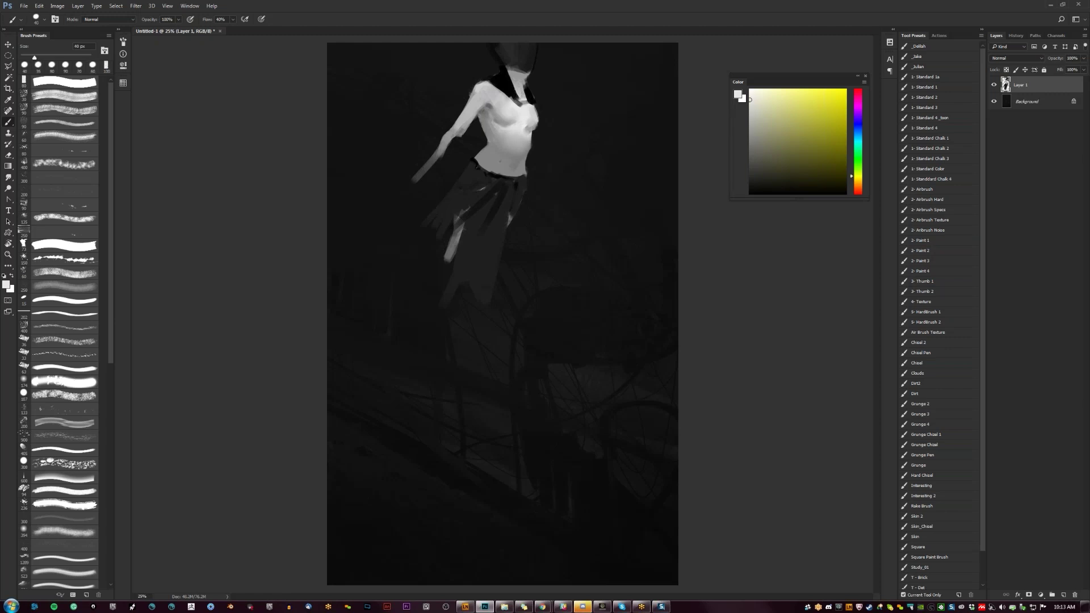
key(bracketright)
key(bracketright)
key(bracketleft)
key(bracketleft)
Step: Model the ribs and abdomen with light and mid greys sampled from the torso
alt+click(514, 139)
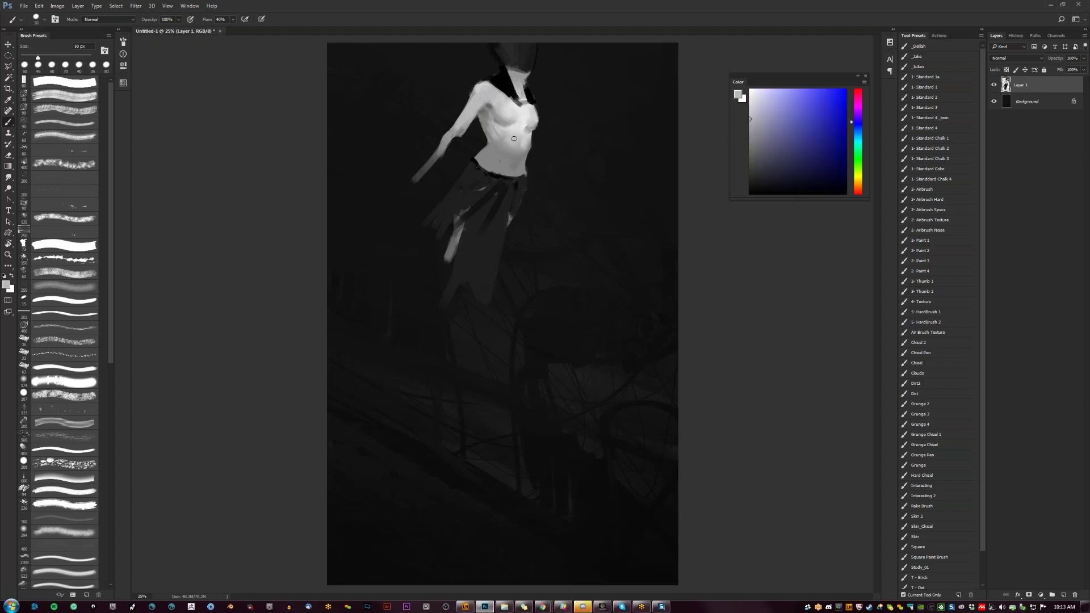
alt+click(518, 140)
alt+click(510, 145)
alt+click(510, 145)
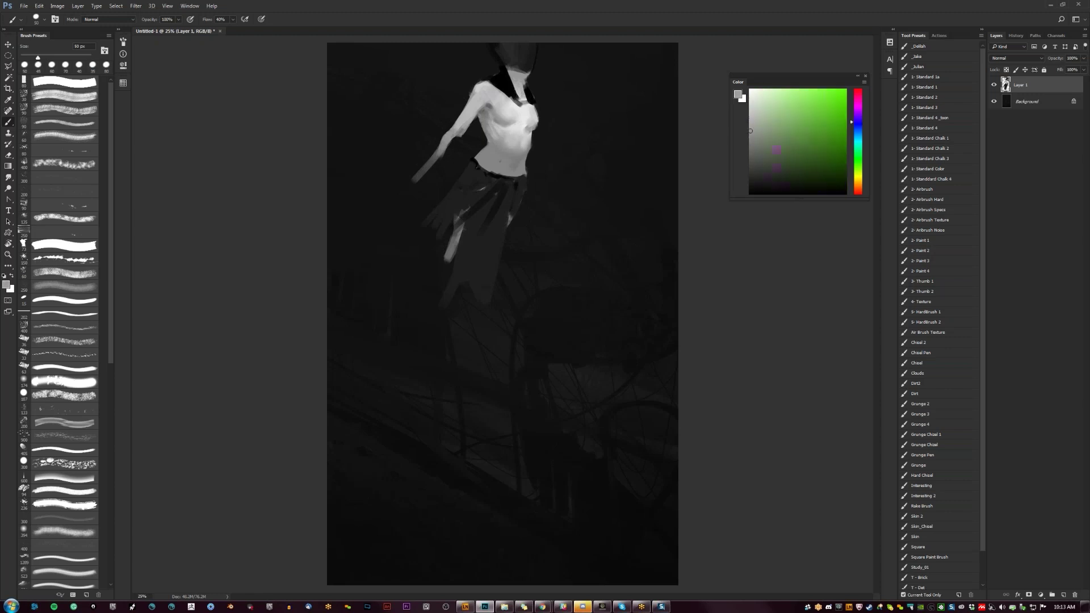
alt+click(513, 147)
alt+click(517, 140)
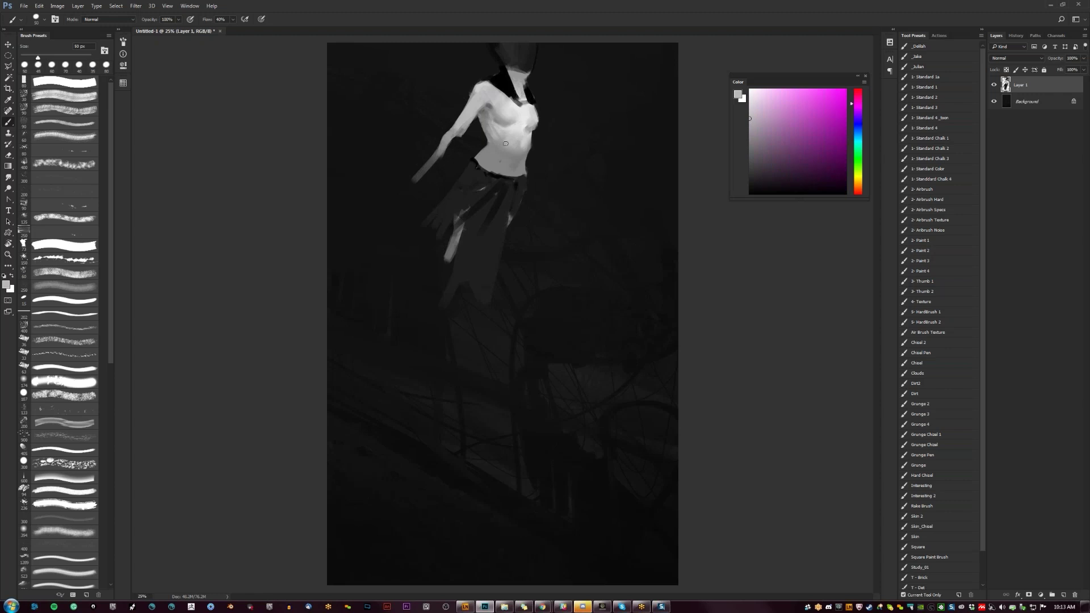
alt+click(503, 155)
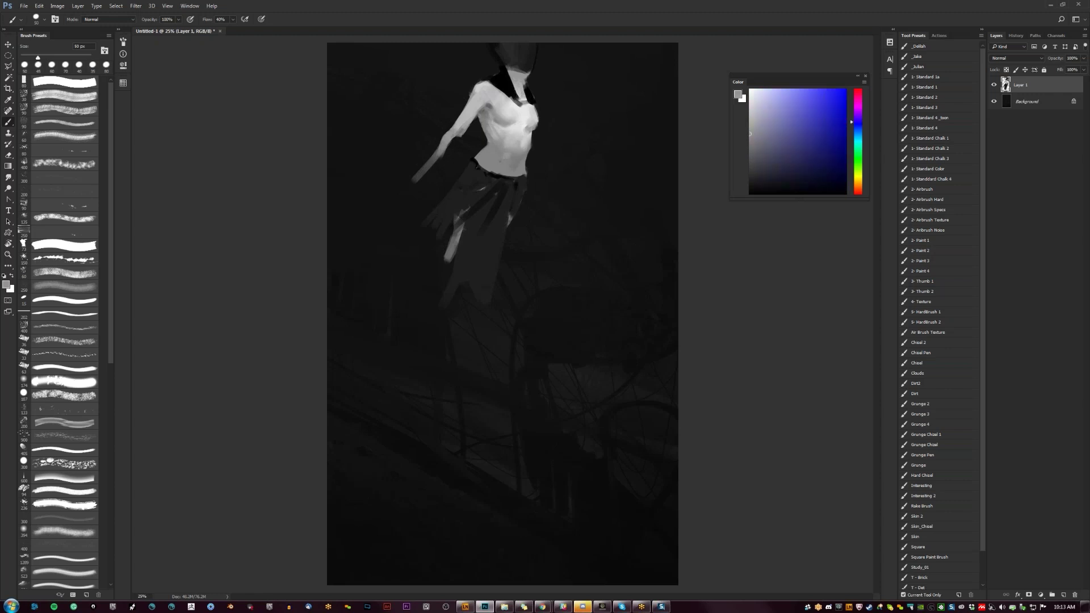
alt+click(503, 156)
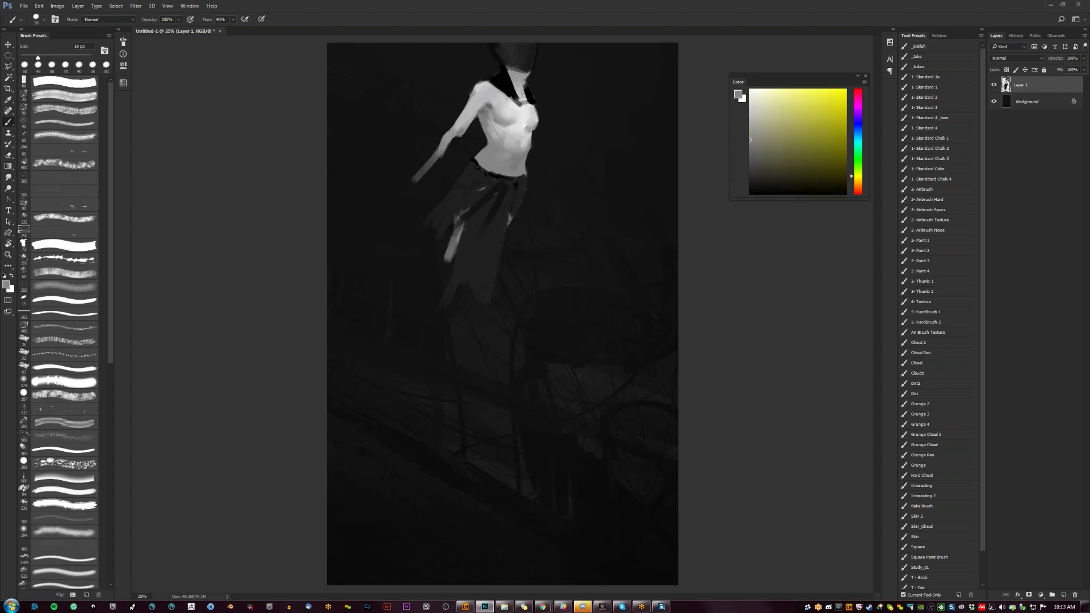
alt+click(503, 154)
alt+click(503, 155)
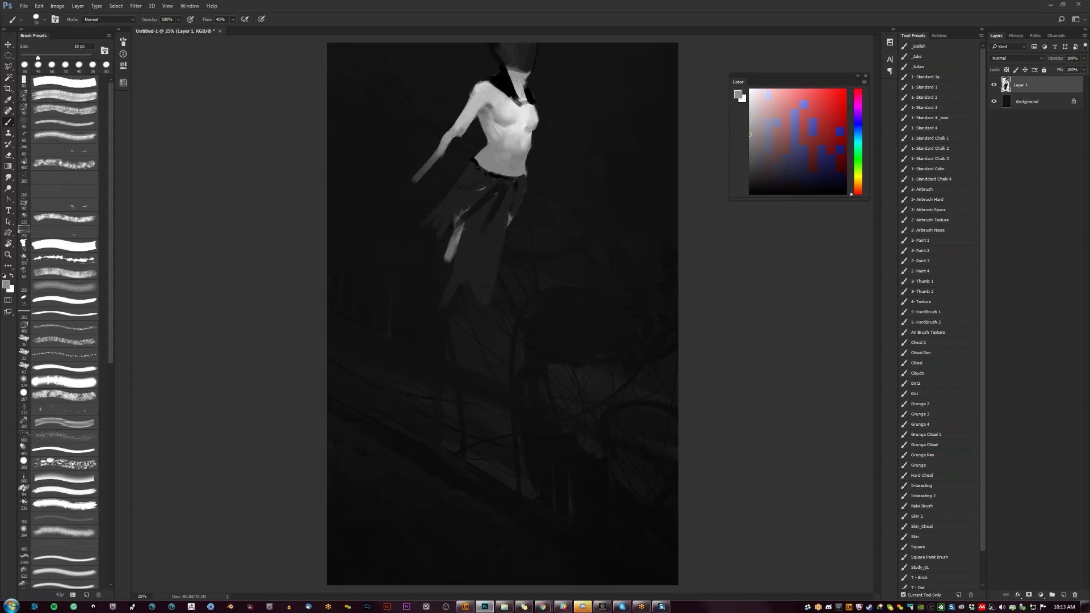
Step: Shade beneath the breast with sampled grey and trim the outer edge of the chest with dark grey
key(d)
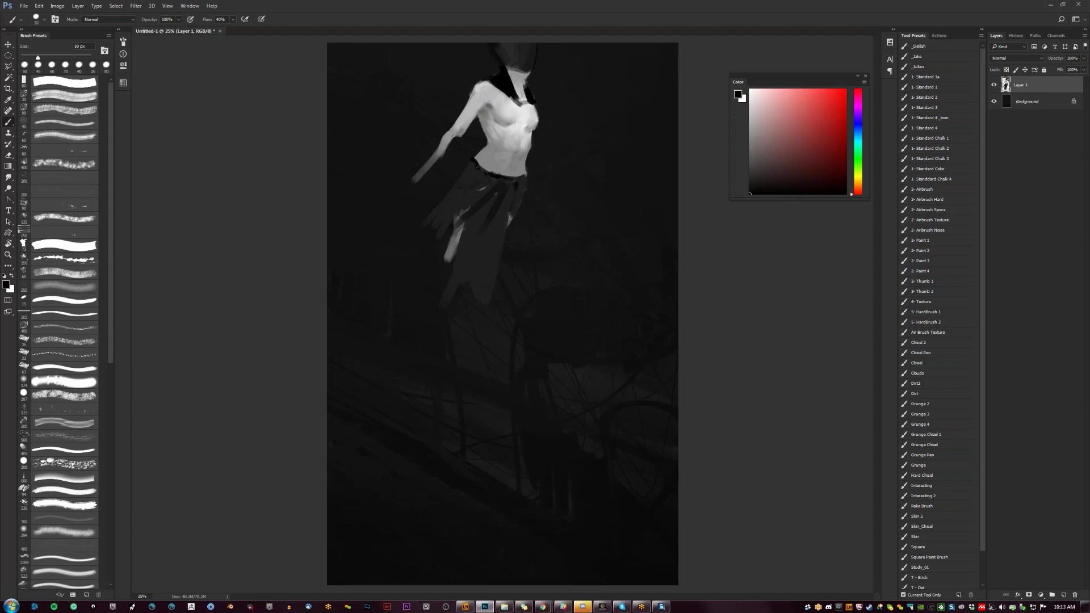
alt+click(509, 124)
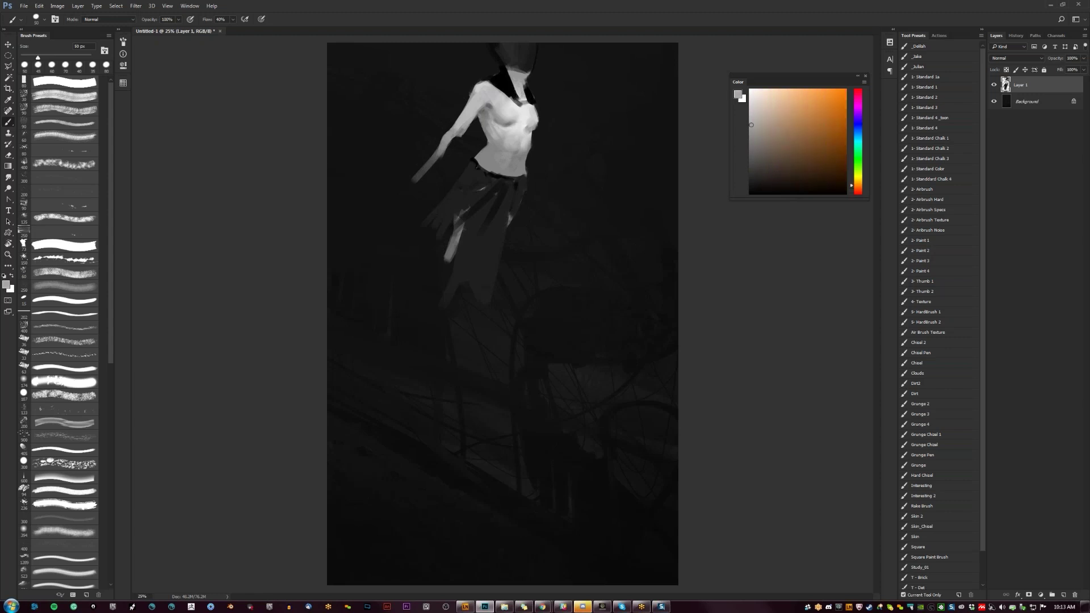
key(d)
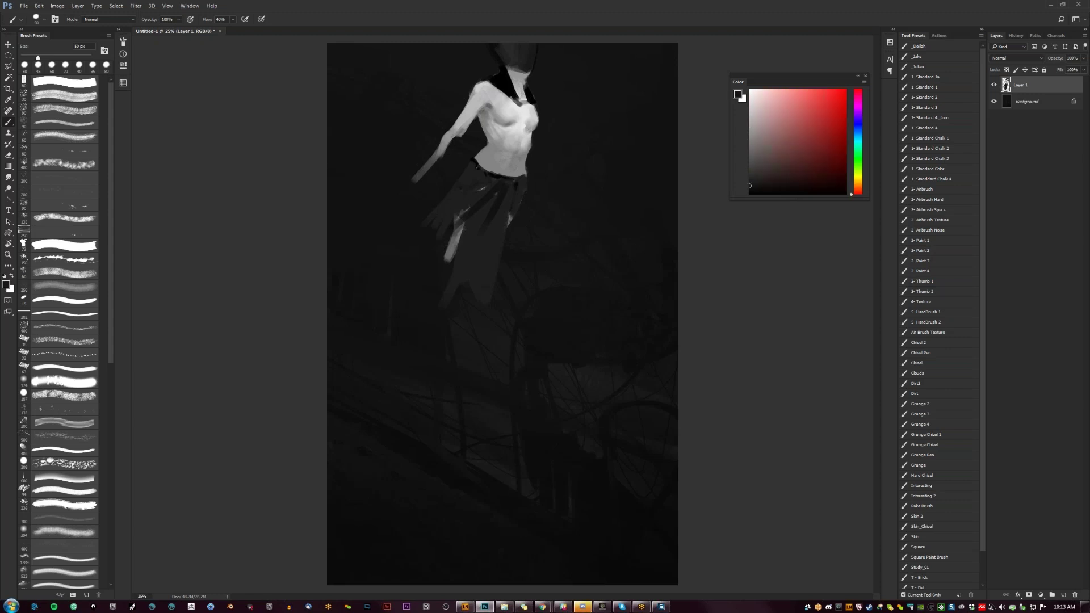
drag(535, 106, 537, 120)
Step: Flip the canvas, refine the far side of the chest with sampled near-white and dark grey, and flip back
key(ctrl+shift+h)
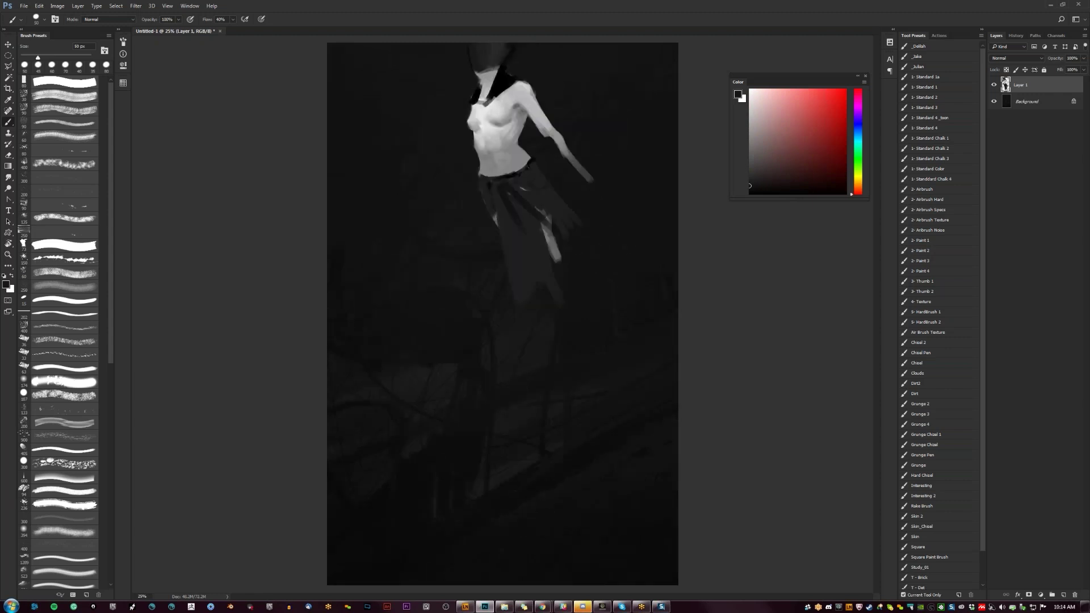
alt+click(482, 123)
alt+click(481, 123)
alt+click(482, 123)
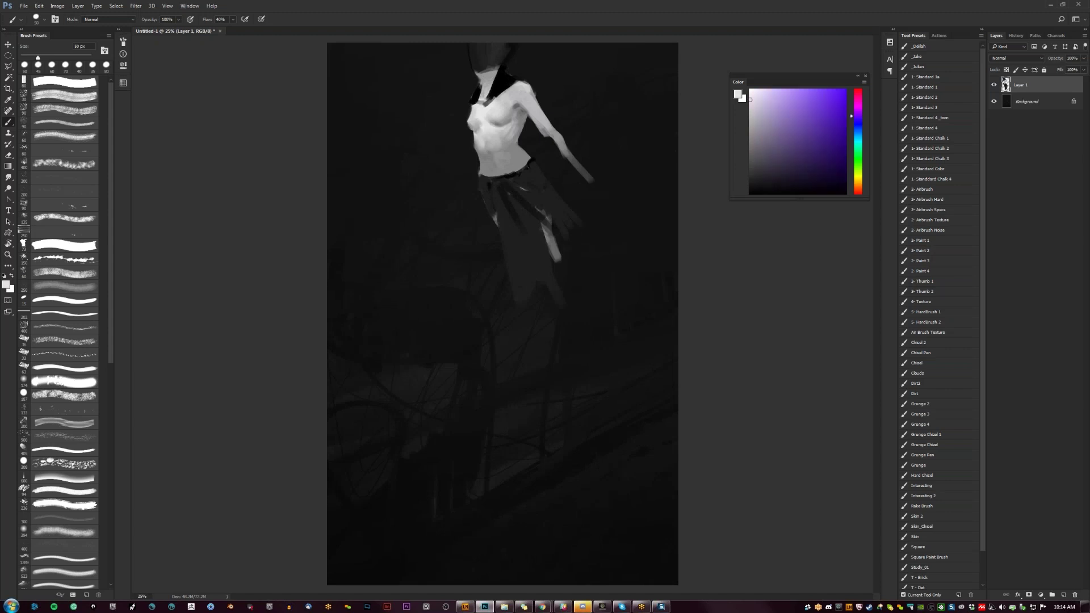
key(d)
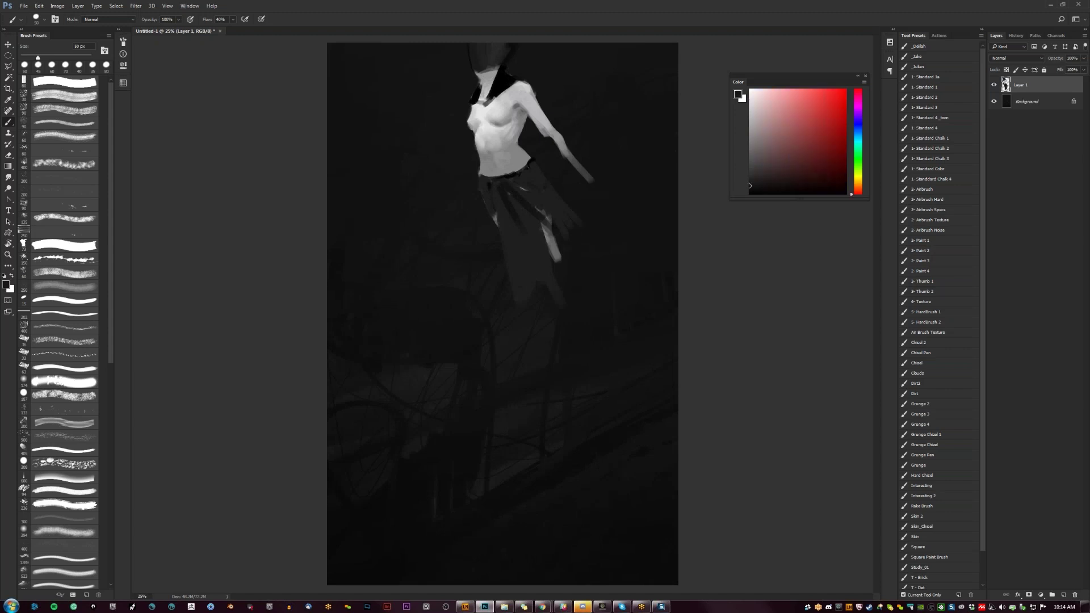
key(ctrl+shift+h)
Step: Paint the near forearm as a long, tapering light grey limb reaching down past the skirt
alt+click(458, 128)
drag(459, 133, 419, 202)
key(bracketright)
key(bracketright)
key(bracketright)
key(bracketright)
key(bracketright)
drag(437, 164, 398, 244)
drag(434, 159, 397, 235)
drag(425, 177, 383, 259)
drag(402, 223, 366, 285)
Step: Paint the far arm as a thin, darker grey limb hanging straight down beside the torso
drag(533, 133, 532, 240)
click(749, 166)
drag(530, 190, 528, 266)
Step: Reset the colors to black, flip the canvas, hide the panels, cover the neck and lower face in black, and flip back
key(d)
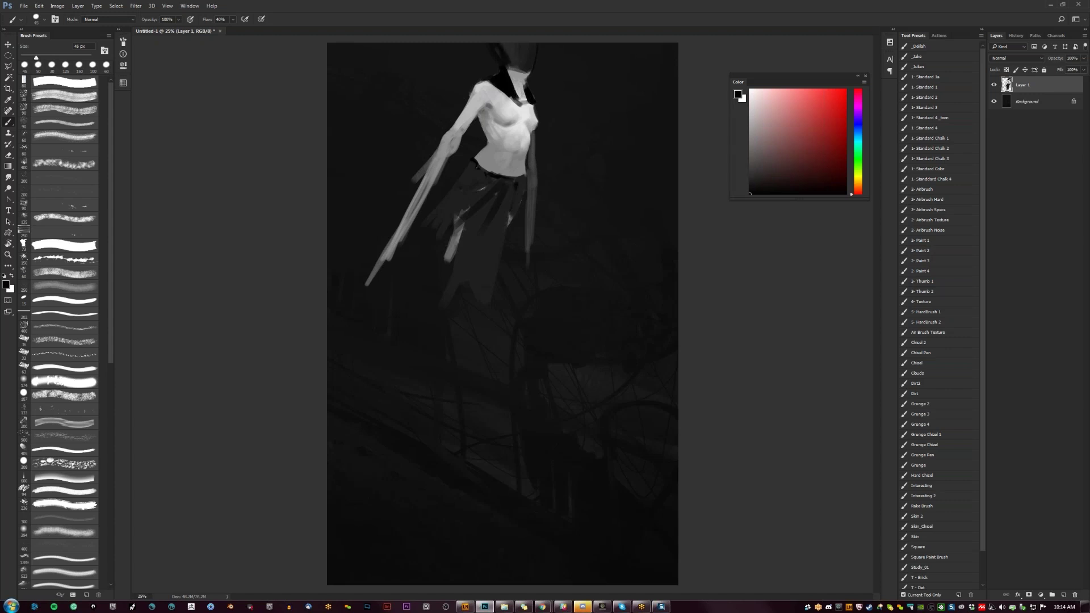
key(ctrl+shift+h)
key(Tab)
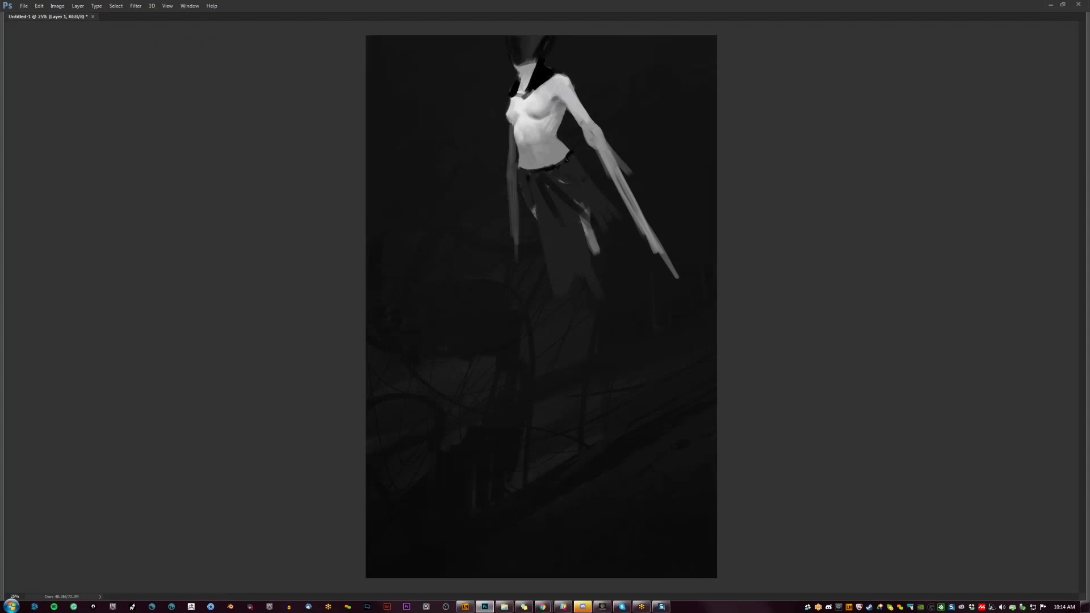
mouse_move(525, 53)
mouse_down()
mouse_move(530, 37)
mouse_move(514, 60)
mouse_up()
click(514, 62)
mouse_move(517, 65)
mouse_down()
mouse_move(531, 62)
mouse_move(517, 99)
mouse_move(559, 74)
mouse_up()
key(ctrl+shift+h)
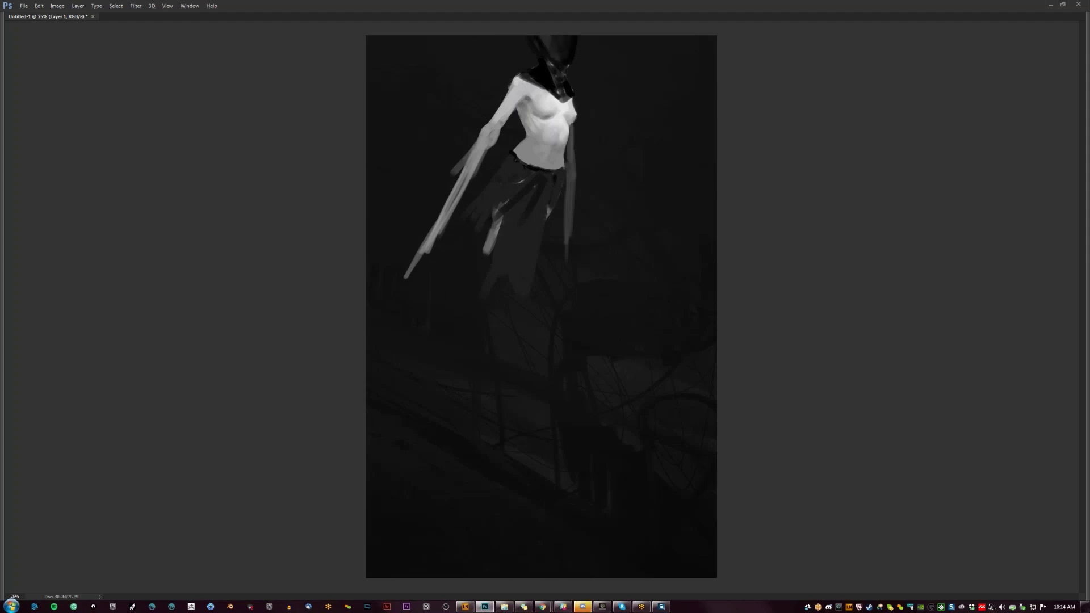
Step: Darken the collar and head, flip the canvas, and refine the collar's edge near the shoulder
mouse_move(535, 74)
mouse_down()
mouse_move(561, 96)
mouse_move(563, 73)
mouse_move(567, 88)
mouse_move(552, 86)
mouse_move(554, 76)
mouse_move(563, 95)
mouse_up()
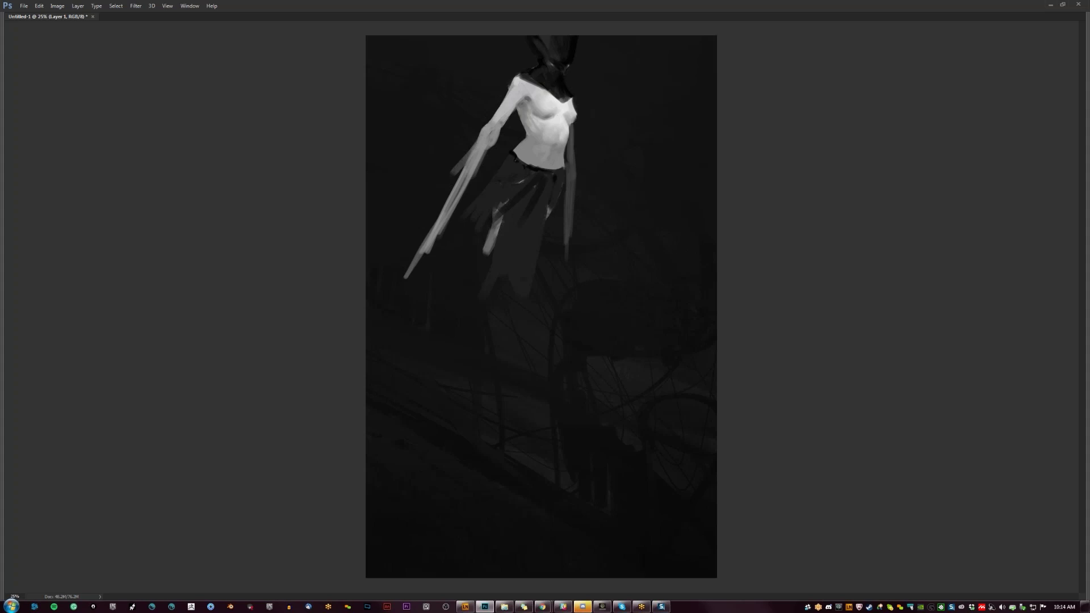
mouse_move(543, 43)
mouse_down()
mouse_move(538, 52)
mouse_move(545, 38)
mouse_move(557, 64)
mouse_up()
key(ctrl+shift+h)
drag(562, 76, 567, 83)
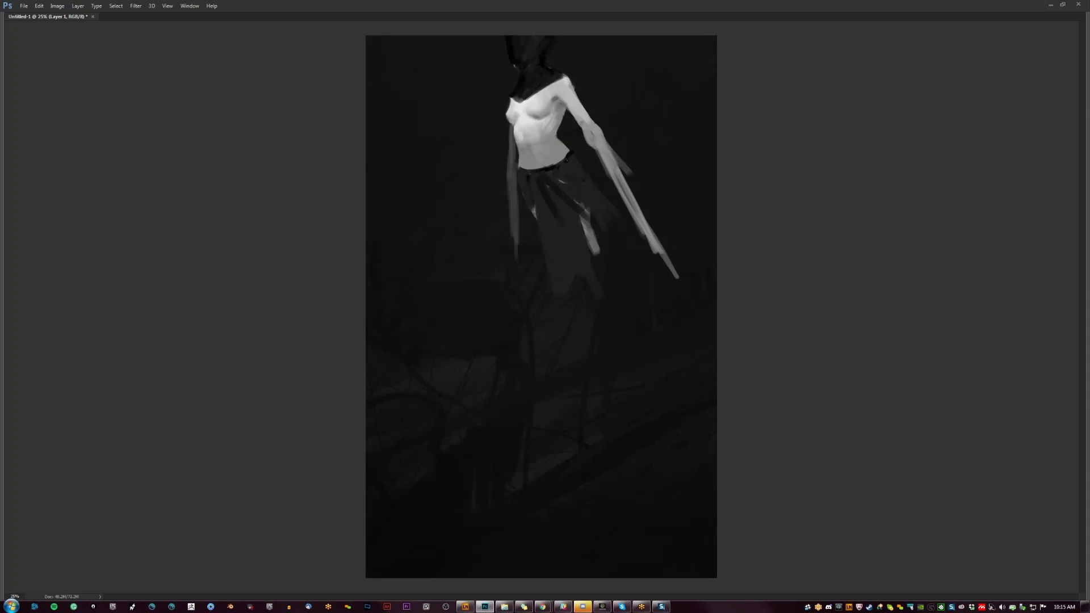
Step: Define the far shoulder beside the V-shaped collar edge and flip the canvas repeatedly to check the silhouette
mouse_move(512, 90)
mouse_down()
mouse_move(508, 101)
mouse_move(513, 90)
mouse_up()
drag(519, 85, 516, 102)
key(ctrl+shift+h)
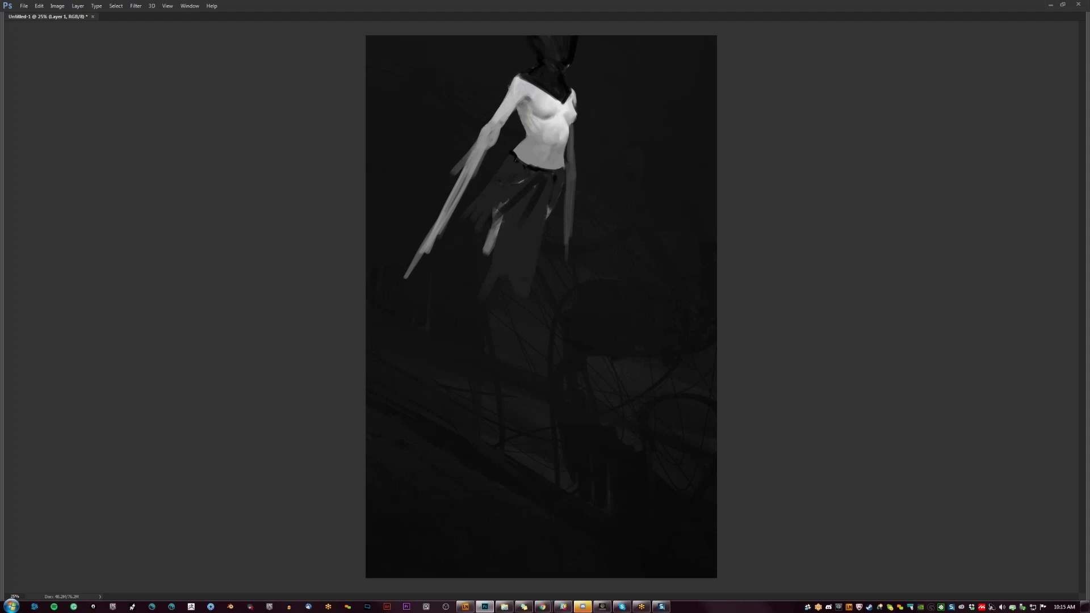
key(ctrl+shift+h)
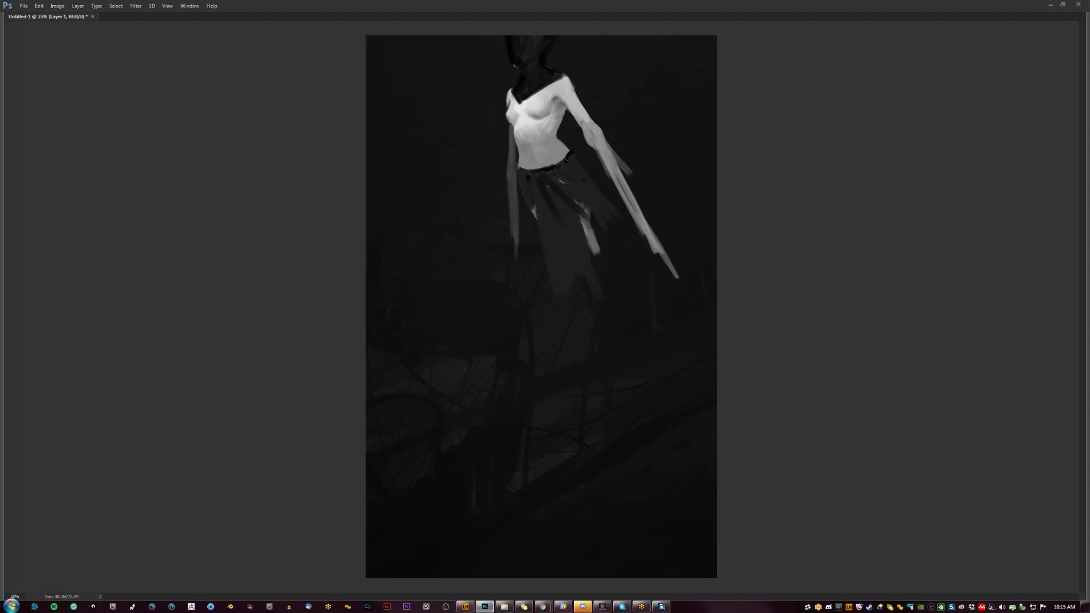
key(ctrl+shift+h)
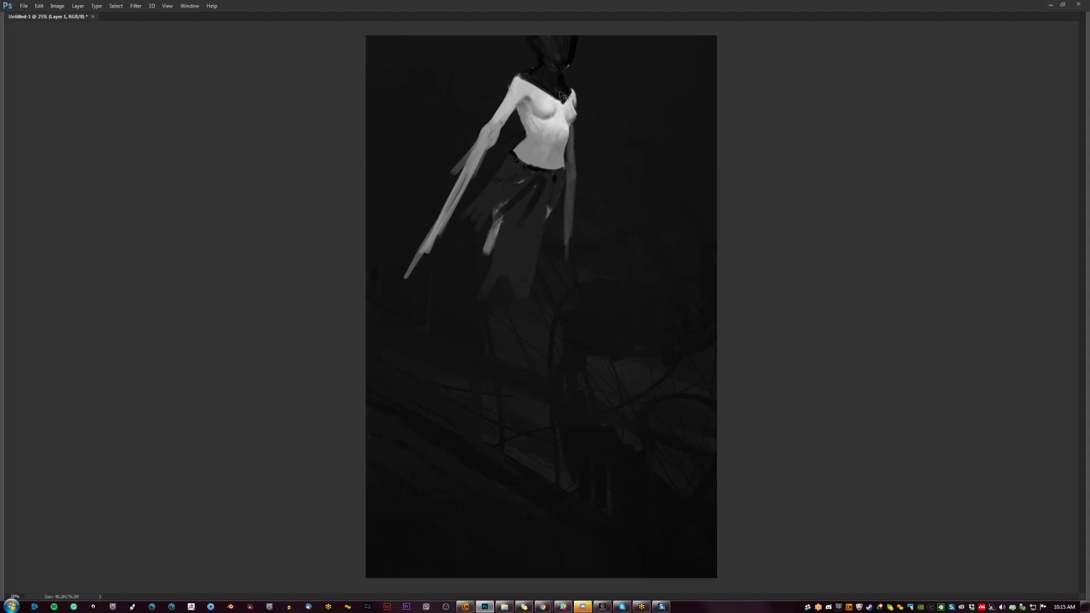
Step: Paint dark straps running diagonally from the collar across both sides of the chest, flipping the canvas to check them
mouse_move(551, 89)
mouse_down()
mouse_move(522, 117)
mouse_move(533, 108)
mouse_move(526, 133)
mouse_move(522, 121)
mouse_up()
drag(572, 95, 570, 131)
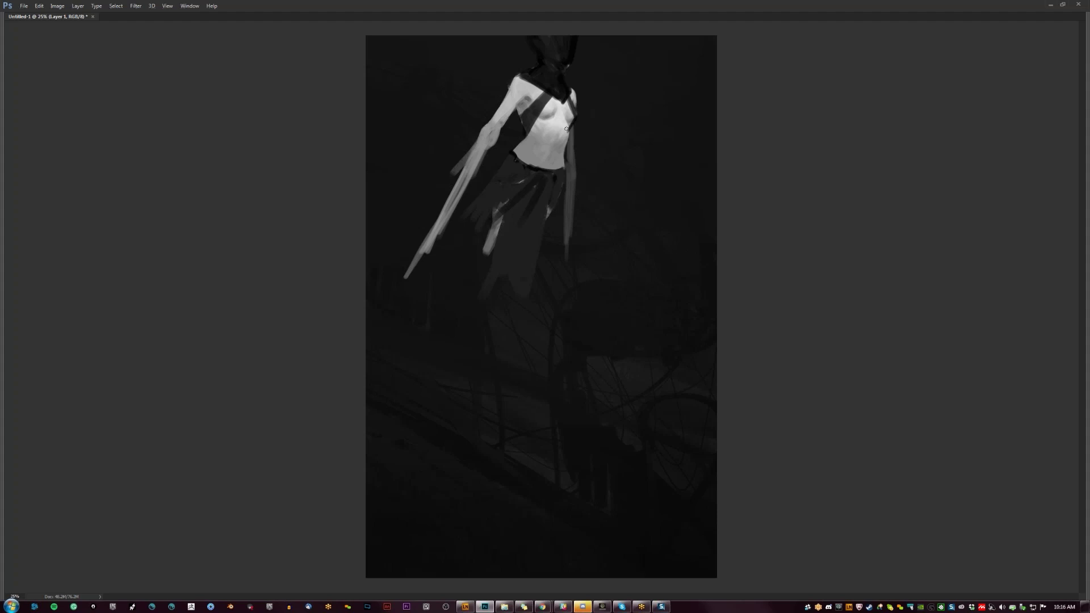
key(ctrl+minus)
key(ctrl+minus)
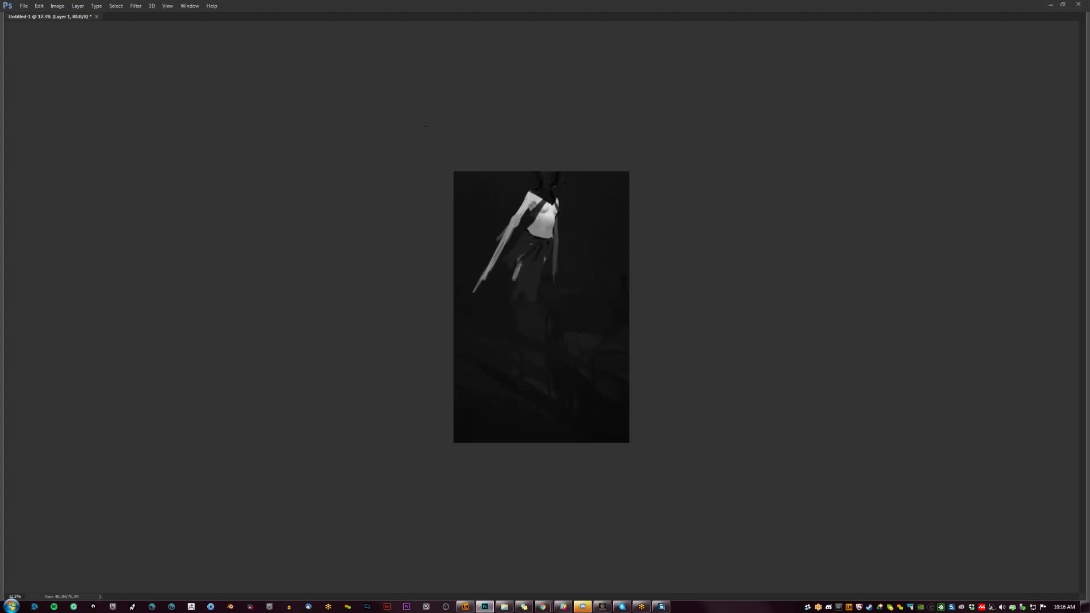
key(ctrl+shift+h)
click(558, 218)
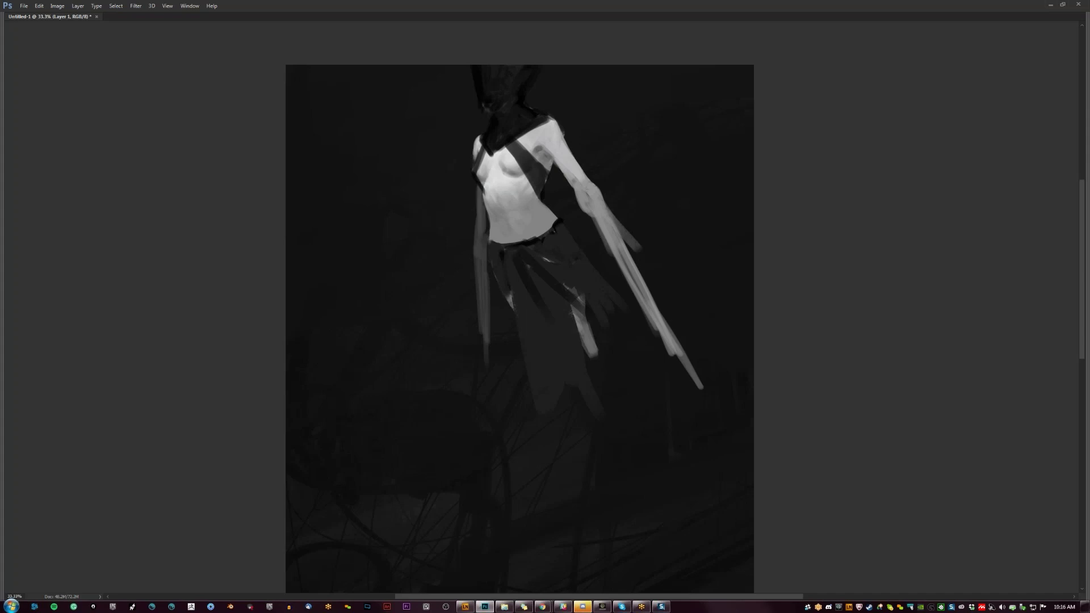
key(ctrl+shift+h)
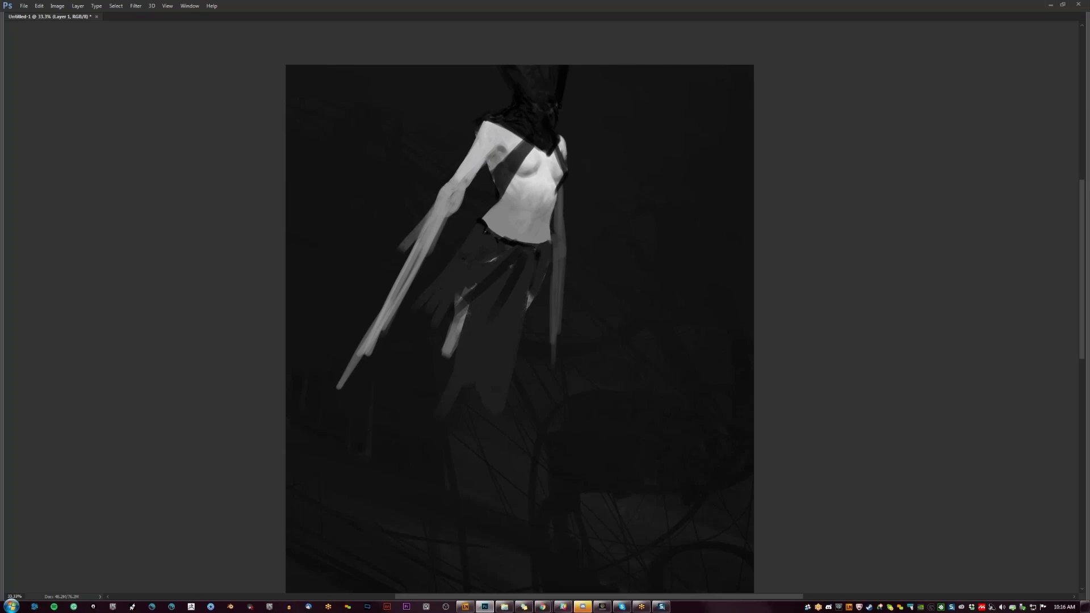
Step: Extend the black collar outward past the near shoulder, darken the torso's side beneath the strap, flip the canvas, and restore the panels
mouse_move(466, 121)
mouse_down()
mouse_move(471, 134)
mouse_move(455, 129)
mouse_up()
key(ctrl+shift+h)
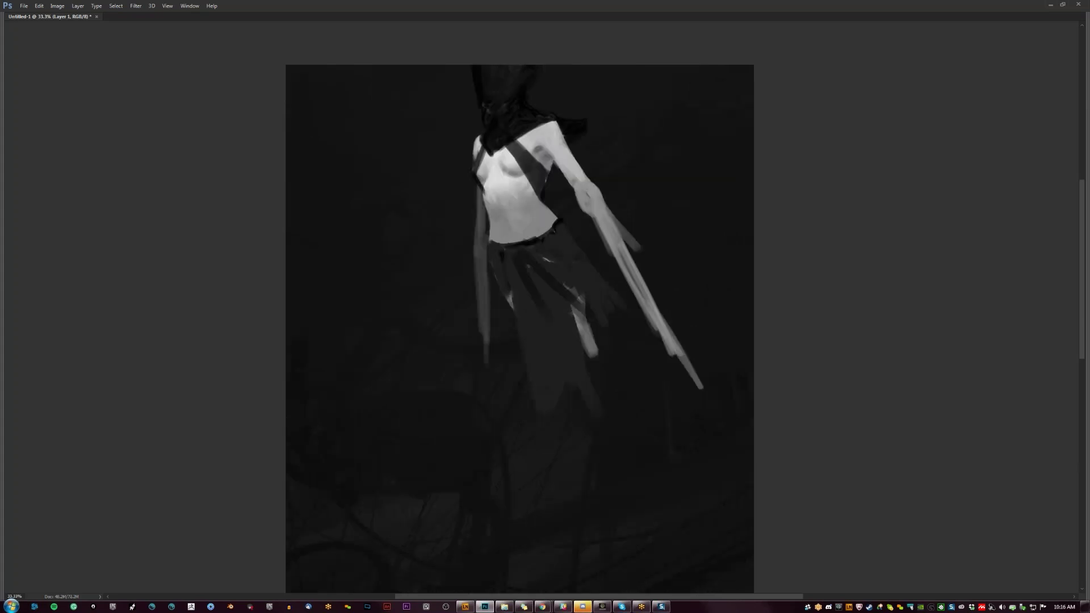
drag(543, 179, 535, 202)
key(ctrl+minus)
key(ctrl+minus)
key(ctrl+shift+h)
key(Tab)
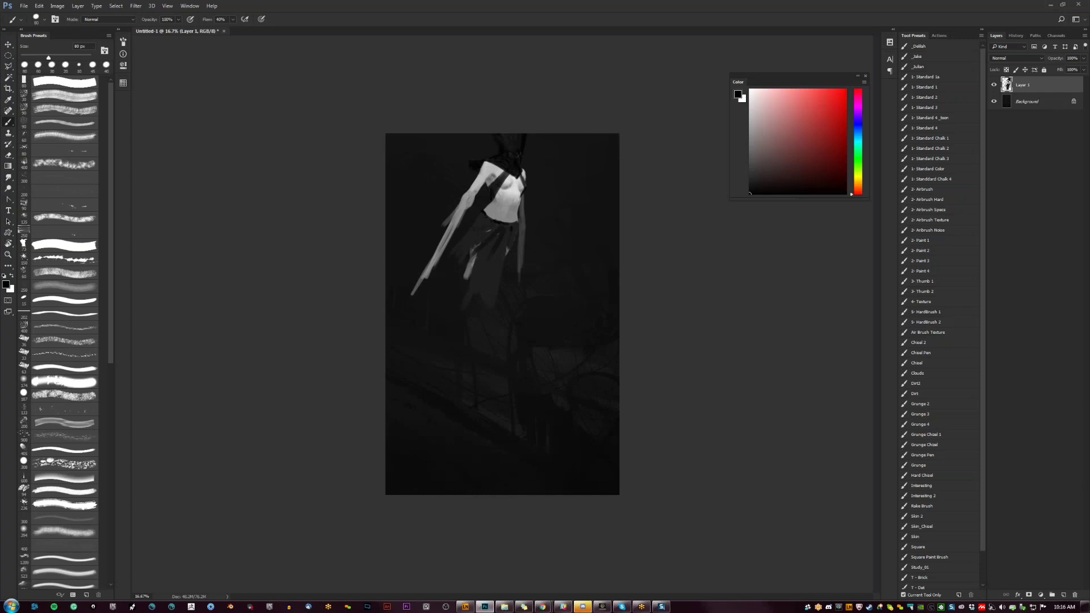
Step: Sample the arm's light grey and widen the near forearm below the elbow
alt+click(479, 179)
key(ctrl+plus)
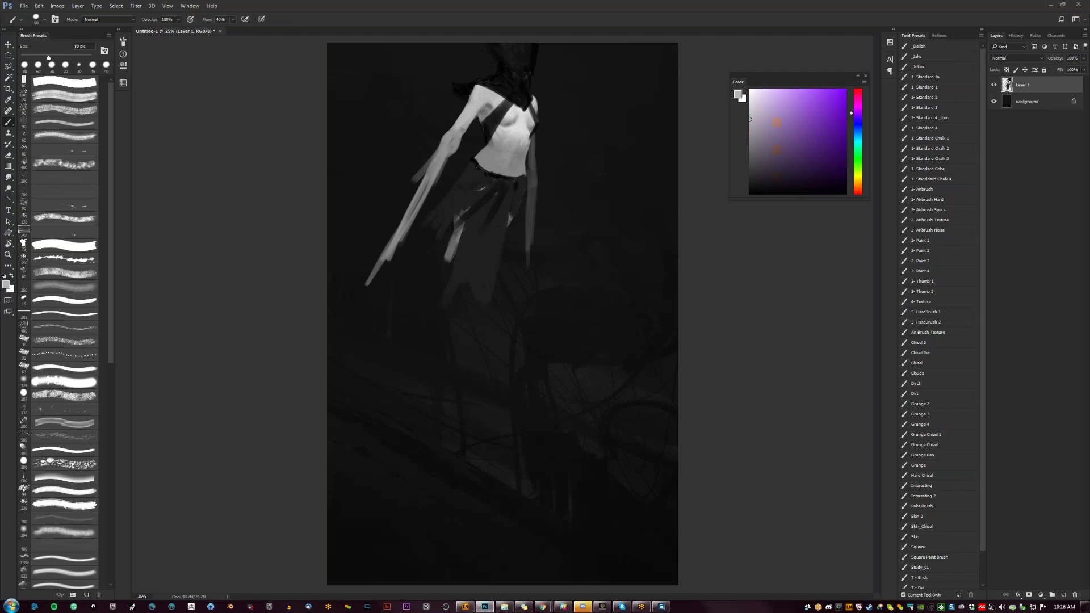
drag(451, 135, 417, 200)
mouse_move(436, 155)
mouse_down()
mouse_move(398, 248)
mouse_move(420, 199)
mouse_up()
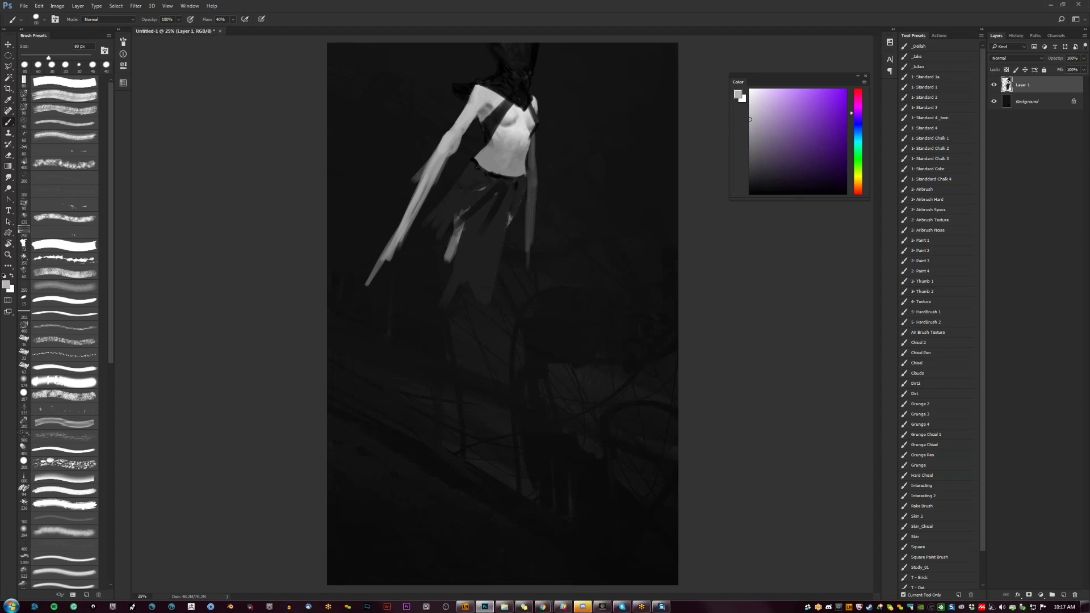
alt+click(425, 177)
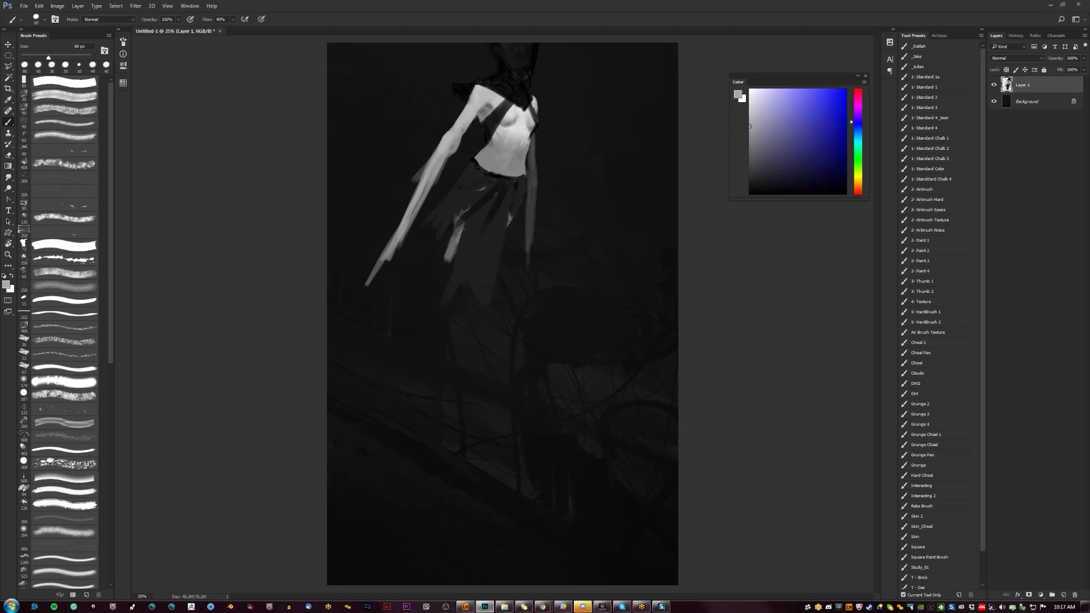
alt+click(419, 174)
mouse_move(426, 156)
mouse_down()
mouse_move(405, 194)
mouse_move(440, 143)
mouse_up()
key(ctrl+alt+z)
key(ctrl+alt+z)
Step: Trim the near forearm's outer edge down to the fingertips using the dark background tone
alt+click(400, 195)
key(ctrl+alt+z)
alt+click(424, 152)
drag(419, 181, 440, 139)
drag(386, 250, 398, 227)
drag(368, 280, 383, 254)
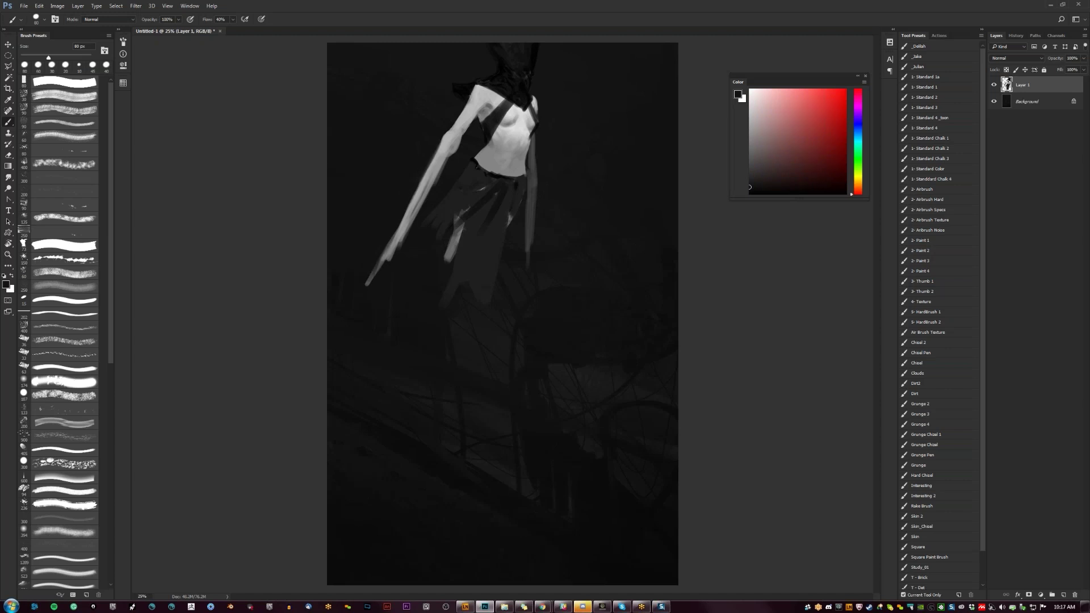
Step: Smooth the near forearm with its sampled light grey and build up the wrist and pointed hand
alt+click(456, 147)
drag(454, 152, 413, 223)
drag(440, 178, 367, 285)
Step: Lengthen the far arm downward with darker grey strokes, undoing the unwanted ones and sampling the tone near its tip
drag(532, 187, 524, 260)
key(ctrl+z)
mouse_move(534, 167)
mouse_down()
mouse_move(529, 284)
mouse_move(528, 267)
mouse_up()
key(ctrl+z)
alt+click(528, 262)
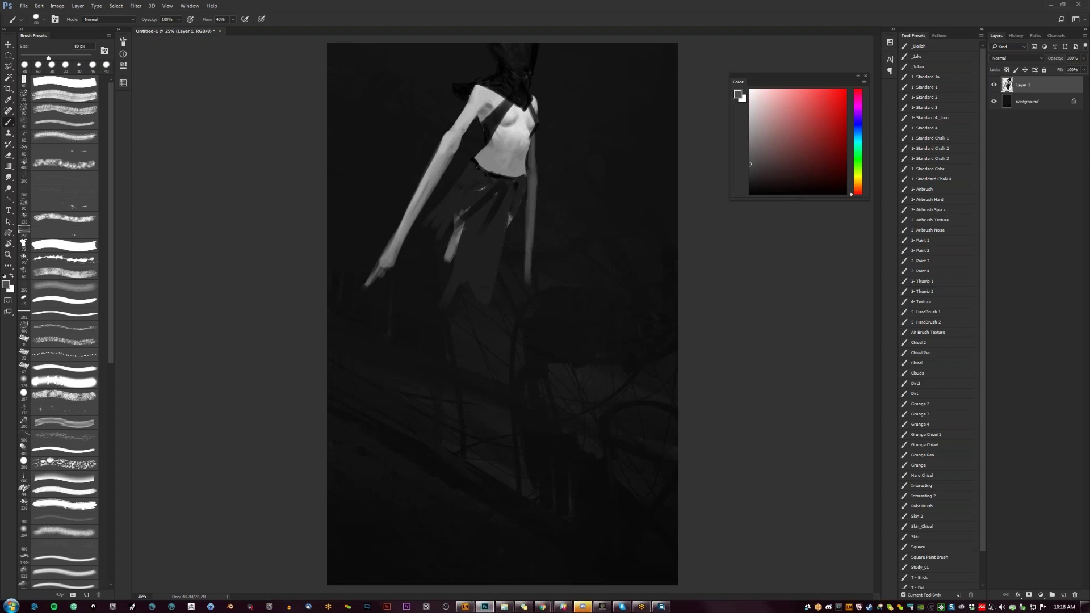
Step: Flip the canvas and refine the dark edges around the torso with sampled black and a smaller brush
key(F2)
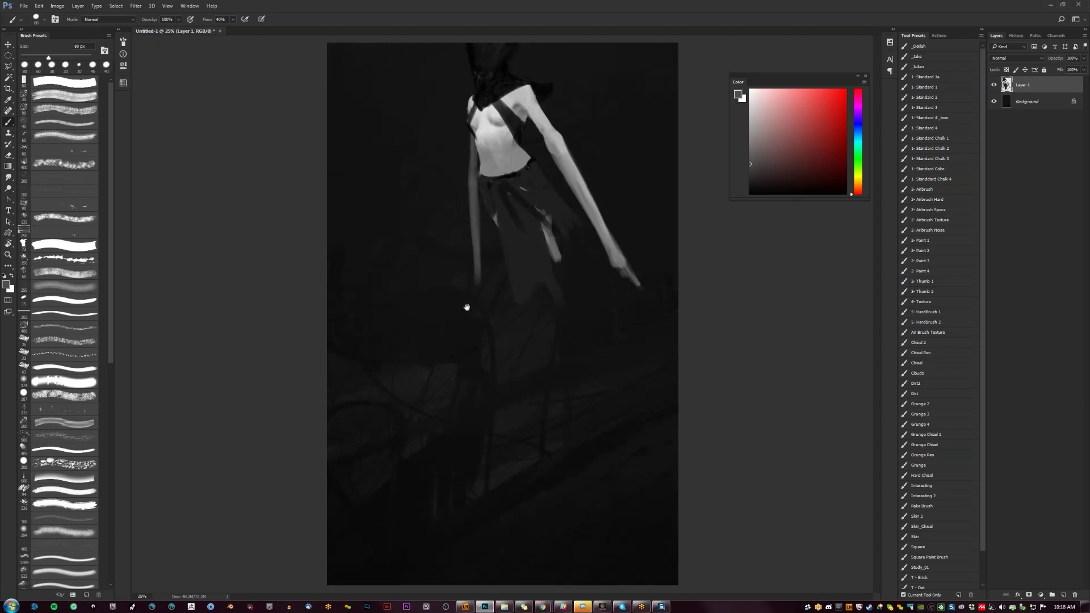
key(z)
click(525, 210)
key(b)
alt+click(439, 165)
key(bracketleft)
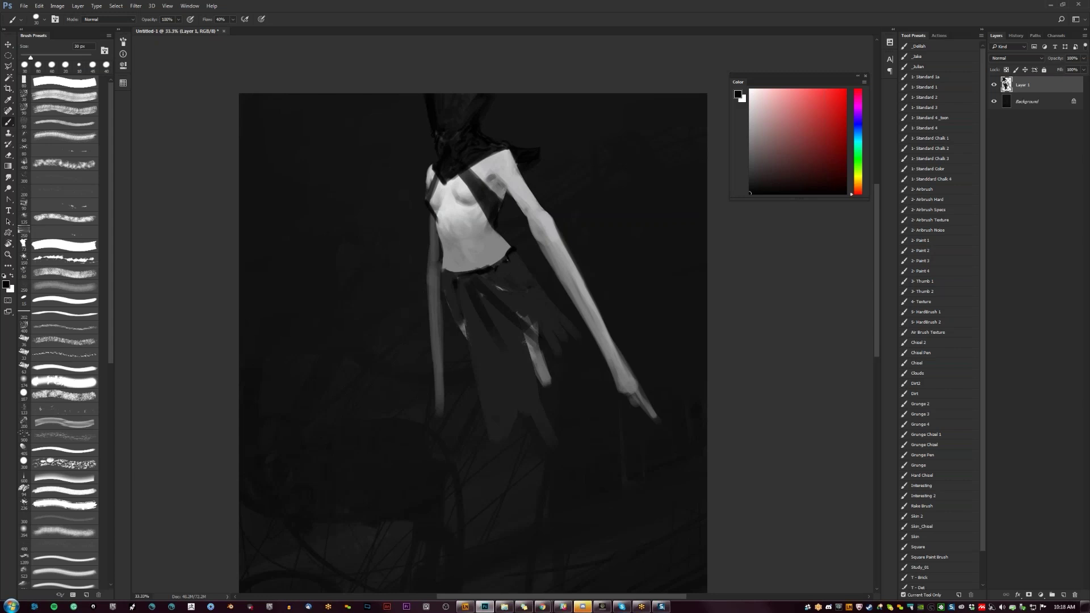
drag(501, 214, 535, 218)
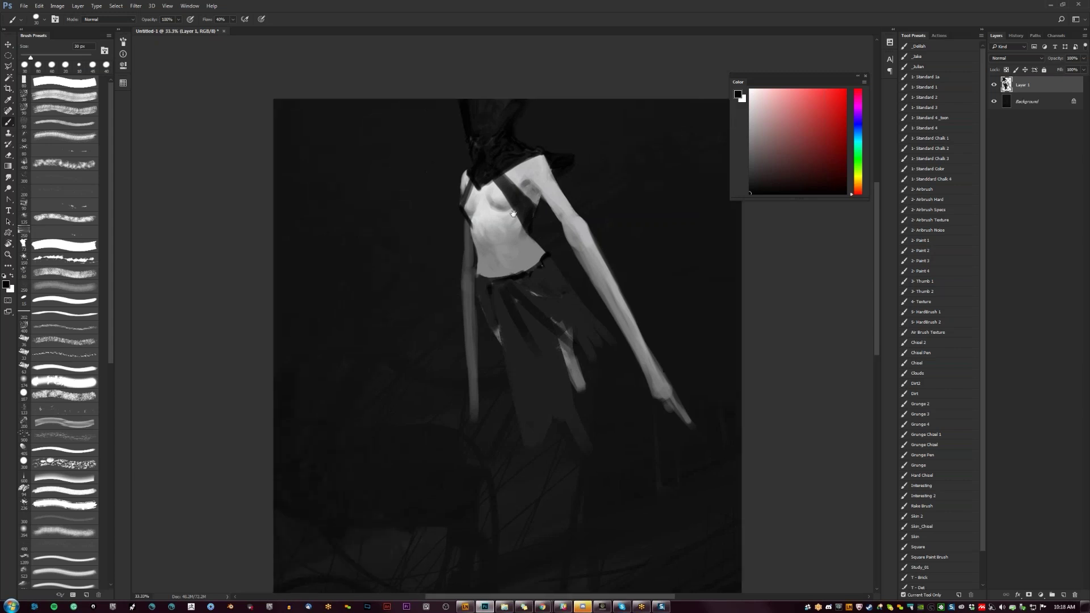
Step: Flip the canvas back and soften the chest shading between the straps with sampled light greys
alt+click(533, 171)
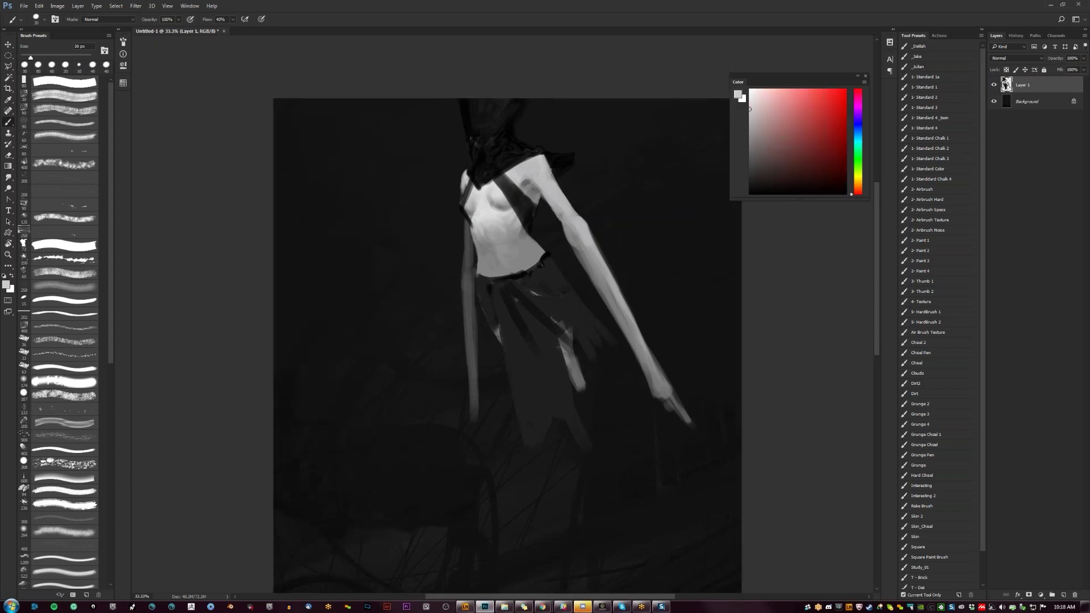
key(ctrl+minus)
key(ctrl+shift+h)
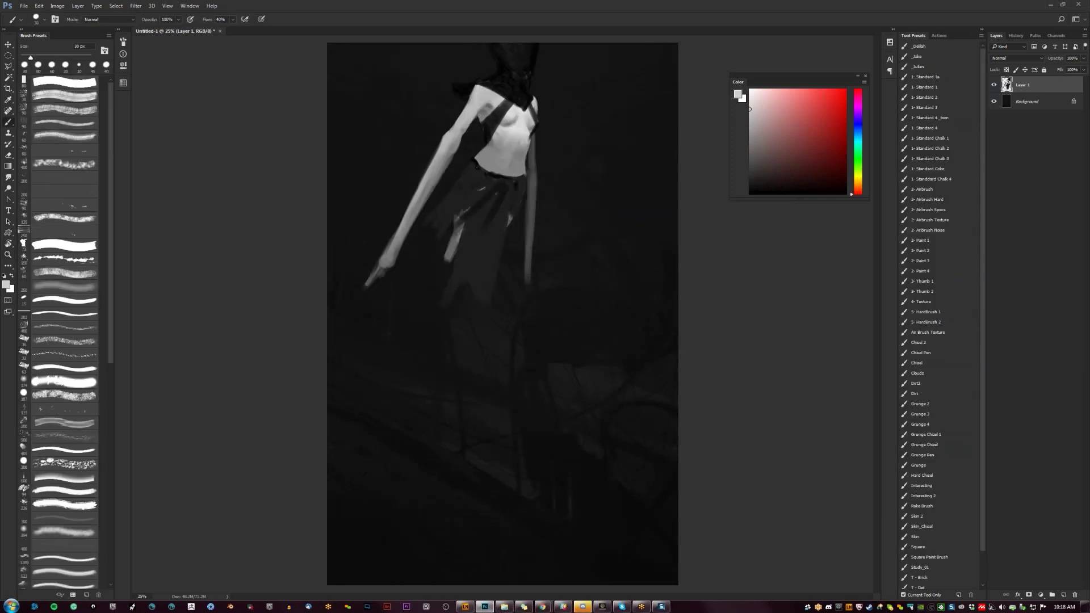
ctrl+click(521, 121)
ctrl+click(521, 121)
alt+click(527, 115)
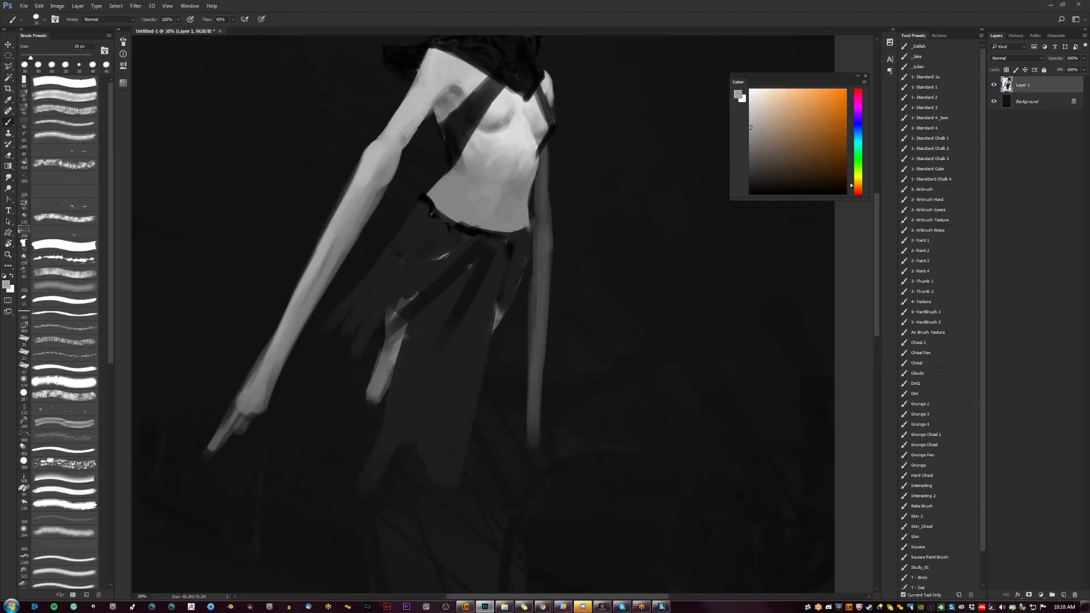
alt+click(530, 109)
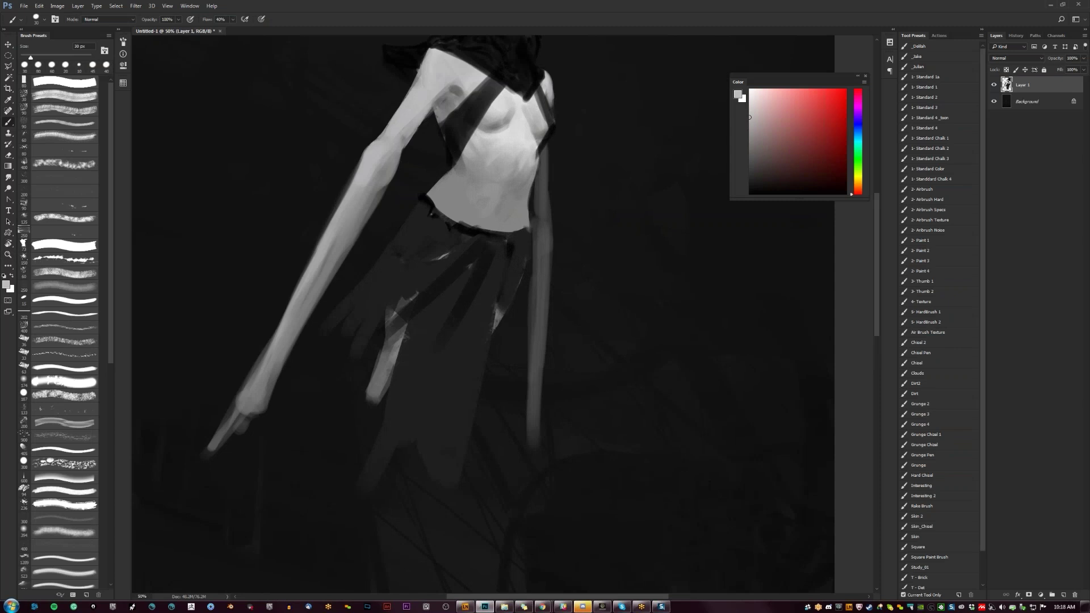
alt+click(493, 125)
alt+click(508, 125)
key(ctrl+minus)
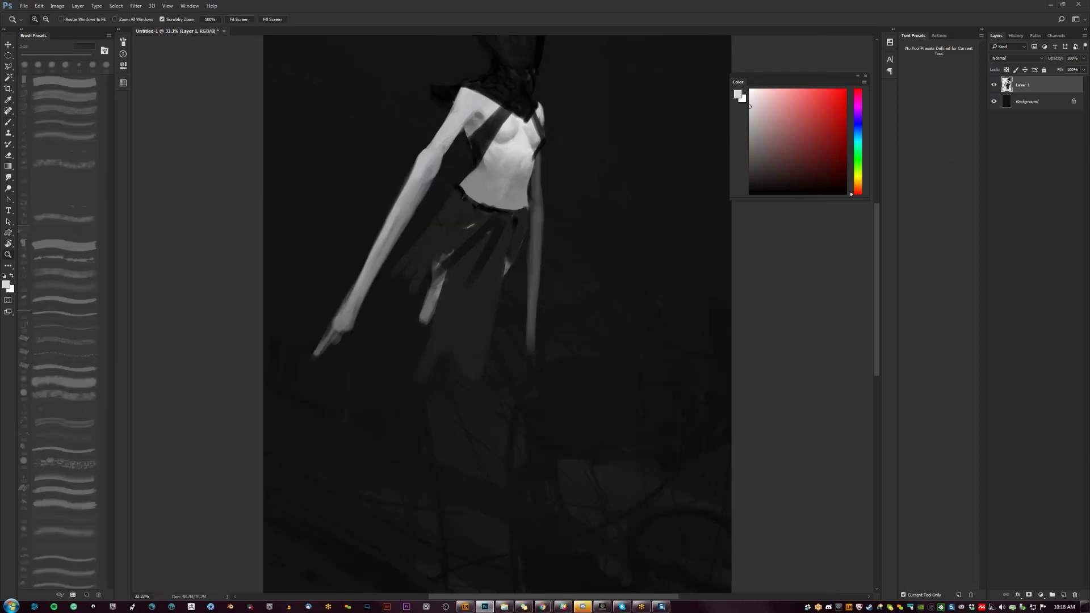
Step: Paint thin dark straps down both sides of the waist to the skirt's waistband
key(x)
mouse_move(461, 239)
mouse_down()
mouse_move(469, 263)
mouse_move(522, 274)
mouse_up()
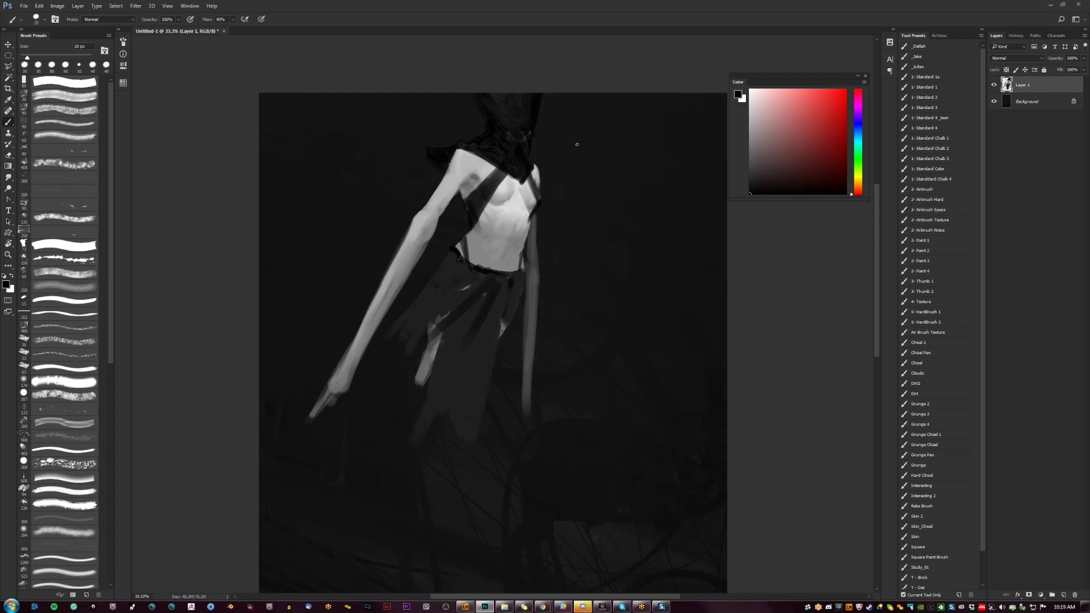
key(bracketright)
Step: Shade the near armpit and shoulder with greys sampled from the surrounding skin, using a 60 px brush
alt+click(477, 172)
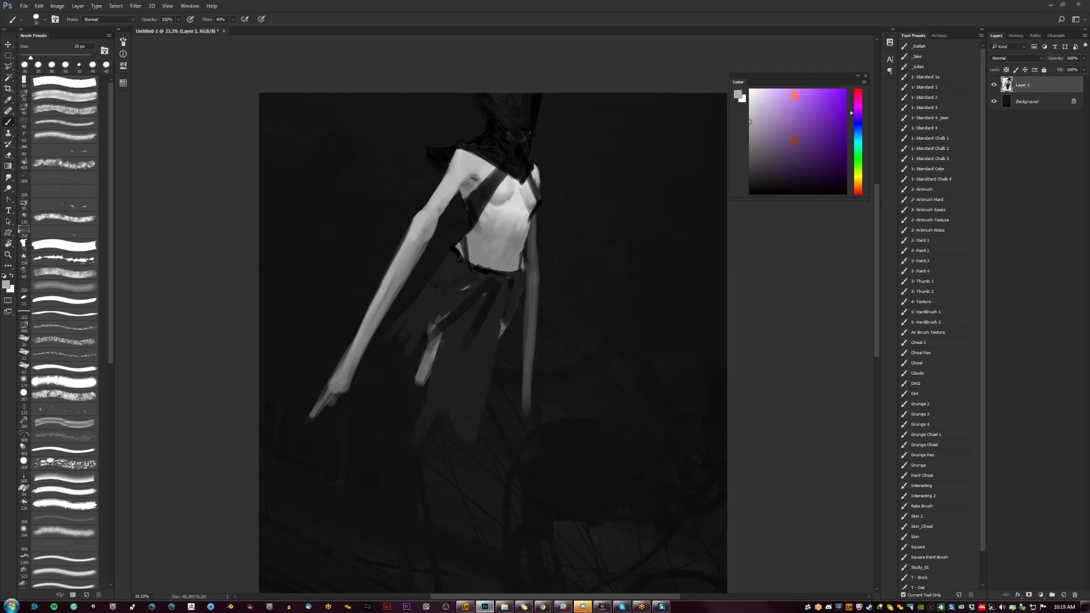
alt+click(474, 180)
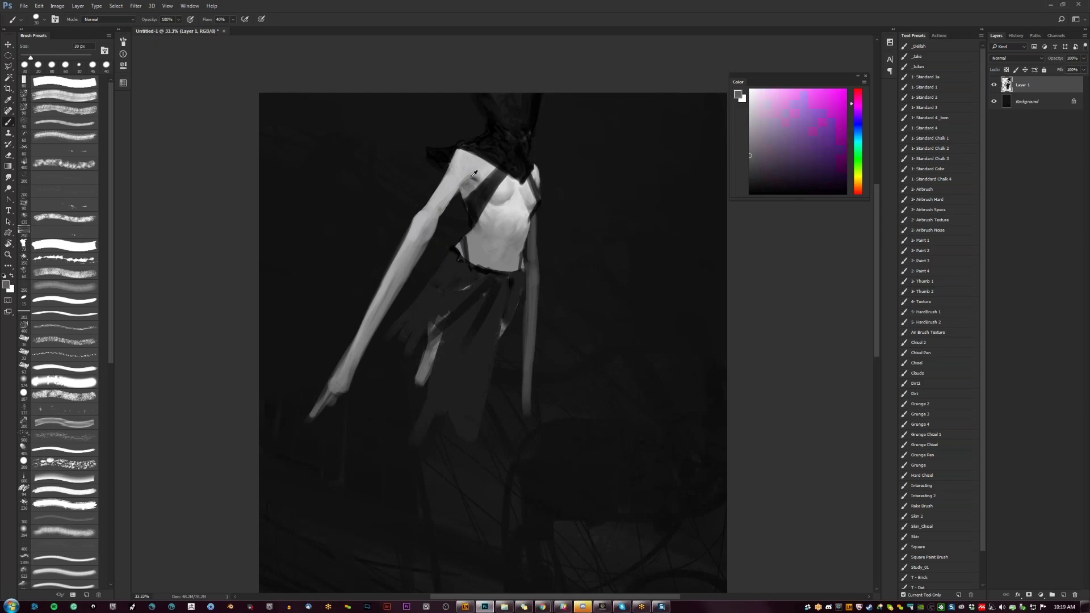
alt+click(473, 180)
key(bracketright)
key(bracketright)
key(bracketright)
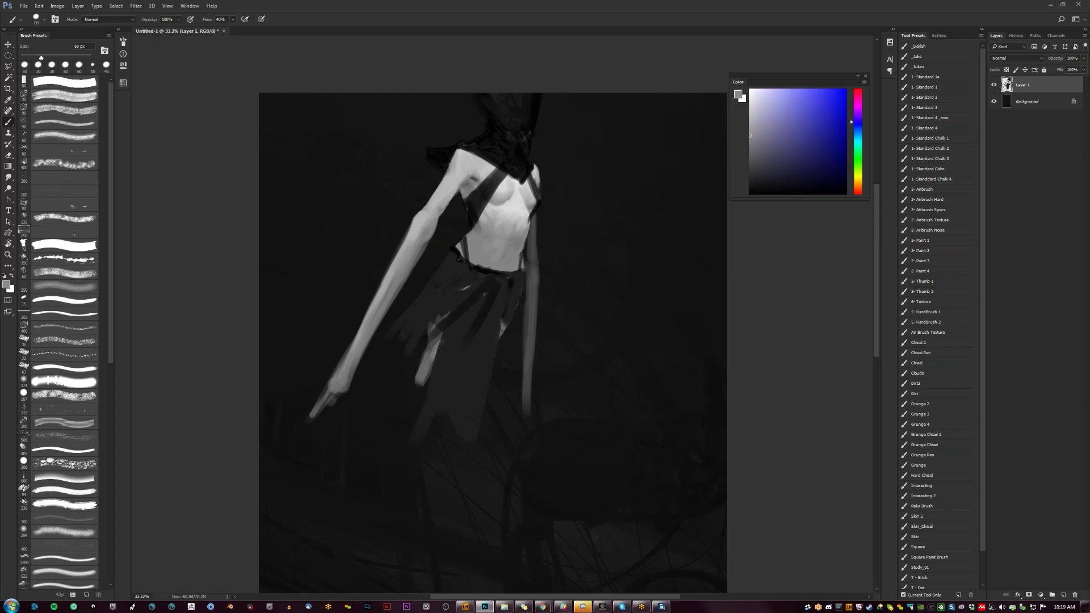
alt+click(463, 160)
key(d)
alt+click(453, 168)
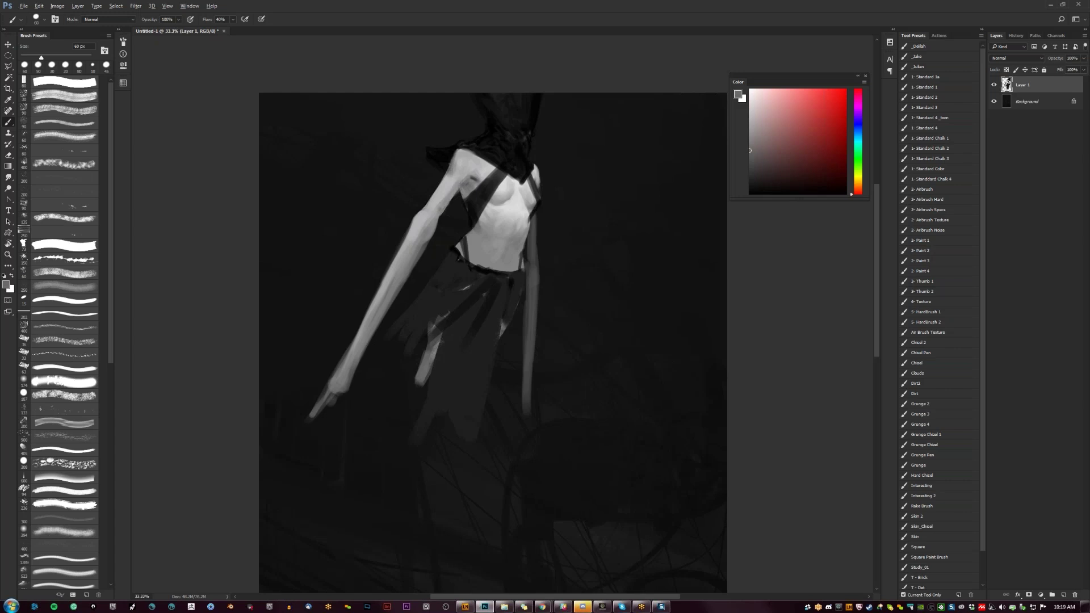
alt+click(460, 176)
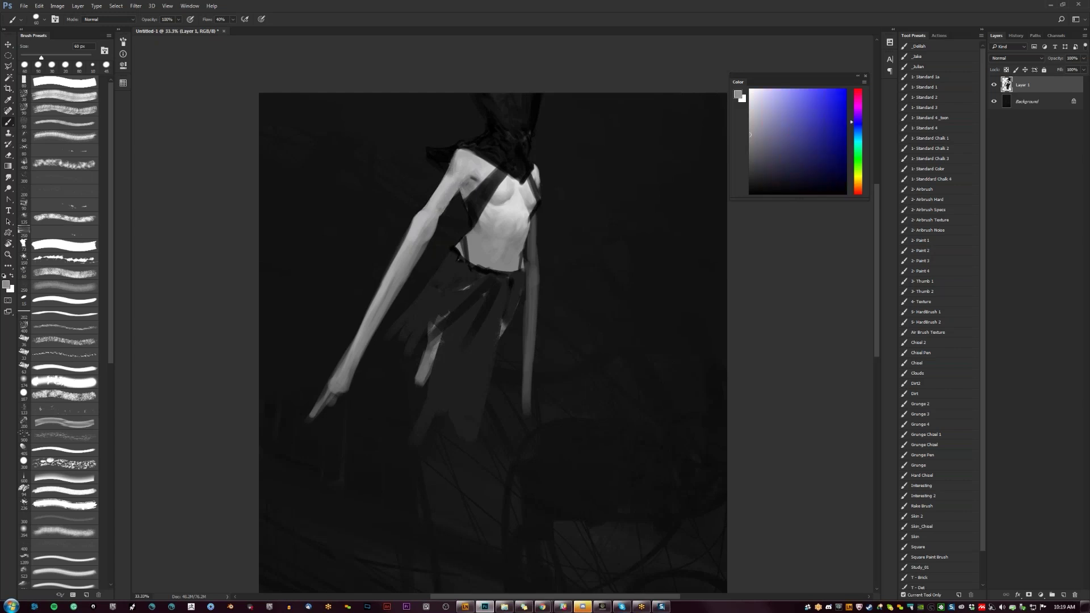
Step: Refine the near elbow and blend the forearm shading with greys sampled along the arm
alt+click(435, 226)
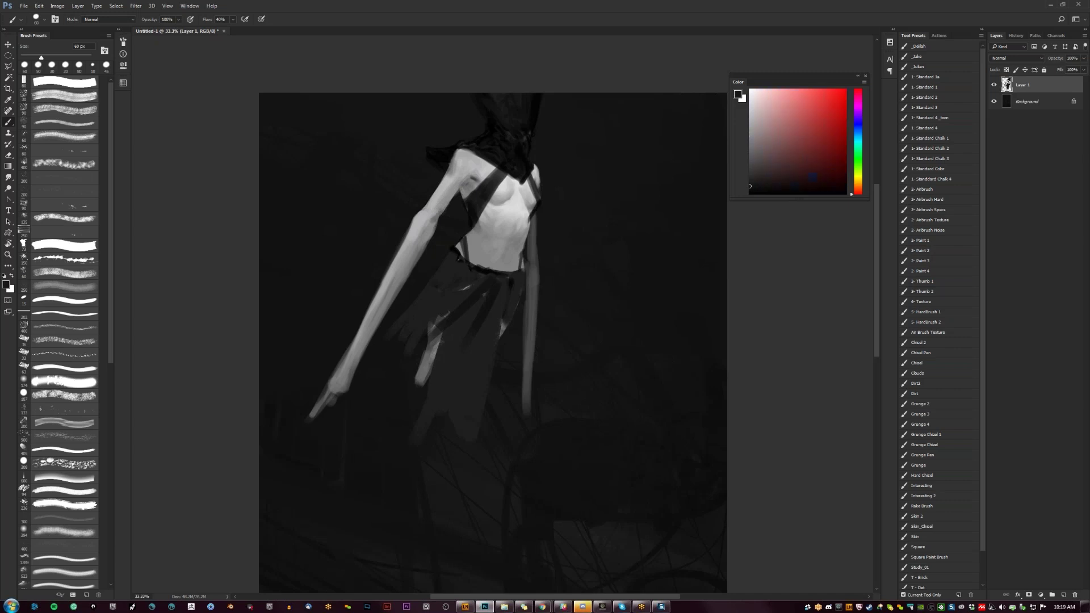
alt+click(425, 233)
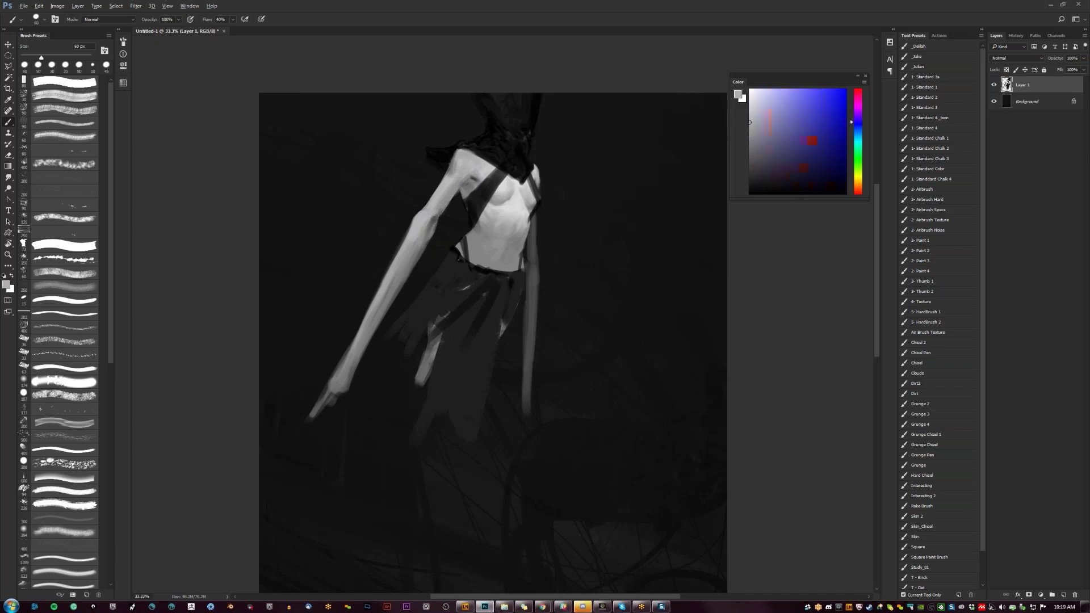
alt+click(419, 254)
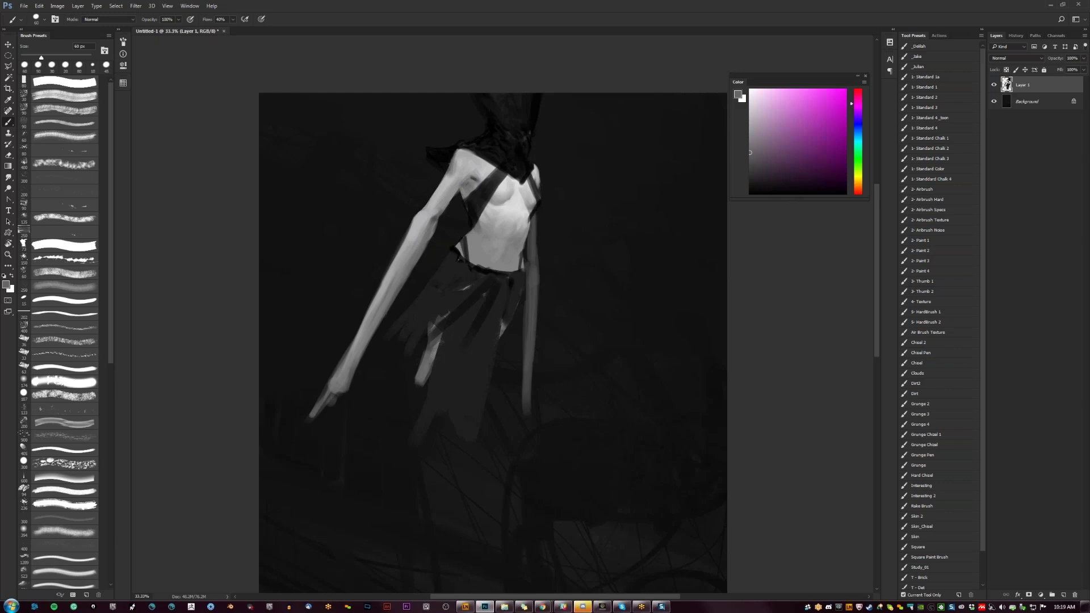
alt+click(397, 277)
drag(370, 321, 395, 279)
Step: Sample light grey beside the collar, reduce the brush to 8 px, and flip the canvas to refine the upper chest
alt+click(485, 160)
alt+click(485, 160)
key([)
key(bracketleft)
key(bracketleft)
key(bracketleft)
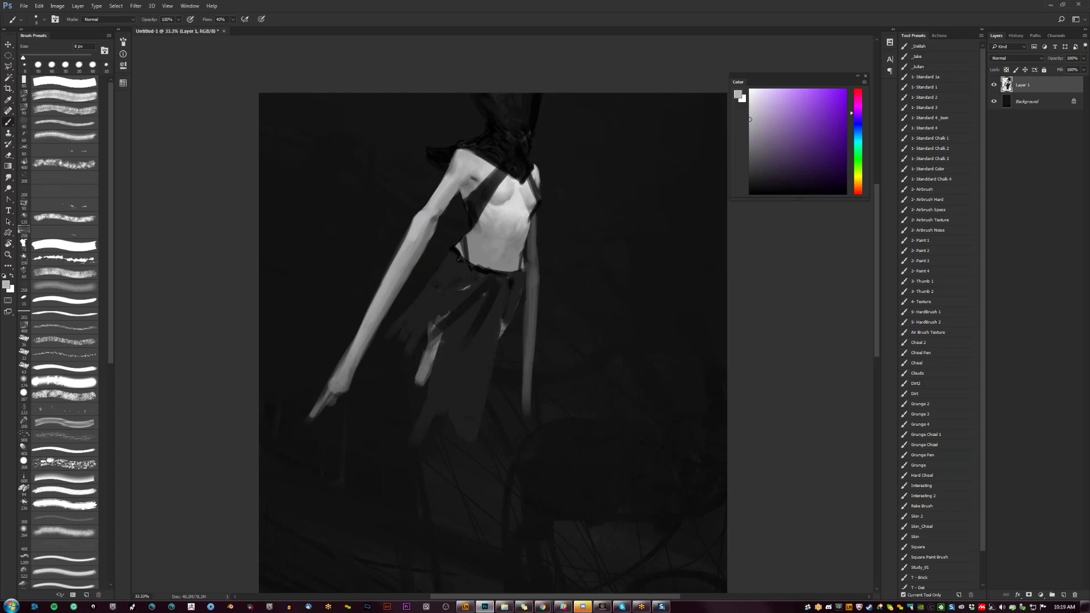
key(ctrl+shift+h)
drag(599, 227, 585, 227)
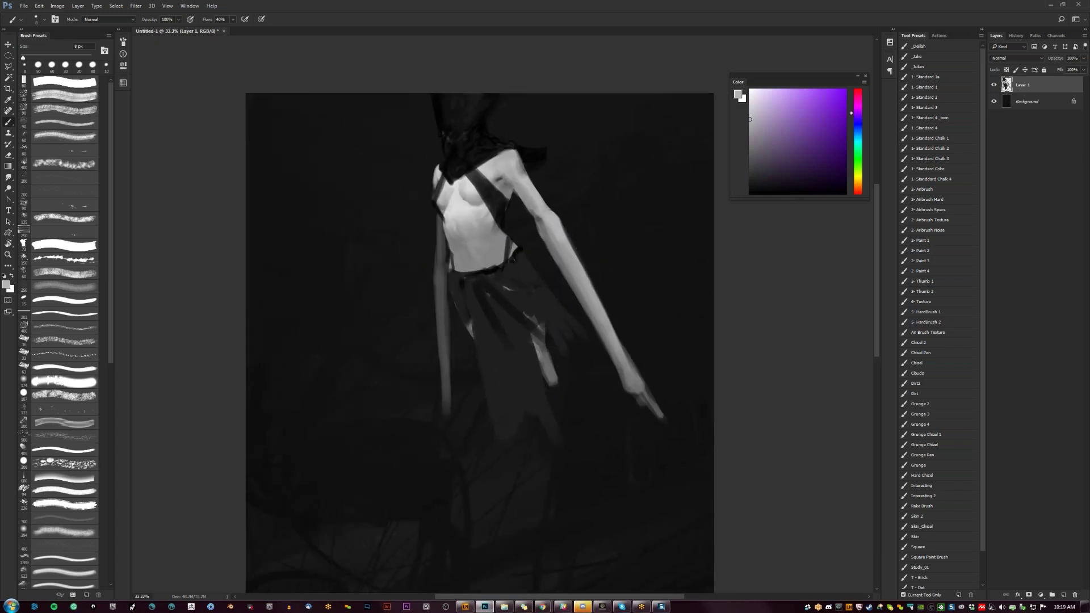
Step: Blend the shading under the near breast with sampled greys and a 20 px brush, and flip the canvas back
key(bracketright)
key(bracketright)
alt+click(461, 199)
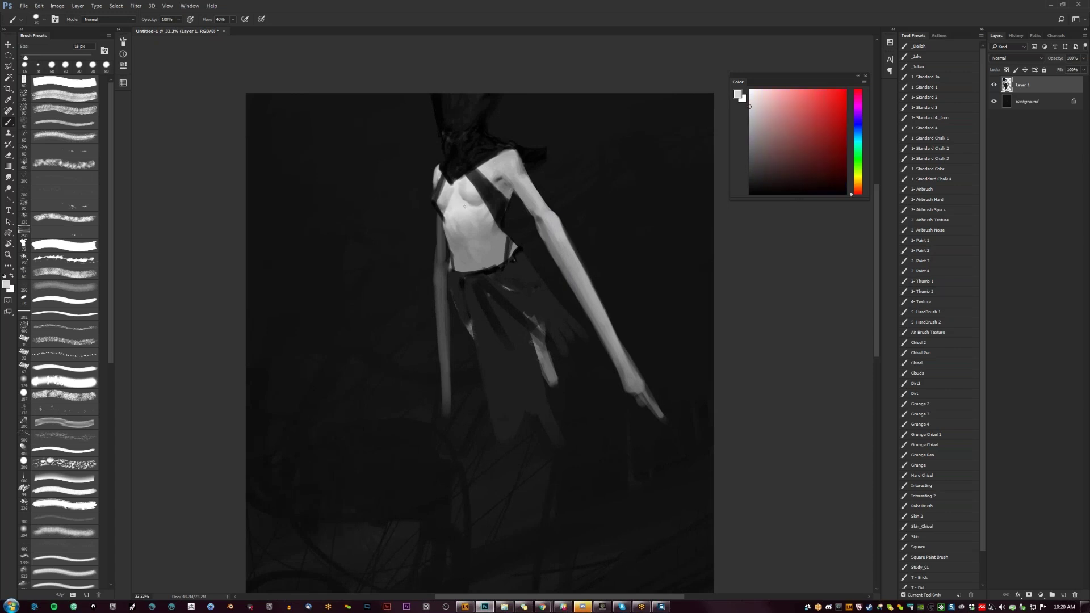
alt+click(473, 202)
key(bracketright)
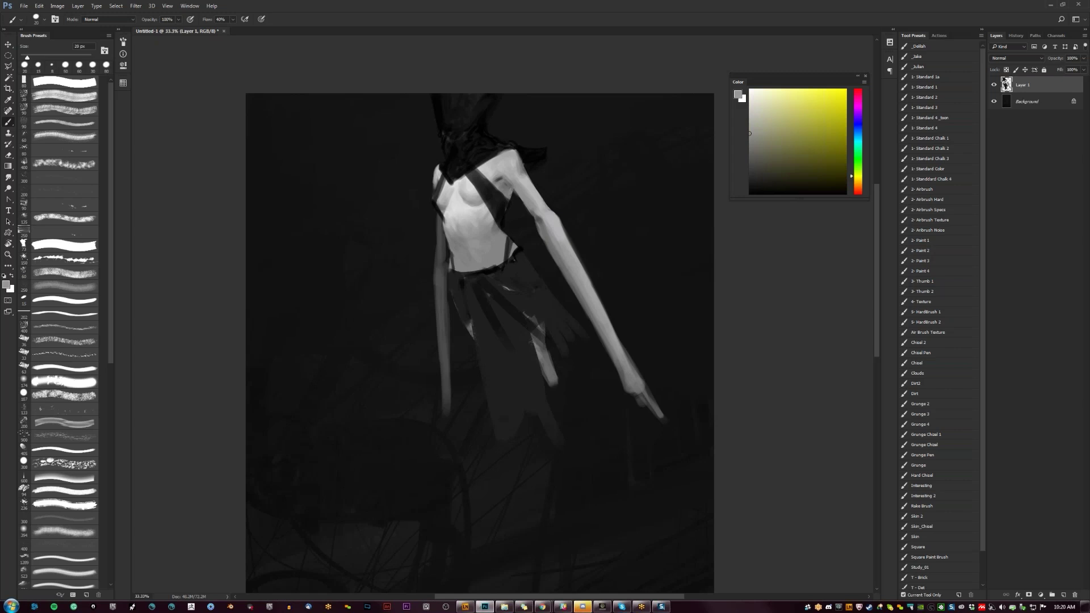
alt+click(462, 202)
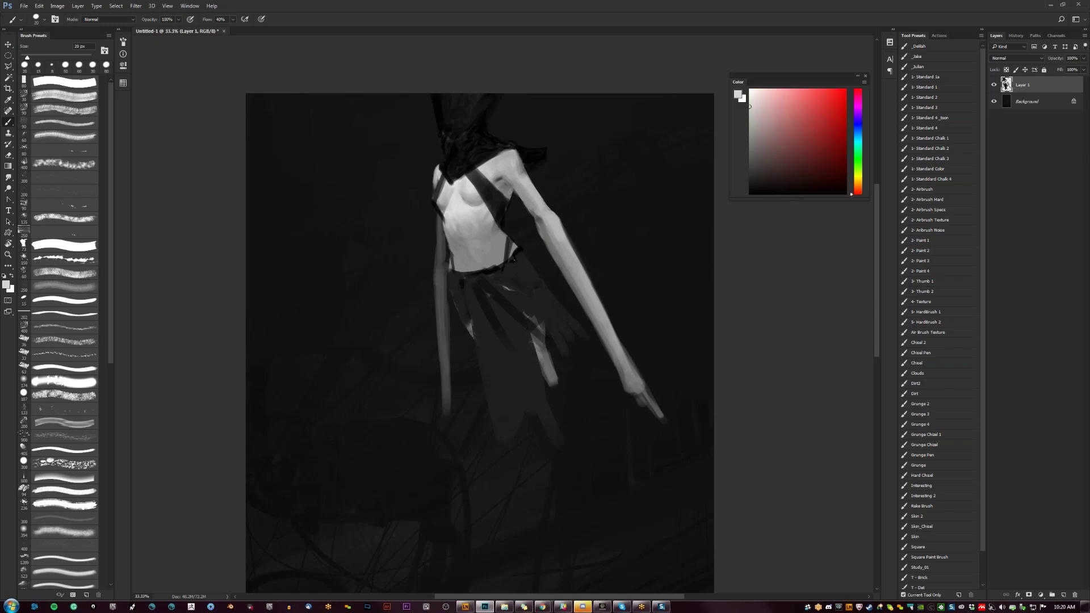
key(ctrl+shift+h)
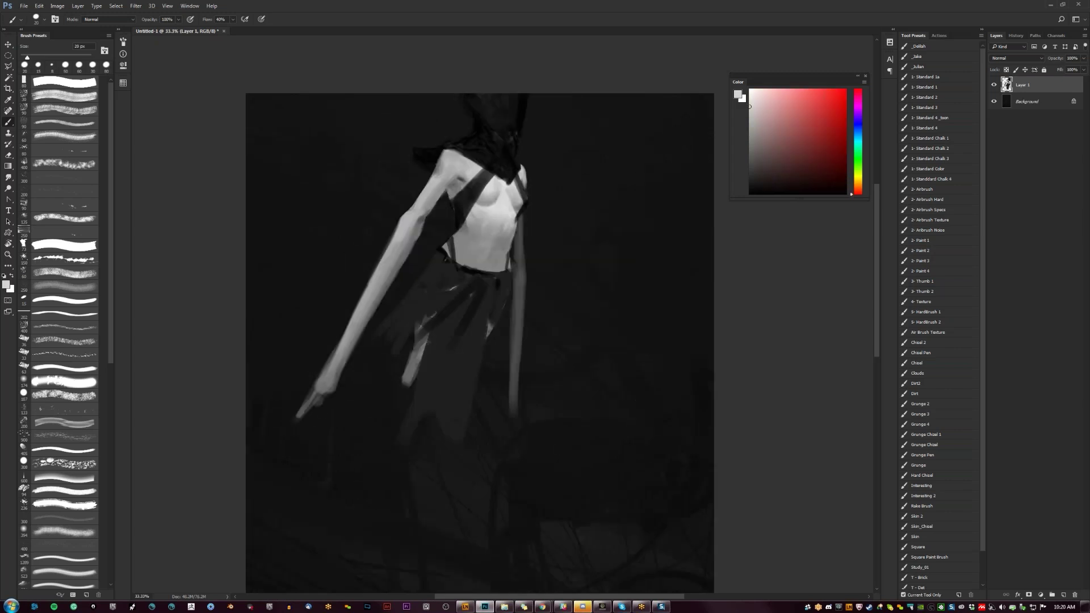
Step: Make white the foreground color and paint thin light lines along the chest straps with a small brush
key(d)
key(x)
key(bracketleft)
key(bracketleft)
drag(490, 177, 468, 212)
key(ctrl+z)
drag(515, 180, 523, 201)
key(bracketright)
click(482, 188)
key(z)
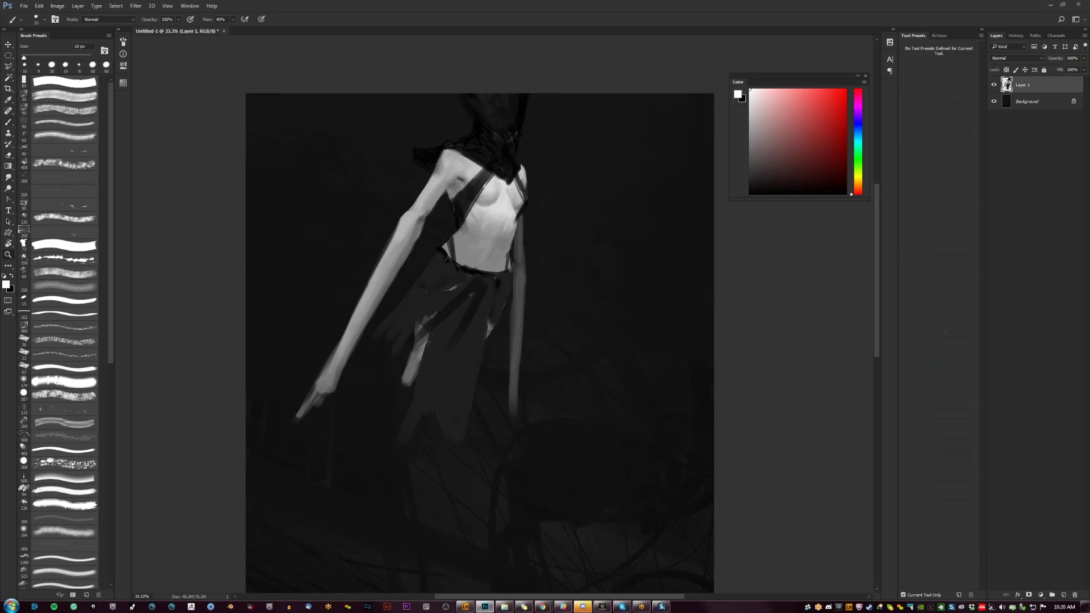
Step: Flip the canvas horizontally, make black the foreground color, enlarge the brush and darken the far side of the skirt
alt+click(521, 225)
alt+click(521, 224)
alt+click(521, 225)
key(ctrl+shift+h)
key(ctrl+plus)
key(ctrl+plus)
key(ctrl+plus)
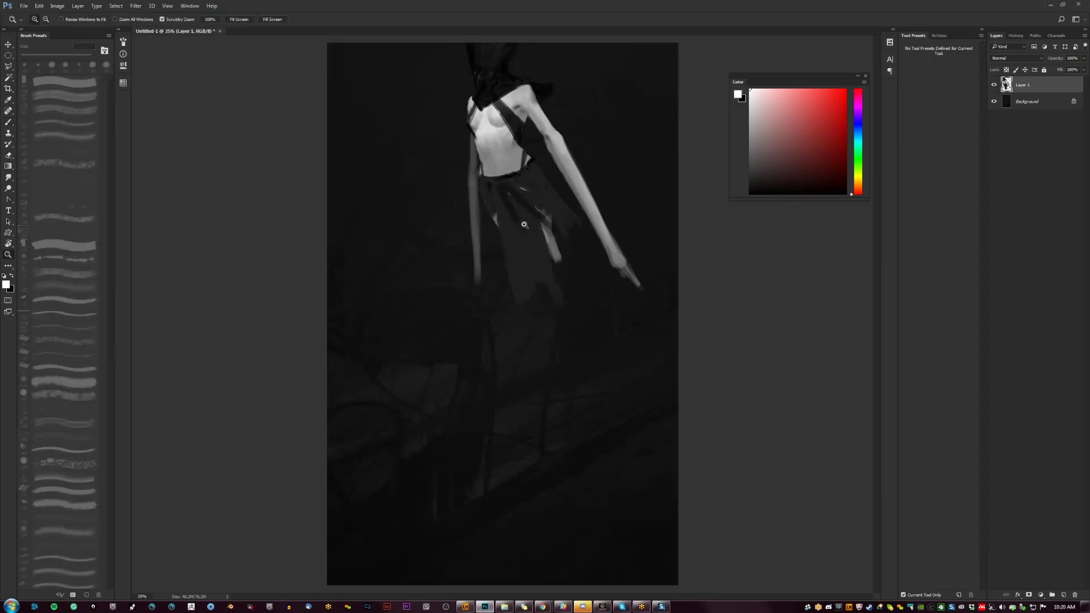
key(b)
key(x)
key(bracketright)
key(bracketright)
key(bracketright)
key(bracketright)
key(bracketright)
key(bracketright)
key(bracketright)
key(bracketright)
key(bracketright)
drag(478, 201, 511, 306)
Step: Darken the middle and hem of the skirt with a very large black brush, and flip the canvas back
key(bracketright)
key(bracketright)
key(bracketright)
key(bracketright)
key(bracketright)
key(bracketright)
key(bracketright)
key(bracketright)
key(bracketright)
key(bracketright)
key(bracketright)
key(bracketright)
key(bracketright)
drag(528, 233, 534, 295)
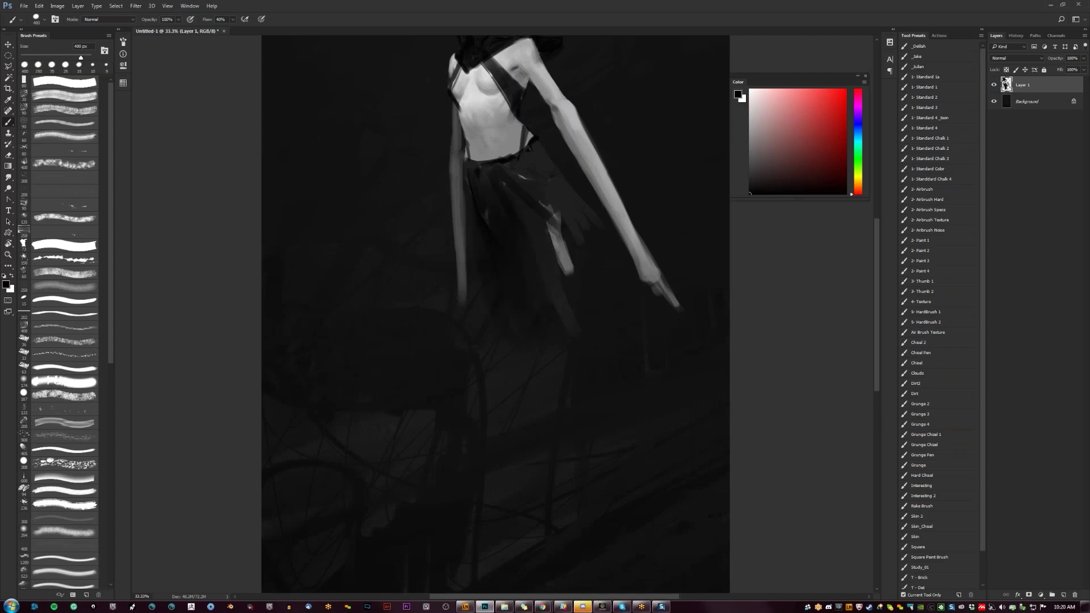
key(ctrl+shift+h)
drag(524, 258, 563, 356)
Step: Pick a mid grey, reduce the brush to 90 px and paint the near leg from under the skirt down to the ankle
click(749, 152)
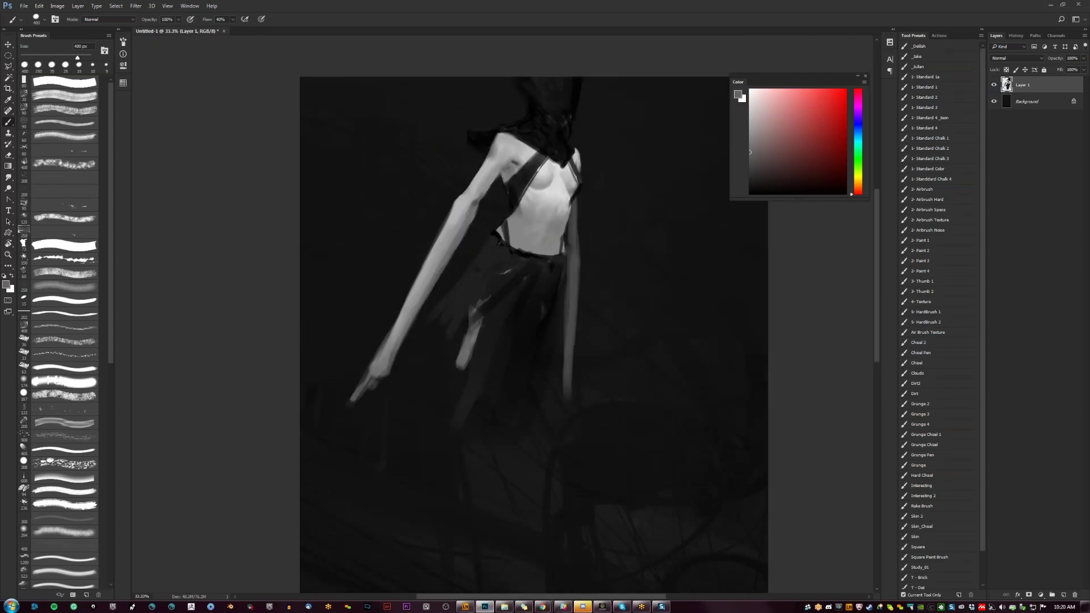
key(bracketleft)
key(bracketleft)
key(bracketleft)
key(bracketleft)
key(bracketleft)
key(bracketleft)
key(bracketleft)
key(bracketleft)
key(bracketleft)
mouse_move(464, 328)
mouse_down()
mouse_move(446, 396)
mouse_move(346, 564)
mouse_up()
key(ctrl+minus)
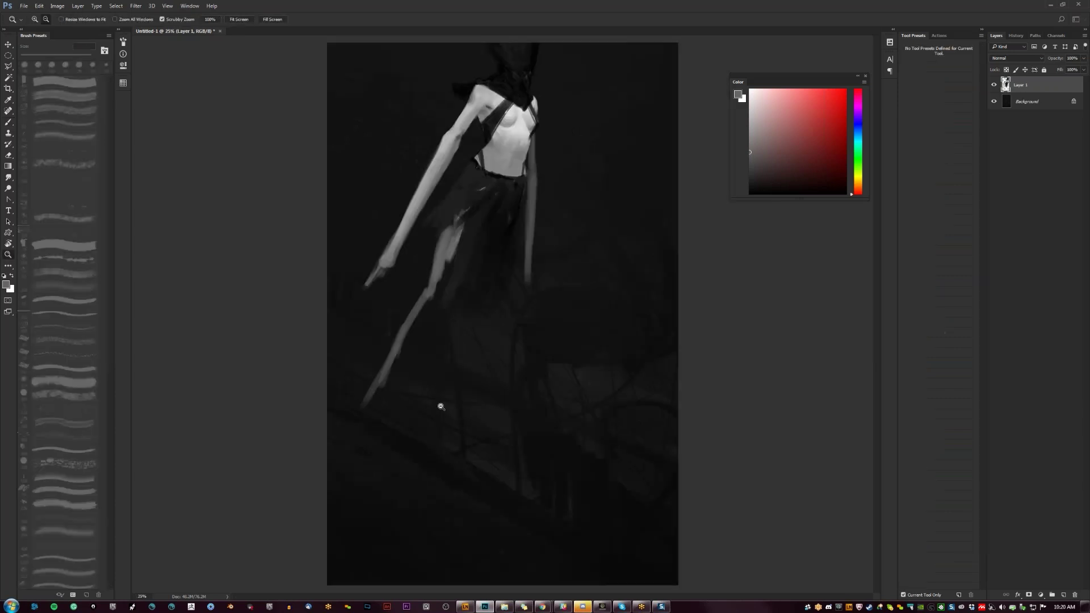
key(ctrl+minus)
drag(443, 318, 399, 404)
Step: Paint the second leg in a darker grey from below the skirt hem down to the foot
mouse_move(437, 336)
mouse_down()
mouse_move(457, 300)
mouse_move(478, 312)
mouse_move(426, 397)
mouse_up()
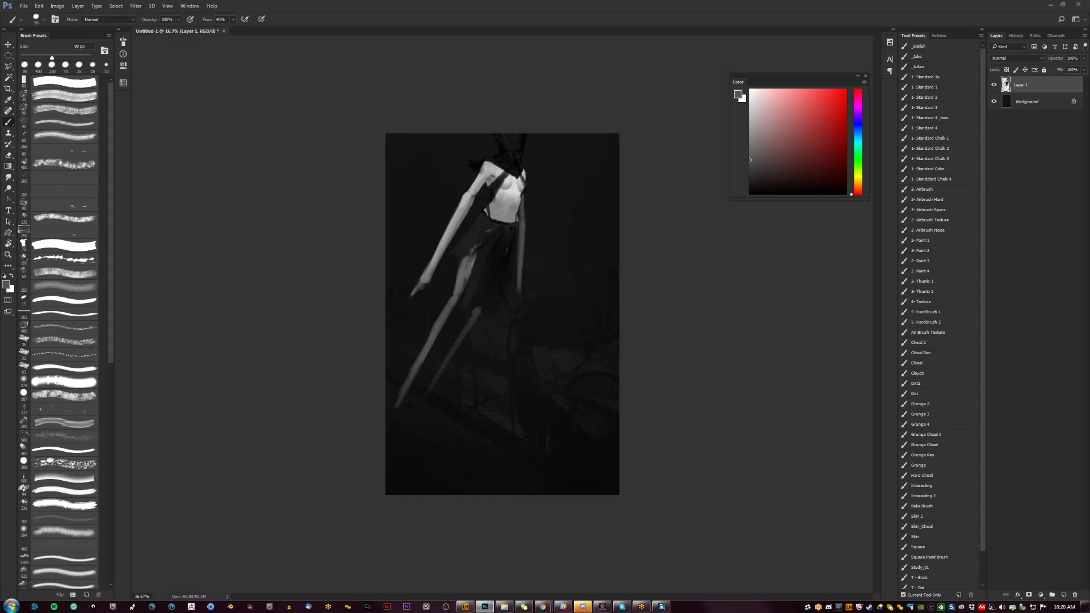
drag(478, 308, 429, 387)
mouse_move(449, 352)
mouse_down()
mouse_move(420, 406)
mouse_move(392, 420)
mouse_move(389, 434)
mouse_move(400, 432)
mouse_up()
drag(445, 332, 437, 342)
Step: Flip the canvas horizontally and paint the far hand at the end of the thin arm in dark grey
key(F2)
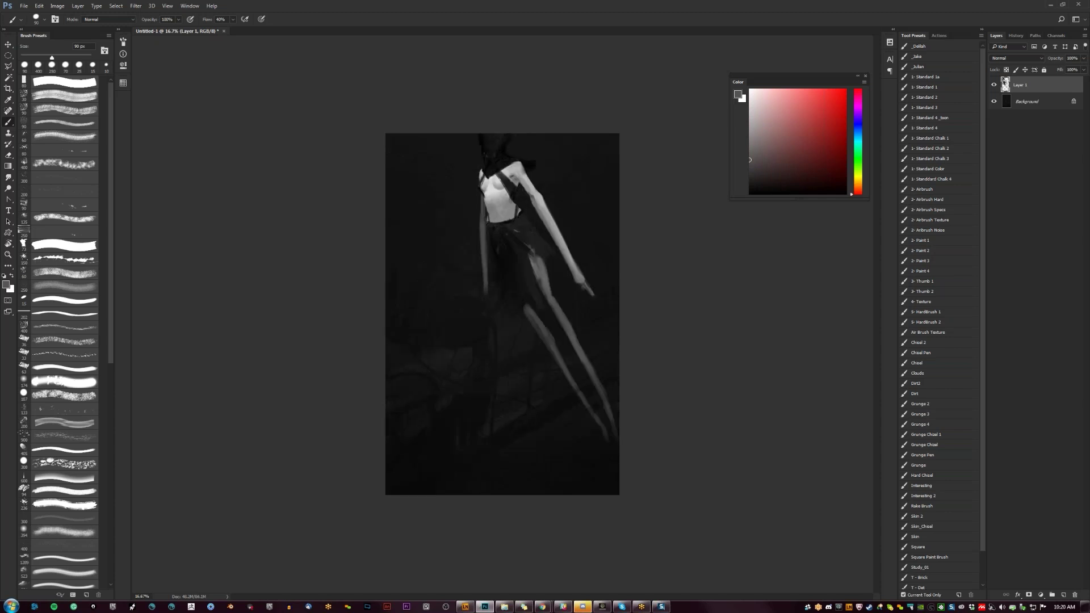
key(bracketright)
key(bracketleft)
drag(488, 295, 495, 311)
Step: Paint spread fingers on the near hand with sampled light grey, trim their shape with black, and flip the canvas back
alt+click(585, 284)
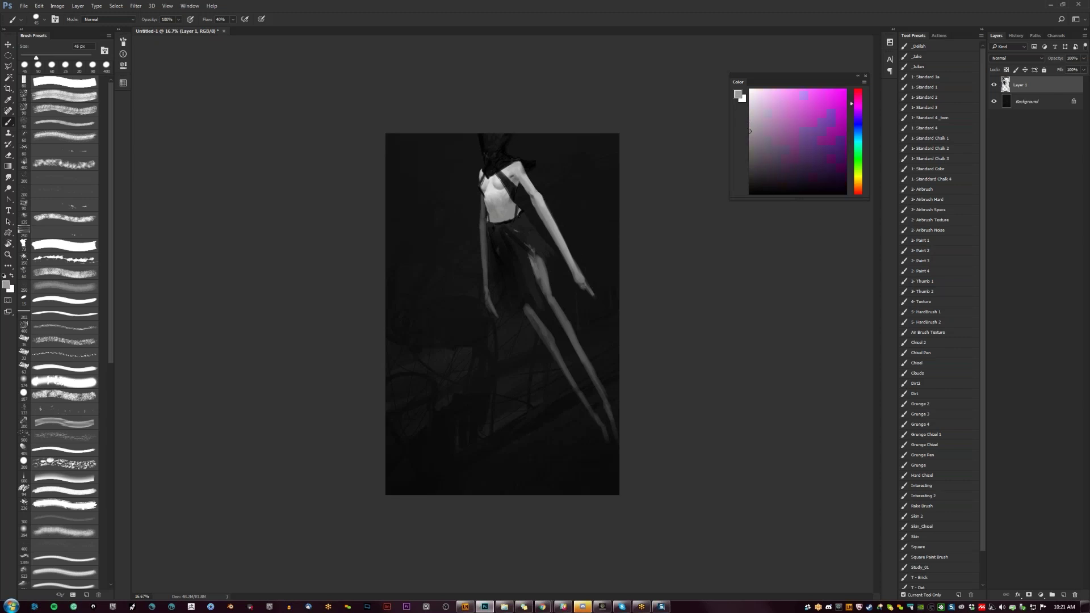
drag(586, 289, 587, 288)
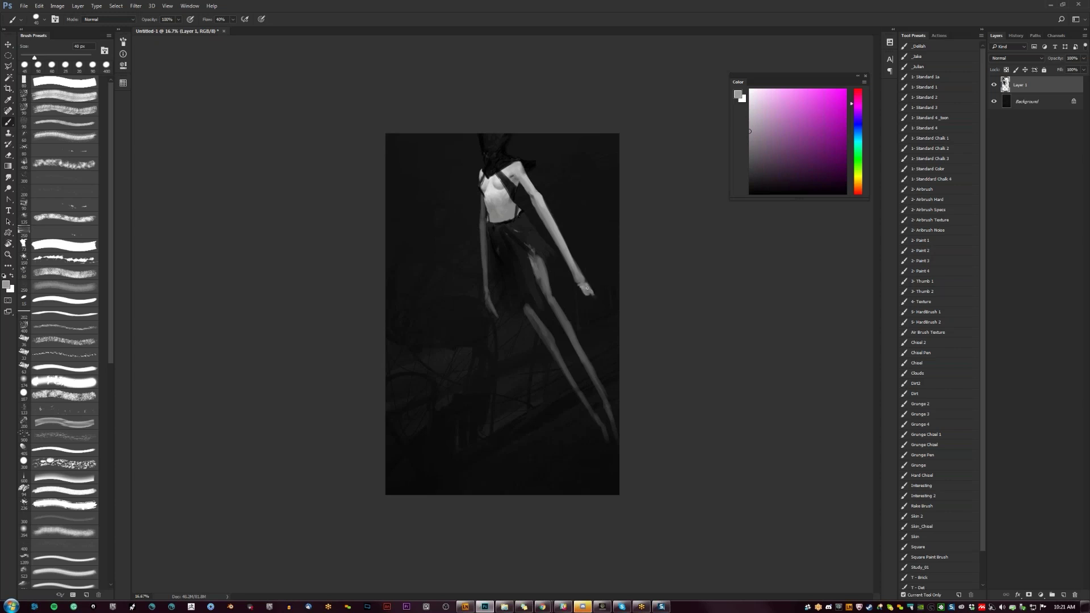
drag(588, 299, 595, 310)
key(d)
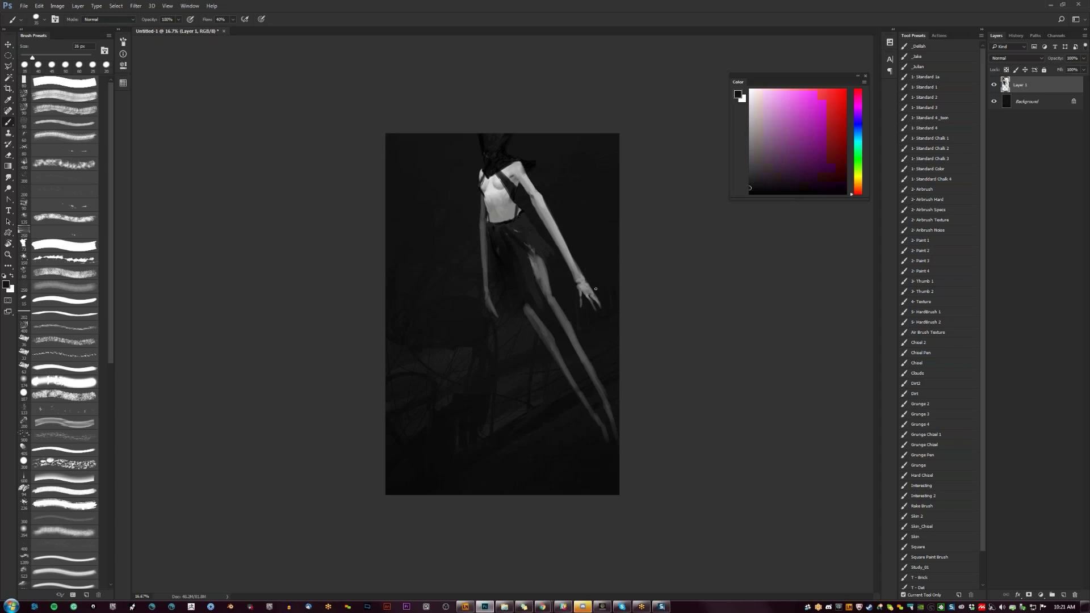
drag(585, 283, 595, 295)
key(ctrl+shift+h)
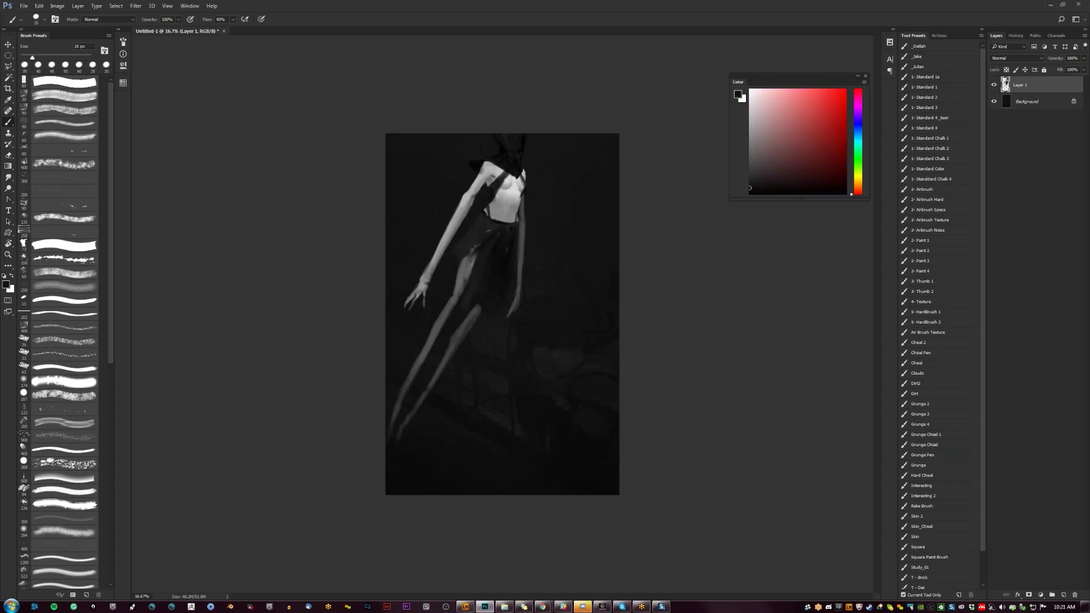
Step: Try shading the near forearm below the elbow with sampled light grey strokes, and undo them
ctrl+click(480, 206)
ctrl+click(480, 206)
drag(498, 146, 578, 234)
alt+click(515, 200)
drag(514, 202, 496, 234)
mouse_move(505, 207)
mouse_down()
mouse_move(476, 269)
mouse_move(484, 251)
mouse_up()
key(ctrl+alt+z)
key(ctrl+alt+z)
key(ctrl+alt+z)
Step: Rework the near elbow and upper forearm shading with greys sampled around the joint
drag(501, 217, 484, 253)
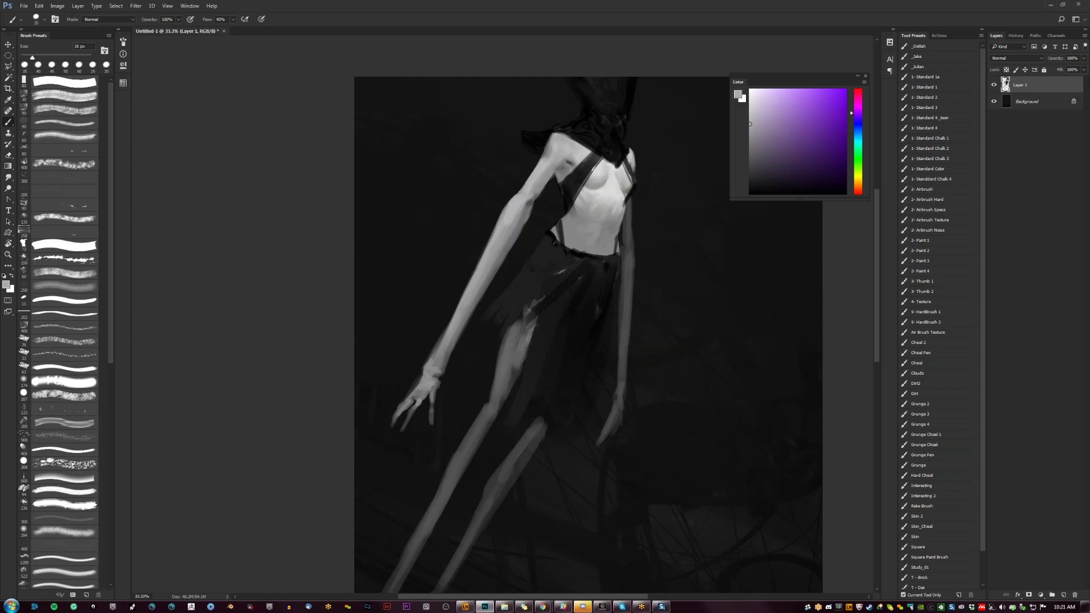
alt+click(541, 201)
drag(532, 206, 509, 250)
key(ctrl+alt+z)
alt+click(533, 198)
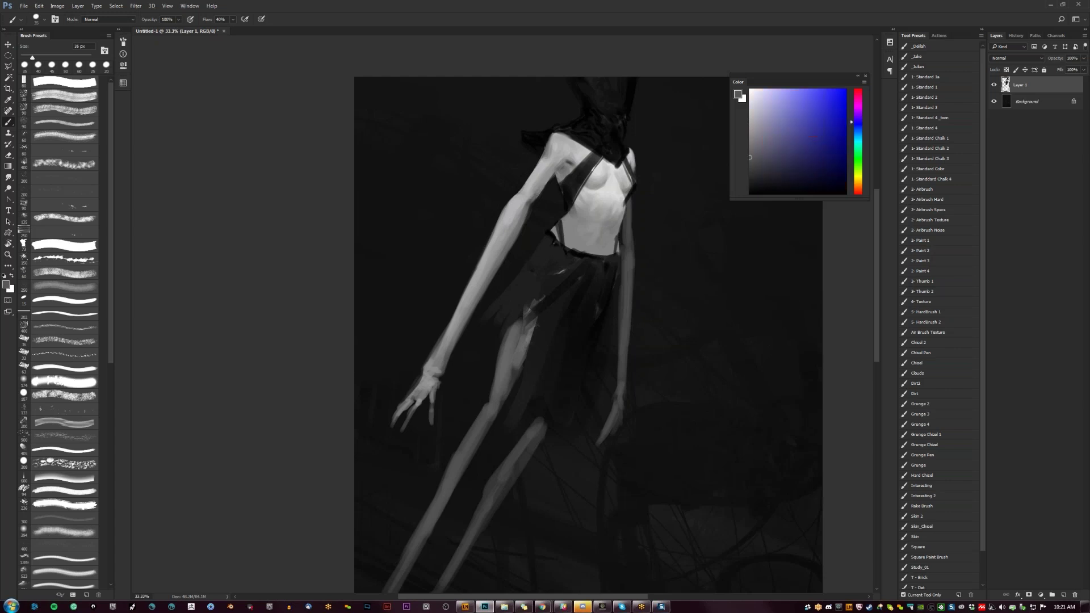
alt+click(534, 195)
alt+click(516, 197)
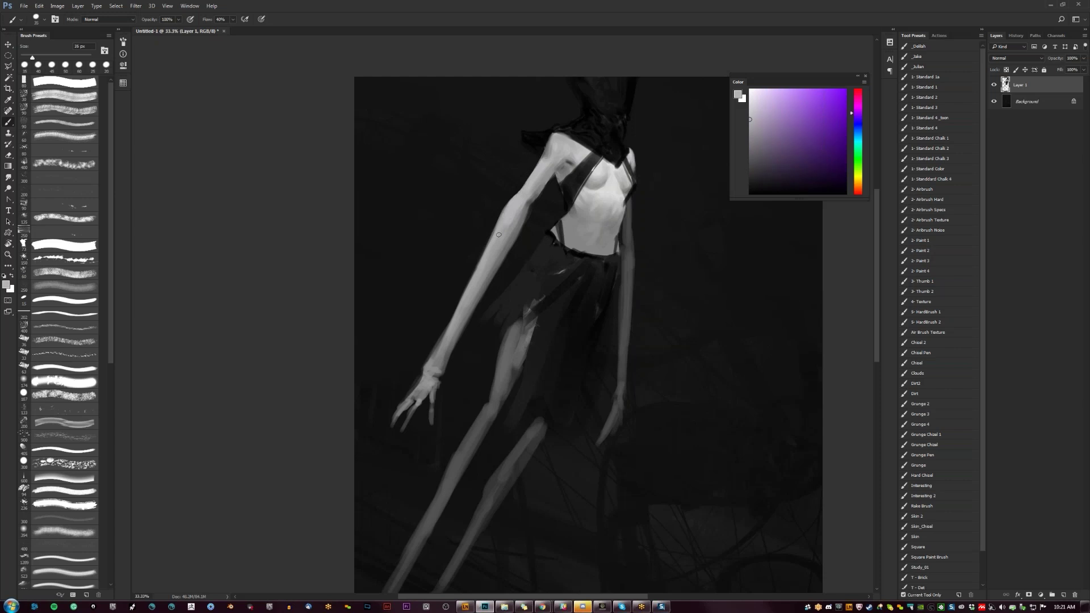
drag(534, 175, 518, 196)
Step: Trim the inner contour of the near upper arm with sampled near-black, and sample mid grey near the armpit
key(z)
alt+click(525, 211)
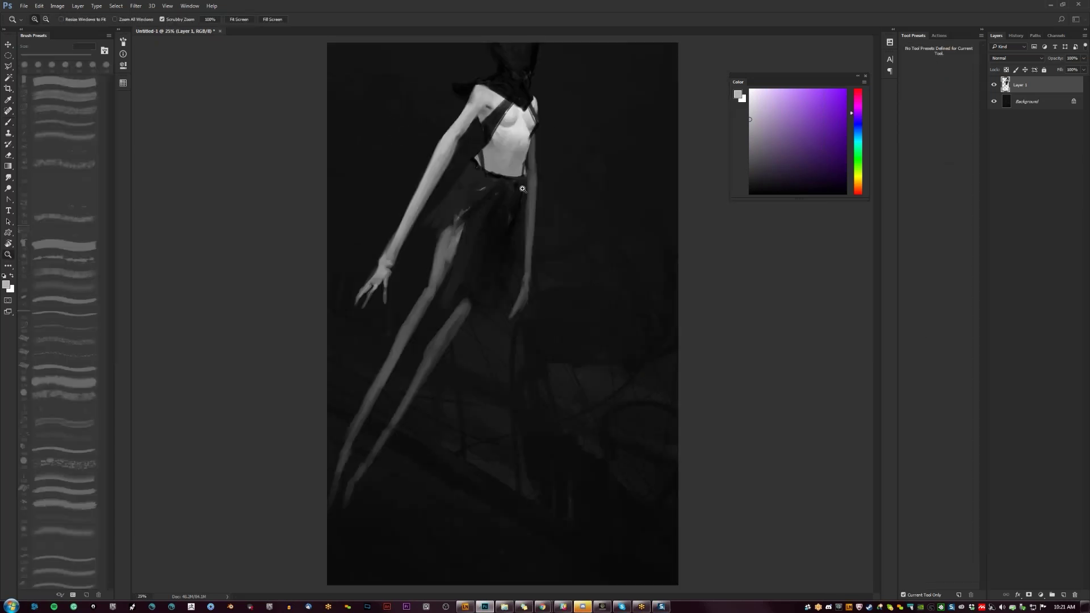
key(b)
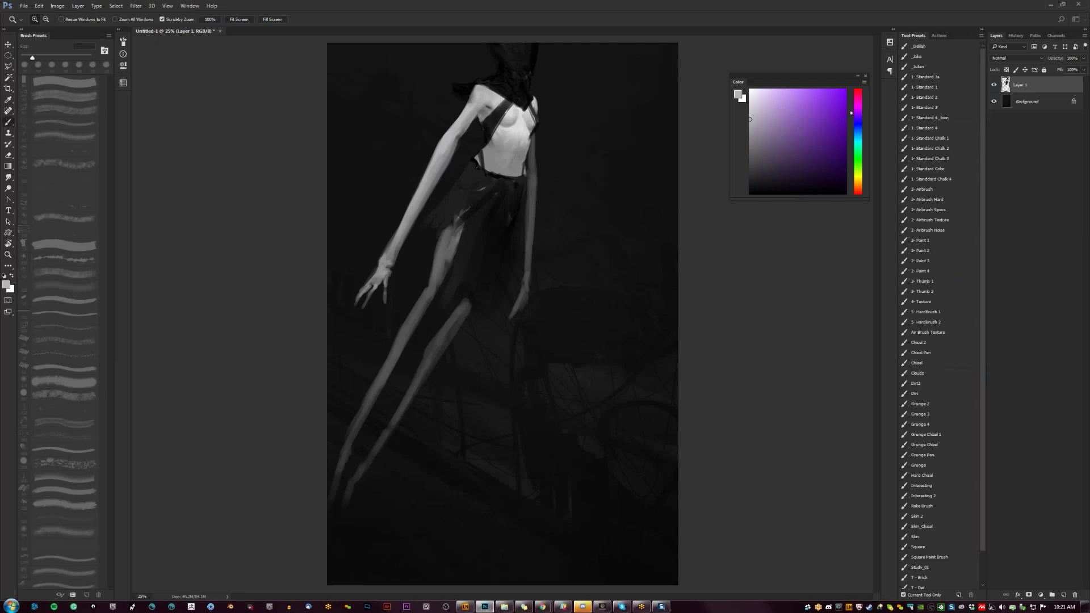
alt+click(463, 145)
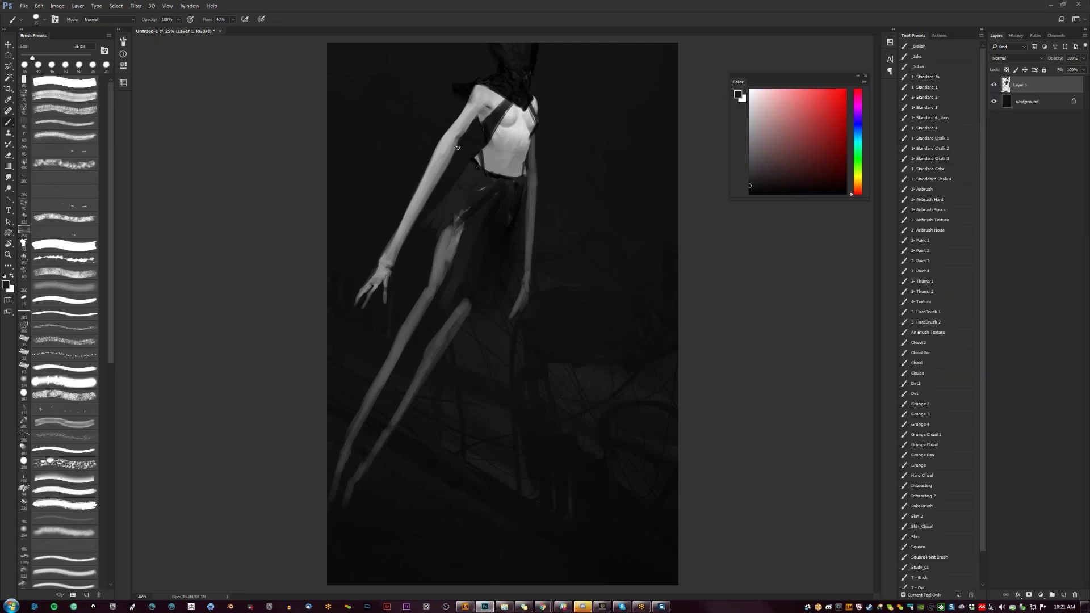
drag(458, 148, 478, 119)
alt+click(480, 117)
Step: Check the whole figure mirrored in full-screen view with the menu bar, and flip the canvas back
key(z)
key(ctrl+minus)
key(ctrl+minus)
key(ctrl+shift+h)
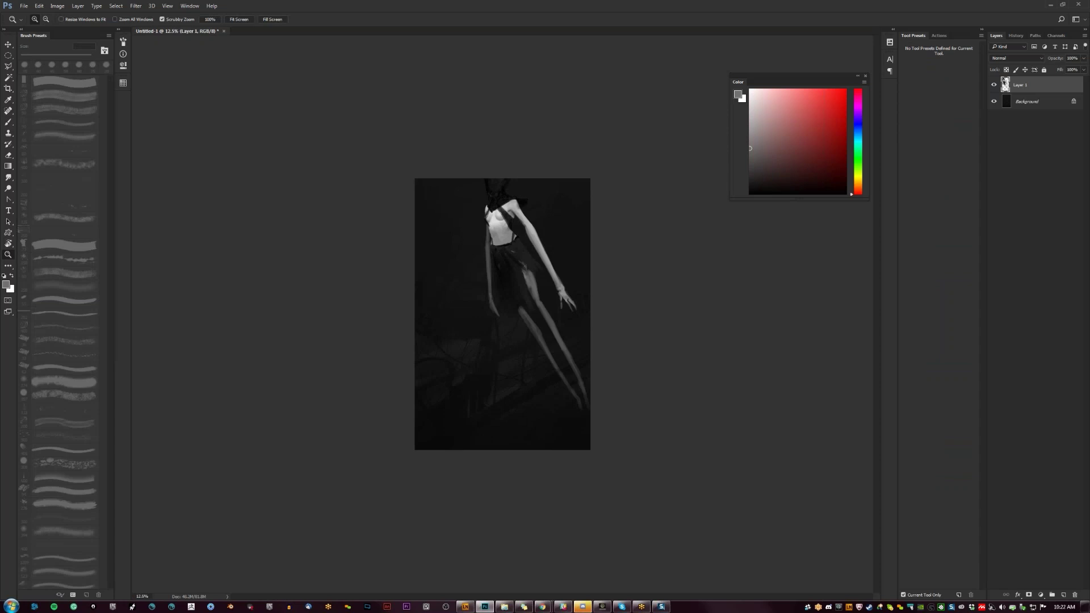
key(ctrl+plus)
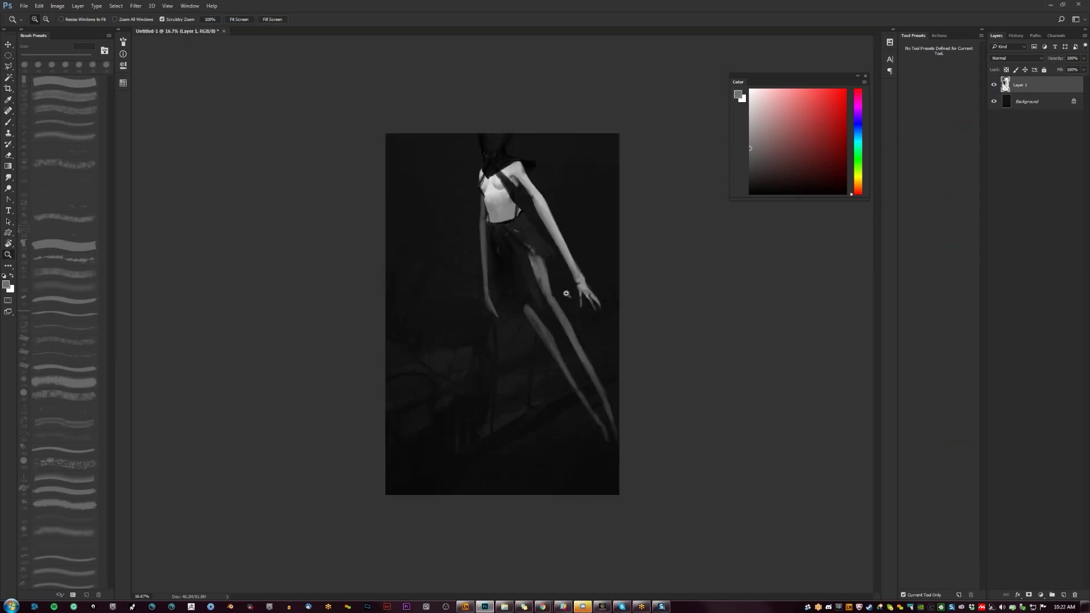
key(b)
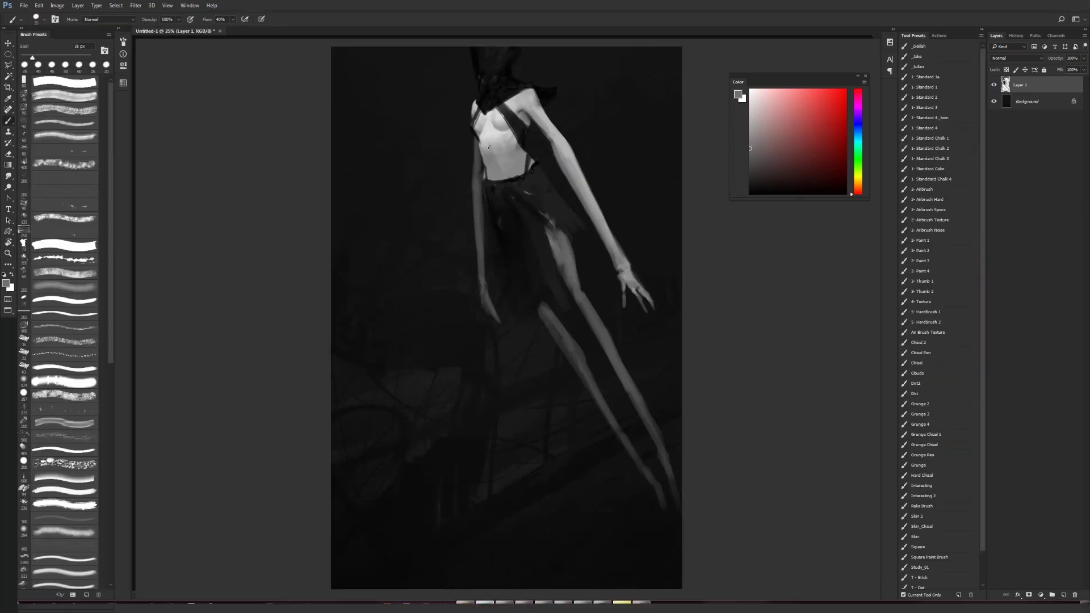
drag(311, 197, 485, 204)
drag(650, 152, 512, 186)
key(F2)
key(z)
click(514, 187)
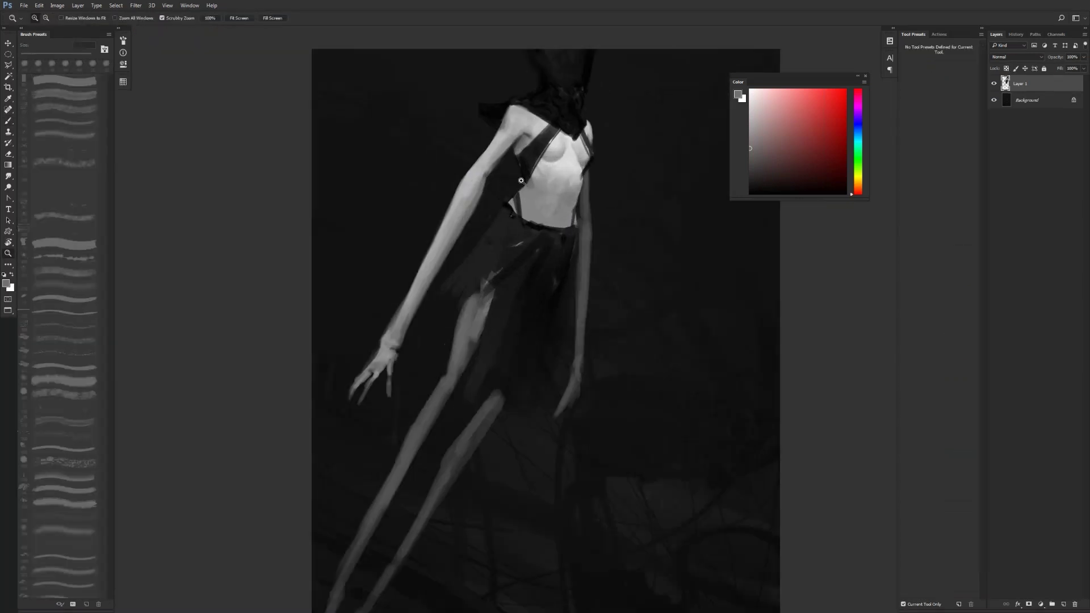
Step: Shade the abdomen below the ribs with a 70 px brush, alternating picked light greys and tones sampled from the torso
key(b)
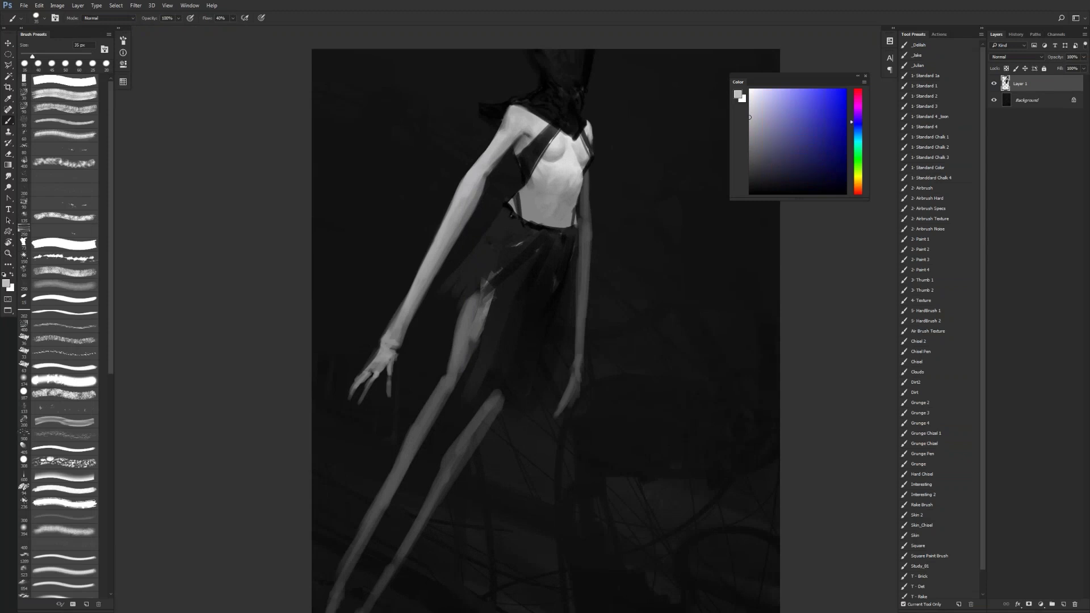
key(d)
key(bracketright)
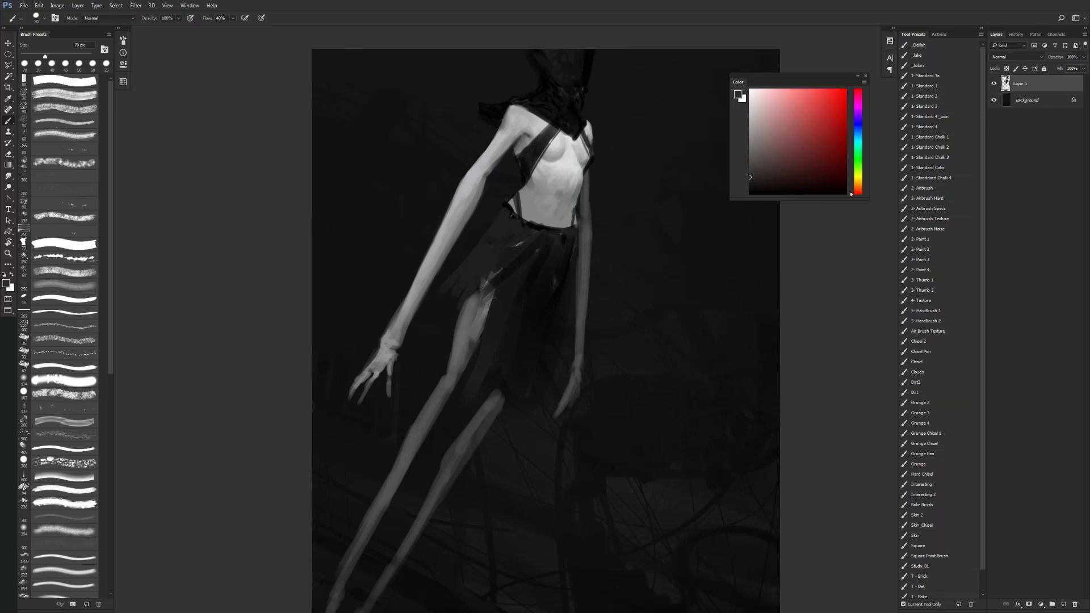
drag(570, 185, 563, 196)
click(749, 142)
click(749, 106)
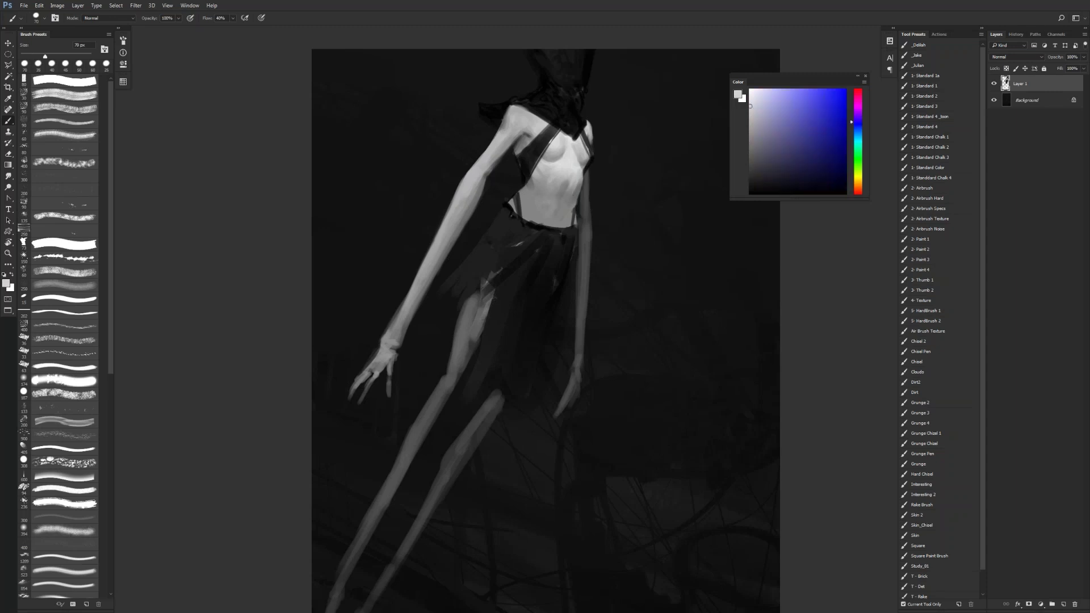
alt+click(564, 196)
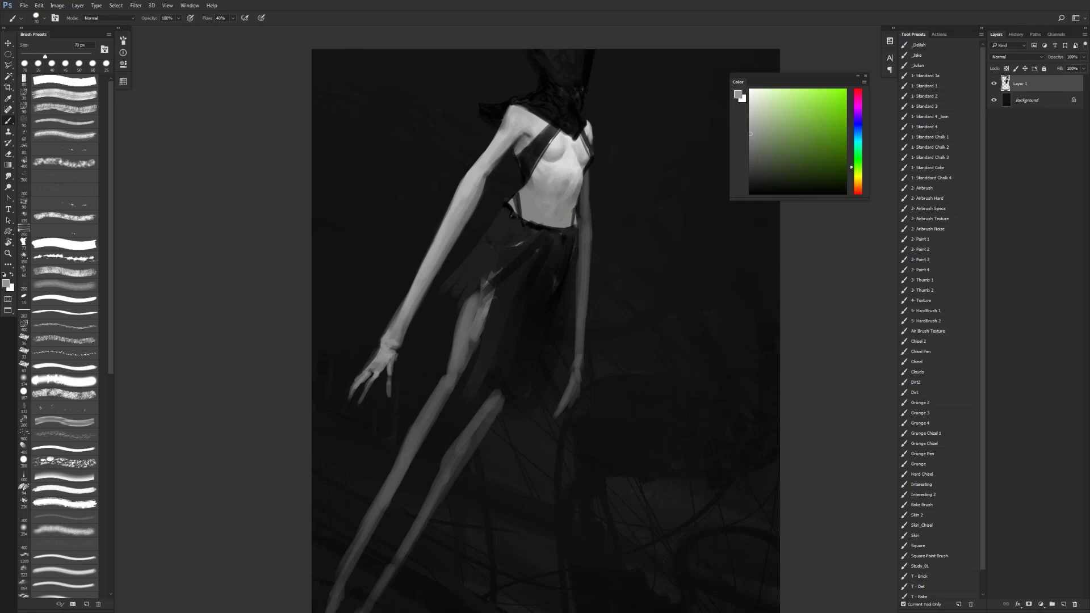
click(749, 105)
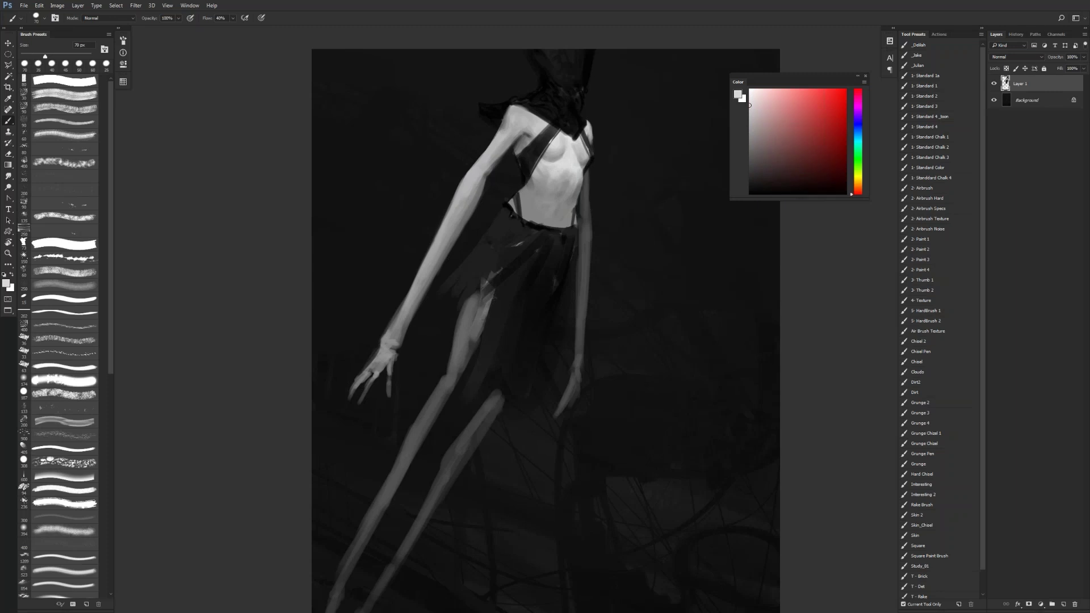
alt+click(544, 206)
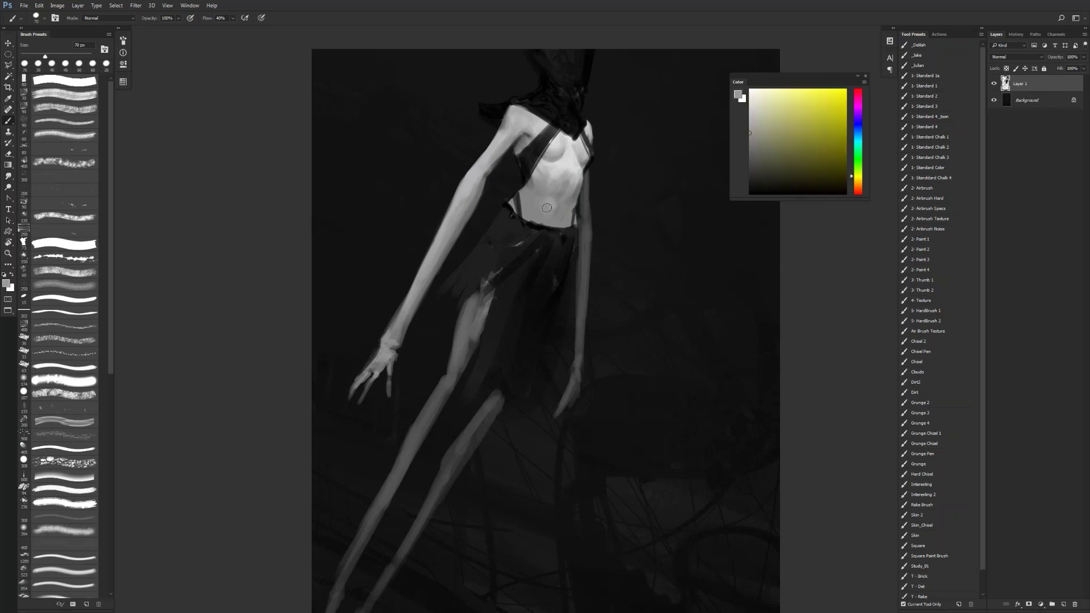
Step: Check the figure mirrored, and refine the lower abdomen shading with the sampled grey in full-screen mode without panels
key(z)
alt+click(545, 230)
key(ctrl+alt+h)
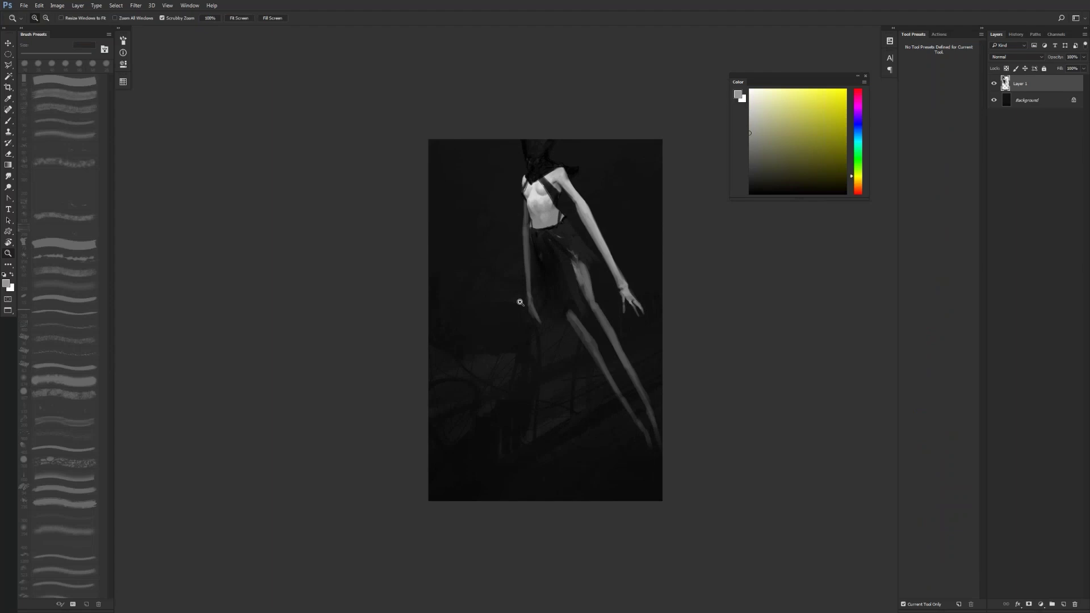
click(559, 209)
click(558, 213)
key(b)
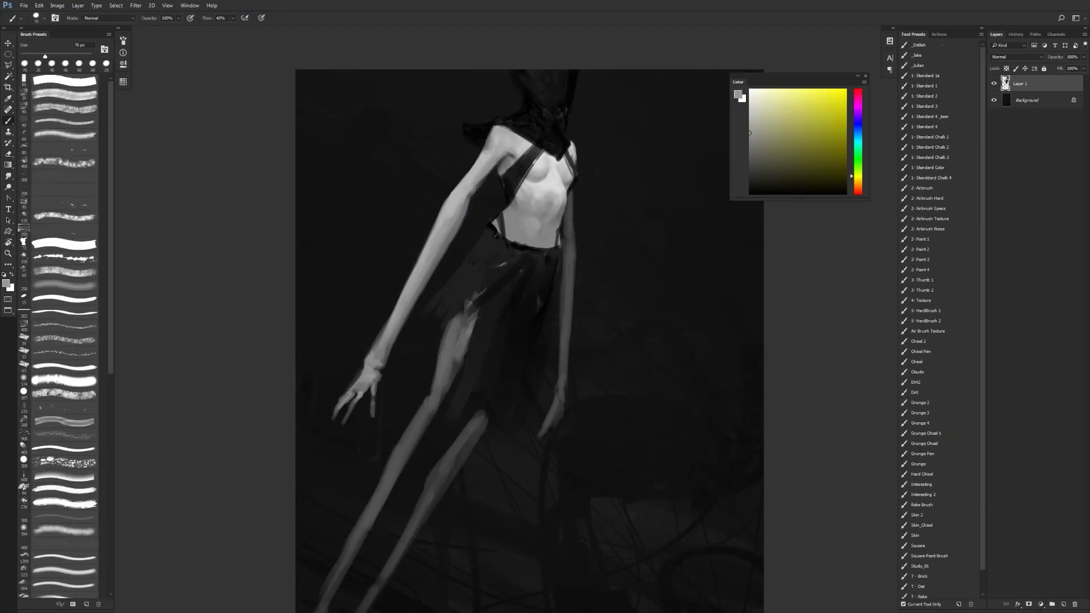
key(f)
click(514, 103)
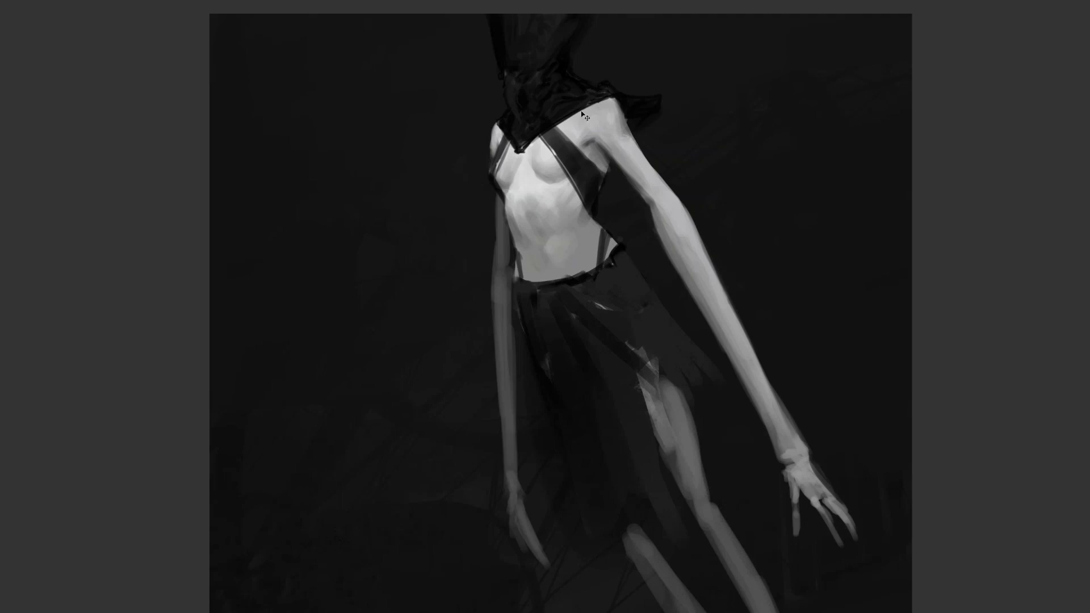
Step: Break up the outer edge of the collar over the near shoulder with small black strokes
key(F2)
alt+click(574, 129)
alt+click(577, 126)
ctrl+click(571, 139)
click(572, 139)
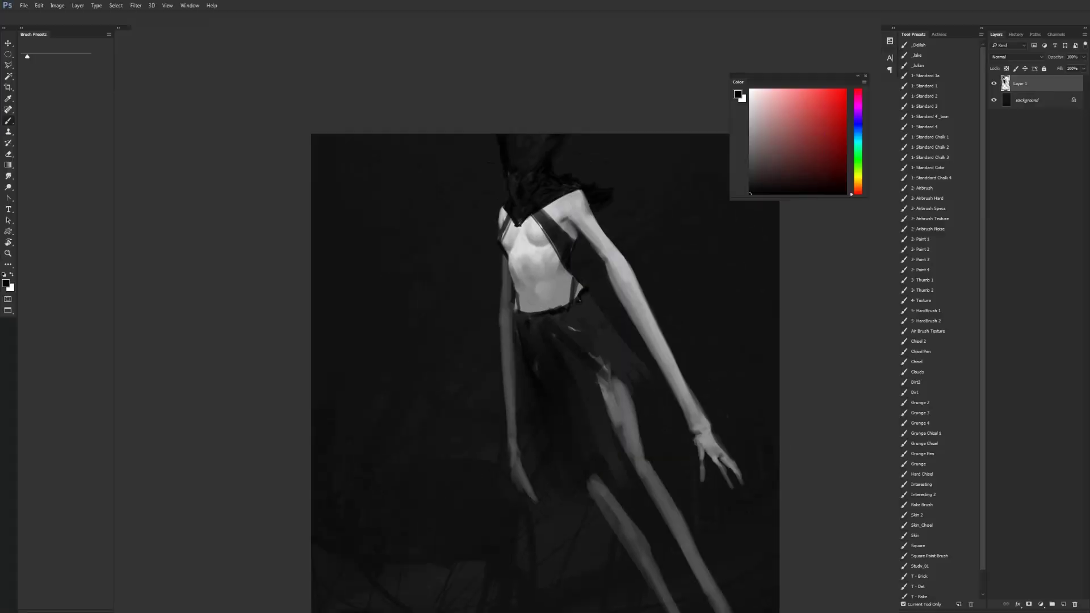
Step: Flip the canvas in full-screen mode and sweep dark strokes down the near side of the skirt over the upper thigh
key(f)
key(ctrl+shift+h)
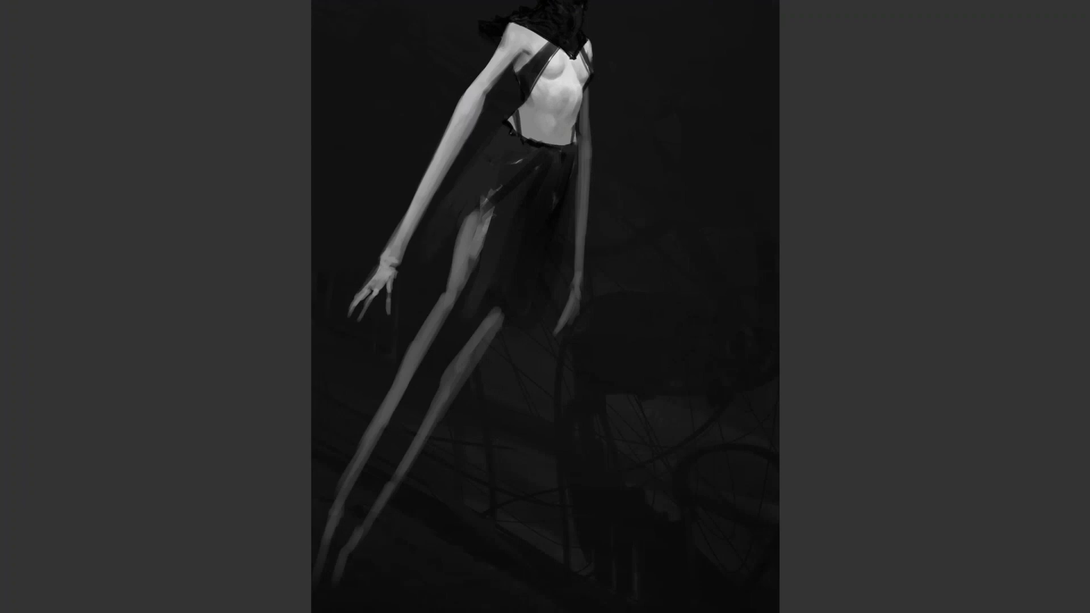
mouse_move(499, 188)
mouse_down()
mouse_move(421, 263)
mouse_move(426, 316)
mouse_up()
drag(480, 241, 426, 279)
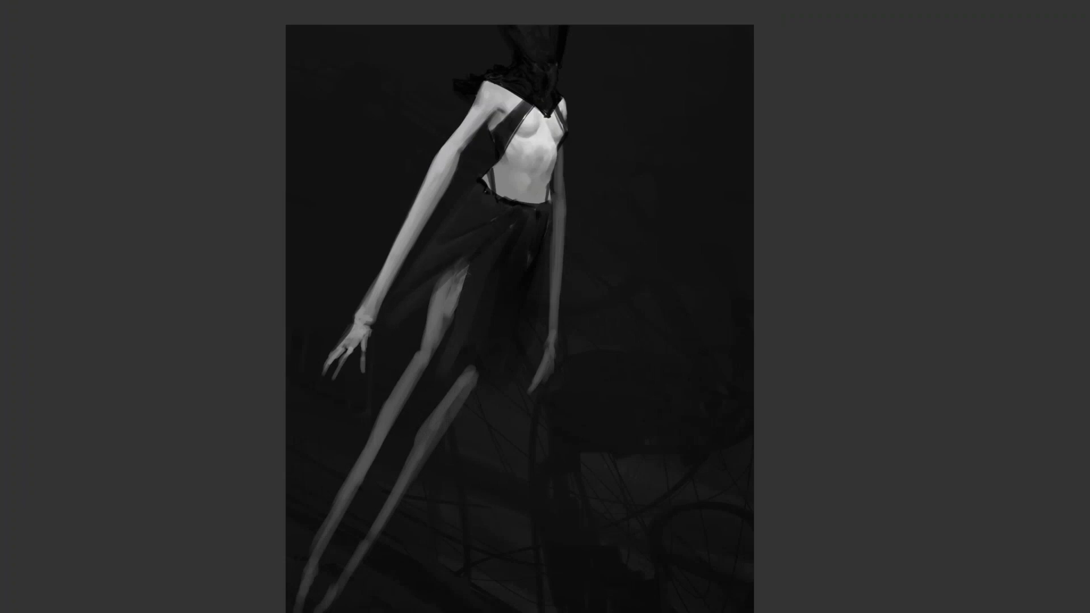
Step: Lighten the near thigh with pale grey strokes from the skirt edge down to the knee
scroll(499, 299, down, 3)
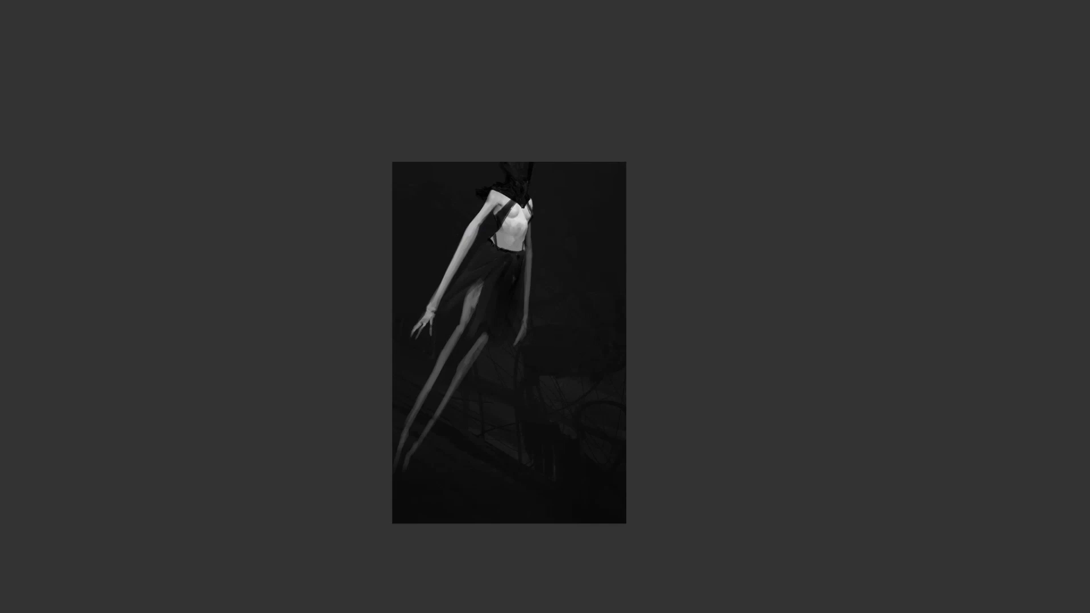
click(498, 288)
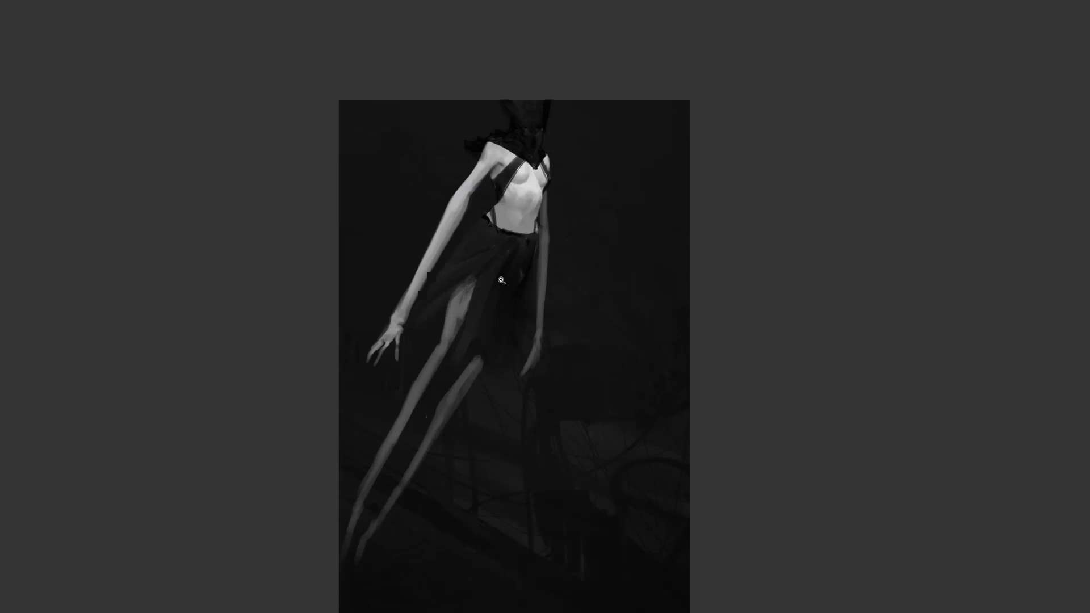
click(533, 188)
mouse_move(513, 226)
mouse_down()
mouse_move(554, 142)
mouse_move(466, 257)
mouse_move(451, 325)
mouse_move(490, 239)
mouse_move(419, 379)
mouse_move(431, 360)
mouse_up()
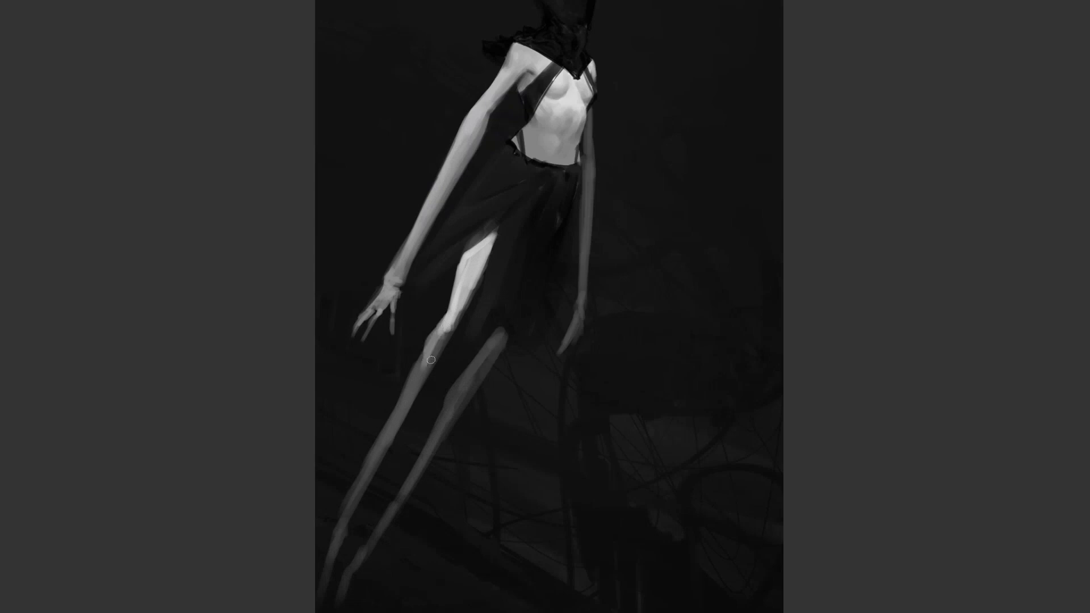
Step: Paint over the near thigh, knee and upper shin with sampled grey strokes to even out their tones
mouse_move(431, 360)
mouse_down()
mouse_move(465, 261)
mouse_move(465, 280)
mouse_move(492, 231)
mouse_move(458, 302)
mouse_up()
alt+click(488, 250)
drag(436, 340, 407, 397)
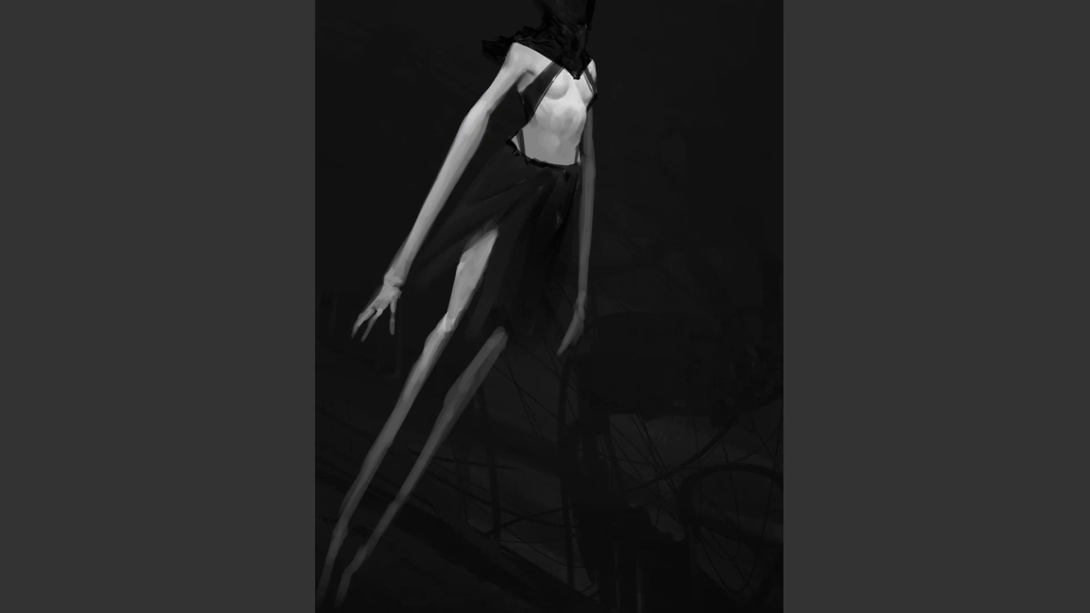
Step: Compare the whole figure mirrored and unmirrored at a reduced zoom, examining the pose, near arm and legs
drag(553, 149, 593, 241)
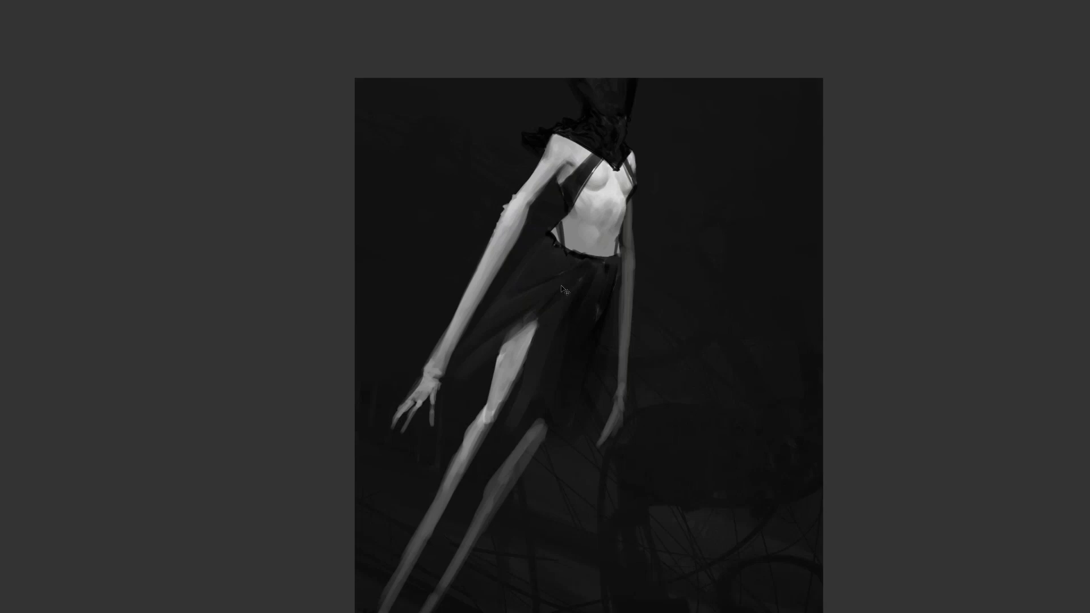
key(m)
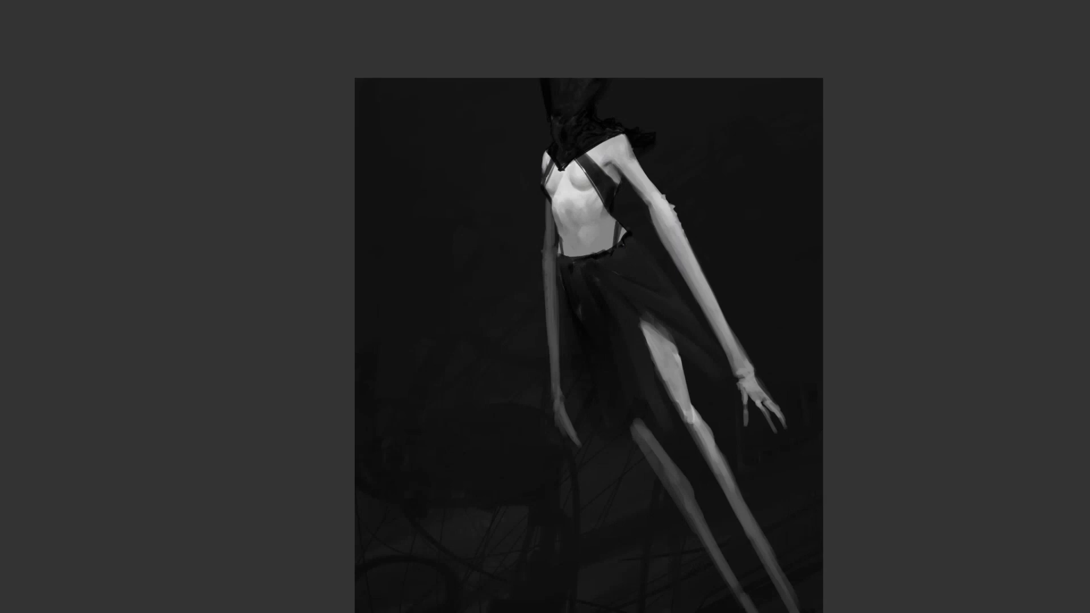
key(ctrl+minus)
key(m)
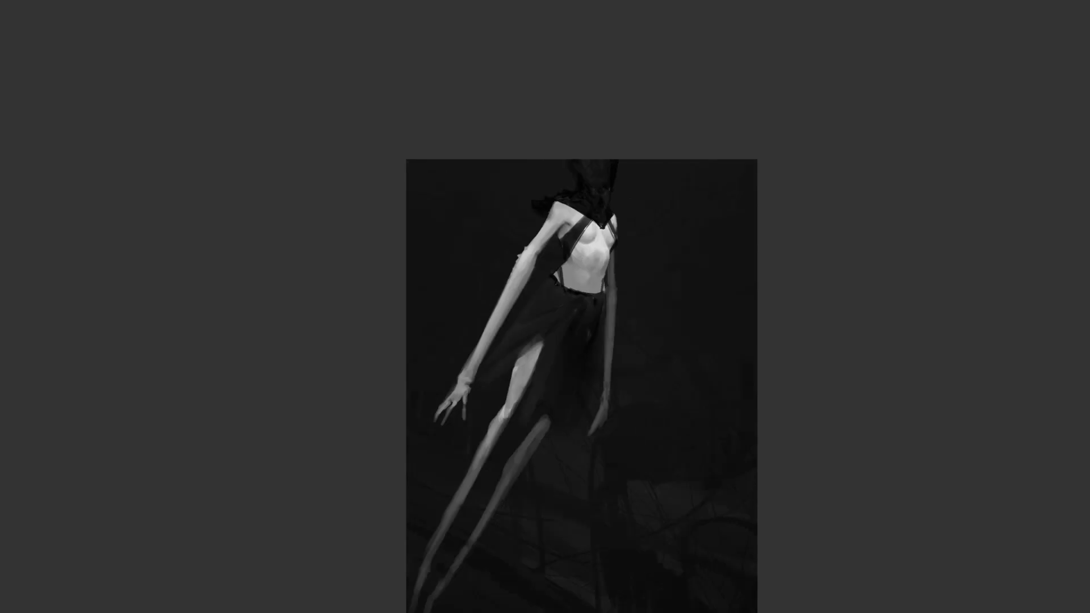
drag(553, 322, 565, 268)
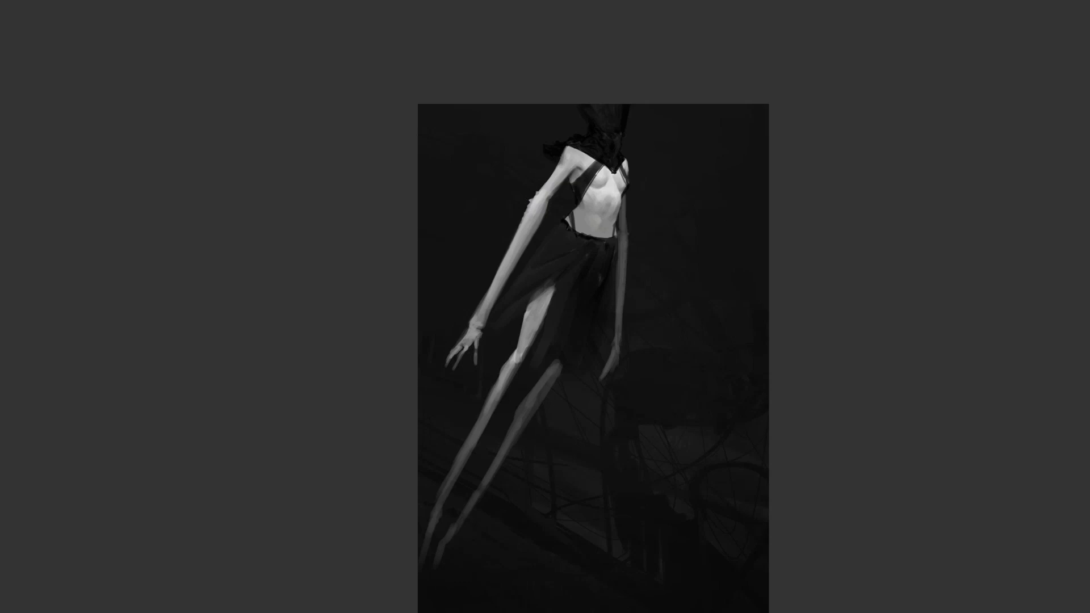
drag(602, 288, 511, 290)
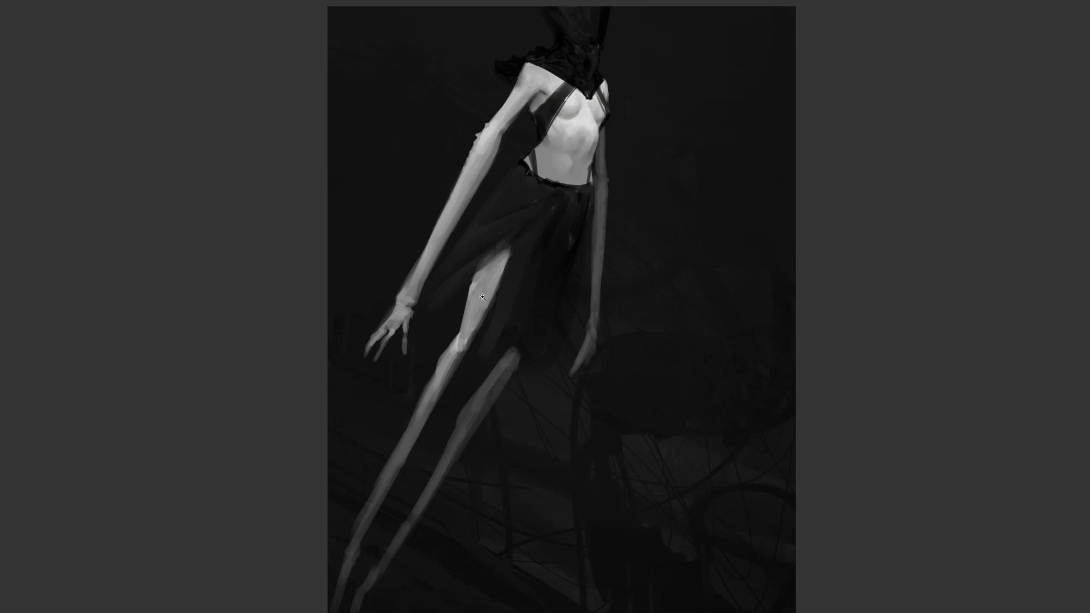
click(473, 332)
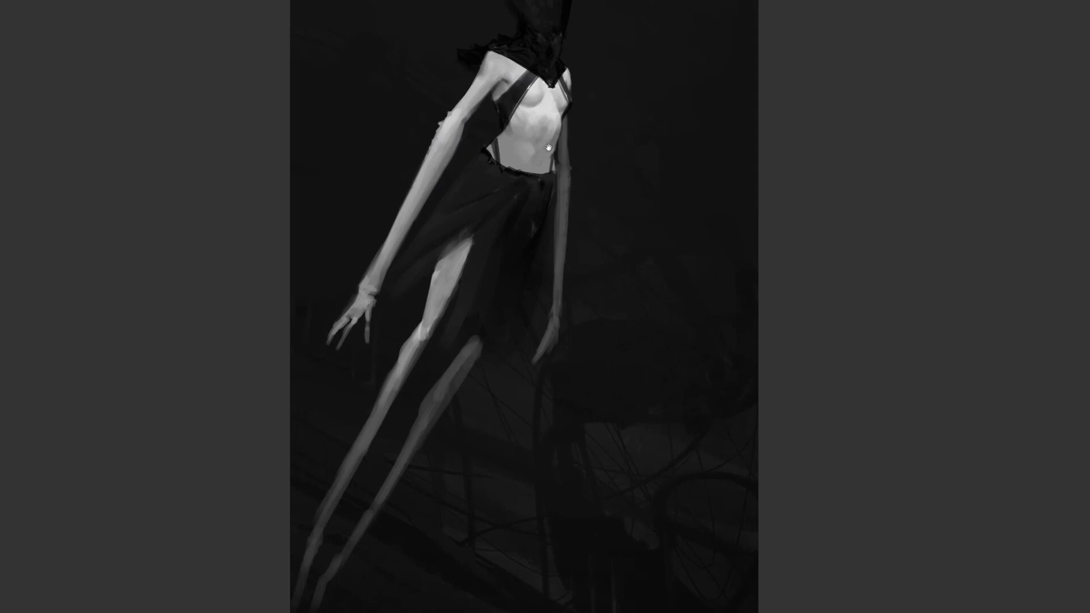
Step: Refine the shading of the ribcage and abdomen, and check the torso in mirrored view and at a smaller size
drag(549, 148, 546, 180)
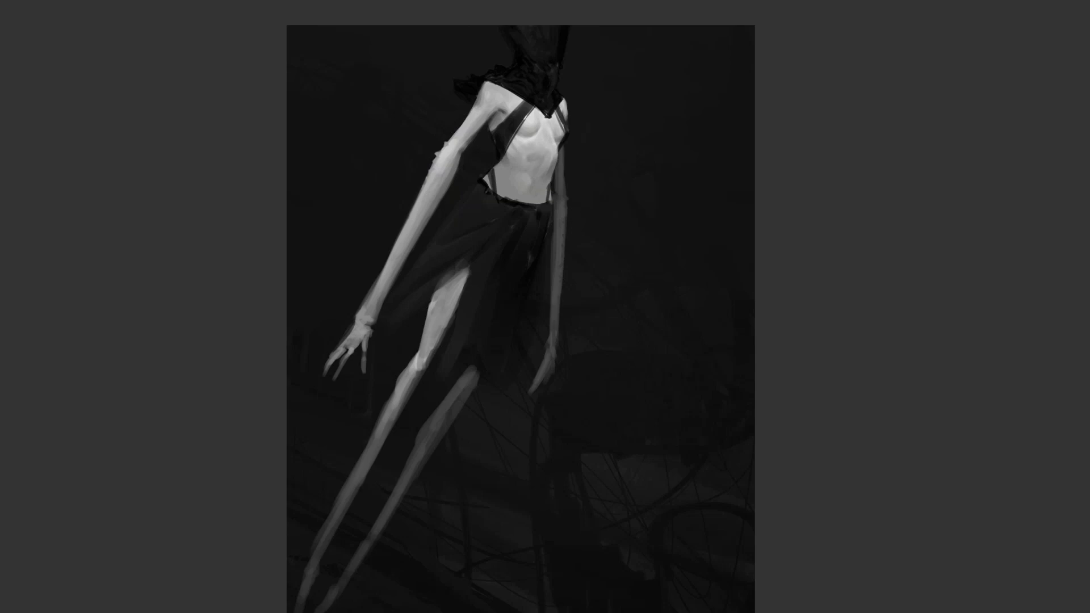
key(ctrl+shift+h)
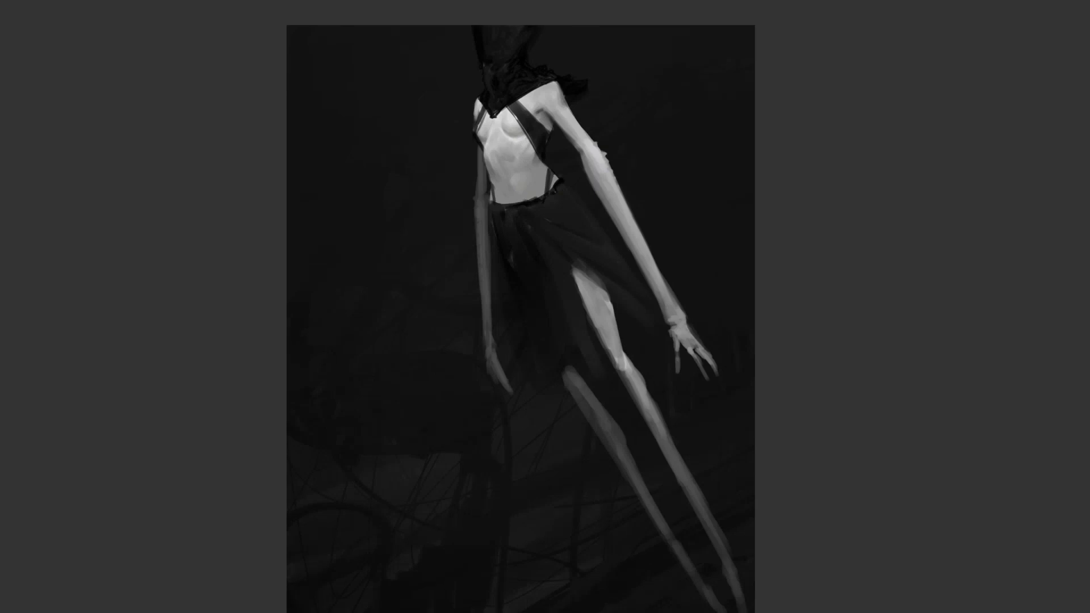
key(m)
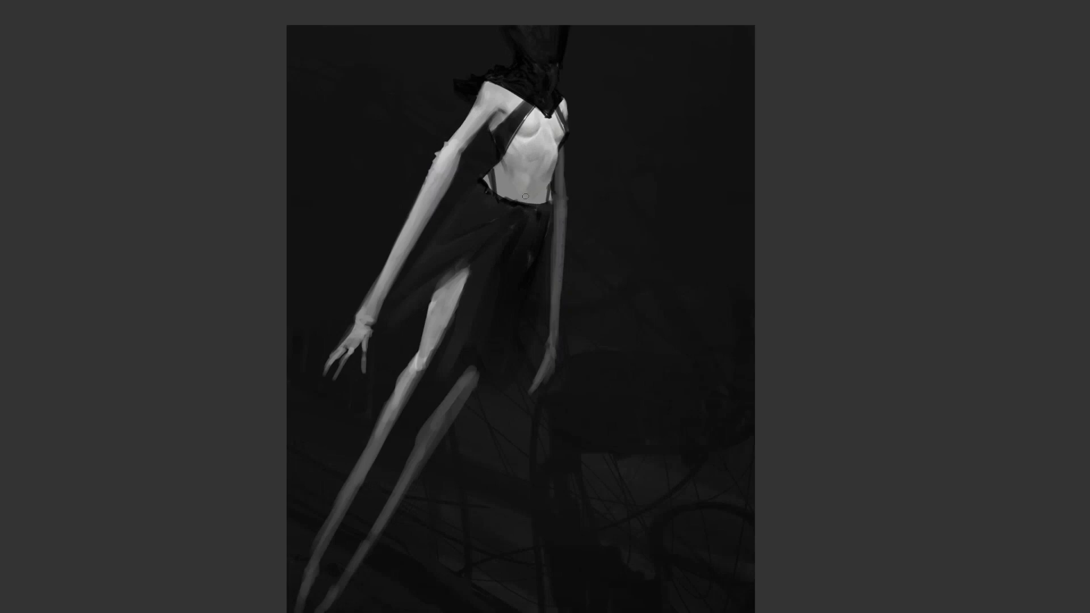
alt+click(542, 202)
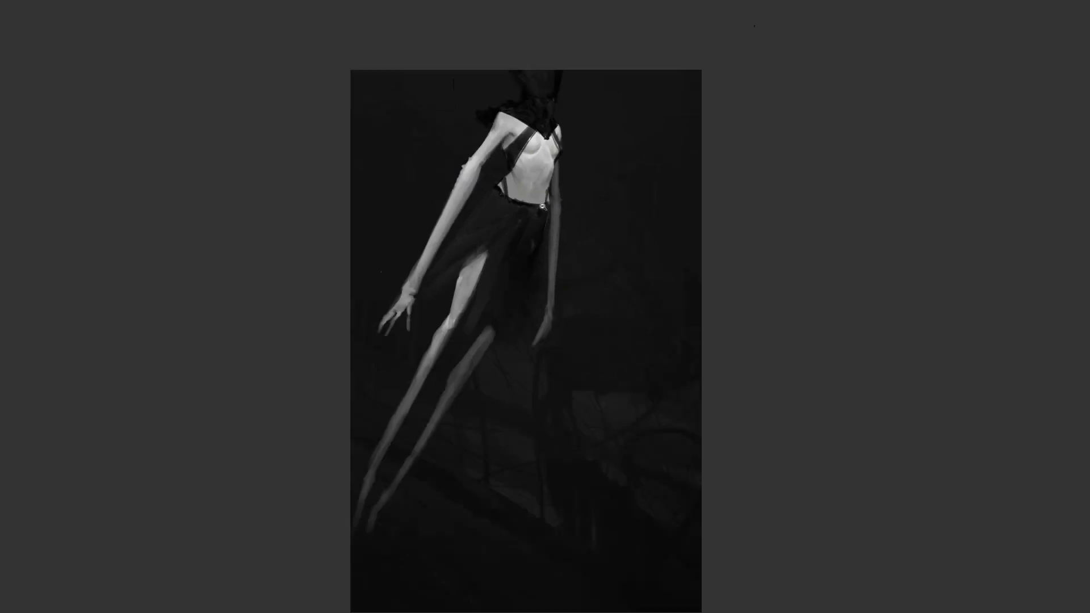
alt+click(544, 203)
Step: Flip the canvas and soften the lower rib and upper abdomen shading with short strokes of a sampled light grey
key(ctrl+shift+h)
ctrl+click(585, 237)
ctrl+click(585, 239)
drag(579, 222, 563, 262)
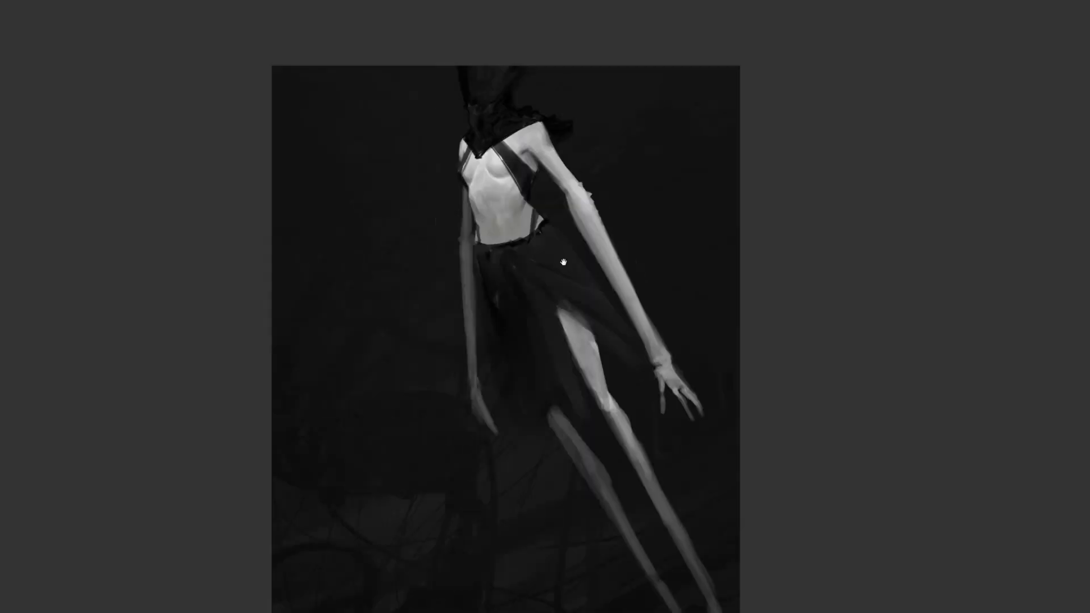
mouse_move(469, 185)
mouse_down()
mouse_move(473, 202)
mouse_move(481, 195)
mouse_up()
alt+click(506, 176)
mouse_move(488, 195)
mouse_down()
mouse_move(498, 196)
mouse_move(488, 199)
mouse_up()
key(ctrl+shift+h)
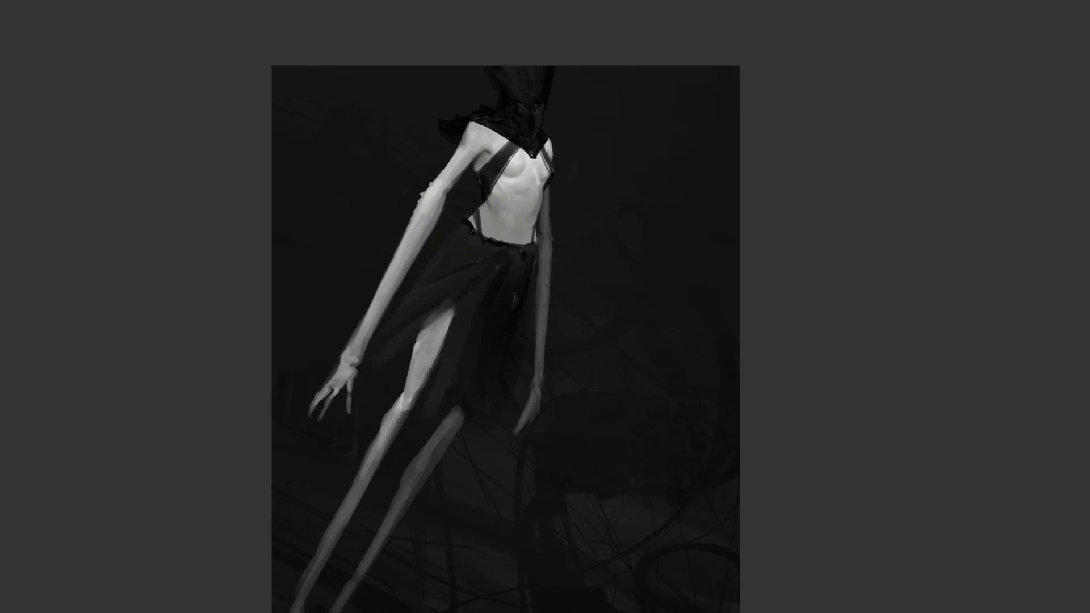
mouse_move(531, 200)
mouse_down()
mouse_move(525, 218)
mouse_move(529, 202)
mouse_move(523, 215)
mouse_move(513, 208)
mouse_up()
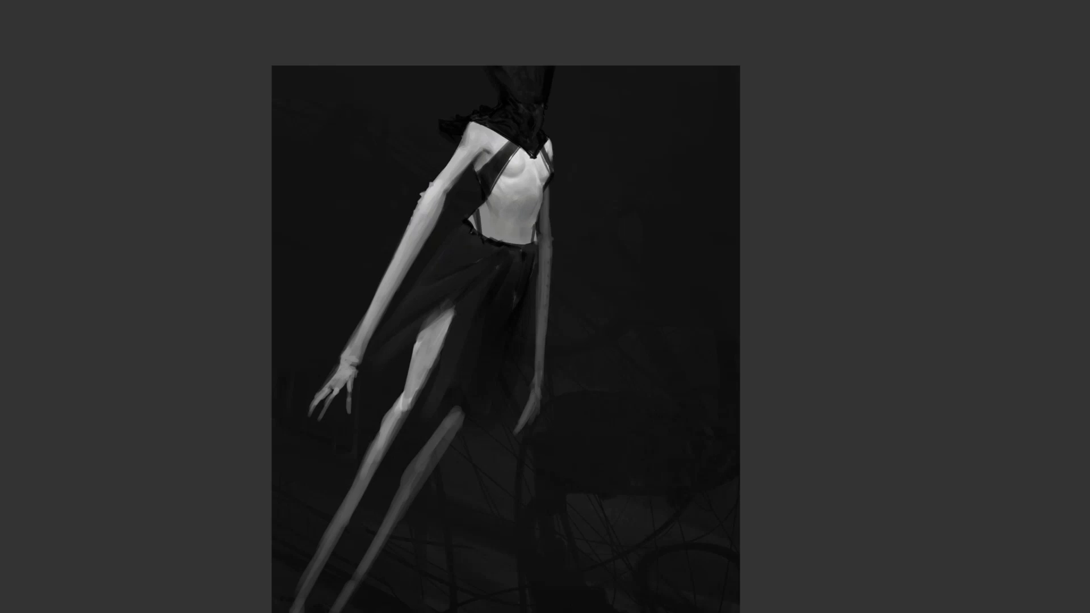
Step: Touch up the shading between and below the breasts in mirrored view, and compare both canvas orientations
key(m)
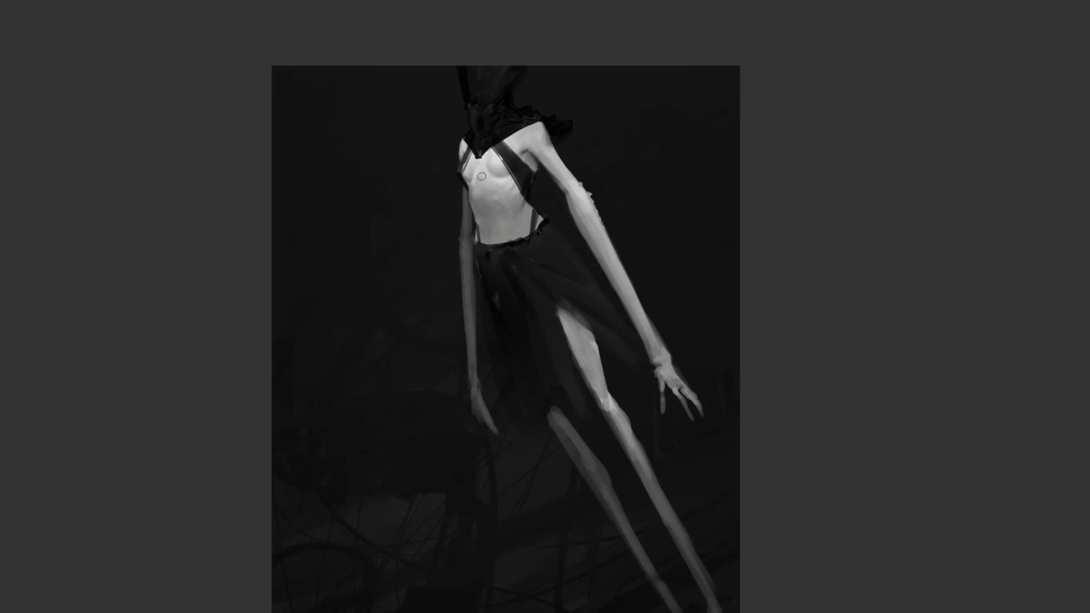
drag(489, 157, 498, 171)
key(m)
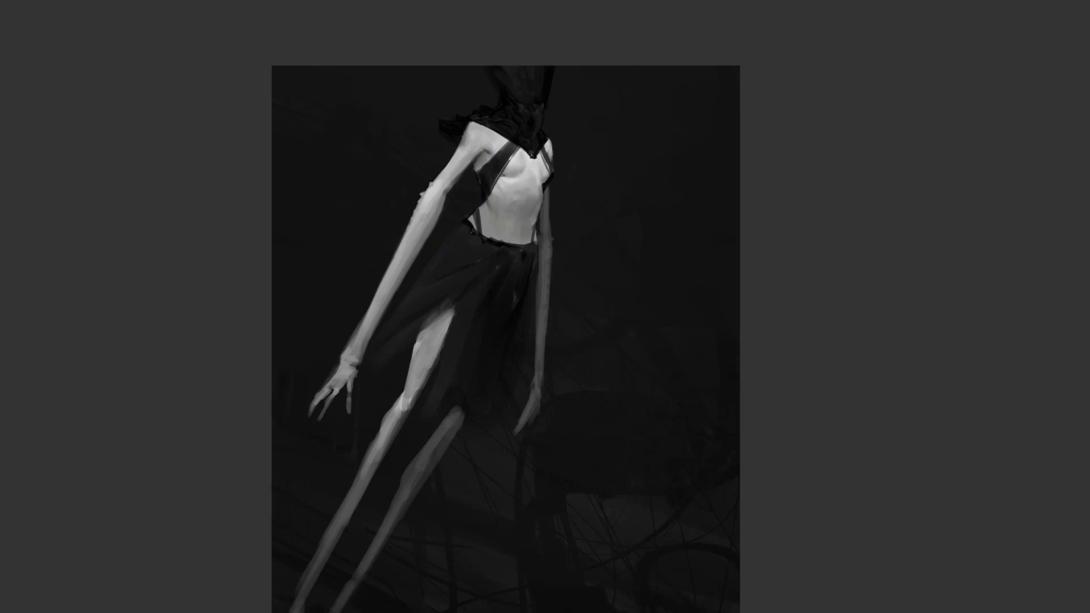
key(m)
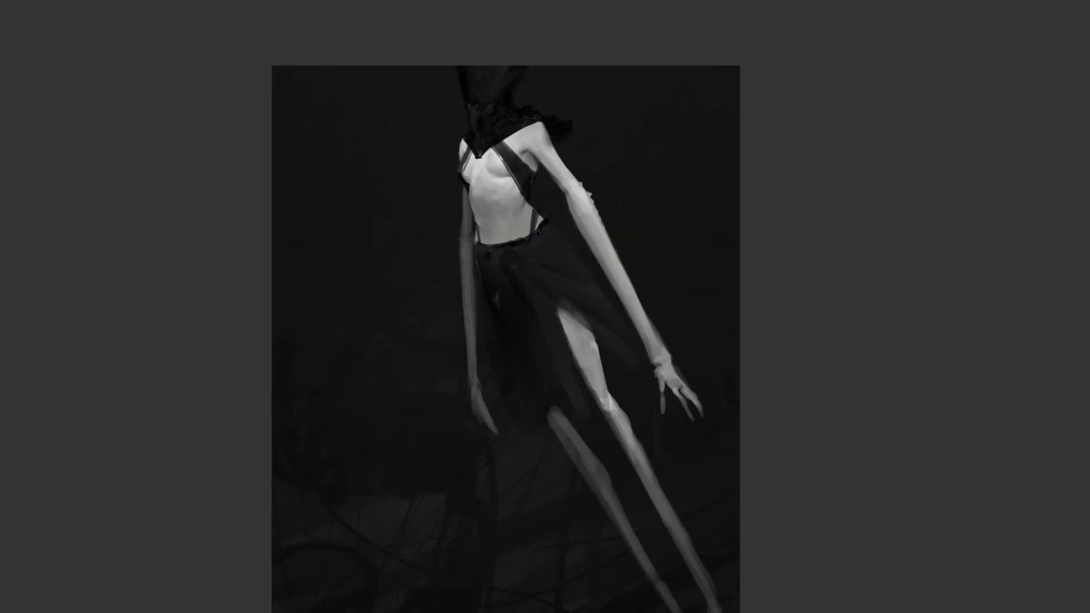
Step: Touch up the shading on the figure's torso and mirror the canvas both ways to check the proportions
drag(481, 179, 481, 190)
key(ctrl+shift+h)
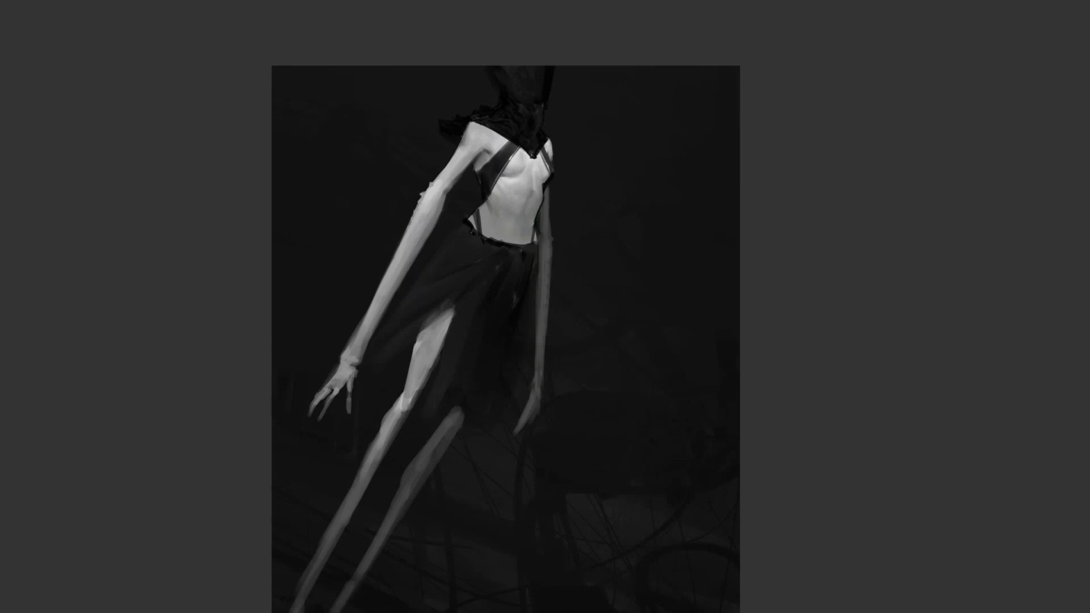
drag(536, 256, 524, 300)
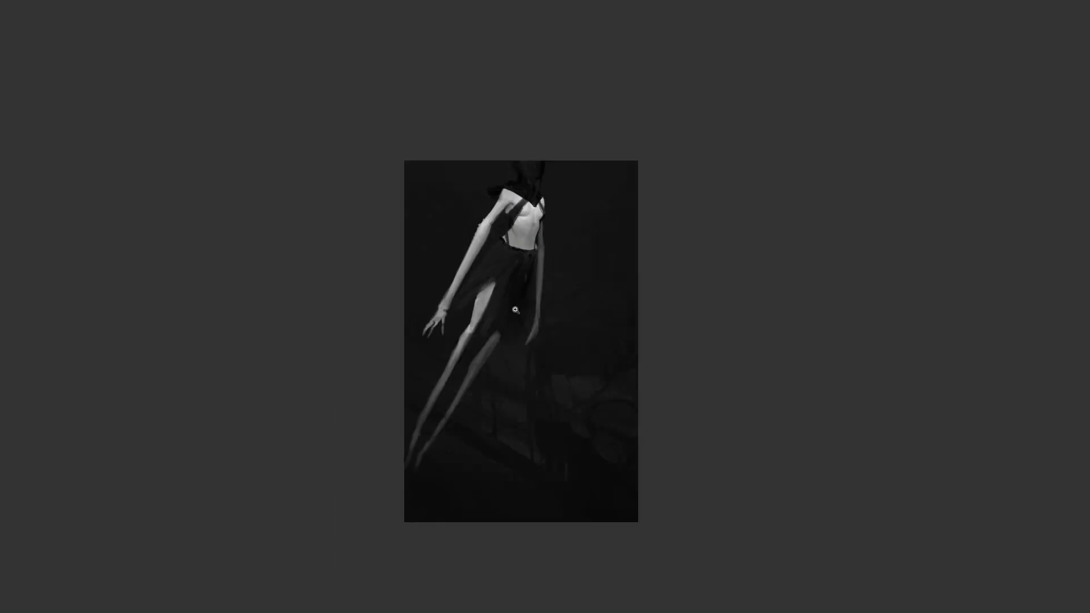
key(h)
click(494, 213)
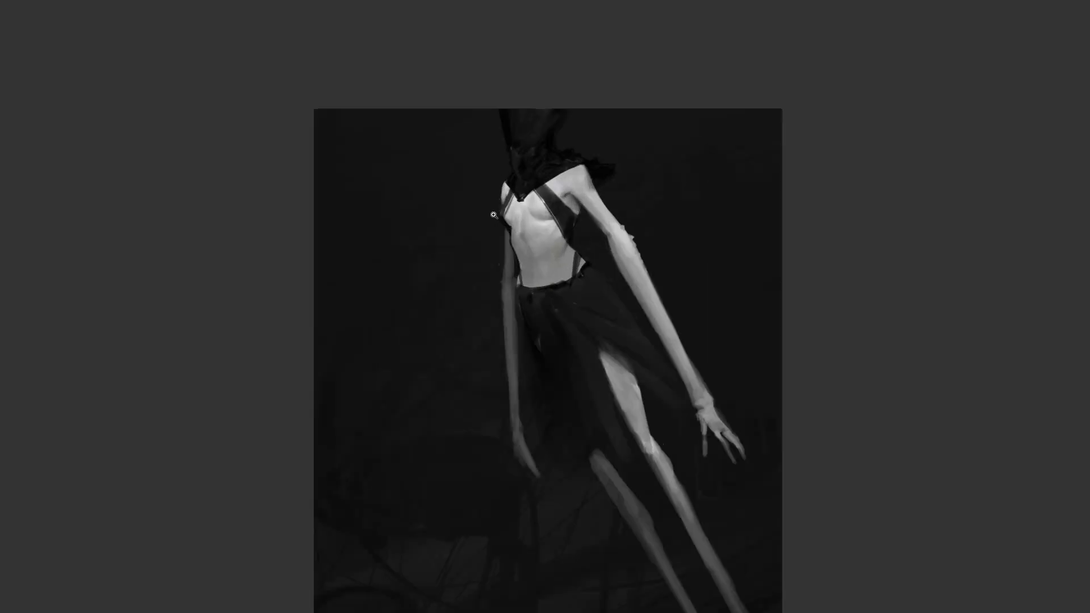
click(493, 215)
drag(538, 256, 508, 149)
drag(480, 72, 475, 94)
key(ctrl+z)
key(ctrl+z)
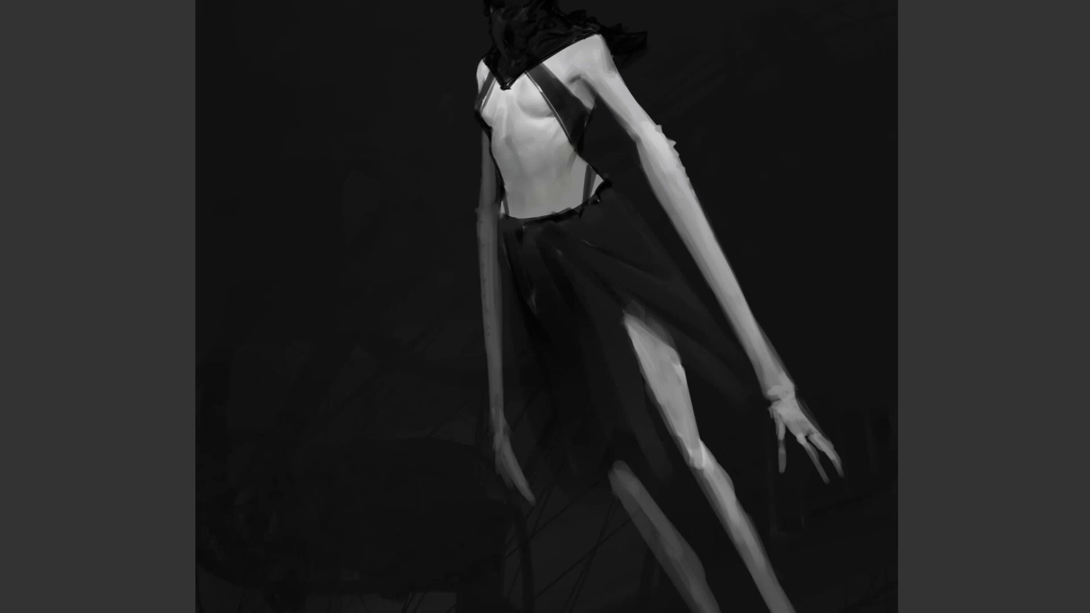
Step: Mirror the canvas and paint darker folds down the skirt, extending its hem softly over the back knee
alt+click(471, 287)
alt+click(471, 289)
alt+click(470, 288)
key(ctrl+shift+h)
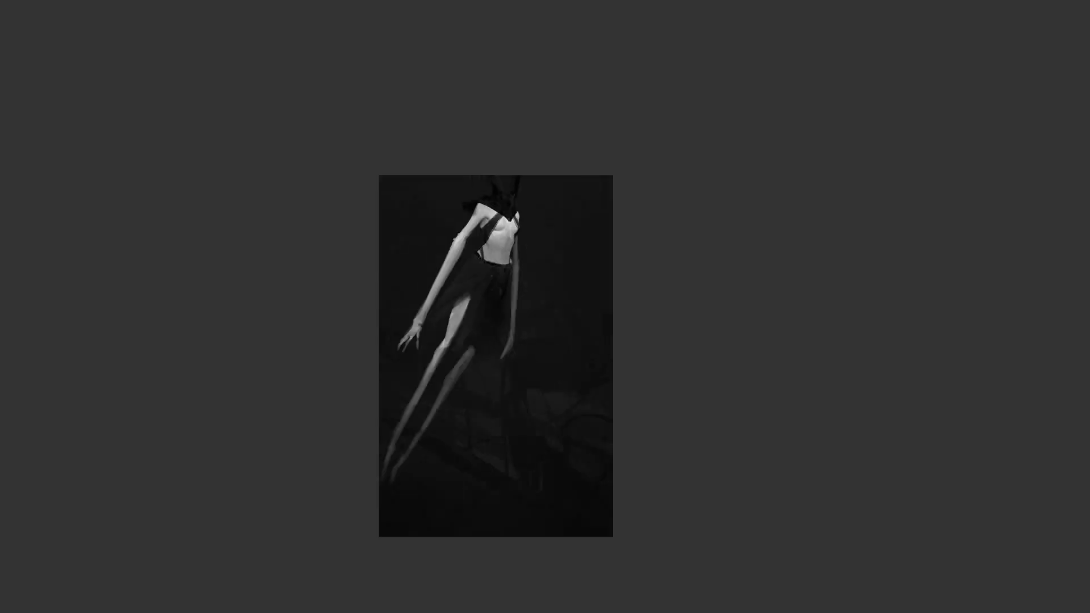
click(518, 277)
ctrl+click(518, 277)
drag(556, 254, 642, 163)
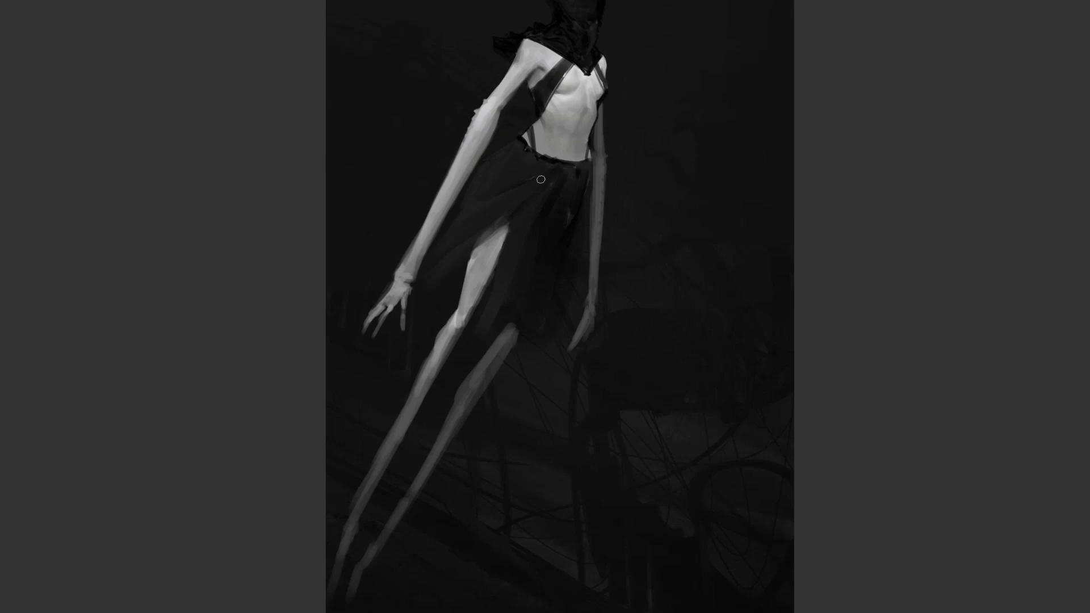
drag(504, 228, 470, 309)
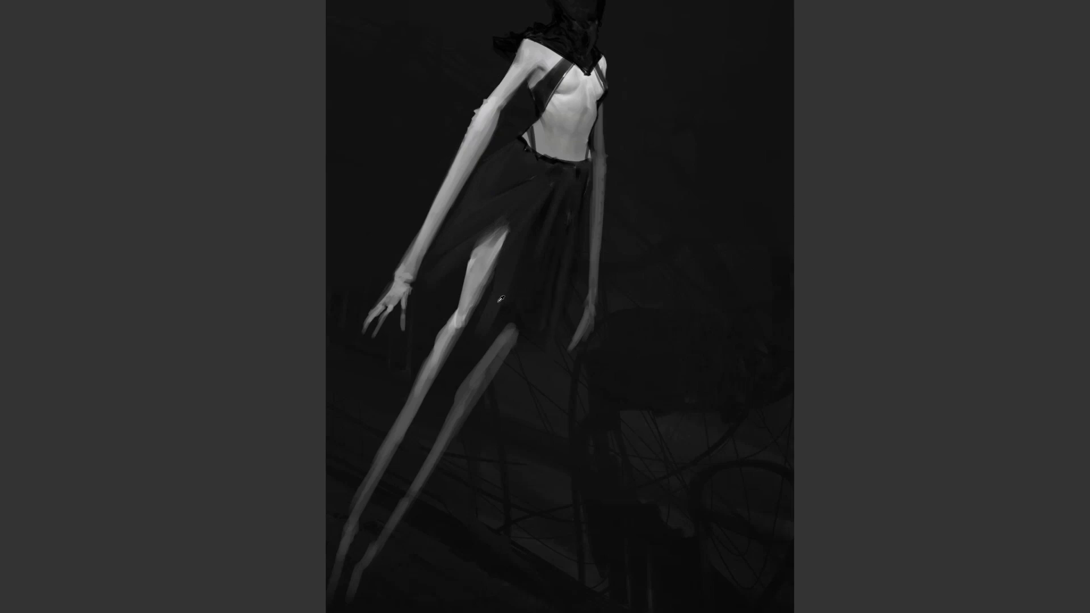
drag(501, 341, 511, 330)
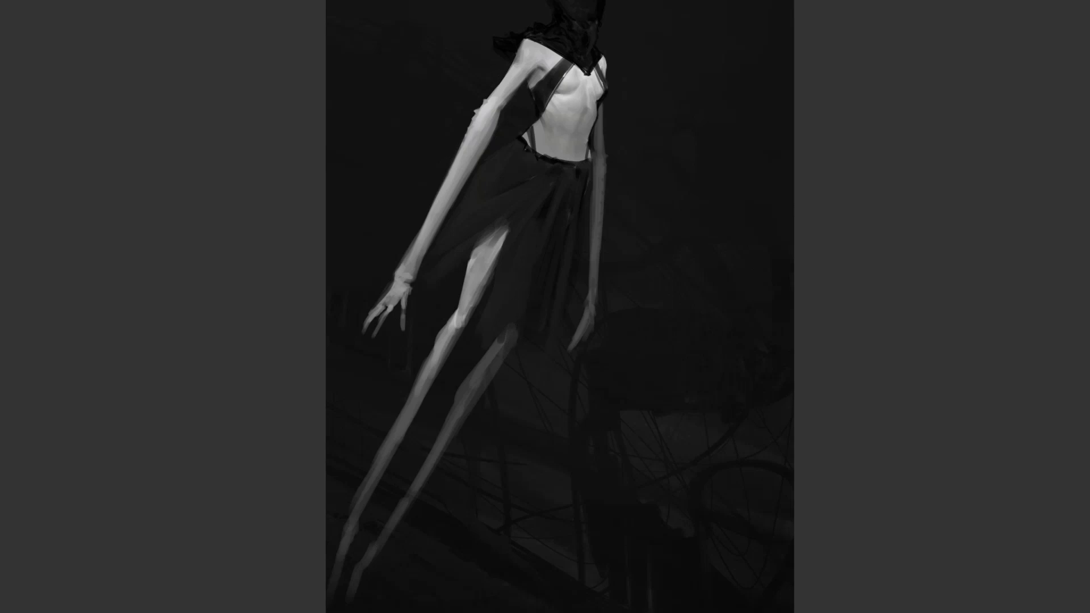
Step: Mirror the canvas and paint thin dark straps running diagonally across the lower torso to the waistband
alt+click(523, 366)
alt+click(523, 366)
alt+click(523, 366)
key(ctrl+shift+h)
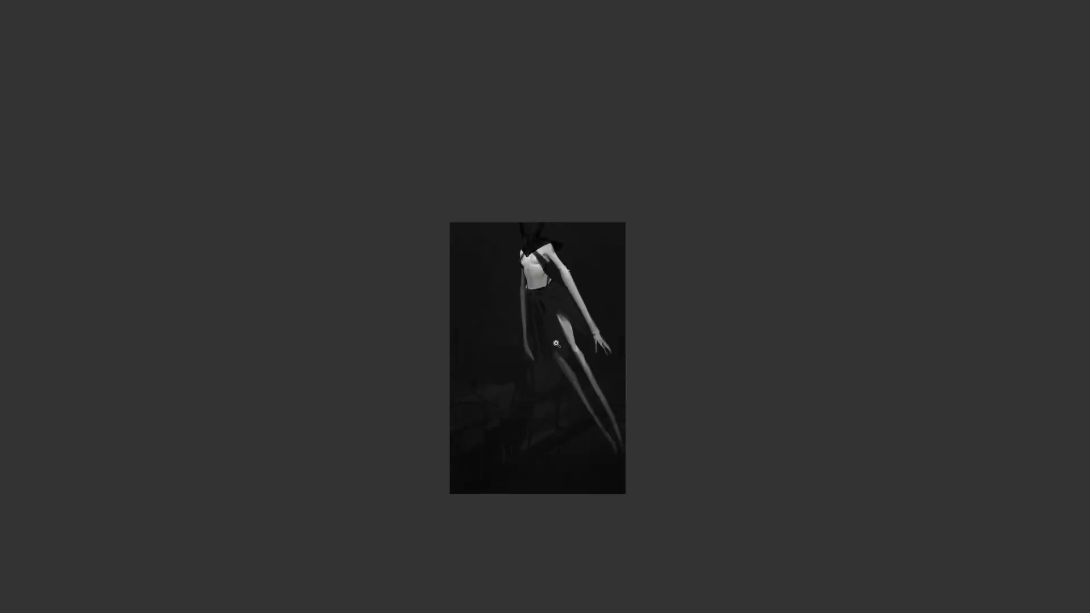
ctrl+click(563, 345)
click(563, 344)
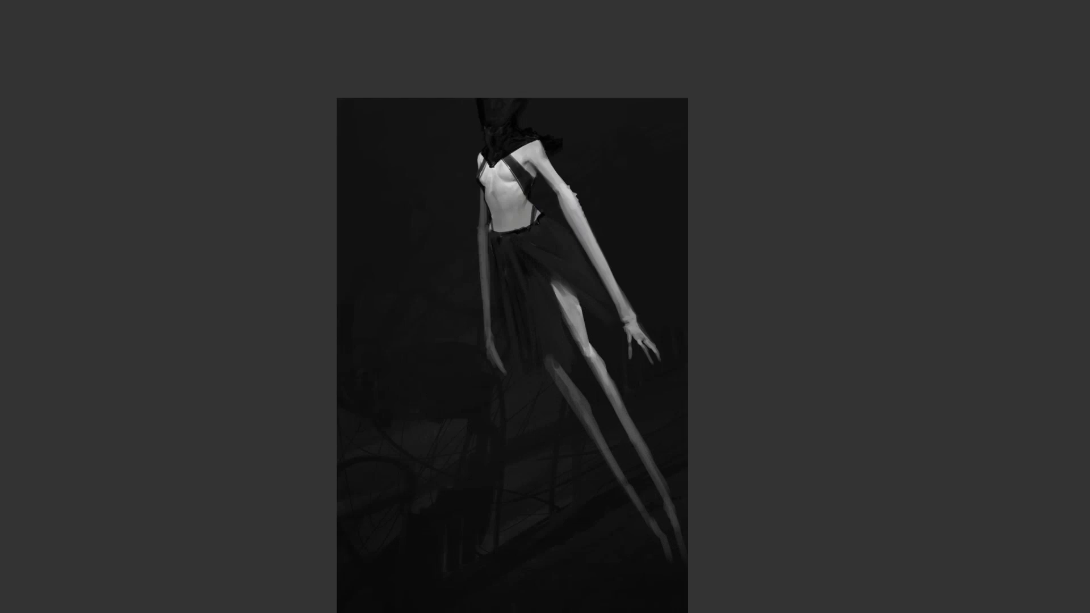
click(517, 255)
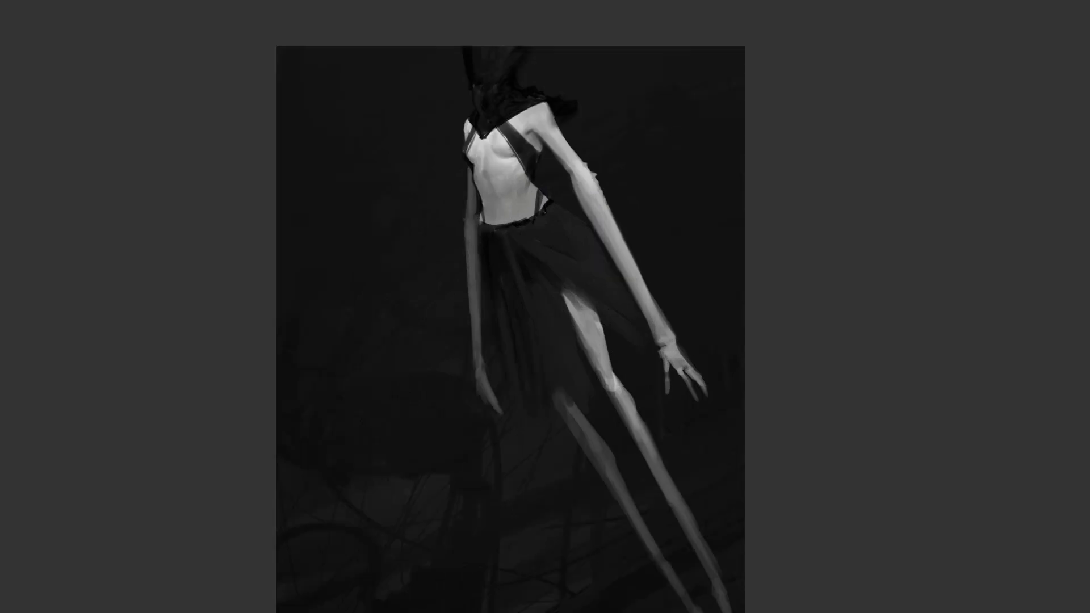
drag(483, 201, 497, 228)
mouse_move(534, 185)
mouse_down()
mouse_move(504, 224)
mouse_move(509, 217)
mouse_up()
key(m)
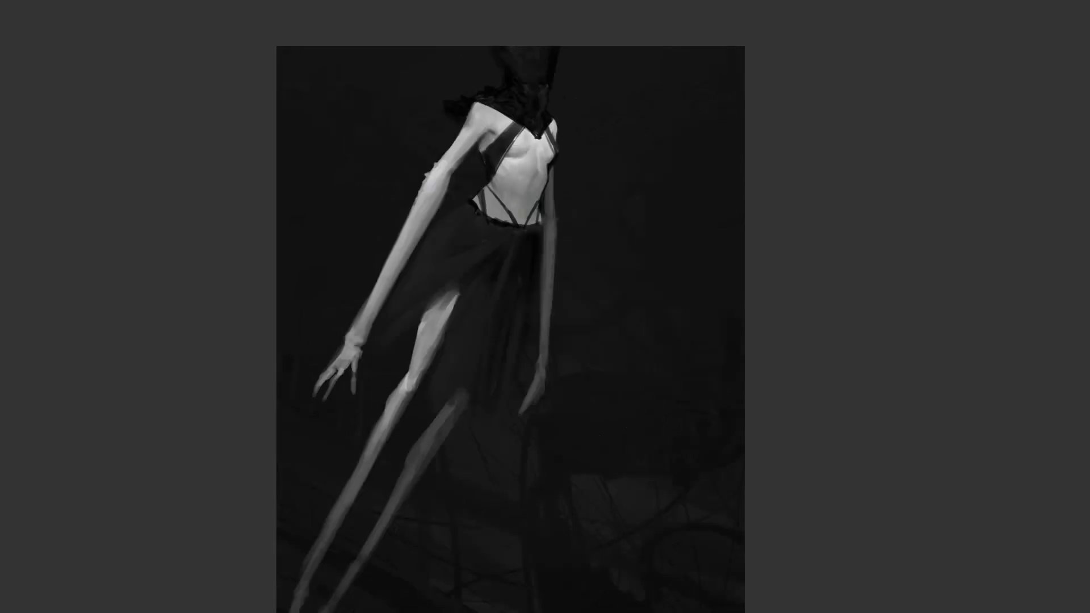
Step: Draw thin dark looping chains hanging from the lower edge of the ruffled collar, checking them in the mirrored view
drag(521, 131, 541, 140)
key(m)
drag(514, 116, 535, 110)
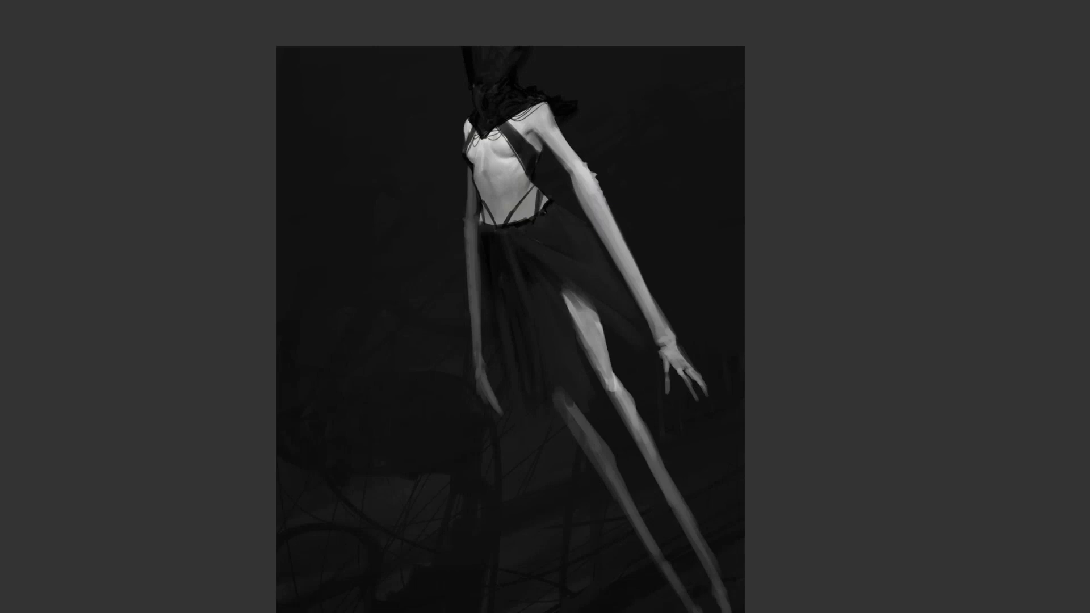
key(ctrl+shift+h)
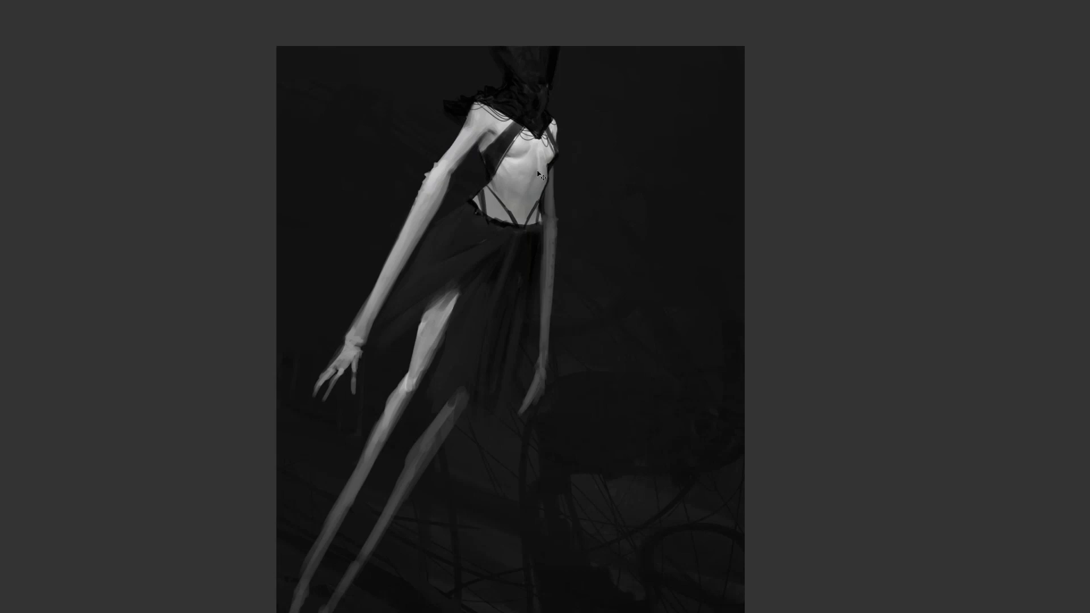
Step: Paint bright highlight strokes along the skirt's waistband at both hips and check them by mirroring the canvas
drag(514, 301, 518, 251)
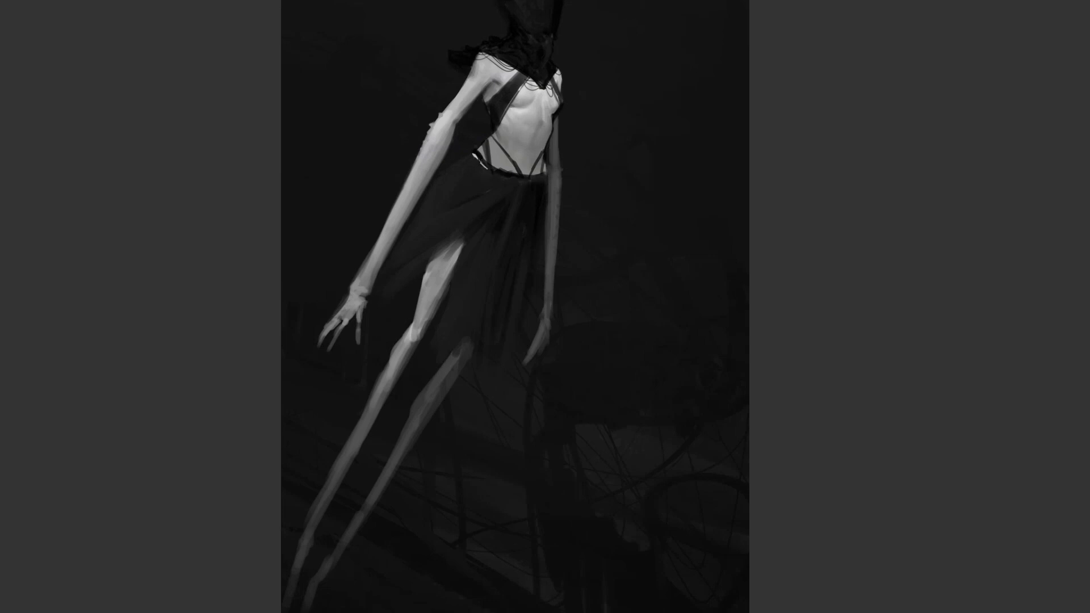
drag(544, 173, 542, 182)
drag(631, 251, 628, 297)
key(ctrl+shift+h)
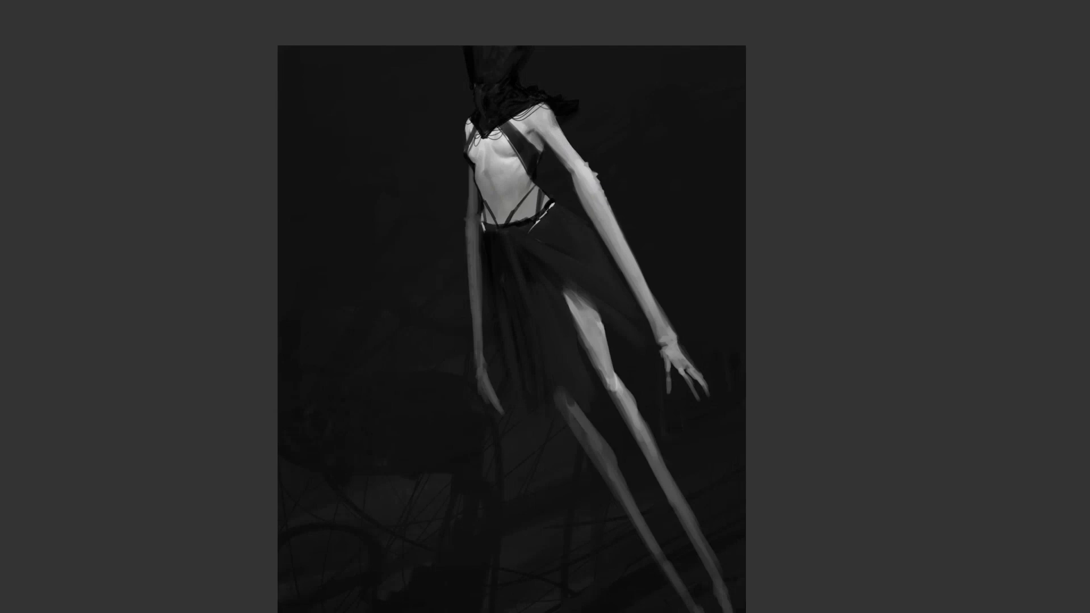
key(ctrl+shift+h)
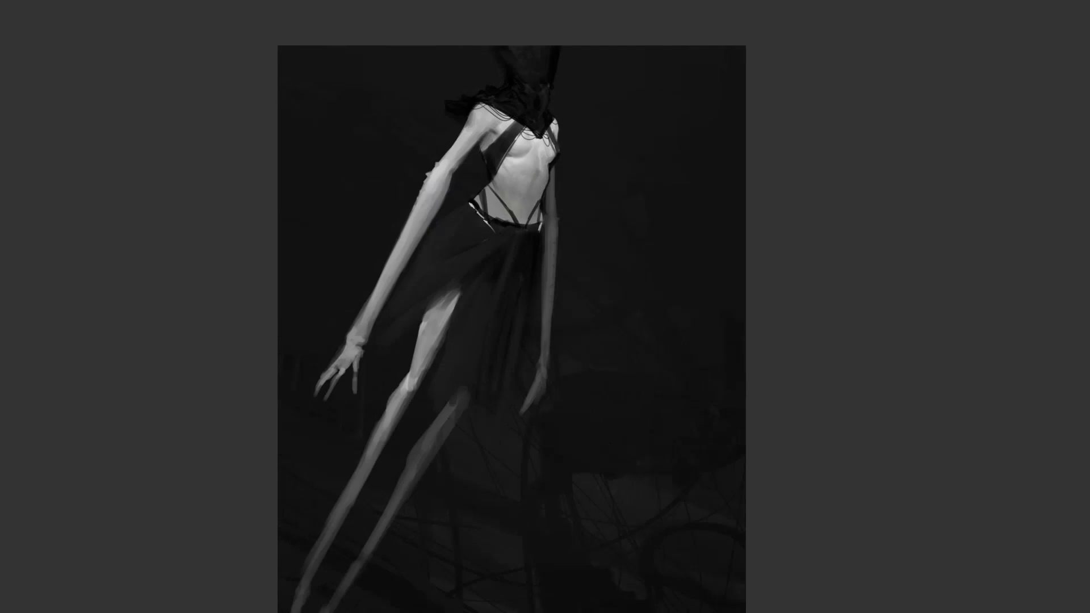
Step: Paint long dark tapering shapes extending sideways behind both shoulders, touch up the outstretched forearm, and mirror the canvas
mouse_move(449, 127)
mouse_down()
mouse_move(375, 115)
mouse_move(418, 110)
mouse_move(447, 125)
mouse_up()
drag(368, 108, 363, 116)
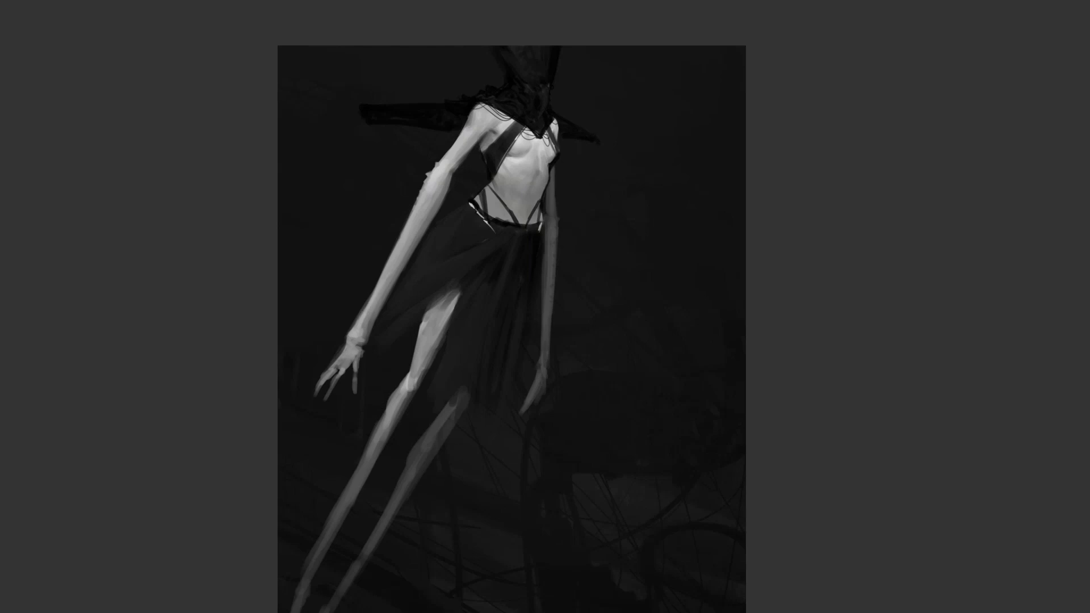
drag(370, 296, 355, 322)
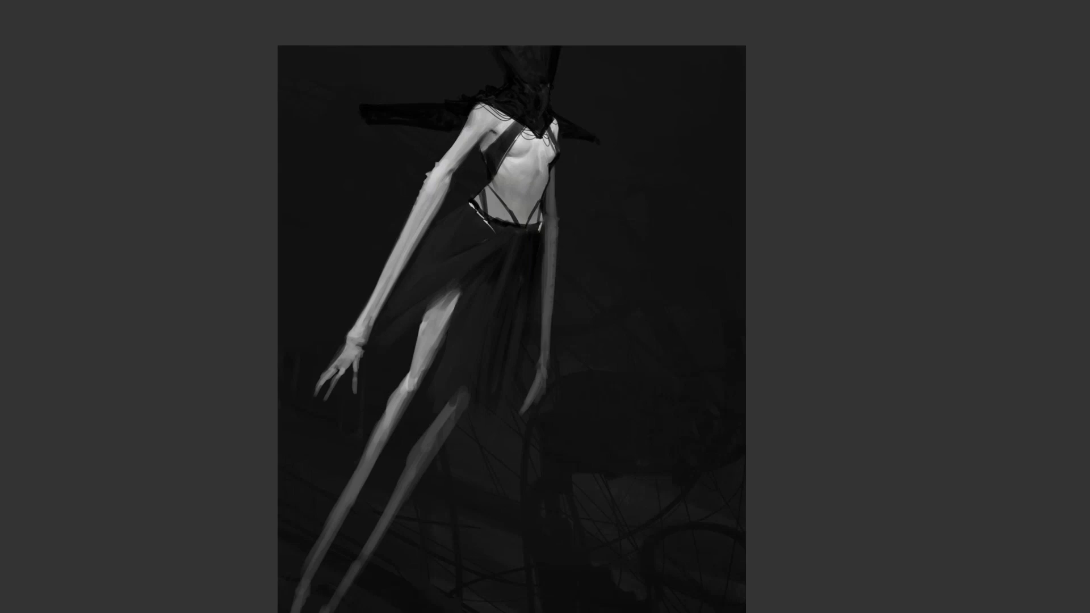
scroll(508, 180, down, 3)
key(ctrl+shift+h)
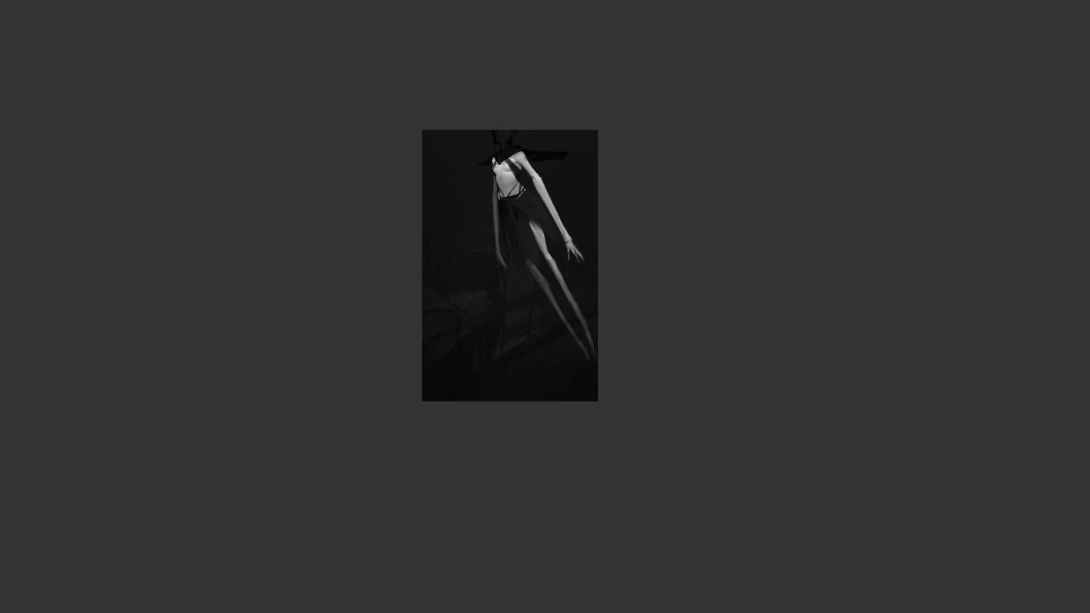
Step: Show the interface, choose the "1- Standard 2" tool preset, and return to the full-screen canvas in mirrored view
scroll(528, 318, up, 2)
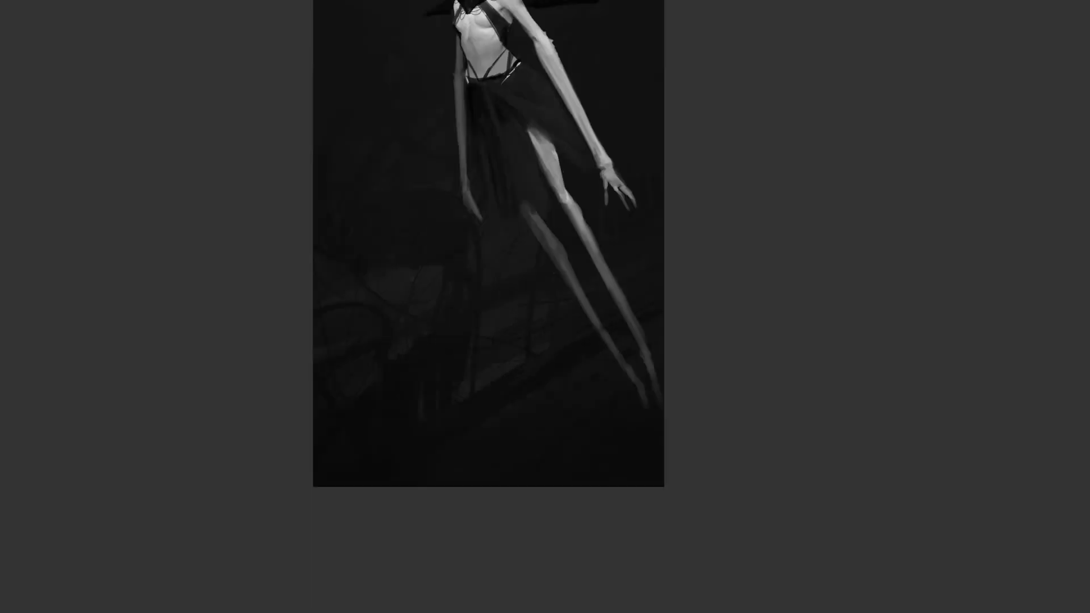
drag(528, 317, 426, 351)
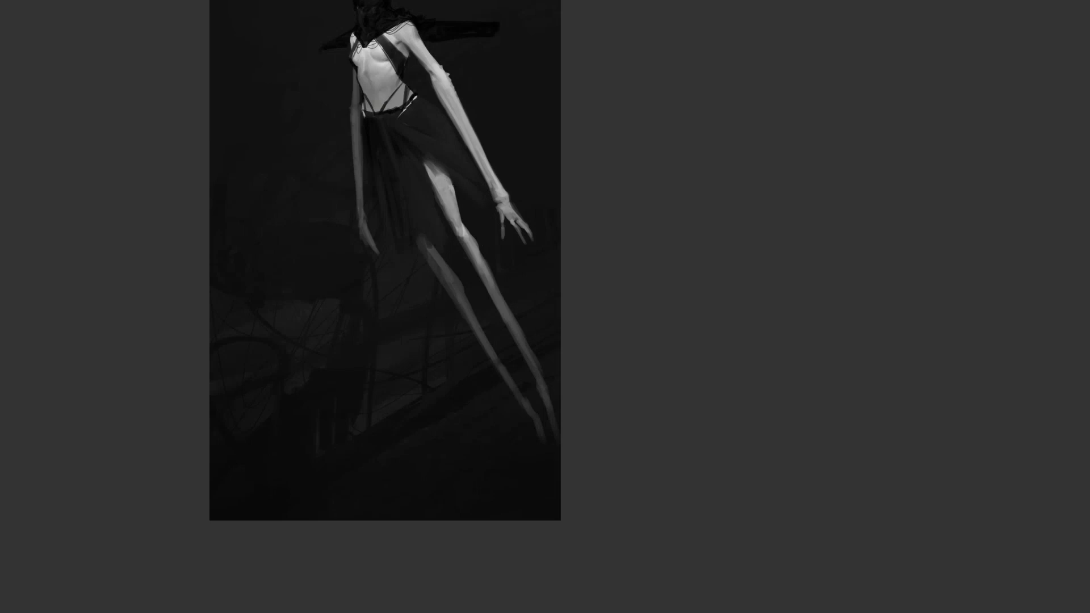
key(f)
key(f)
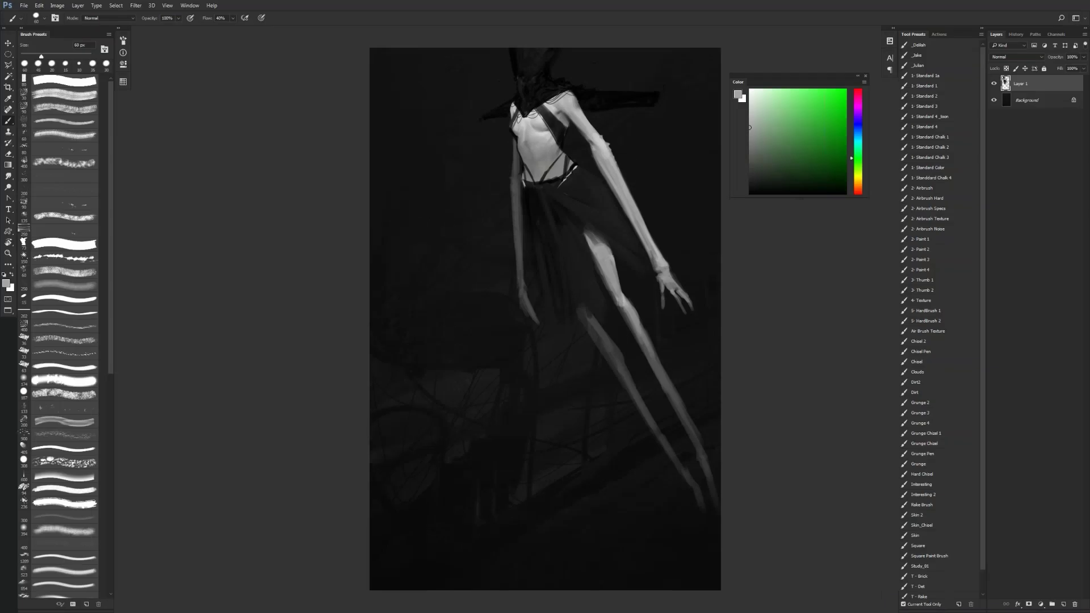
click(939, 95)
key(f)
key(F2)
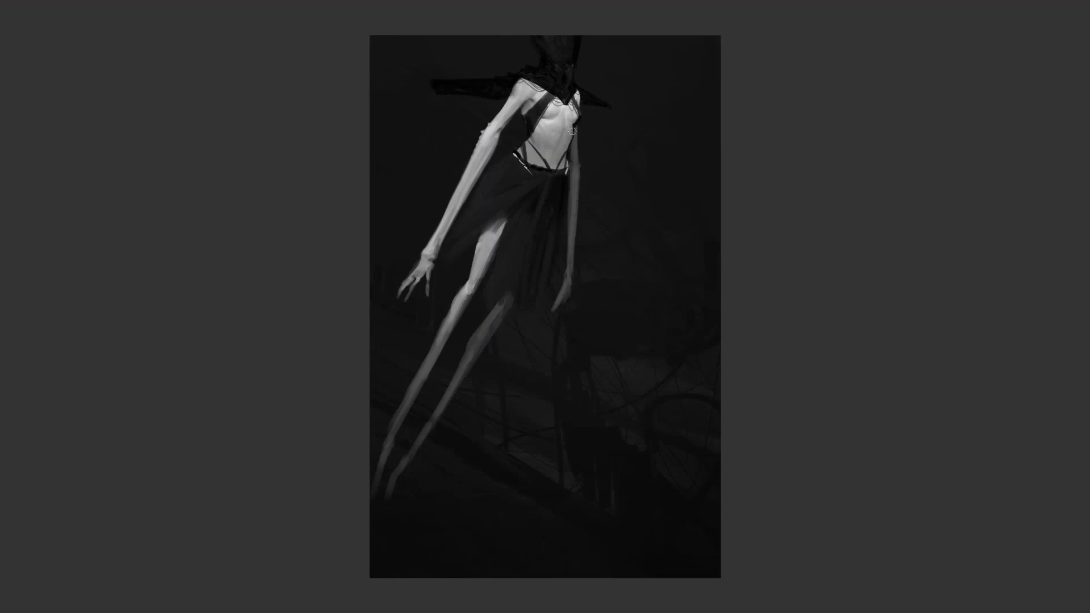
Step: Paint a thin light line along the collar's lower edge, undoing unsatisfactory strokes, and mirror the canvas
drag(547, 230, 549, 269)
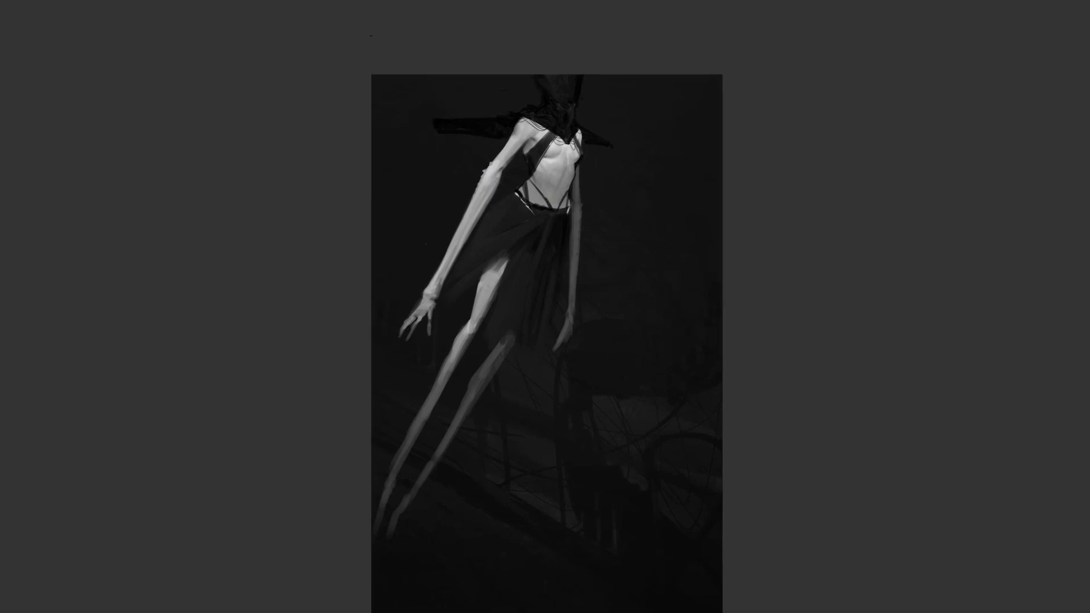
key(m)
scroll(559, 121, up, 1)
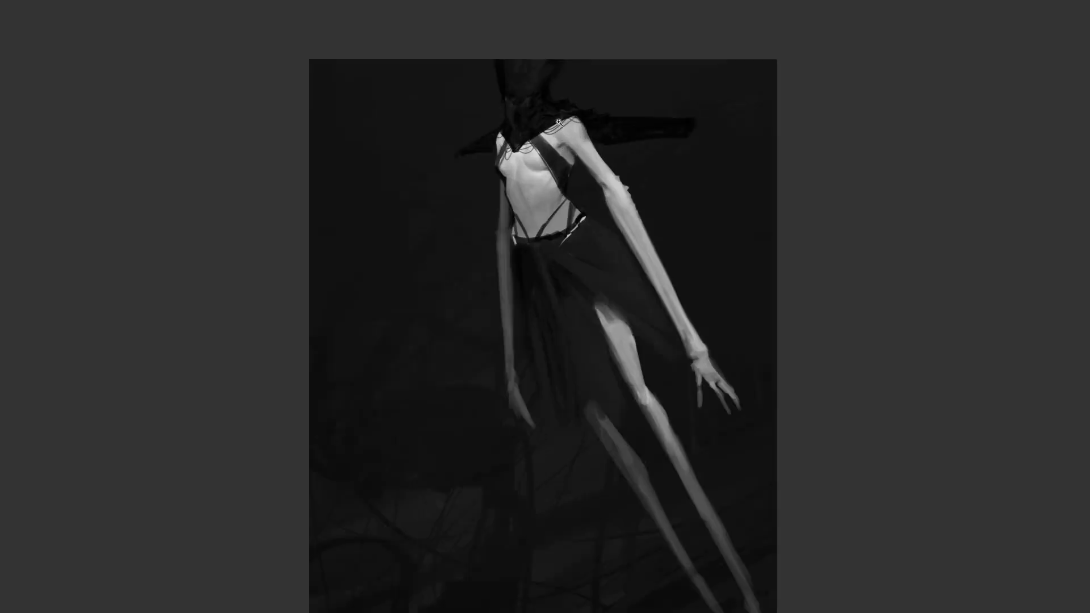
drag(566, 115, 518, 148)
key(ctrl+z)
mouse_move(566, 115)
mouse_down()
mouse_move(518, 149)
mouse_move(543, 130)
mouse_up()
key(ctrl+z)
key(ctrl+shift+h)
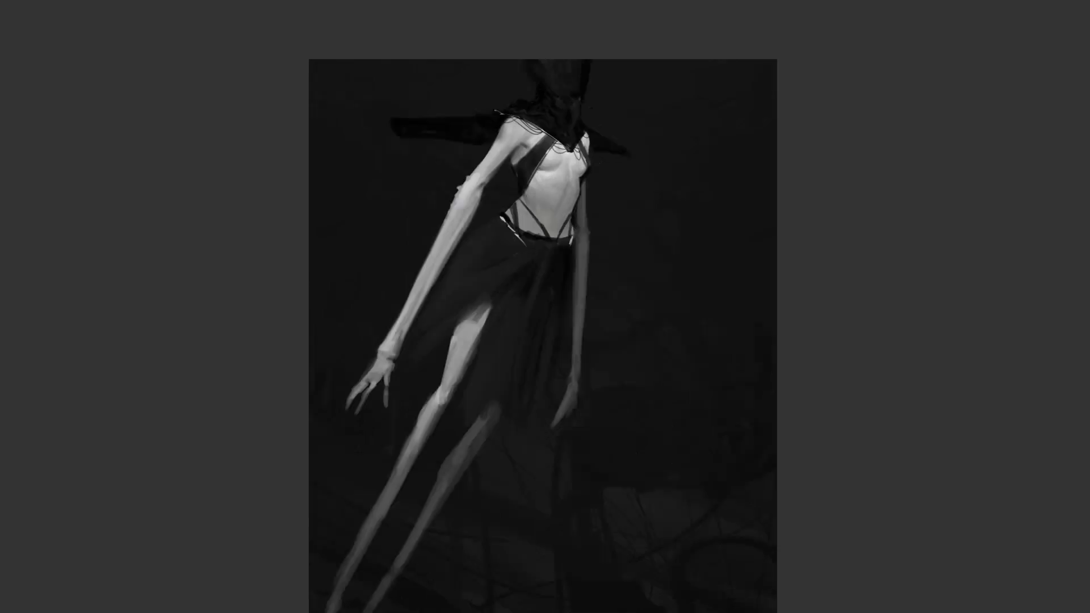
scroll(501, 113, up, 1)
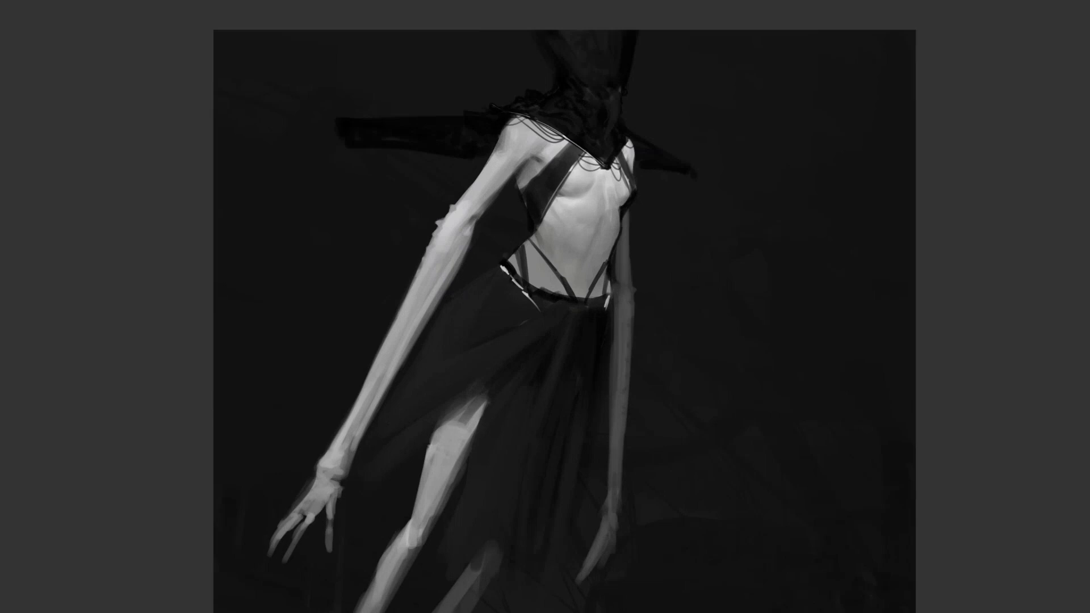
Step: Mirror the canvas and draw fine dark lines where the wide chest strap meets the collar
alt+click(531, 135)
alt+click(531, 136)
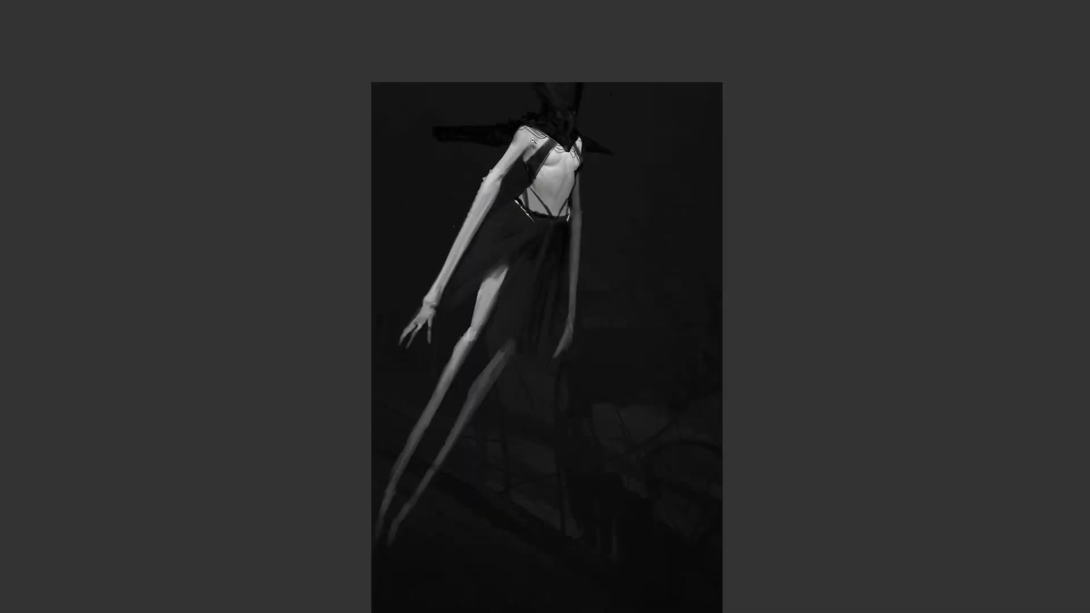
alt+click(531, 135)
key(ctrl+shift+h)
ctrl+click(556, 138)
scroll(556, 138, up, 2)
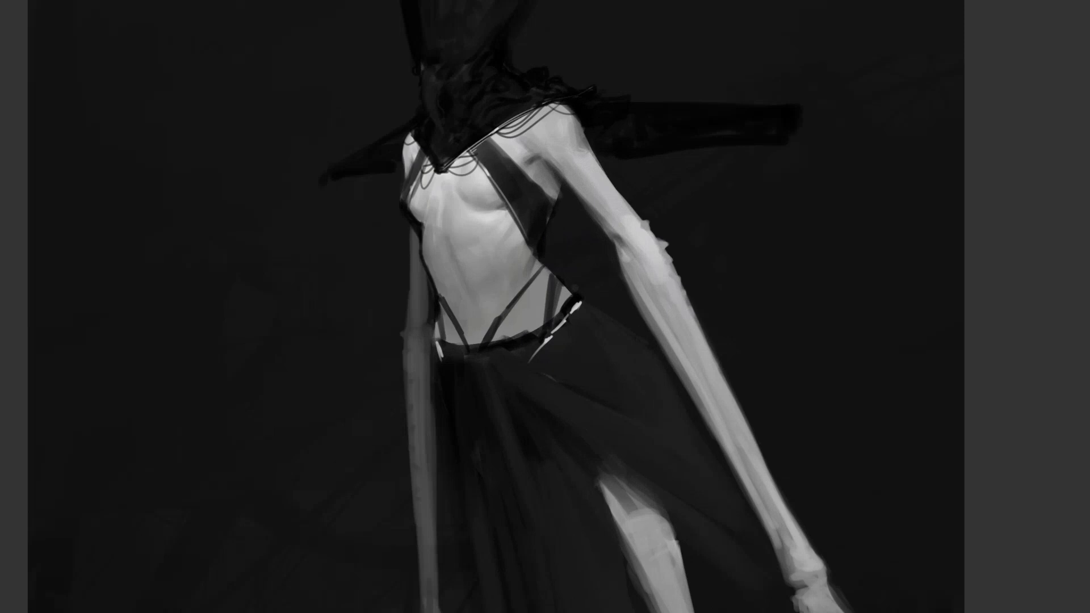
drag(475, 155, 491, 144)
key(ctrl+minus)
key(ctrl+minus)
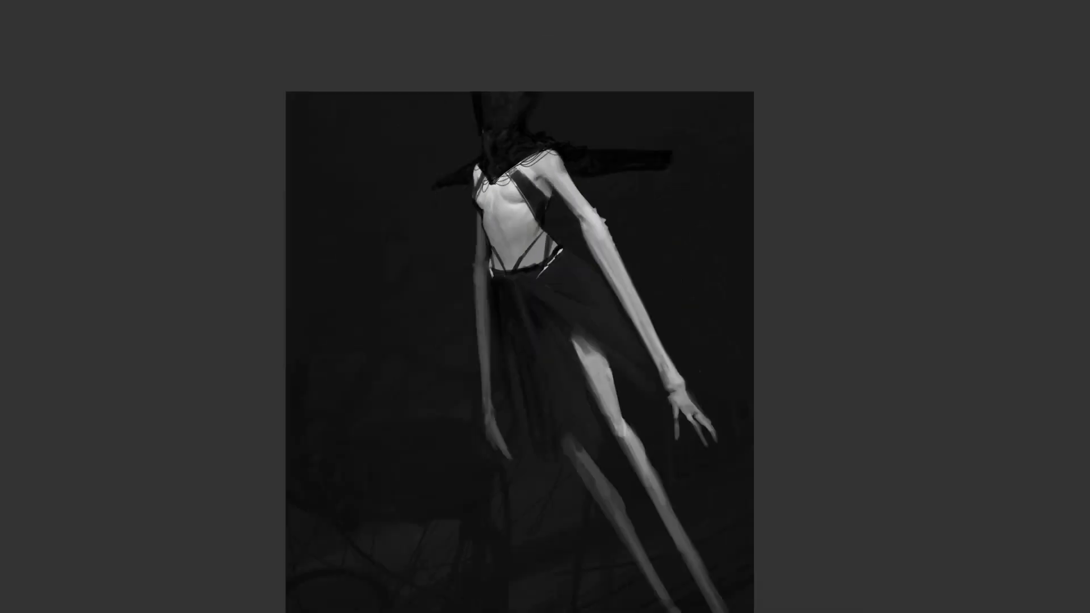
Step: Mirror the canvas, add small light accents on the neck and collar edge, and show the whole painting with the interface
key(ctrl+shift+h)
click(560, 173)
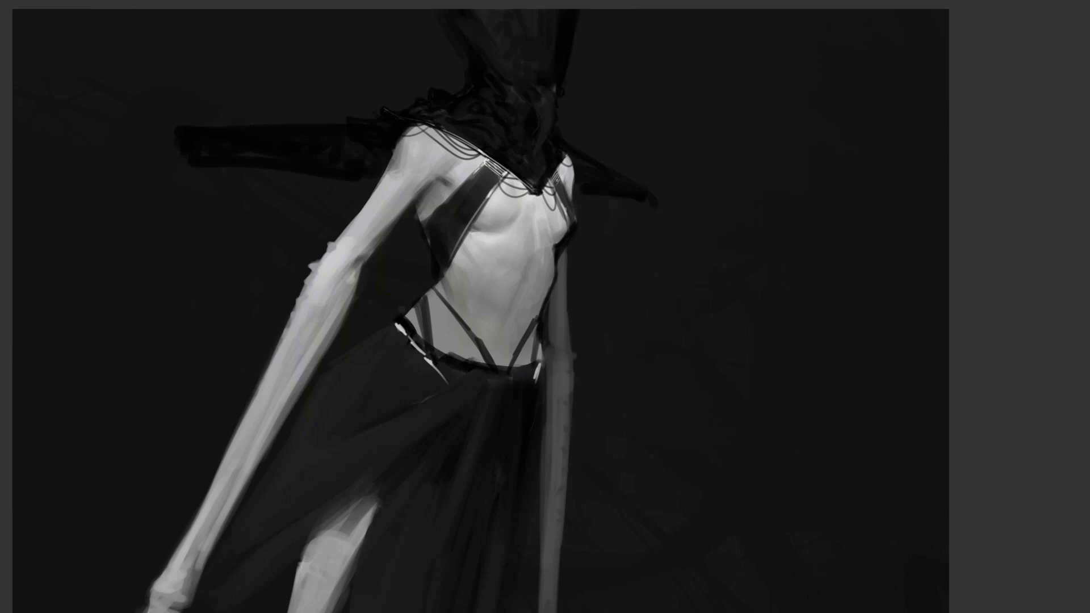
click(571, 133)
click(562, 91)
scroll(555, 180, down, 1)
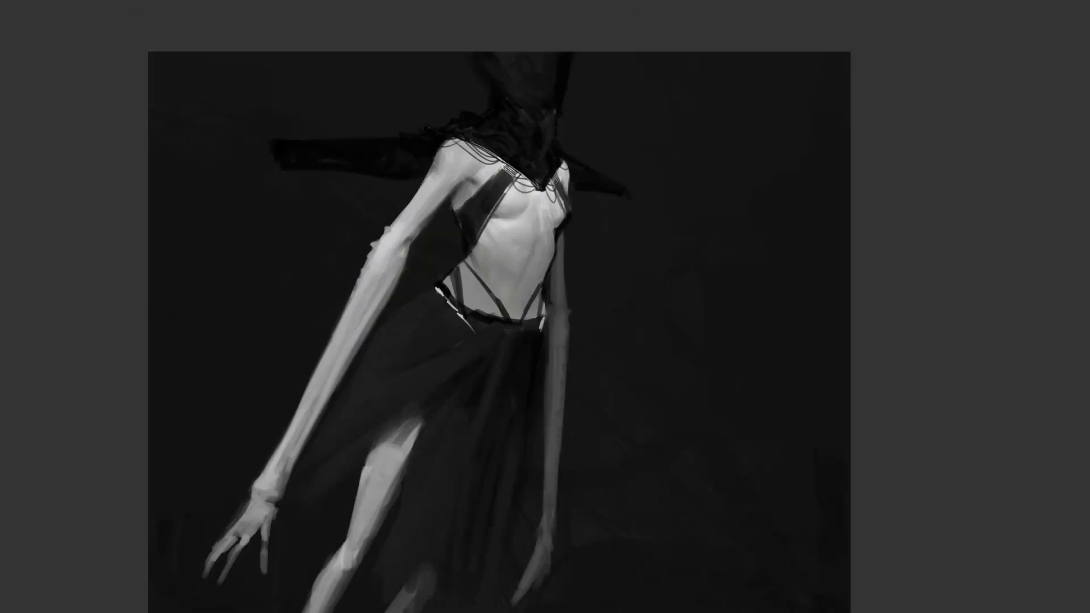
scroll(558, 184, up, 1)
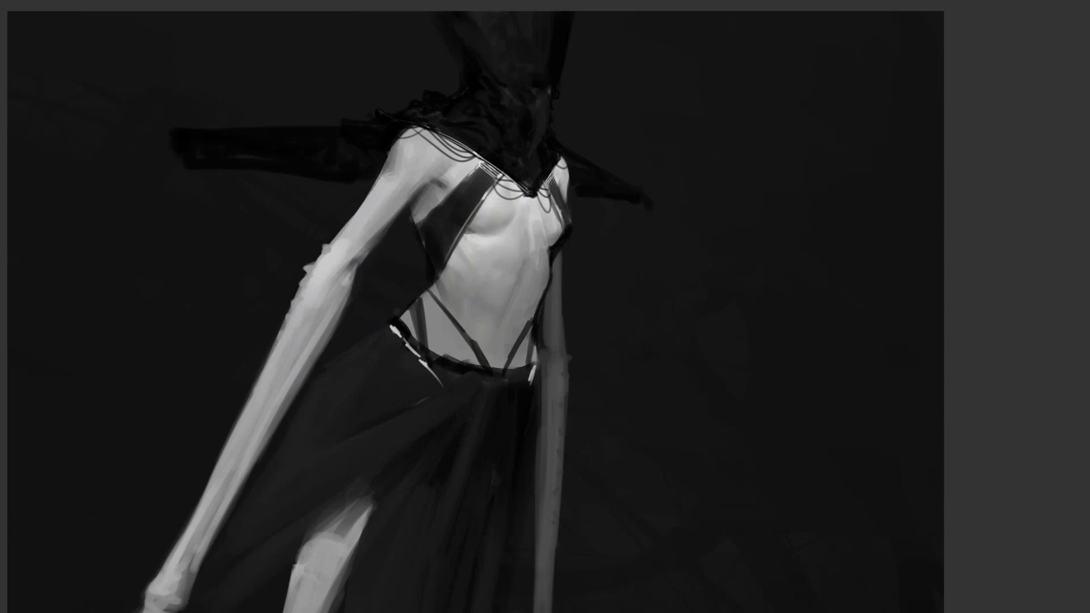
scroll(390, 185, down, 3)
key(f)
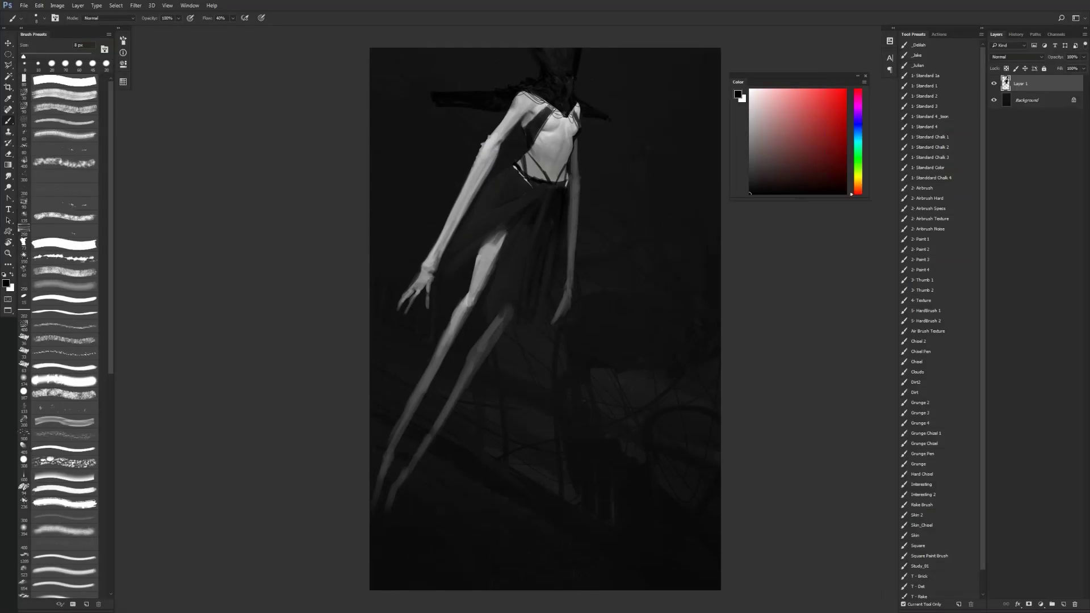
Step: Paint thin black cable strokes sweeping down from the dark horizontal beam beside the collar with an enlarged brush
key(])
key(])
key(])
mouse_move(430, 105)
mouse_down()
mouse_move(384, 196)
mouse_move(329, 213)
mouse_up()
drag(422, 126, 376, 131)
Step: Enlarge the brush further and paint thick black cables looping from the upper edge of the painting to the beam
key(])
key(])
key(])
key(])
key(])
key(])
key(])
key(])
key(])
key(])
drag(433, 104, 373, 73)
mouse_move(454, 68)
mouse_down()
mouse_move(382, 46)
mouse_move(454, 52)
mouse_up()
Step: Paint a long black hanging cable loop beyond the far shoulder, and retouch the skirt and its hem with sampled dark grey
key([)
mouse_move(619, 191)
mouse_down()
mouse_move(634, 8)
mouse_move(601, 46)
mouse_move(607, 121)
mouse_up()
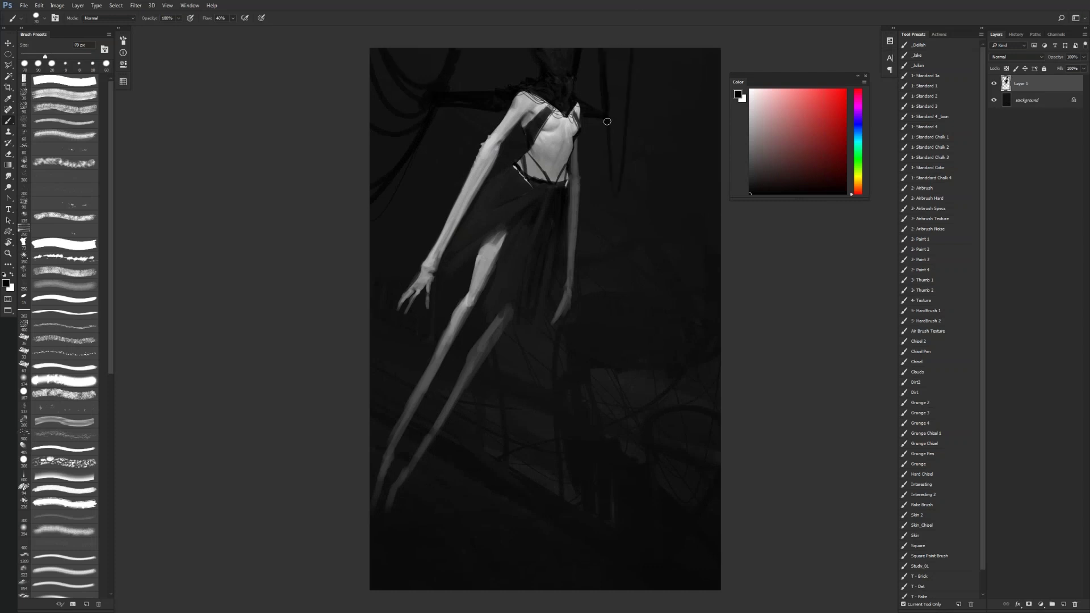
drag(642, 15, 615, 196)
alt+click(516, 248)
drag(504, 233, 498, 257)
mouse_move(497, 316)
mouse_down()
mouse_move(484, 348)
mouse_move(499, 330)
mouse_up()
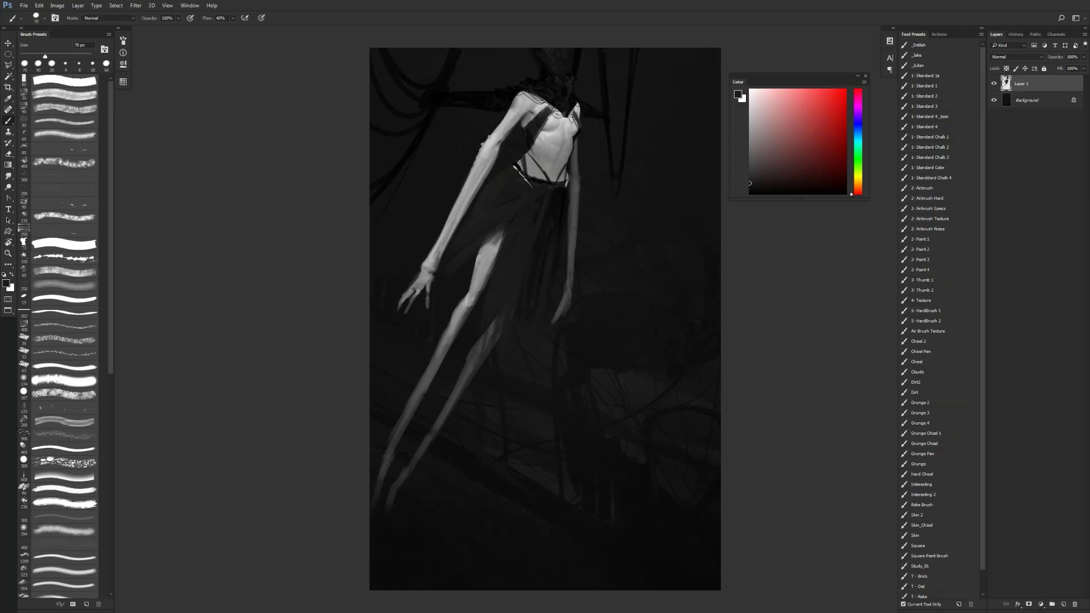
Step: Mirror the canvas and dab small dark strokes on the neck and collar with a finer brush, undoing unsatisfactory ones
key(ctrl+shift+h)
drag(534, 91, 602, 92)
scroll(539, 318, down, 2)
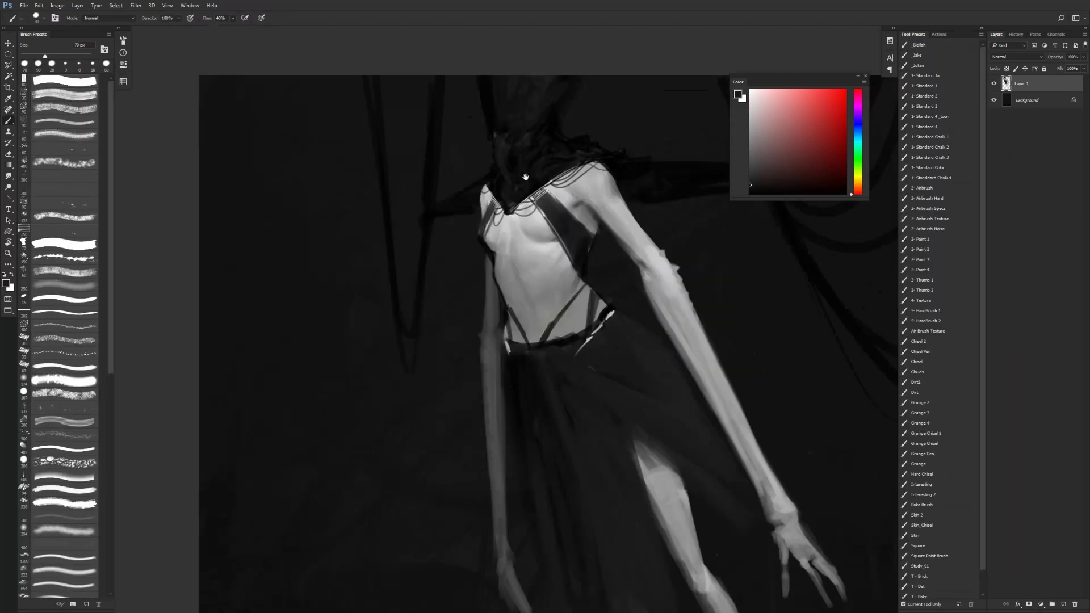
key(bracketleft)
click(517, 173)
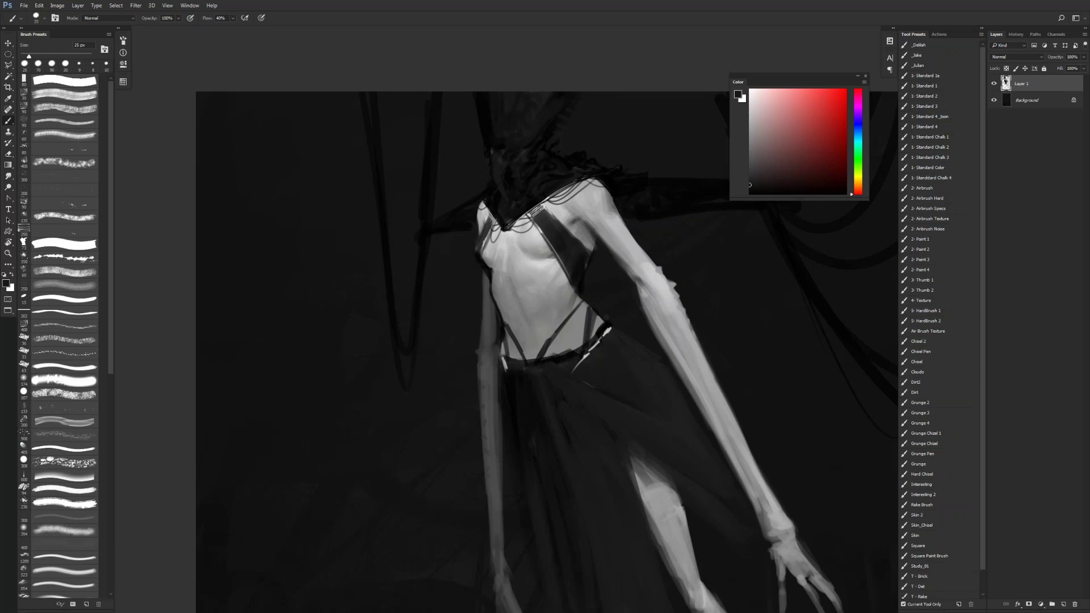
key(ctrl+z)
key(ctrl+z)
key(h)
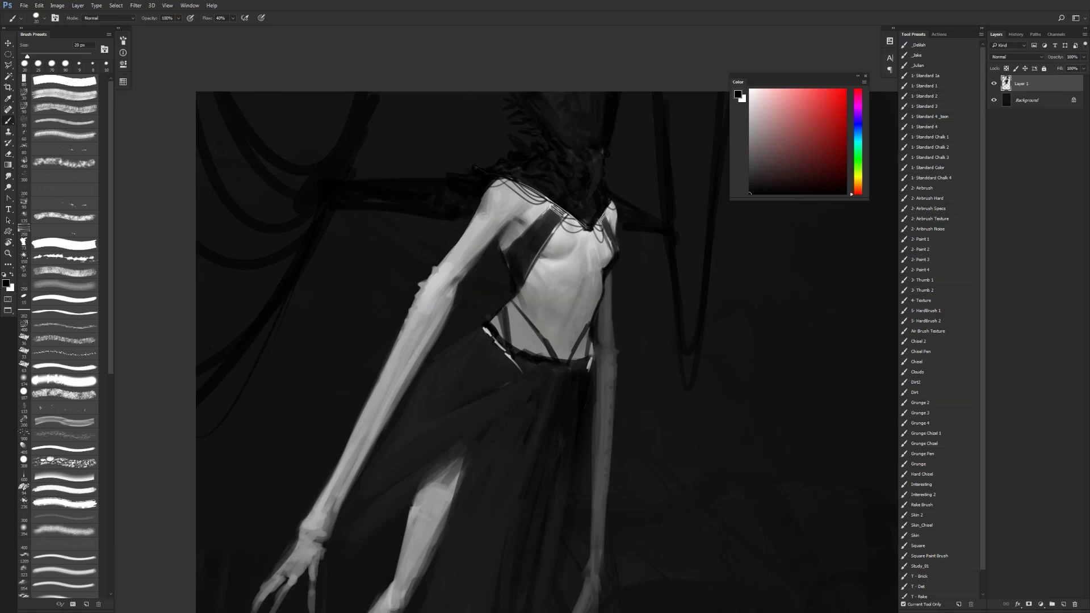
Step: Paint small black feather strokes on the collar at the shoulder and chest edges, enlarge the brush, and show the whole painting
mouse_move(492, 166)
mouse_down()
mouse_move(477, 169)
mouse_move(489, 165)
mouse_up()
drag(614, 192, 623, 197)
key(bracketright)
key(bracketright)
key(bracketright)
key(z)
alt+click(622, 241)
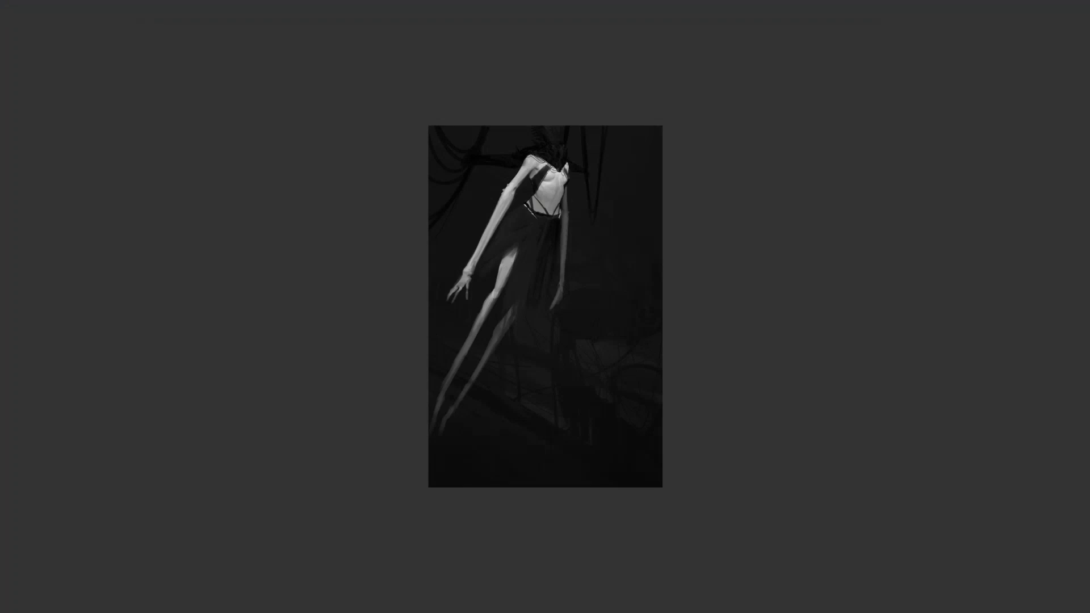
Step: Mirror the canvas, retouch the dark skirt edge beside the front thigh, and mirror it back
key(ctrl+shift+h)
click(586, 256)
click(591, 261)
key(b)
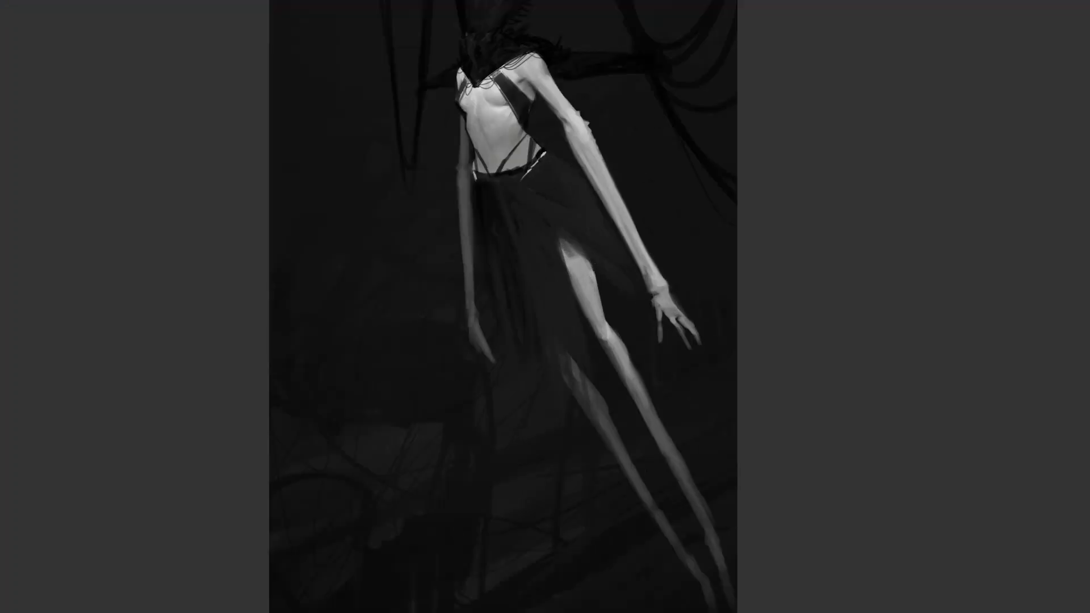
mouse_move(595, 321)
mouse_down()
mouse_move(602, 329)
mouse_move(598, 317)
mouse_up()
key(f)
key(ctrl+shift+h)
key(f)
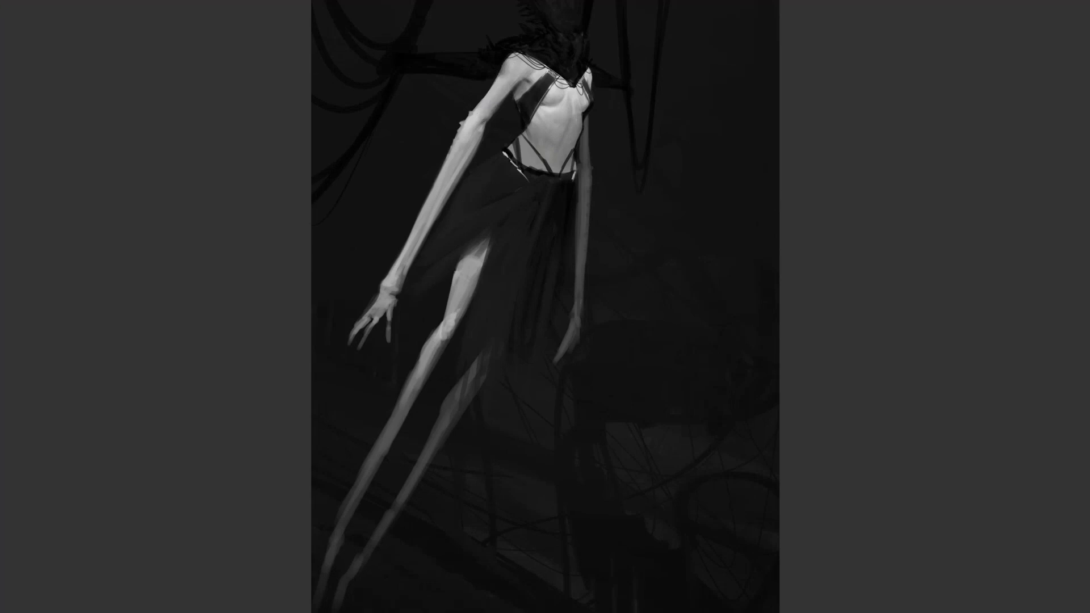
Step: Choose the flat rectangular brush preset and add a stroke on the torso in mirrored full-screen view
key(Tab)
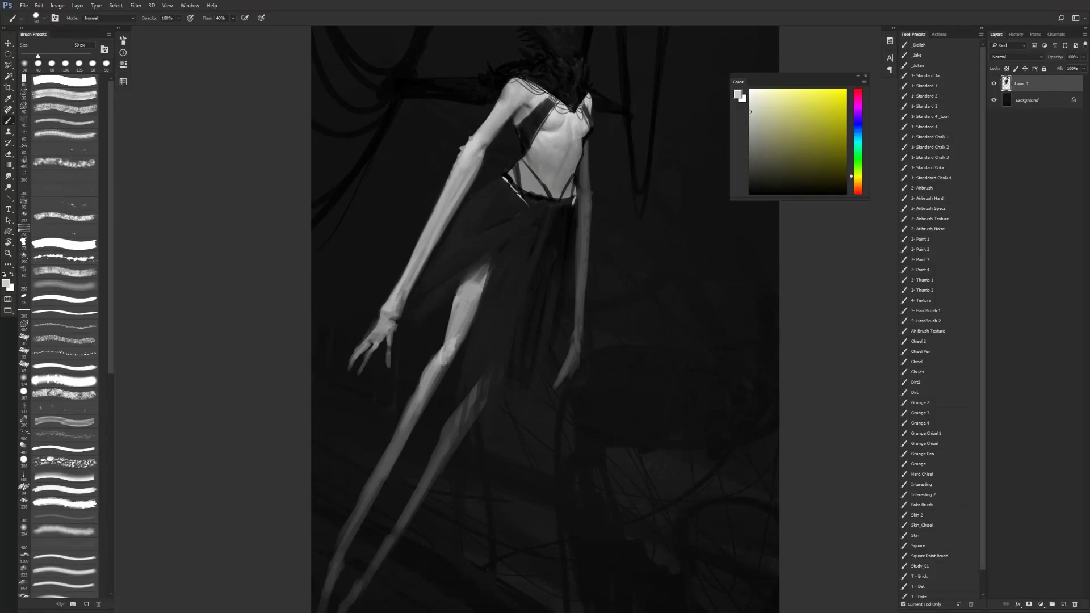
click(66, 78)
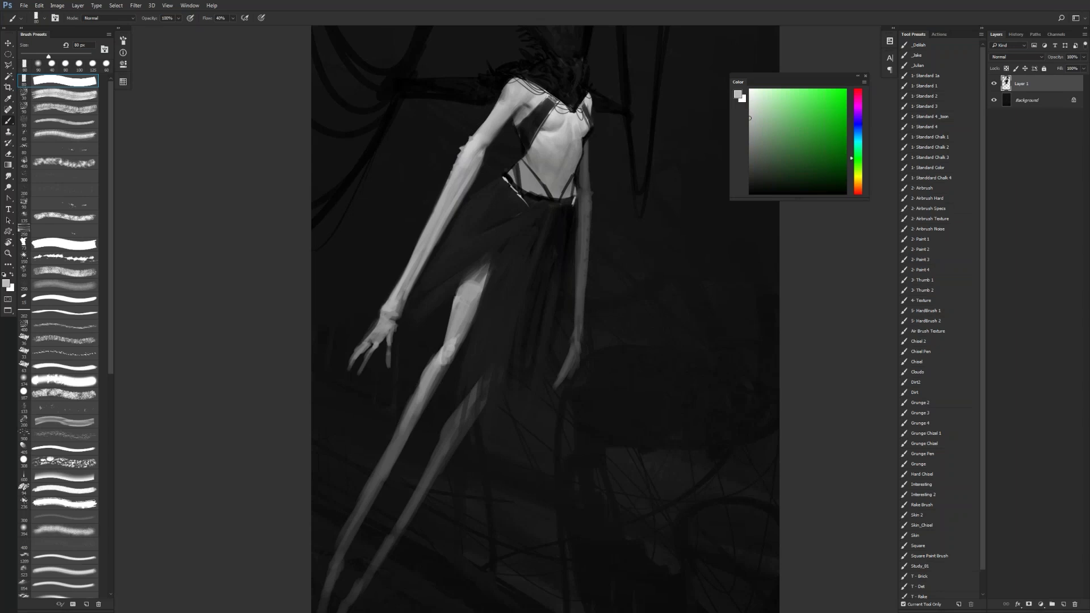
key(Tab)
key(h)
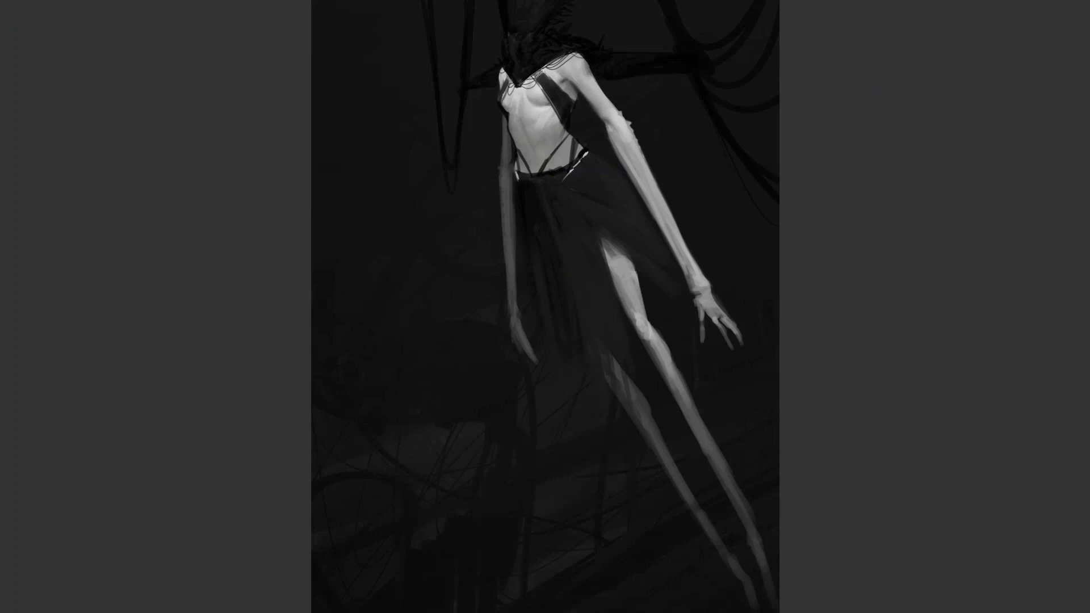
drag(546, 123, 561, 134)
key(m)
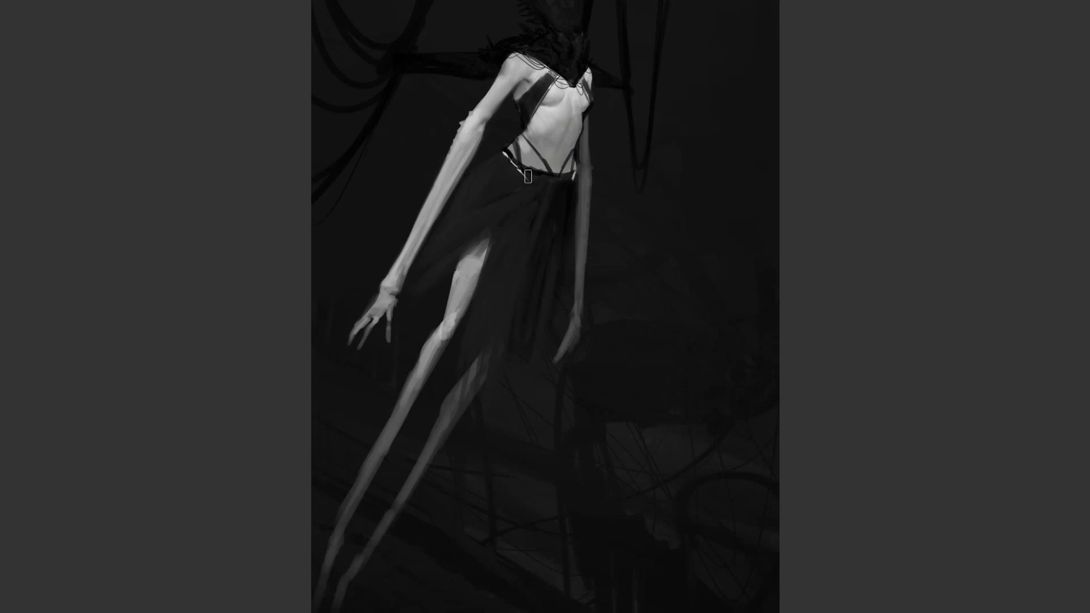
Step: Sample the light skin tone and repaint the waist edge and the raised forearm with long strokes
alt+click(525, 143)
drag(514, 151, 521, 154)
scroll(545, 306, up, 2)
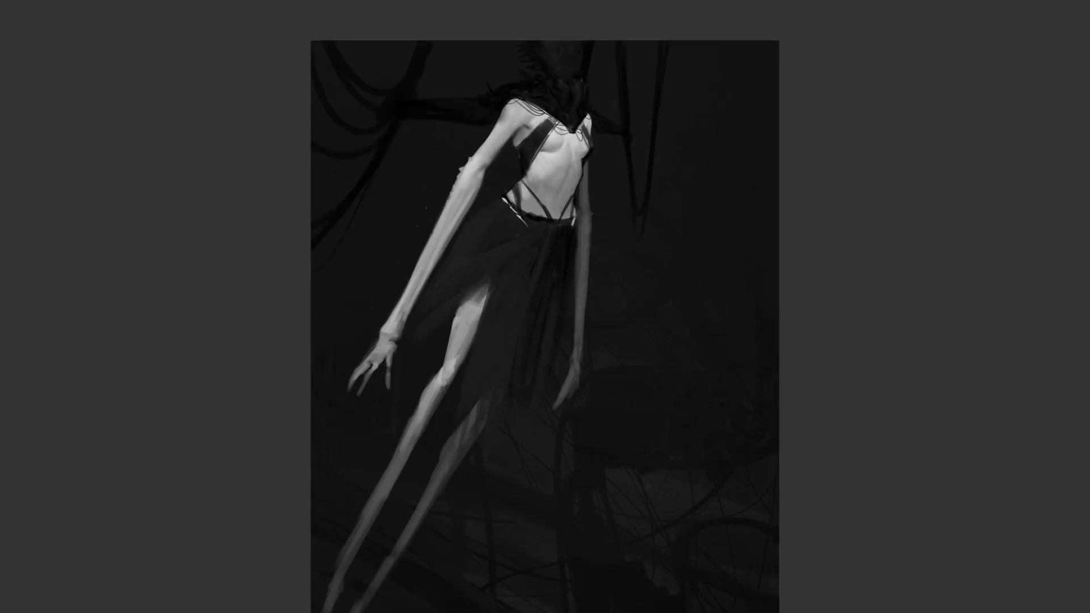
drag(459, 190, 419, 278)
mouse_move(453, 213)
mouse_down()
mouse_move(419, 276)
mouse_move(432, 253)
mouse_up()
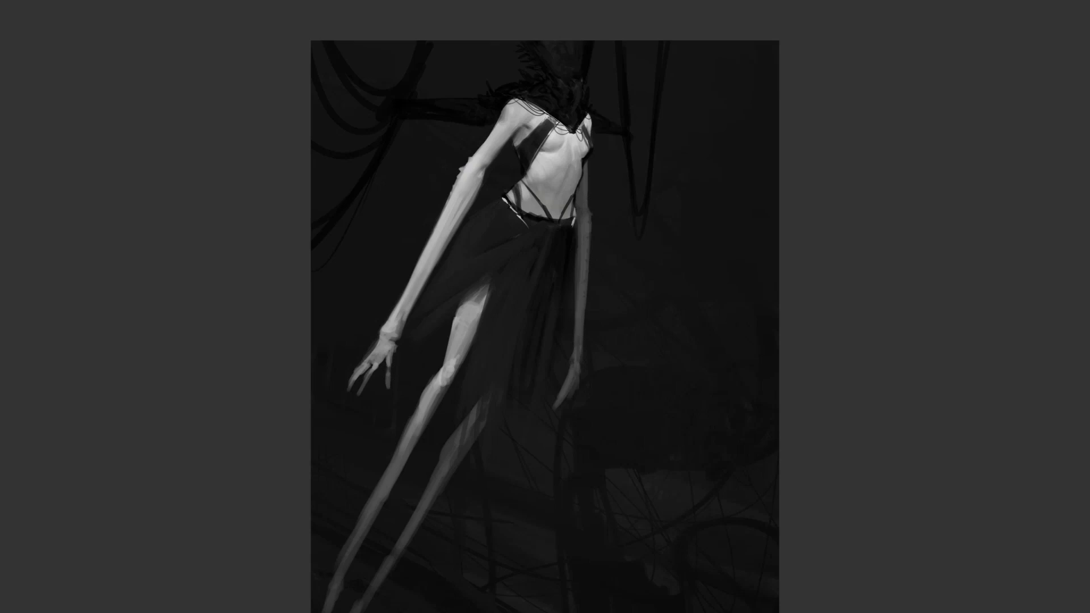
Step: Examine the figure's overall proportions and values in reduced view, both mirrored and unmirrored
alt+click(576, 309)
alt+click(580, 310)
alt+click(580, 310)
key(ctrl+shift+h)
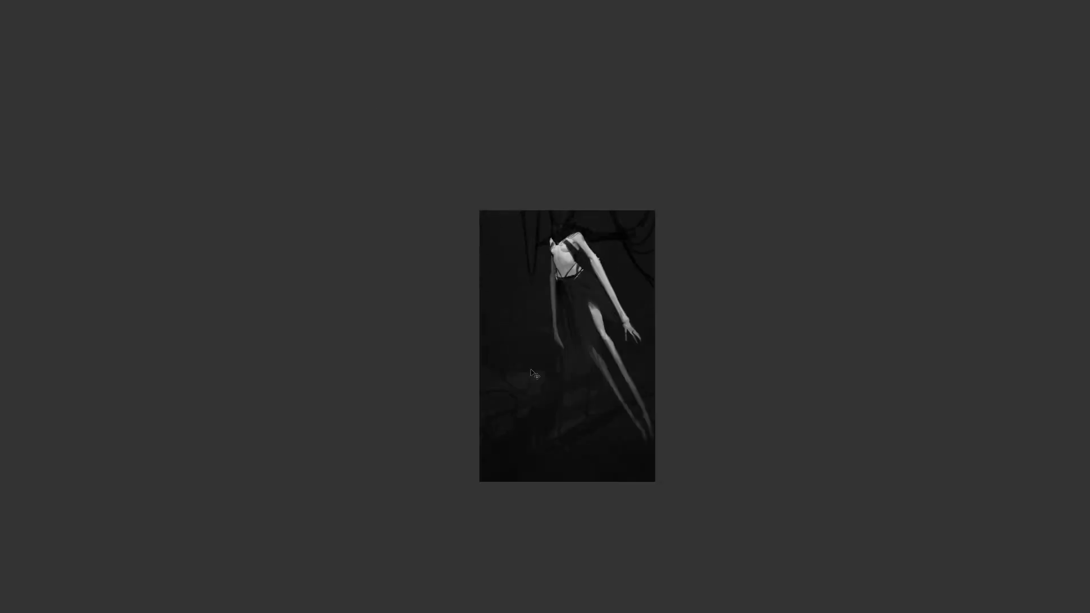
ctrl+click(584, 302)
click(585, 302)
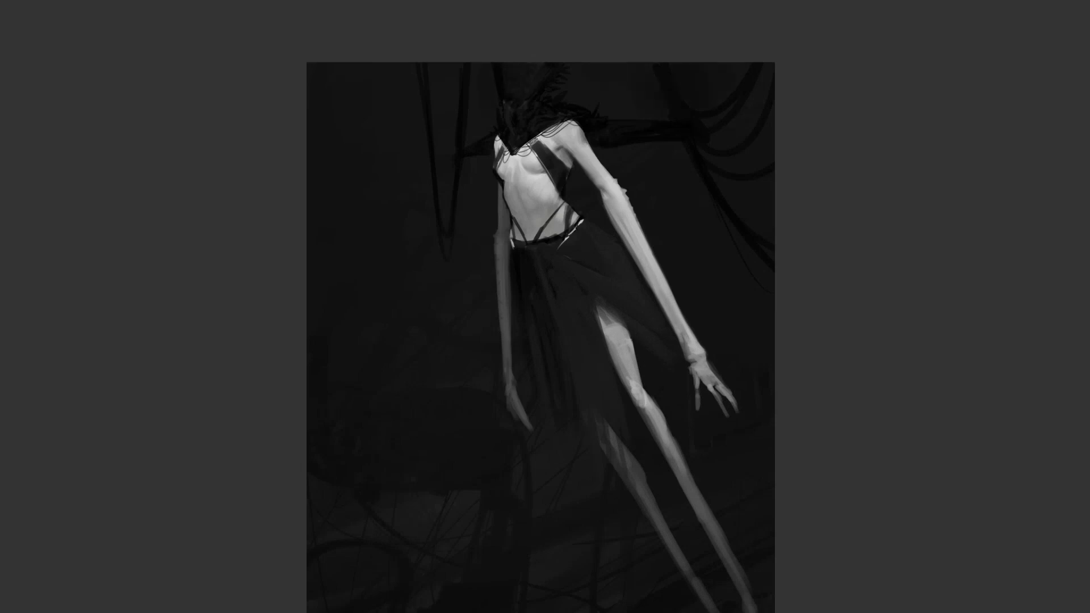
drag(442, 385, 386, 385)
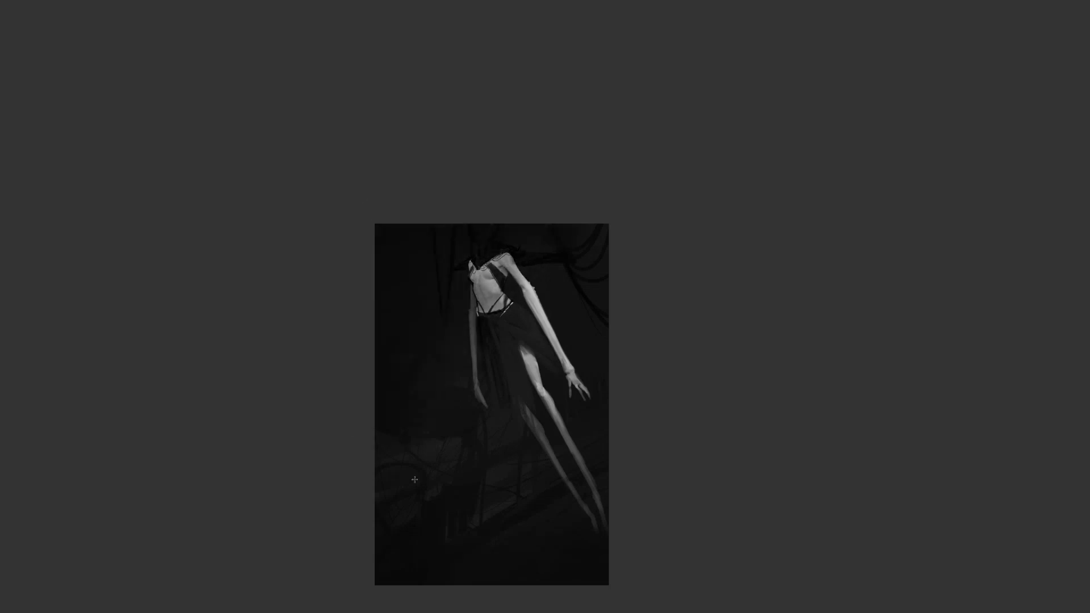
scroll(485, 380, down, 4)
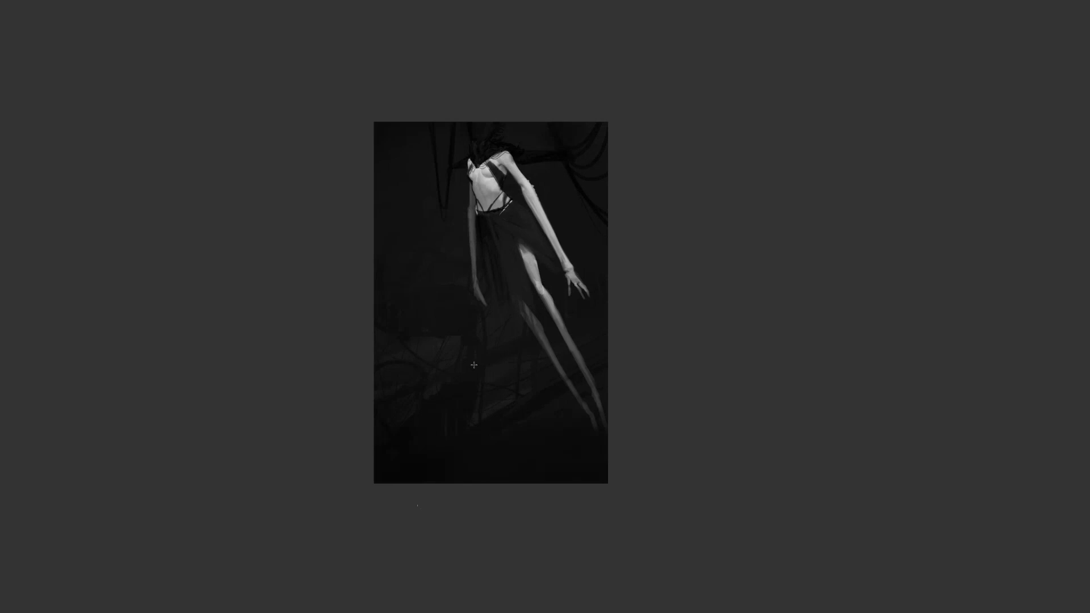
click(510, 345)
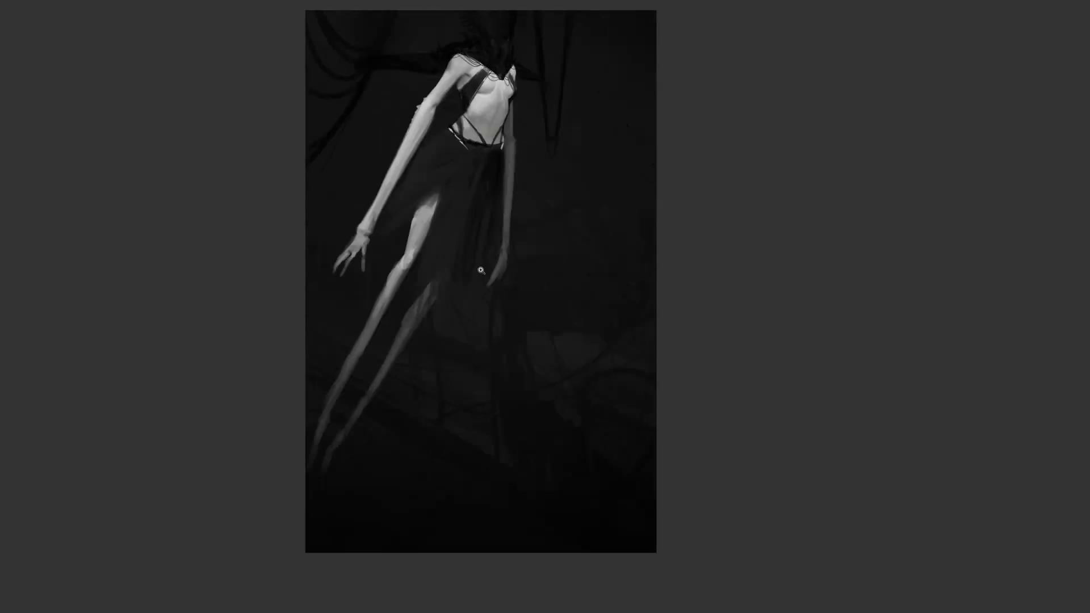
click(472, 243)
drag(516, 293, 587, 411)
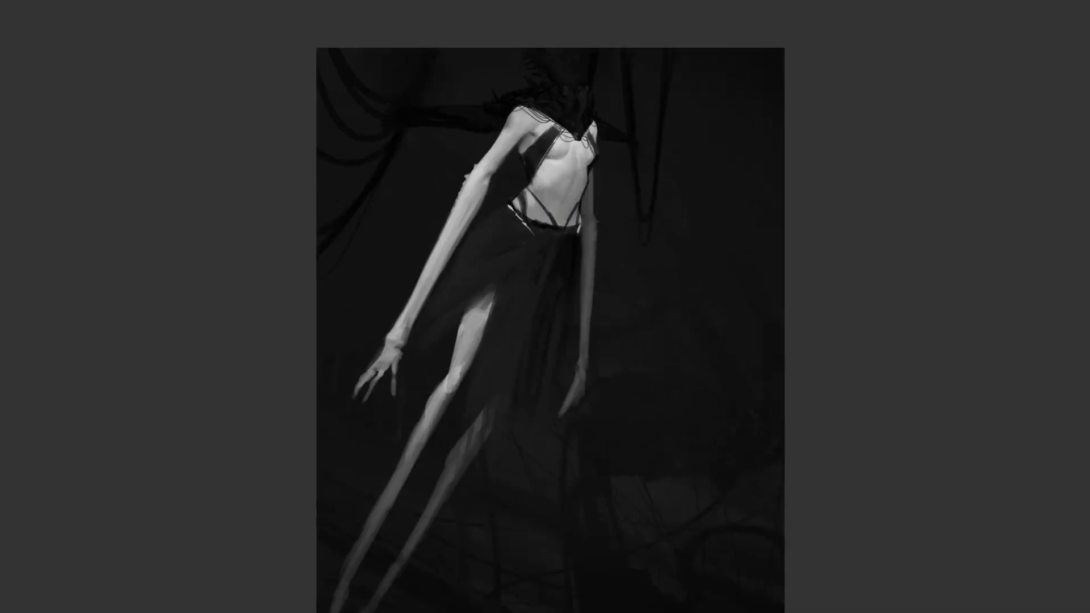
Step: Sample the light wrist tone and repaint the back of the brighter hand, its thumb and fingers
alt+click(395, 333)
drag(379, 369, 389, 349)
drag(397, 353, 401, 355)
drag(397, 364, 393, 377)
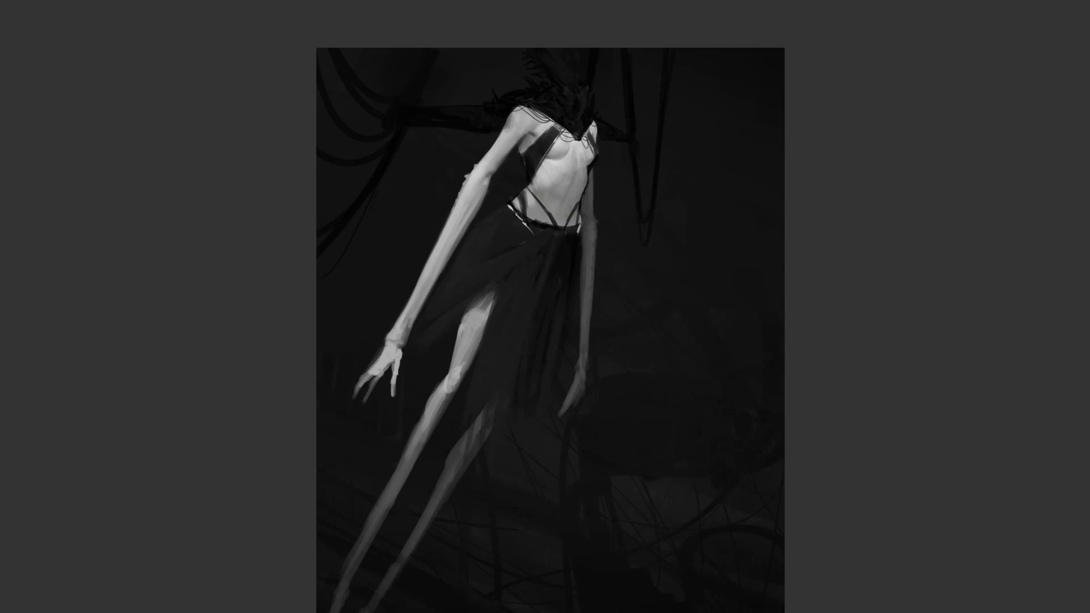
drag(392, 357, 399, 351)
drag(402, 352, 395, 386)
drag(394, 366, 371, 384)
scroll(402, 405, down, 3)
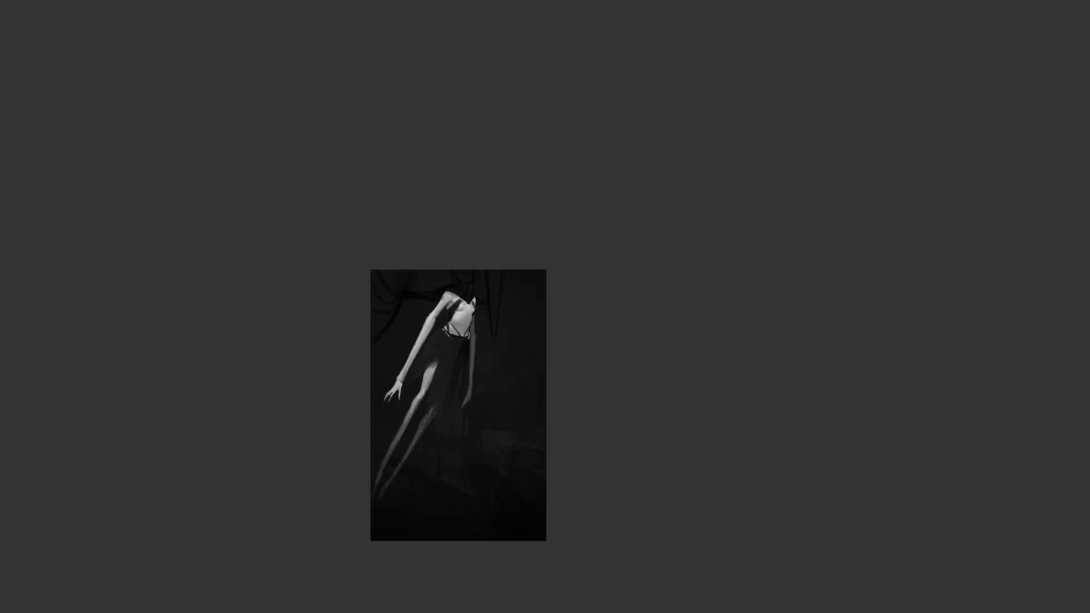
Step: Check the figure mirrored, then paint small bumps and shading along the inner edge of the brighter forearm and wrist
key(ctrl+shift+h)
ctrl+click(522, 409)
ctrl+click(523, 409)
scroll(523, 399, up, 1)
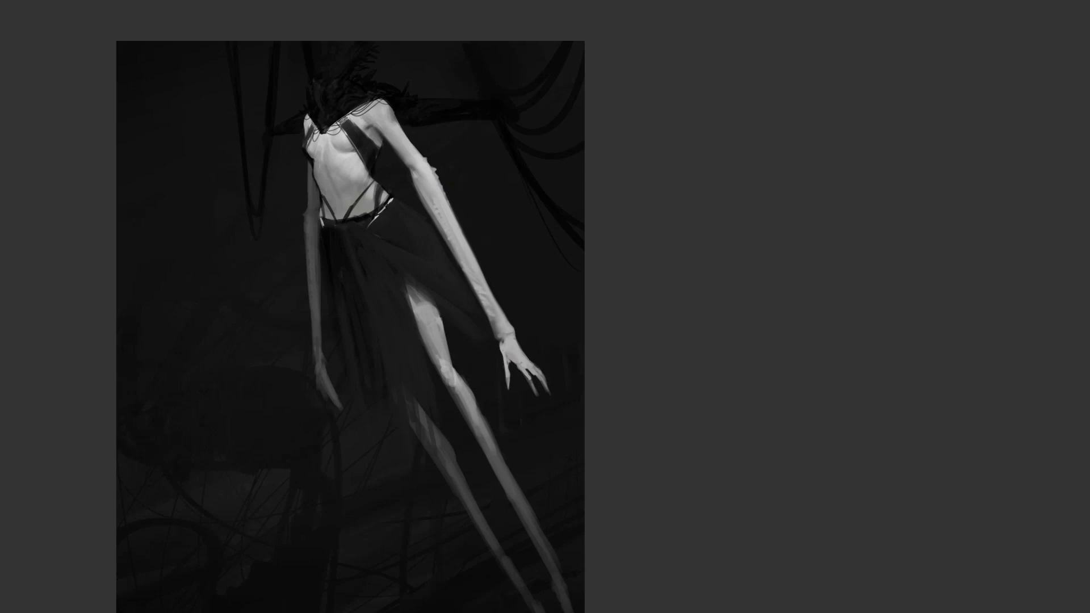
alt+click(504, 330)
alt+click(504, 329)
key(ctrl+shift+h)
ctrl+click(367, 326)
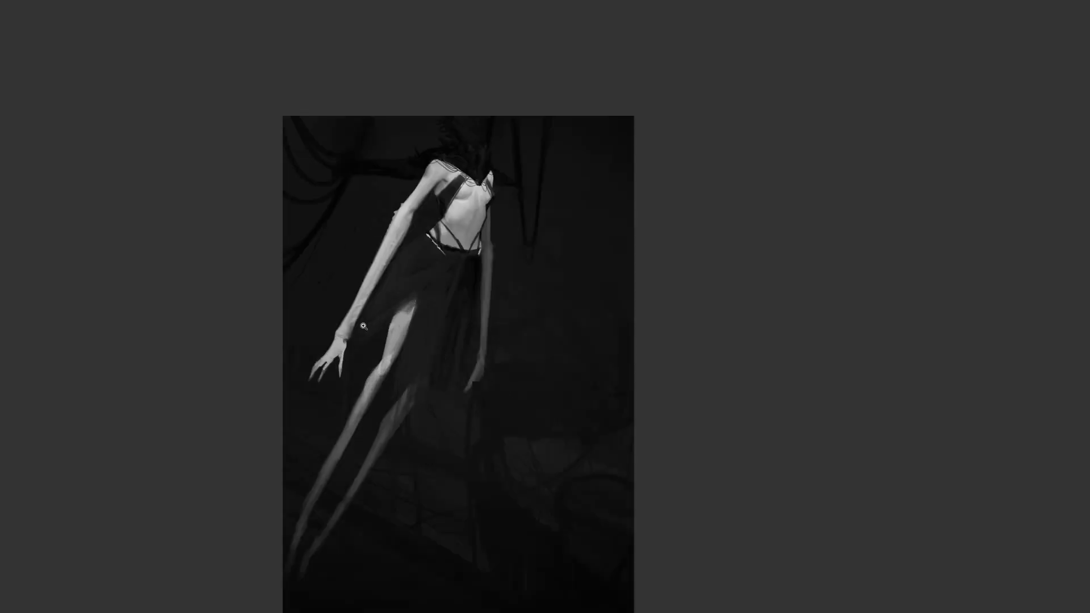
ctrl+click(366, 327)
ctrl+click(366, 326)
drag(339, 329, 334, 333)
drag(336, 335, 333, 342)
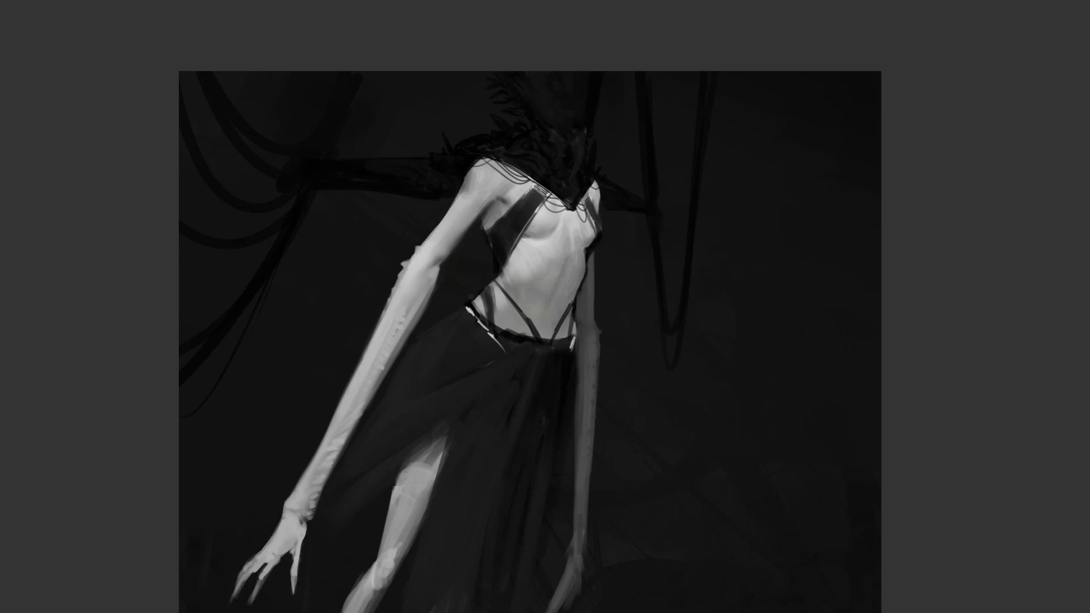
drag(440, 265, 415, 328)
Step: Mirror the canvas, switch to a round Standard tool preset, and shade the bright upper arm with a sampled grey
scroll(457, 290, down, 3)
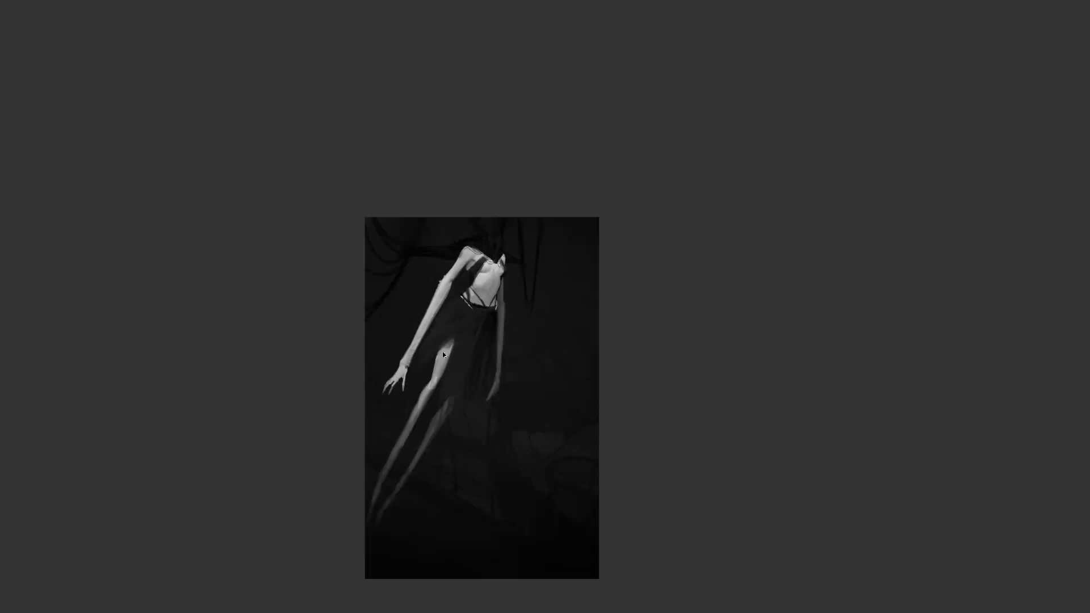
key(ctrl+shift+h)
key(f)
key(b)
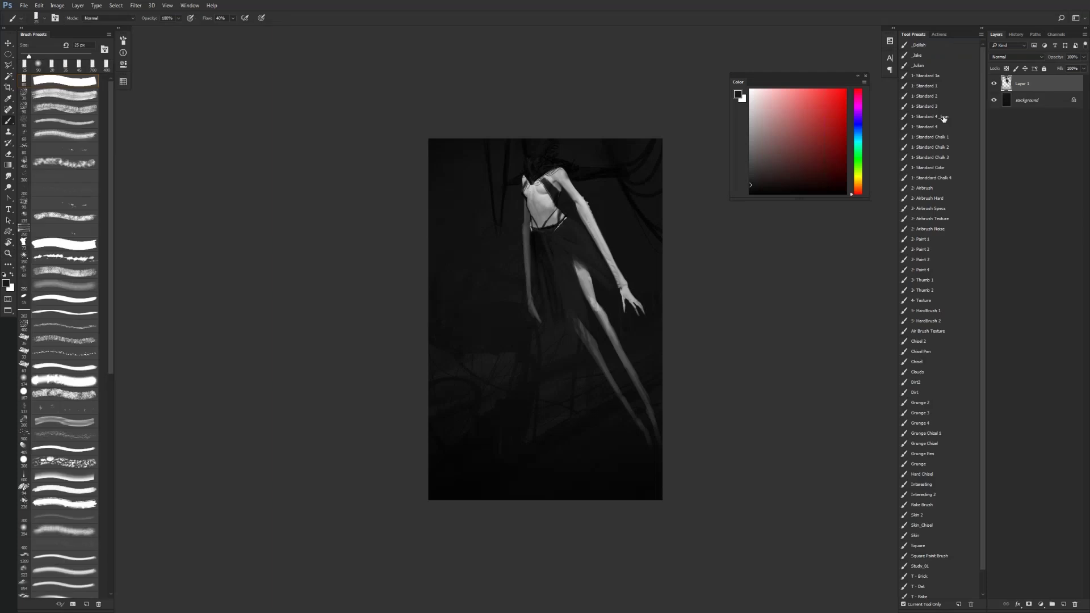
click(953, 89)
key(z)
mouse_move(590, 213)
mouse_down()
mouse_move(630, 212)
mouse_move(573, 248)
mouse_up()
key(b)
alt+click(508, 222)
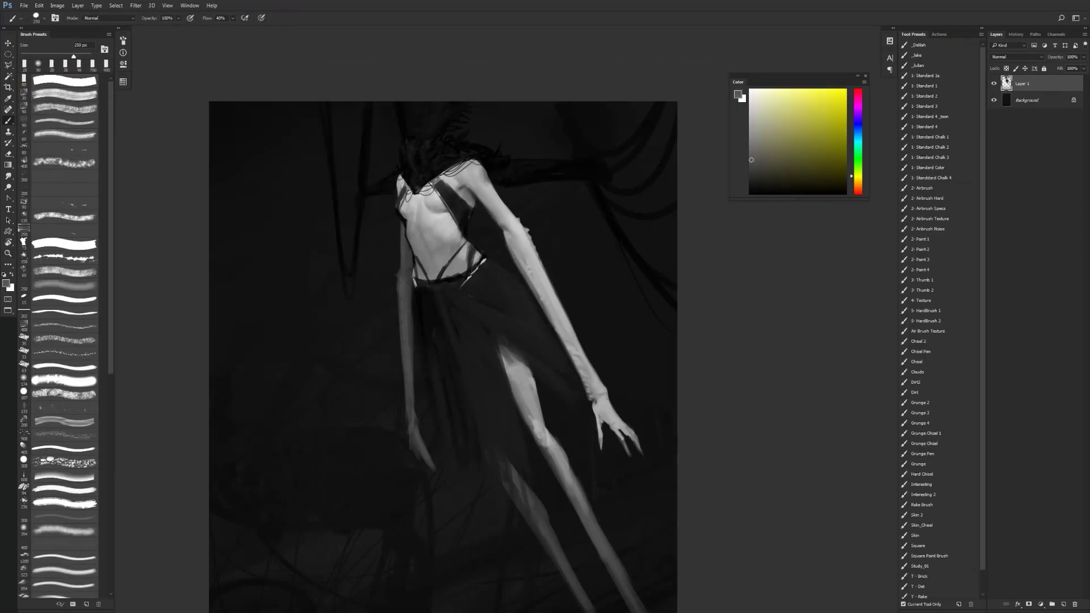
drag(477, 199, 484, 208)
alt+click(484, 204)
Step: Try a black edging stroke along the bright forearm below the elbow, undo the last change, and mirror the canvas
key(d)
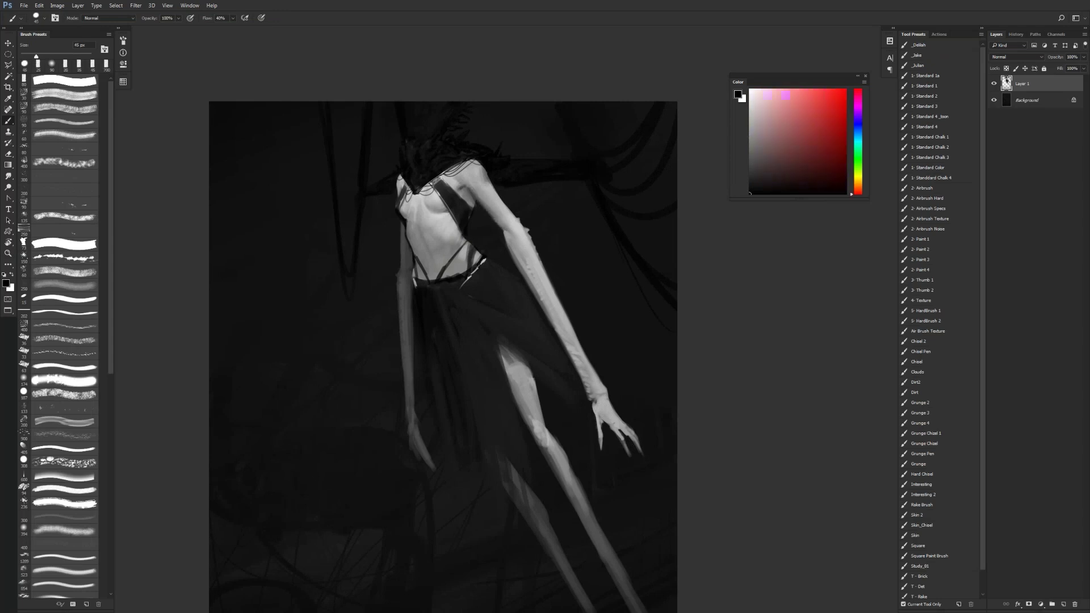
drag(509, 227, 520, 271)
alt+click(519, 242)
alt+click(505, 250)
key(ctrl+z)
key(ctrl+shift+h)
Step: Trim the underside of the bright upper arm with black strokes from the armpit to the elbow
key(d)
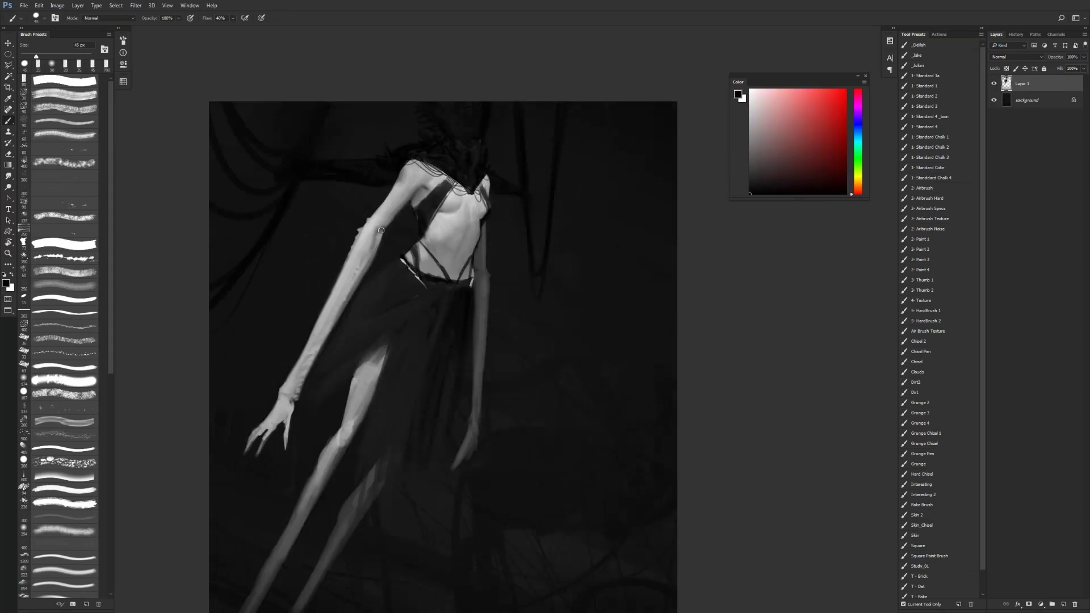
drag(402, 207, 385, 228)
drag(420, 187, 412, 205)
Step: Paint sampled light skin tone on the outer elbow with progressively larger brush sizes, undoing the last three changes
alt+click(358, 247)
key(bracketright)
key(bracketright)
key(bracketright)
drag(359, 230, 346, 247)
key(bracketright)
key(bracketright)
key(bracketright)
key(bracketright)
key(bracketright)
key(ctrl+alt+z)
key(ctrl+alt+z)
key(ctrl+alt+z)
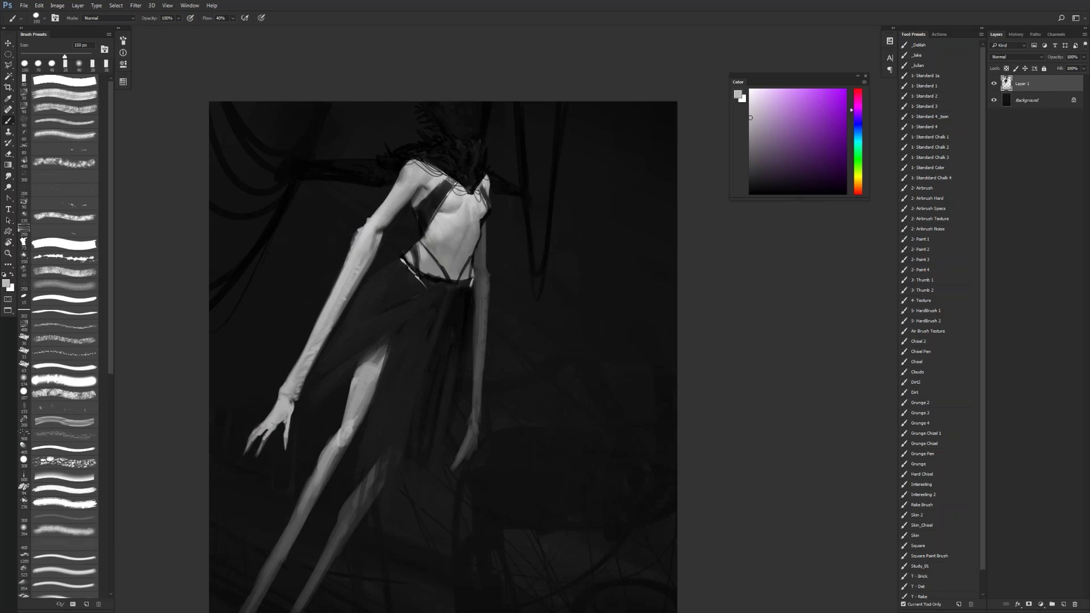
Step: Add a new layer above the figure layer and return to full-screen view, closer to the figure
key(ctrl+shift+alt+n)
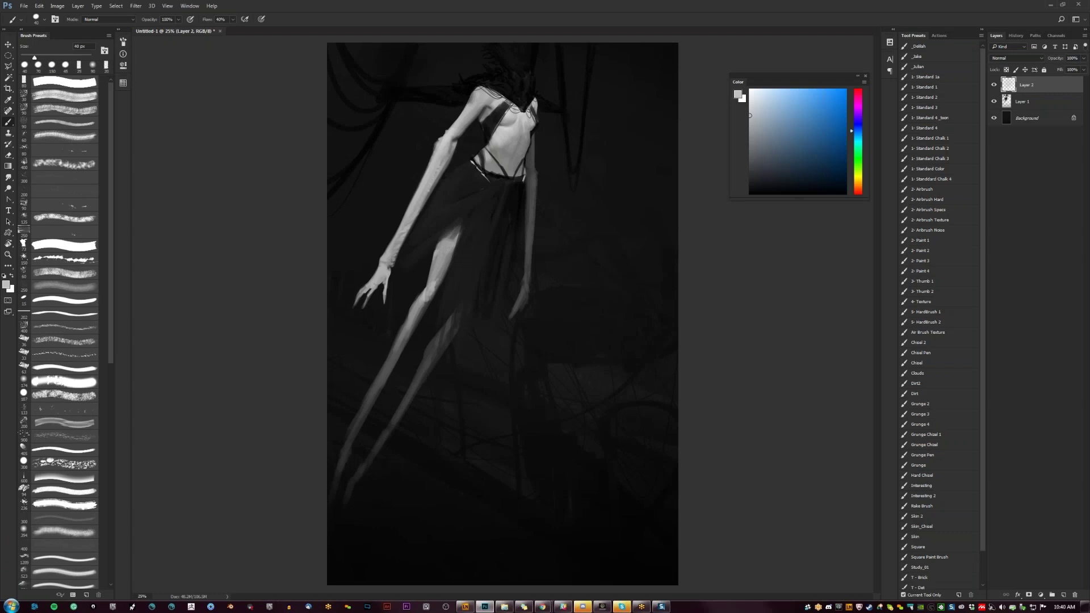
key(f)
key(z)
drag(361, 152, 457, 126)
key(b)
Step: Sample arm tones and paint a grey stroke down the forearm from the elbow on the new layer, undoing unsatisfactory attempts
alt+click(488, 137)
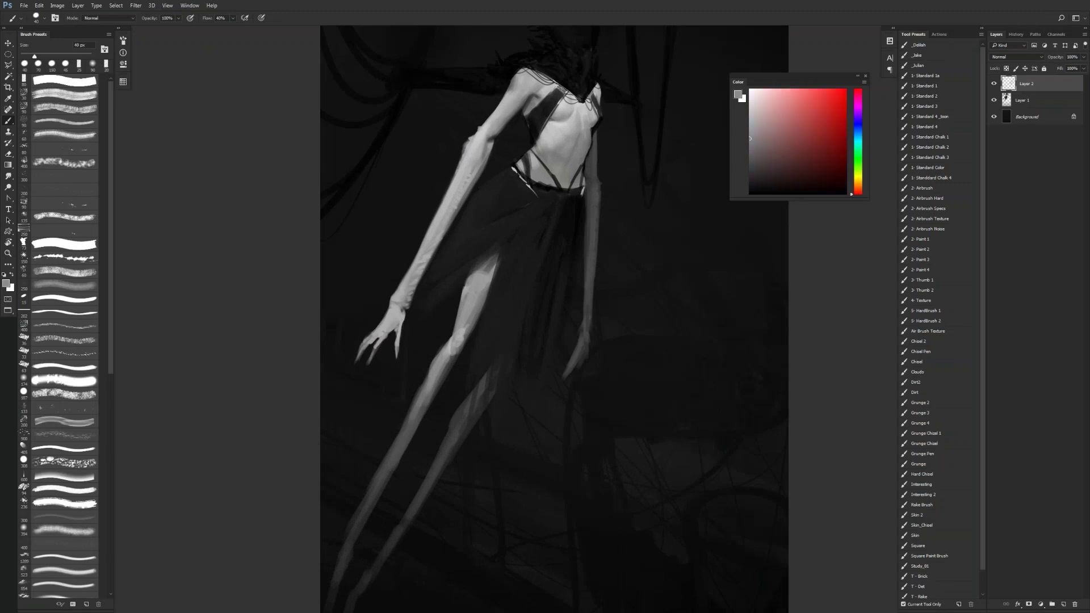
alt+click(485, 138)
key(ctrl+z)
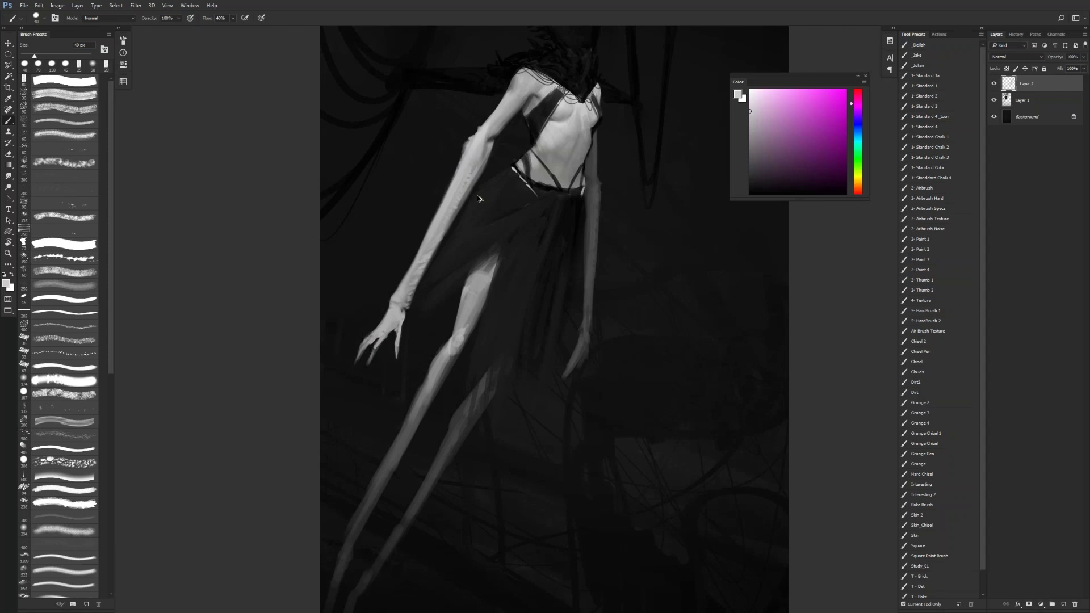
alt+click(474, 140)
key(ctrl+z)
mouse_move(478, 134)
mouse_down()
mouse_move(477, 162)
mouse_move(462, 172)
mouse_up()
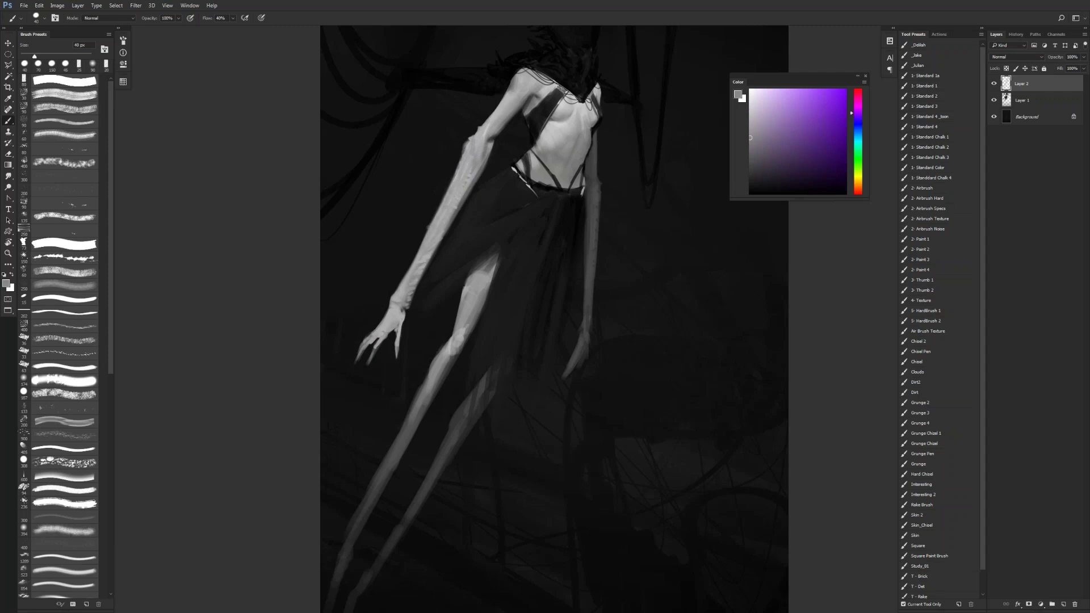
Step: Retouch the bright arm around the elbow with sampled skin tones and undo the black stroke along the forearm
drag(486, 128, 502, 102)
alt+click(487, 123)
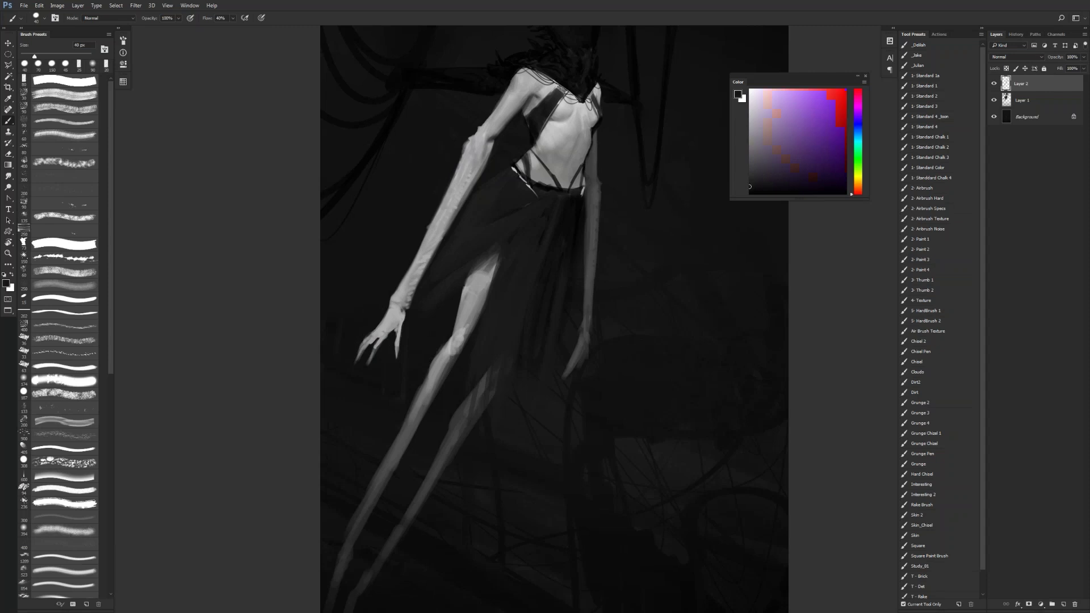
alt+click(494, 108)
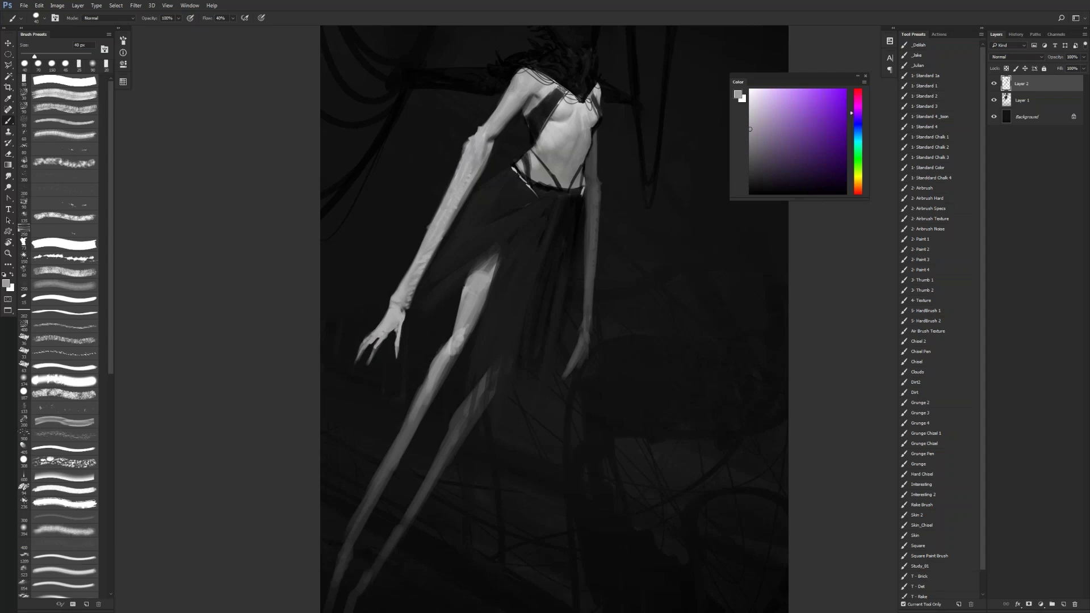
key(bracketleft)
key(d)
mouse_move(484, 127)
mouse_down()
mouse_move(489, 142)
mouse_move(470, 176)
mouse_up()
key(ctrl+z)
Step: Refine the bright forearm and upper arm with short sampled light-grey strokes using a 15 px brush
key(bracketleft)
alt+click(476, 159)
alt+click(476, 159)
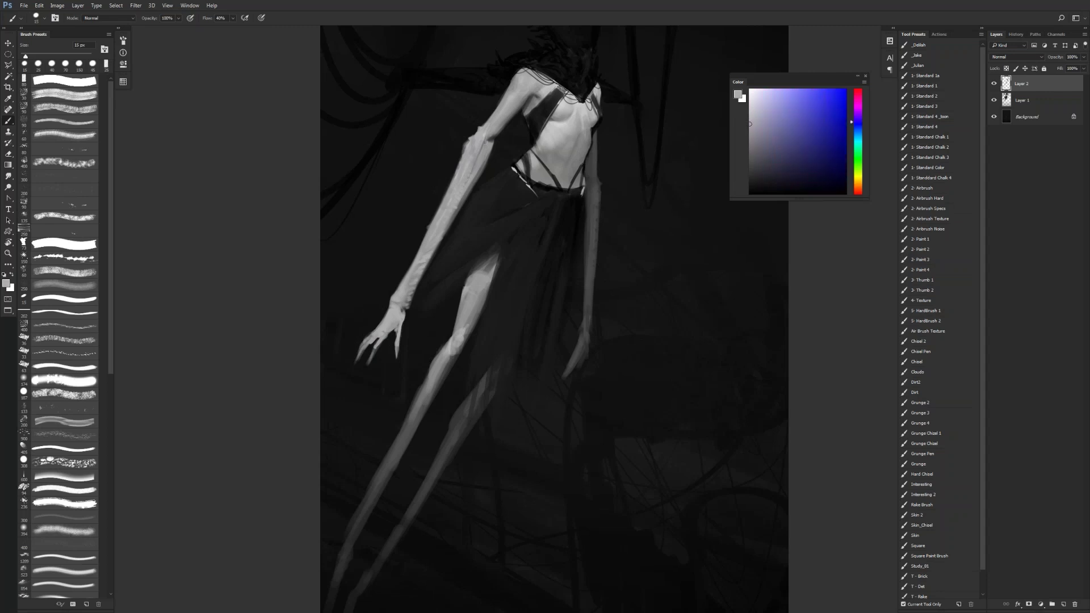
drag(469, 192, 463, 203)
drag(504, 128, 496, 142)
drag(525, 98, 504, 125)
Step: Flip the canvas horizontally and touch up the upper arm just above the elbow with a sampled grey
key(z)
alt+click(523, 123)
key(ctrl+shift+h)
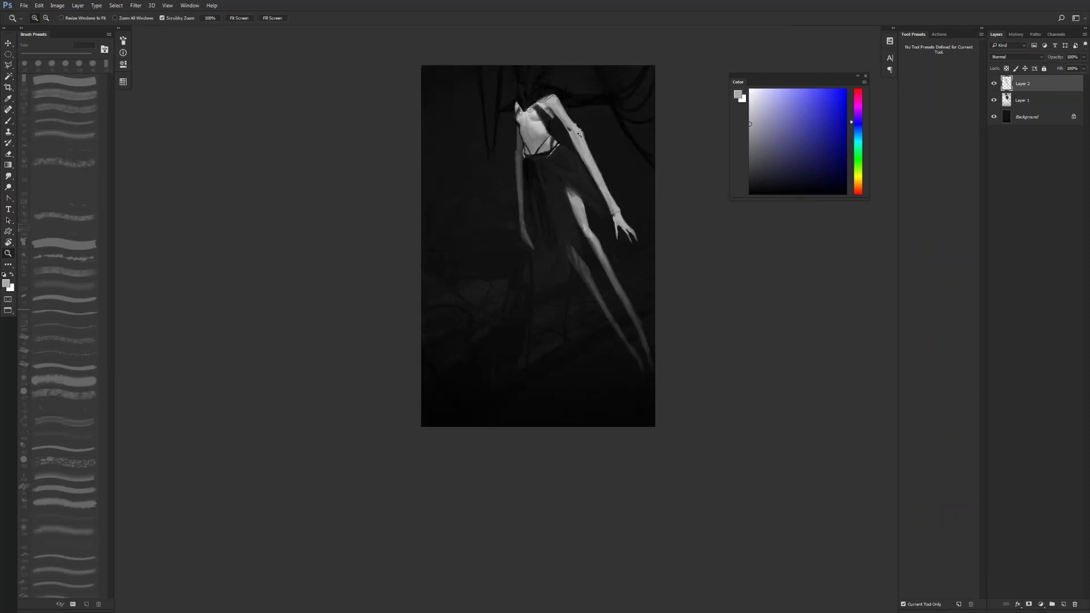
key(ctrl+plus)
key(ctrl+plus)
key(b)
drag(567, 128, 556, 116)
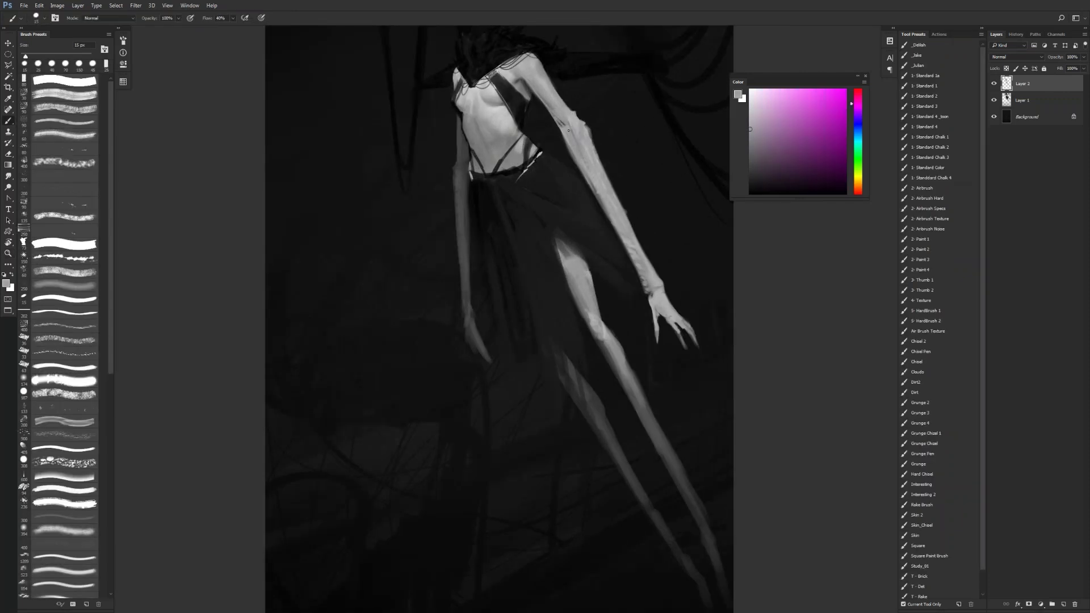
Step: Flip the canvas back and touch up the upper arm and armpit with black and sampled tones
key(z)
key(ctrl+minus)
key(ctrl+minus)
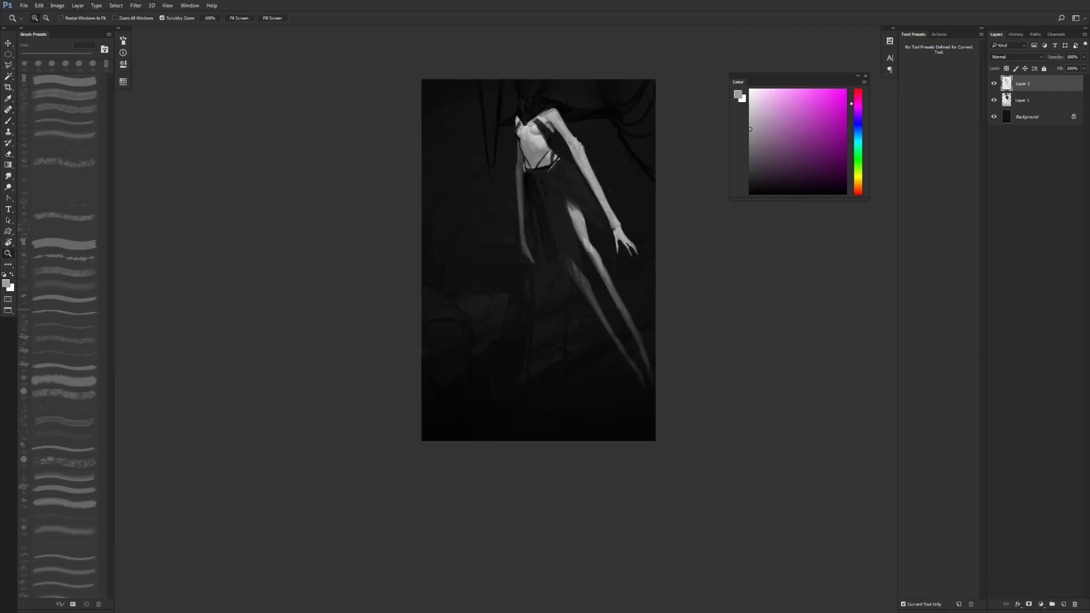
key(h)
click(513, 125)
click(513, 125)
click(512, 125)
drag(513, 126, 432, 197)
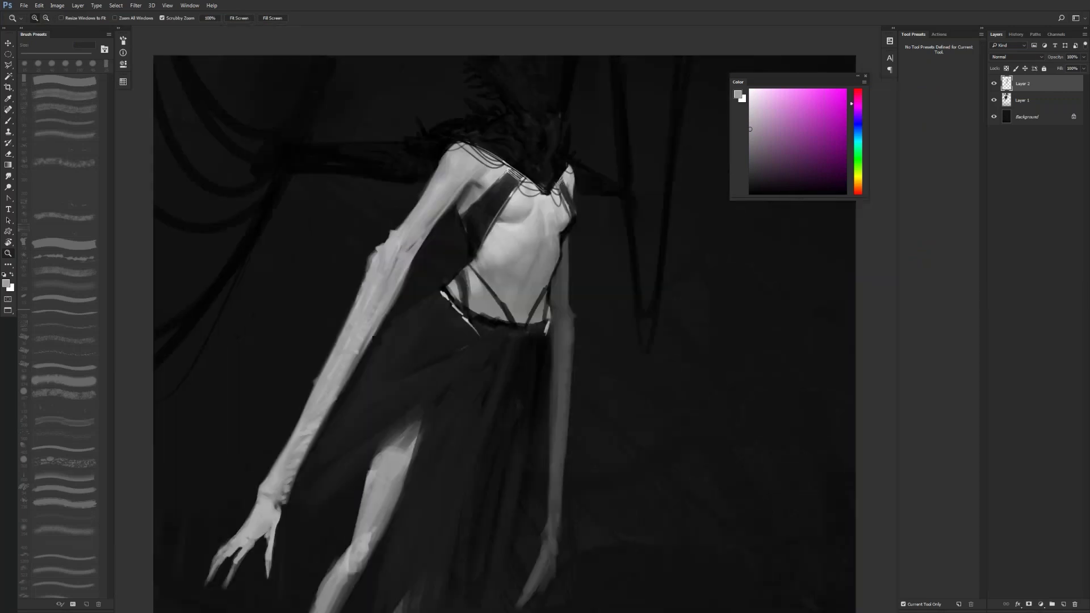
key(b)
key(d)
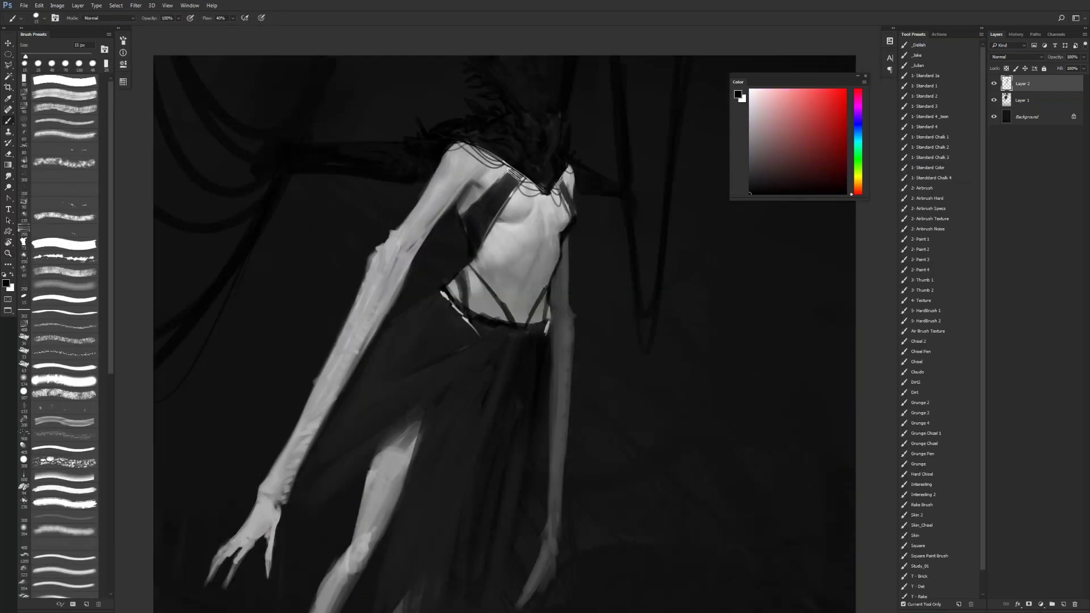
alt+click(414, 201)
alt+click(477, 187)
key(d)
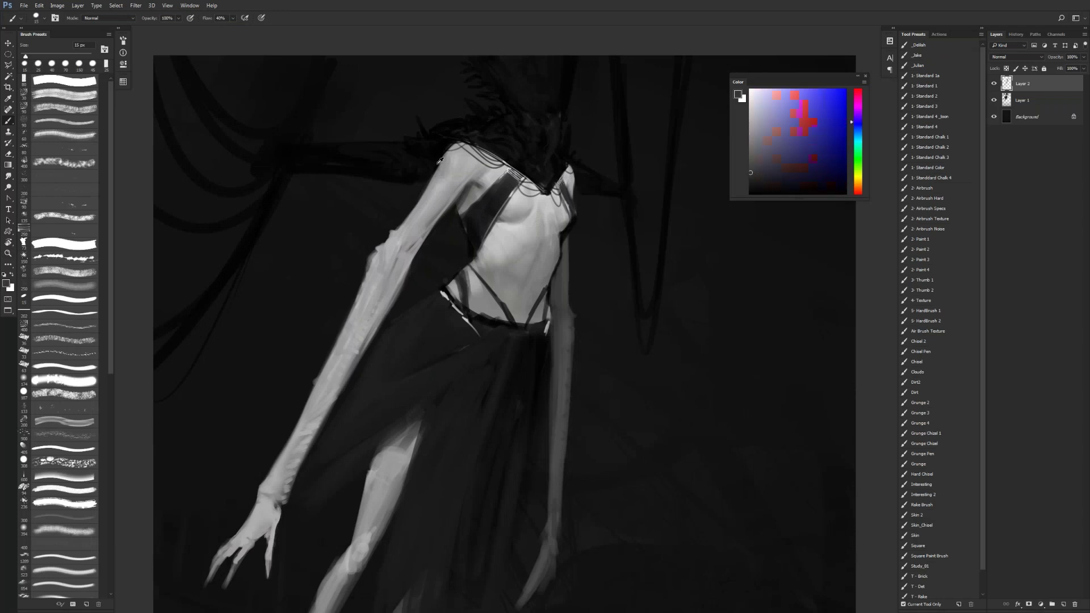
Step: Apply a sampled mid-grey to the bright upper arm with a larger brush and switch to the Smudge tool
key(bracketright)
key(bracketright)
key(bracketright)
alt+click(443, 174)
drag(441, 168, 441, 181)
key(r)
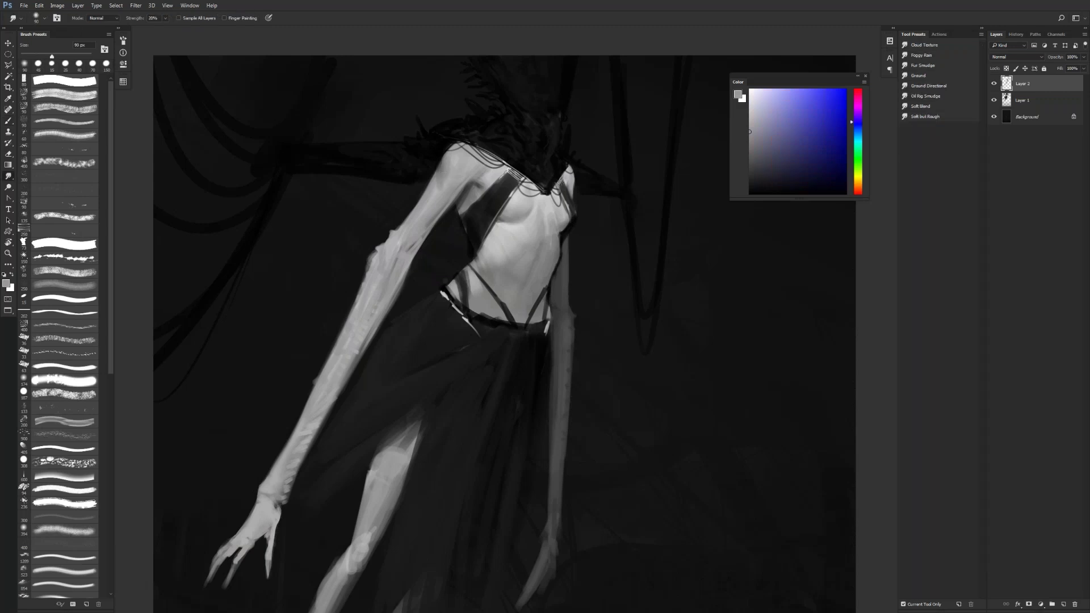
Step: Stamp all visible layers into a new top layer and show the whole painting for brushwork
key(ctrl+alt+shift+e)
key(z)
alt+click(447, 255)
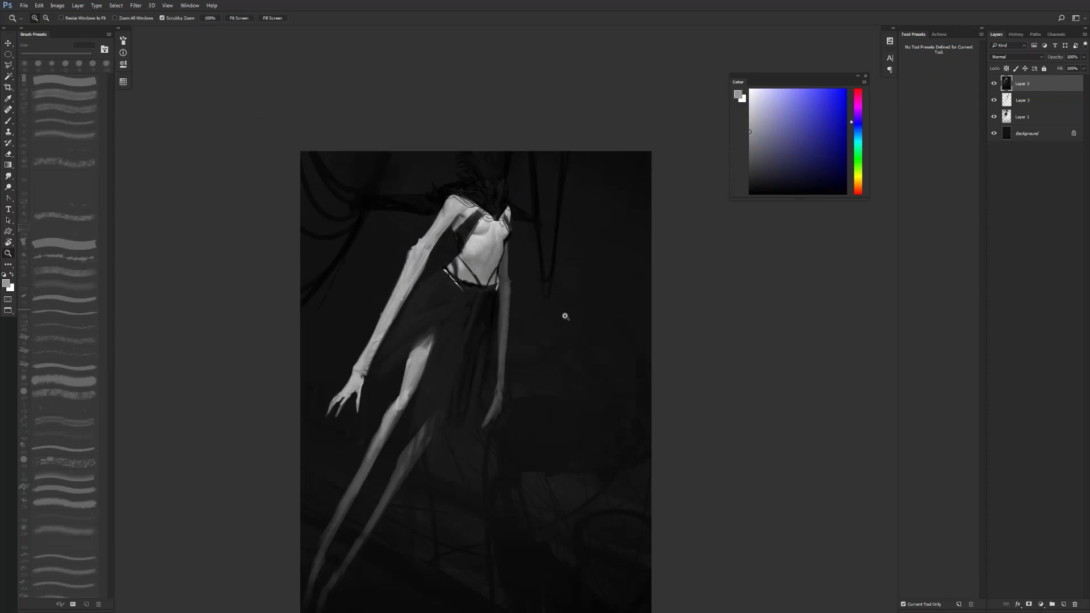
drag(582, 297, 595, 259)
key(b)
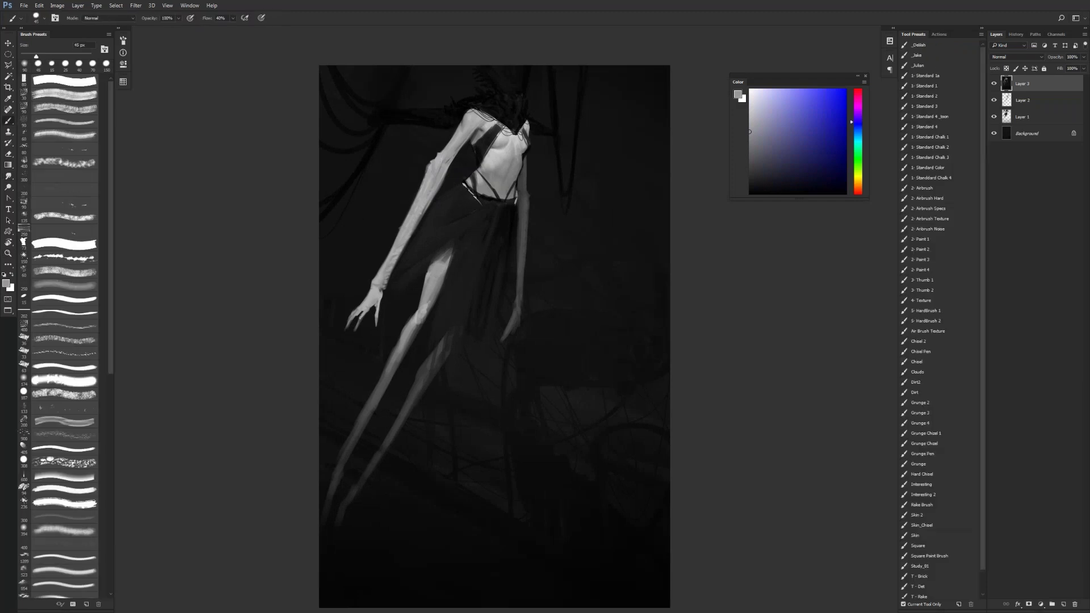
Step: Paint the thigh of an extra leg beside the bright front thigh in sampled greys, trimming it with black
mouse_move(415, 289)
mouse_down()
mouse_move(426, 262)
mouse_move(411, 294)
mouse_move(423, 278)
mouse_up()
alt+click(413, 295)
click(410, 301)
alt+click(418, 273)
key(d)
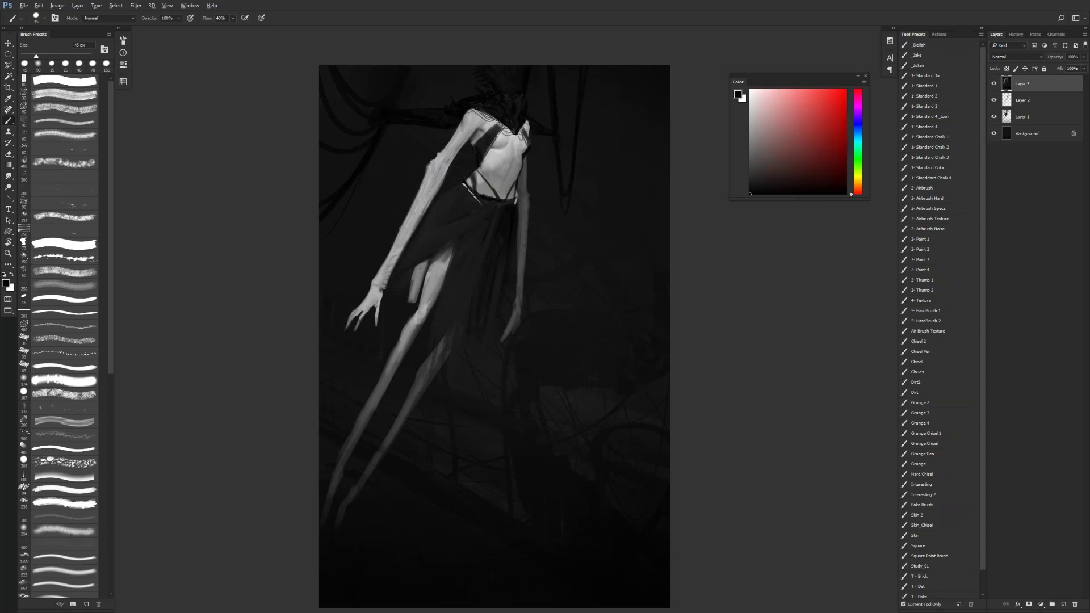
alt+click(409, 293)
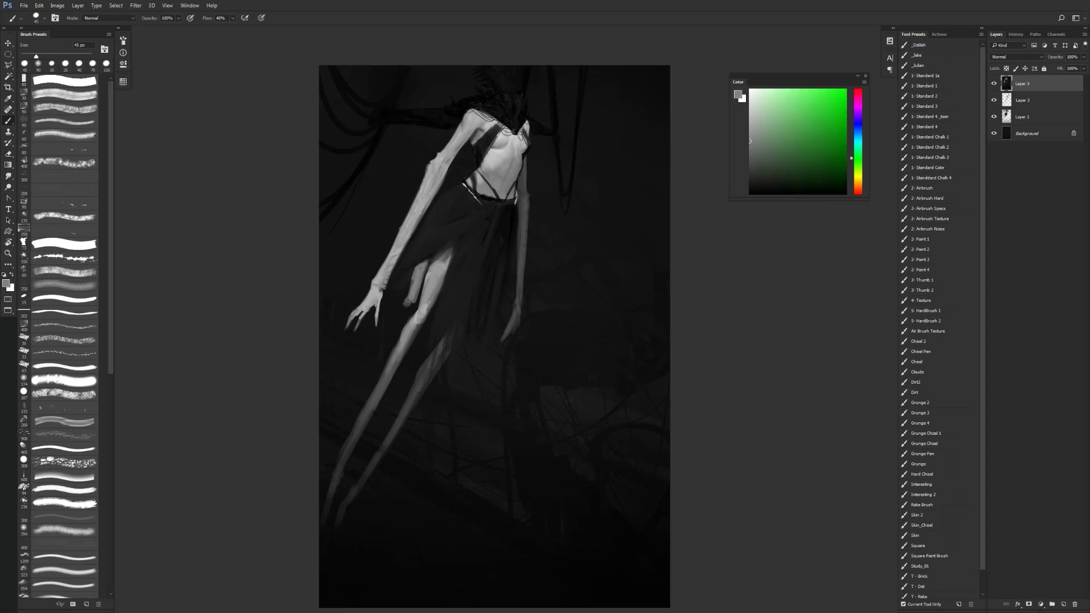
Step: Extend the extra leg downward with a thin mid-grey shin and foot behind the front leg
mouse_move(370, 360)
mouse_down()
mouse_move(396, 310)
mouse_move(375, 347)
mouse_up()
drag(408, 305, 398, 315)
mouse_move(372, 353)
mouse_down()
mouse_move(390, 322)
mouse_move(370, 358)
mouse_up()
drag(362, 366, 347, 389)
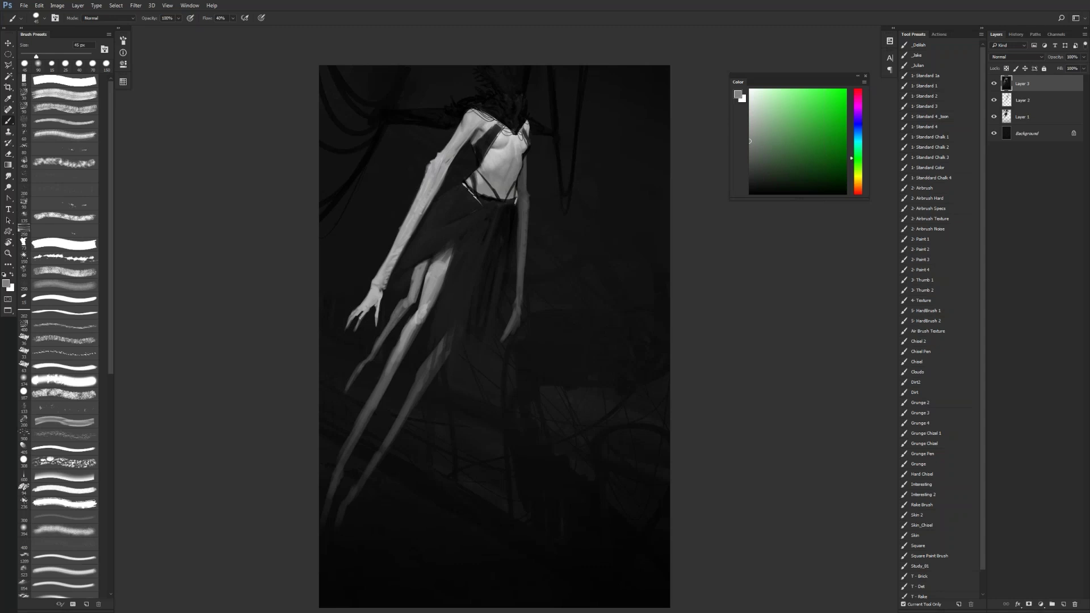
Step: Switch to full-screen view and shade the knee and shin of the bright front leg
key(g)
key(f)
key(f)
key(f)
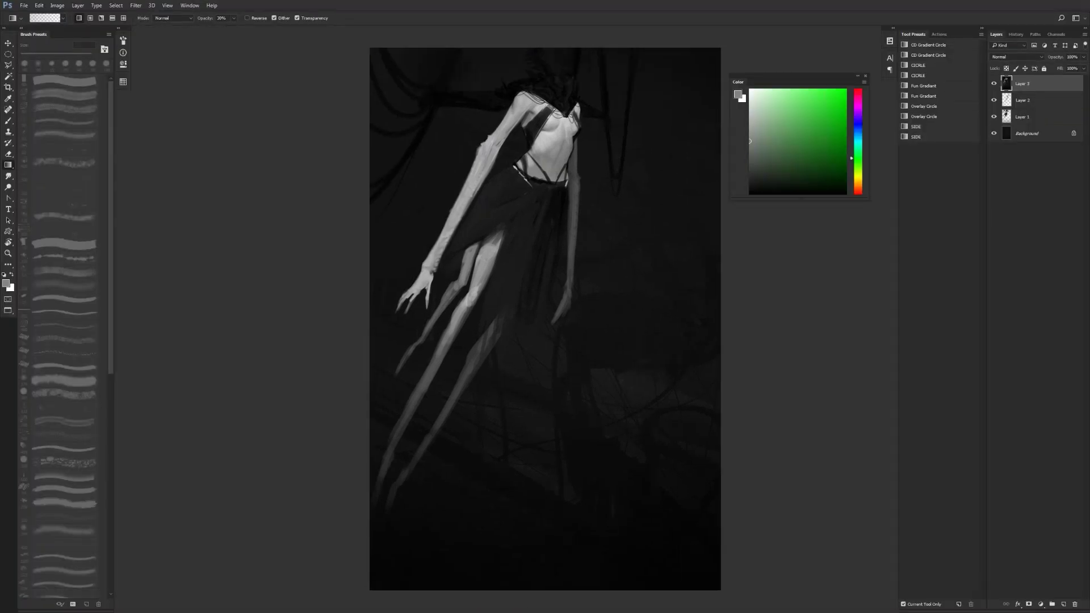
key(f)
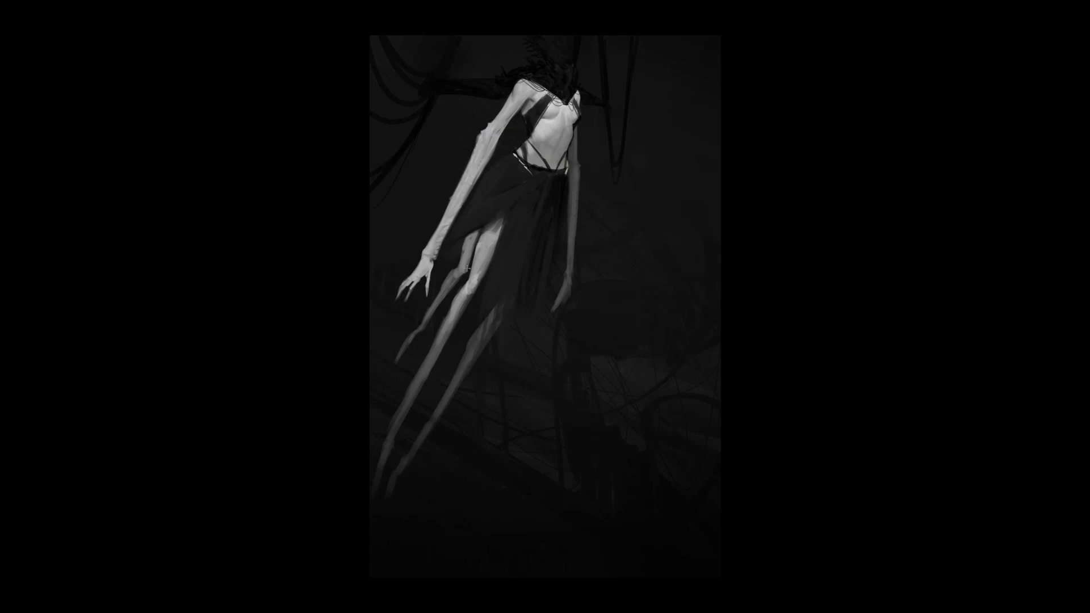
click(475, 285)
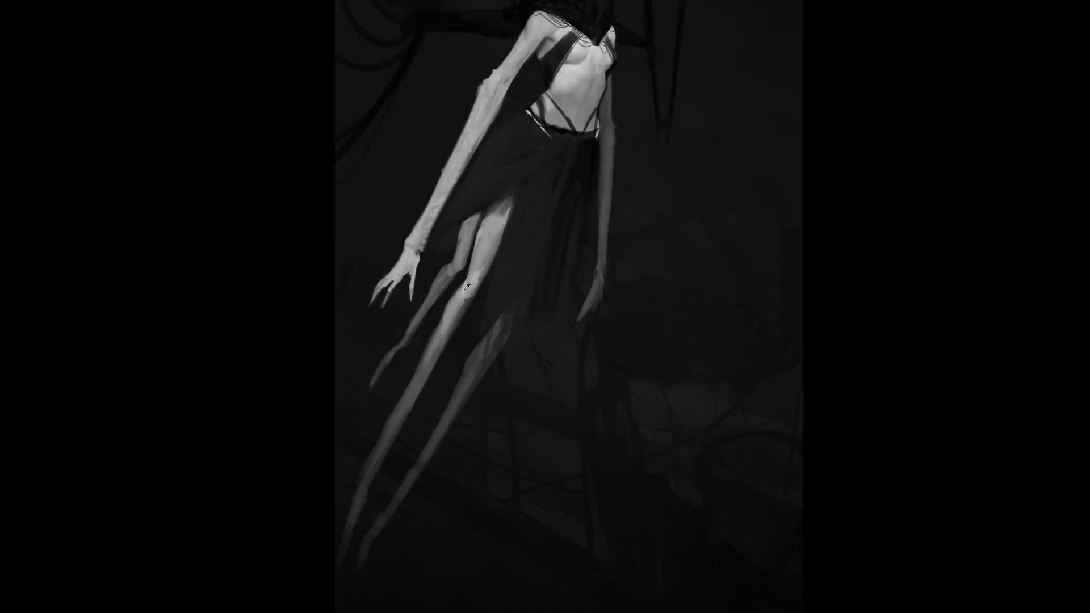
drag(461, 284, 418, 369)
drag(441, 328, 403, 407)
mouse_move(425, 362)
mouse_down()
mouse_move(402, 409)
mouse_move(420, 382)
mouse_up()
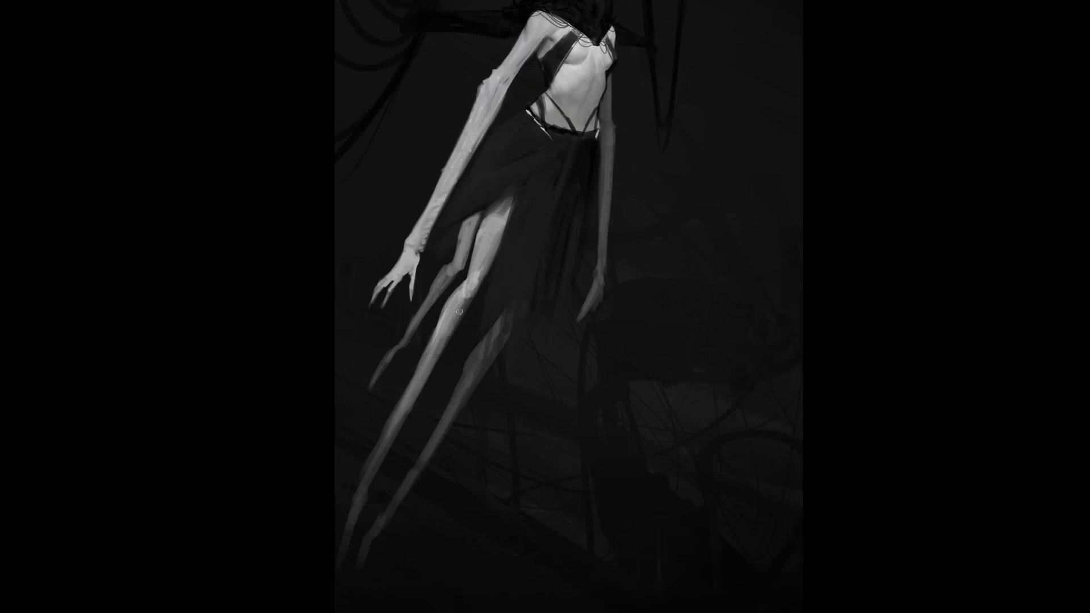
drag(465, 306, 476, 291)
Step: Paint dark skirt fabric over the rear leg's knee and darken its upper shin
drag(481, 341, 457, 409)
drag(487, 335, 450, 537)
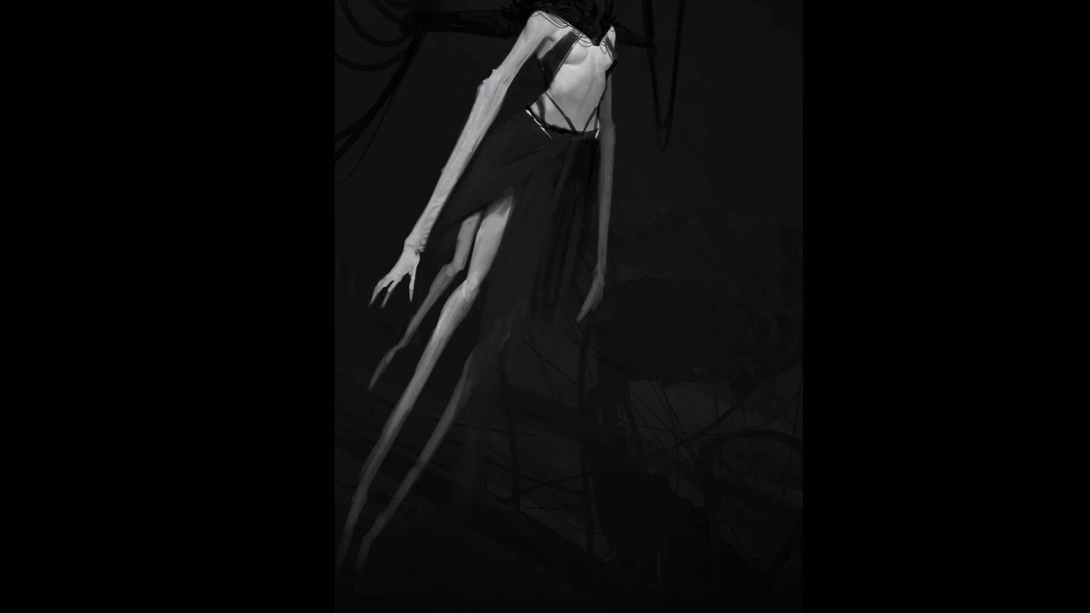
drag(503, 317, 487, 359)
Step: Paint dark wind-blown fabric trailing from the skirt behind the bright forearm to the canvas edge
drag(488, 165, 484, 303)
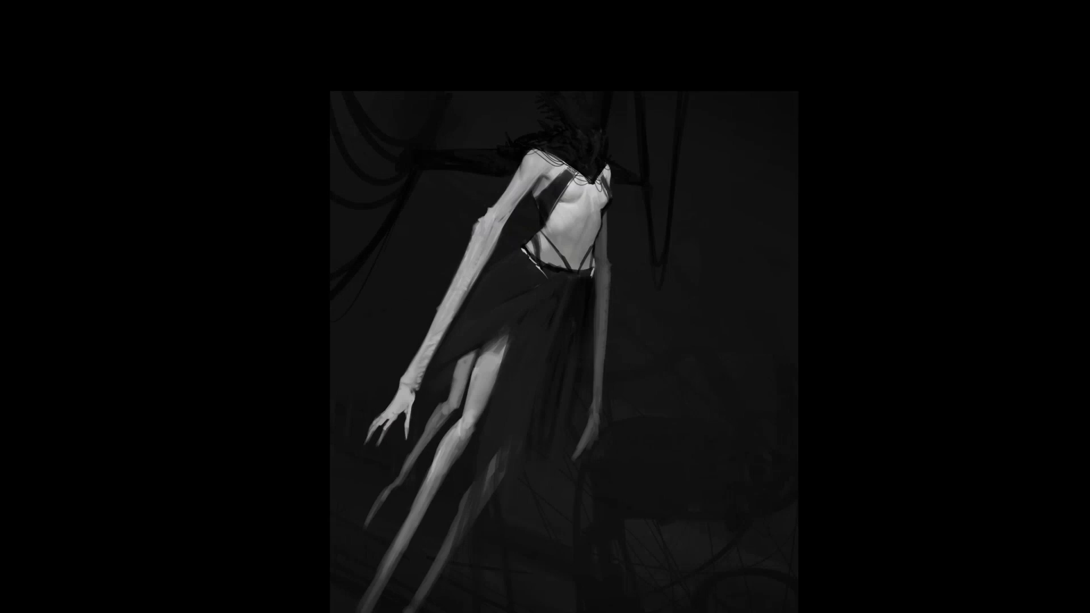
drag(441, 291, 340, 354)
mouse_move(427, 306)
mouse_down()
mouse_move(369, 331)
mouse_move(411, 352)
mouse_move(335, 361)
mouse_up()
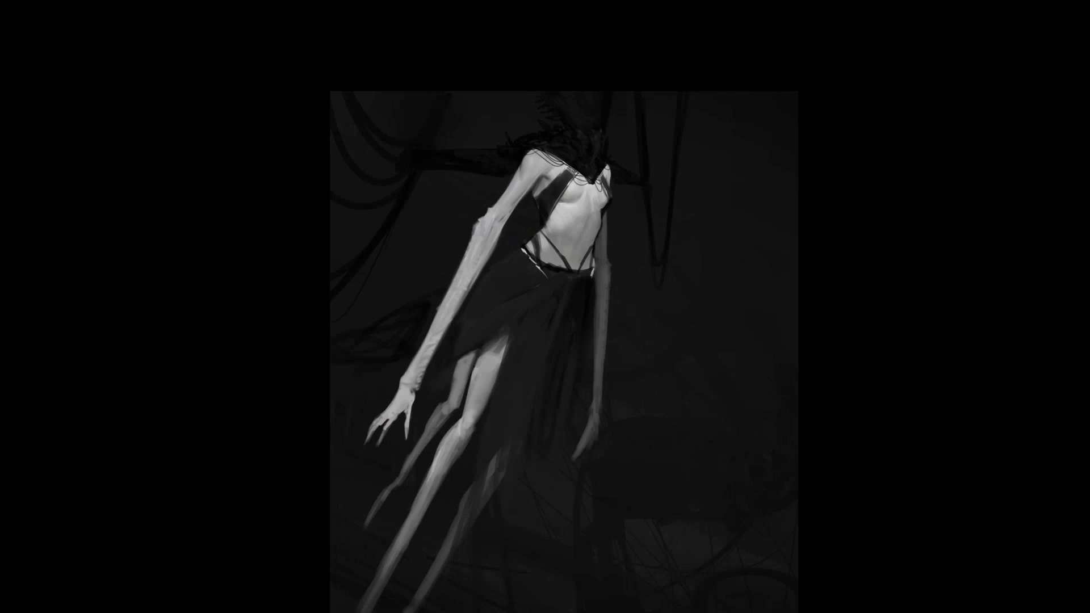
drag(486, 296, 481, 307)
Step: Draw thin bright chains hanging from the waistband across the front of the skirt
drag(580, 332, 564, 266)
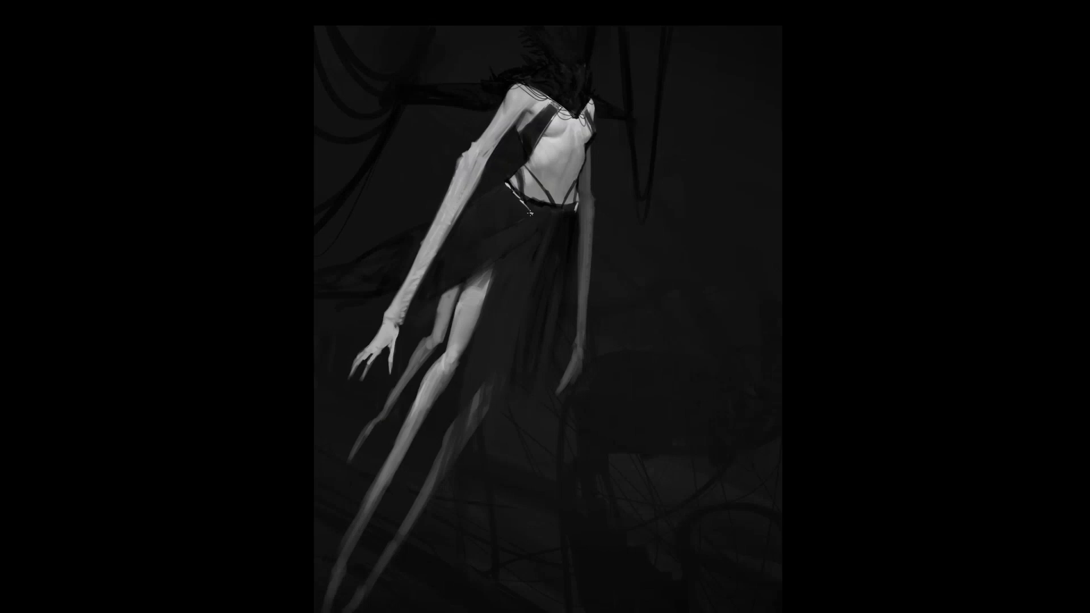
drag(531, 213, 560, 224)
drag(577, 213, 562, 244)
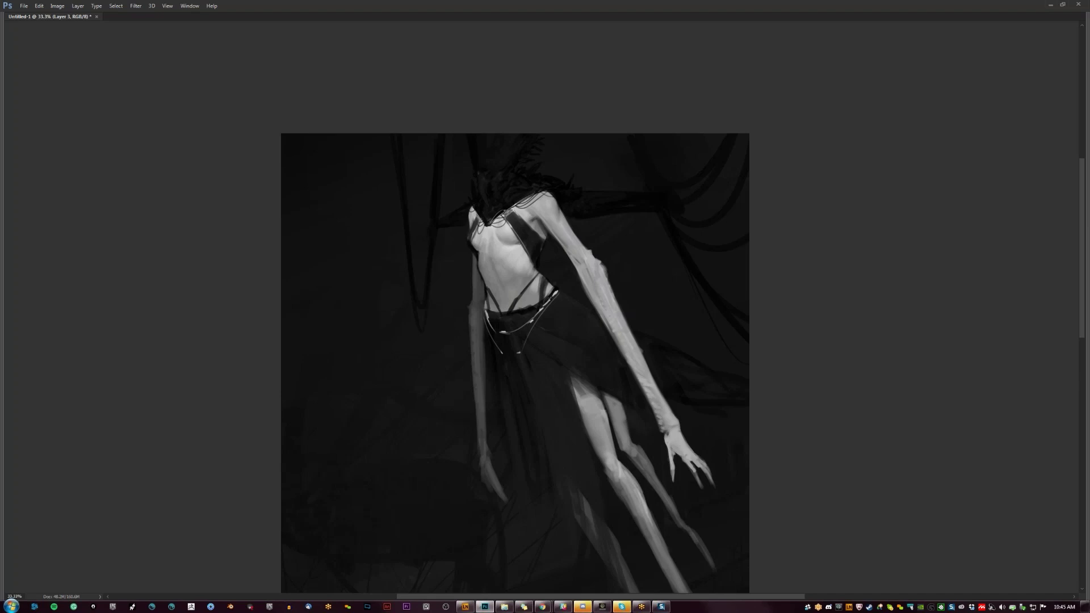
Step: Draw a thin light strand curving outward from the bright shoulder across the dark beam and flip the canvas back
drag(549, 198, 606, 195)
drag(607, 191, 613, 189)
key(F2)
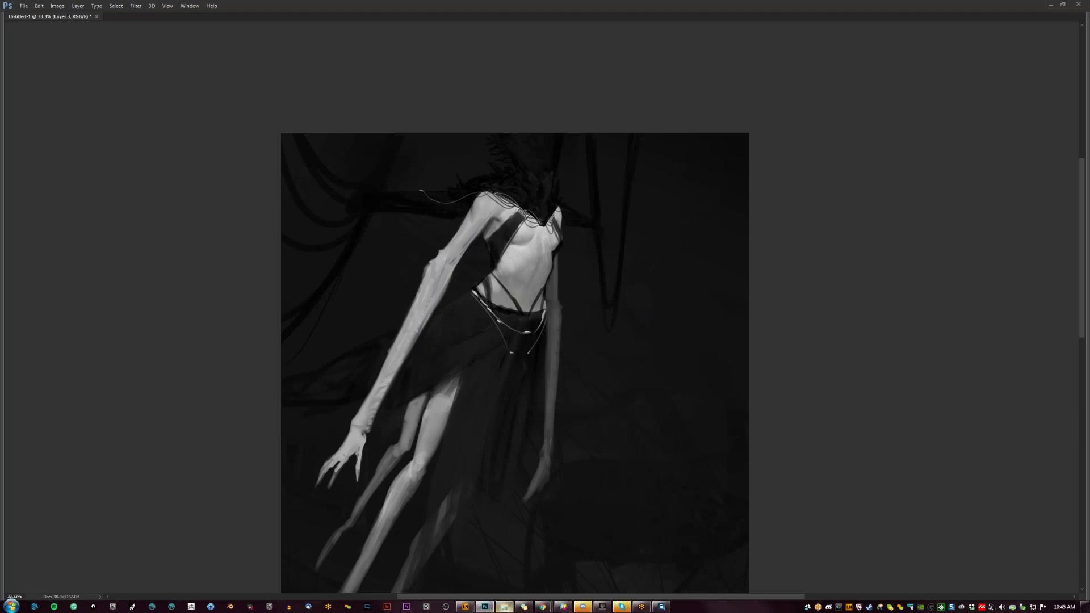
Step: Switch to the ArtStation window in Chrome and open the site's home page
mouse_move(542, 606)
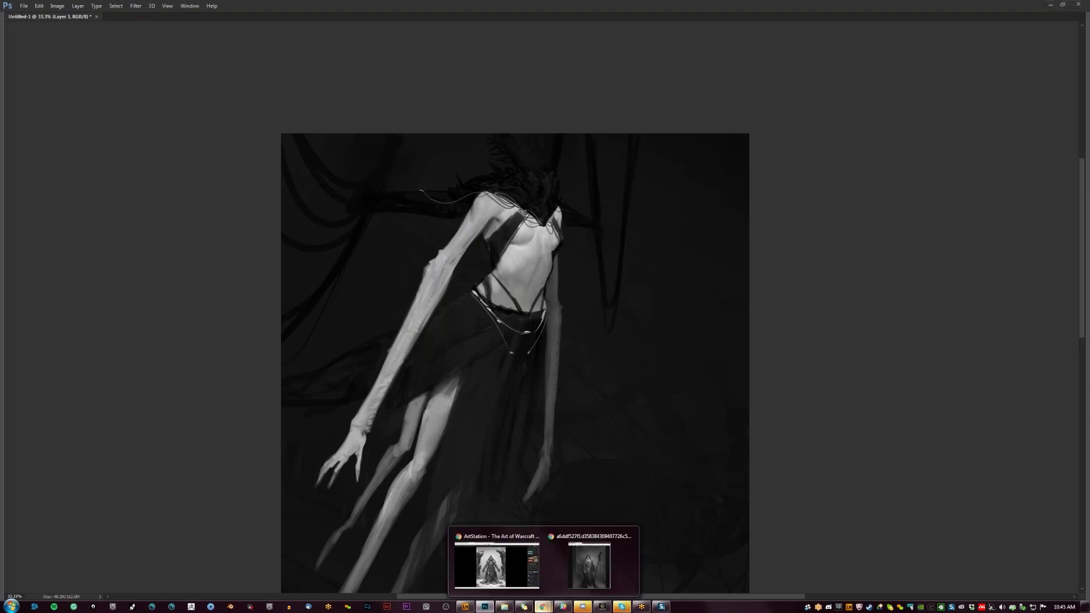
click(514, 579)
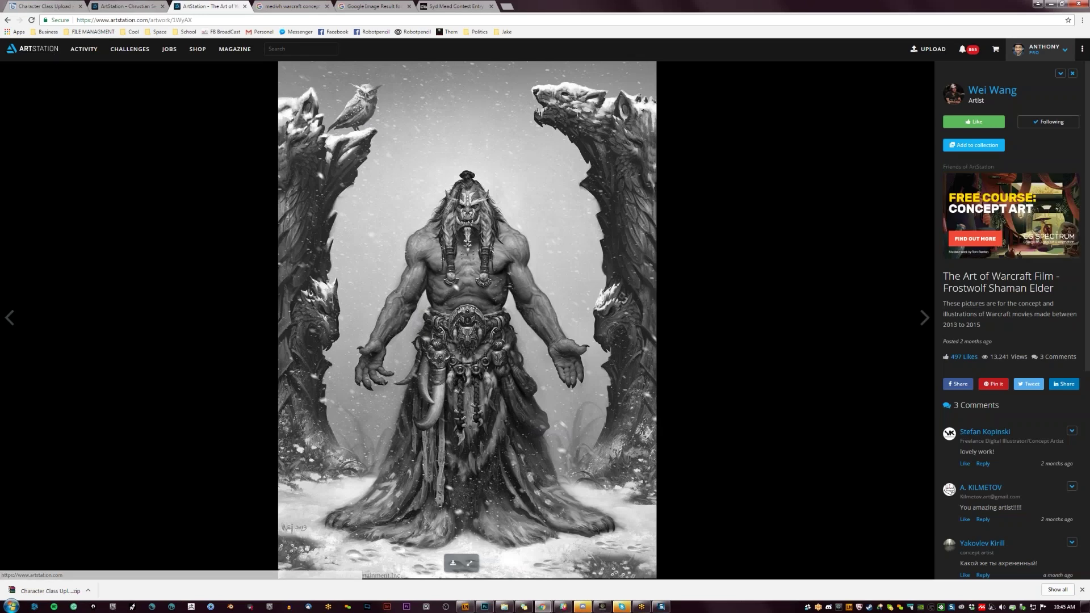
click(44, 54)
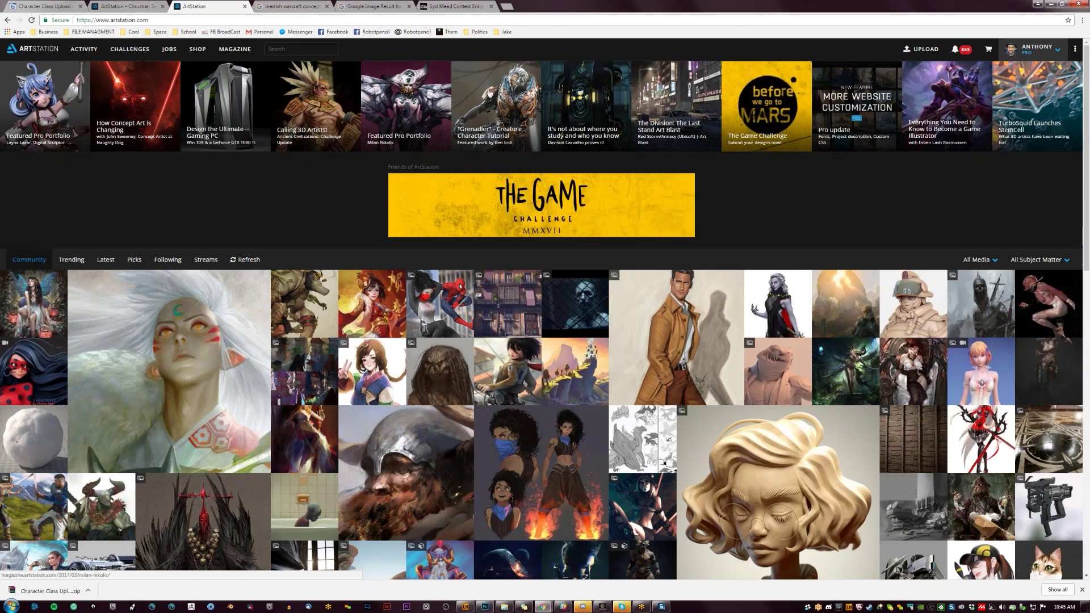
Step: Browse the community gallery and open the red-robed woman and the bulky creature artworks in new tabs
scroll(495, 369, down, 2)
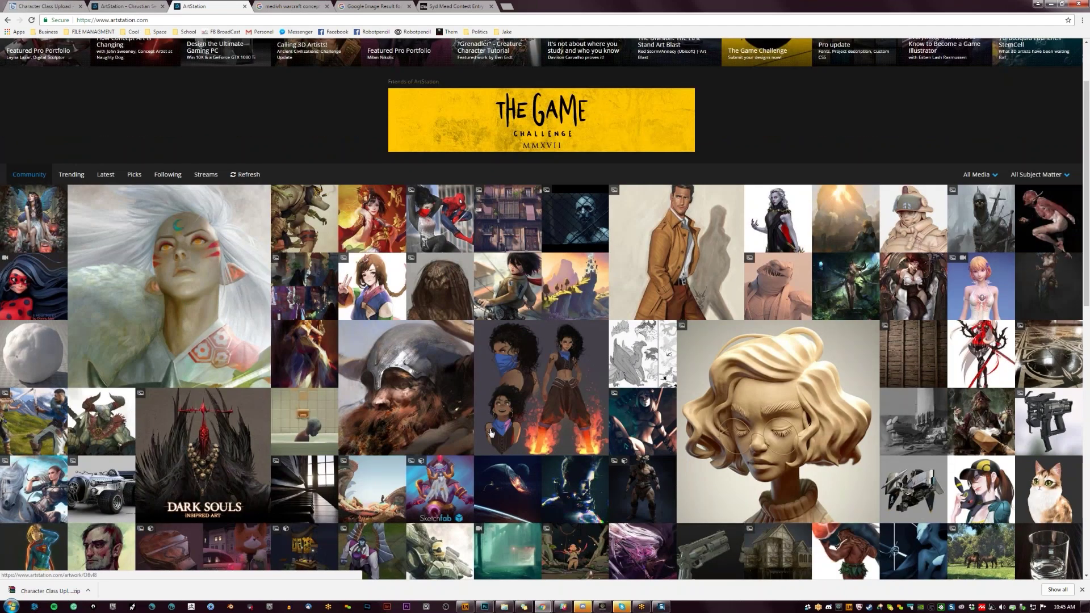
scroll(491, 433, down, 1)
scroll(491, 433, down, 2)
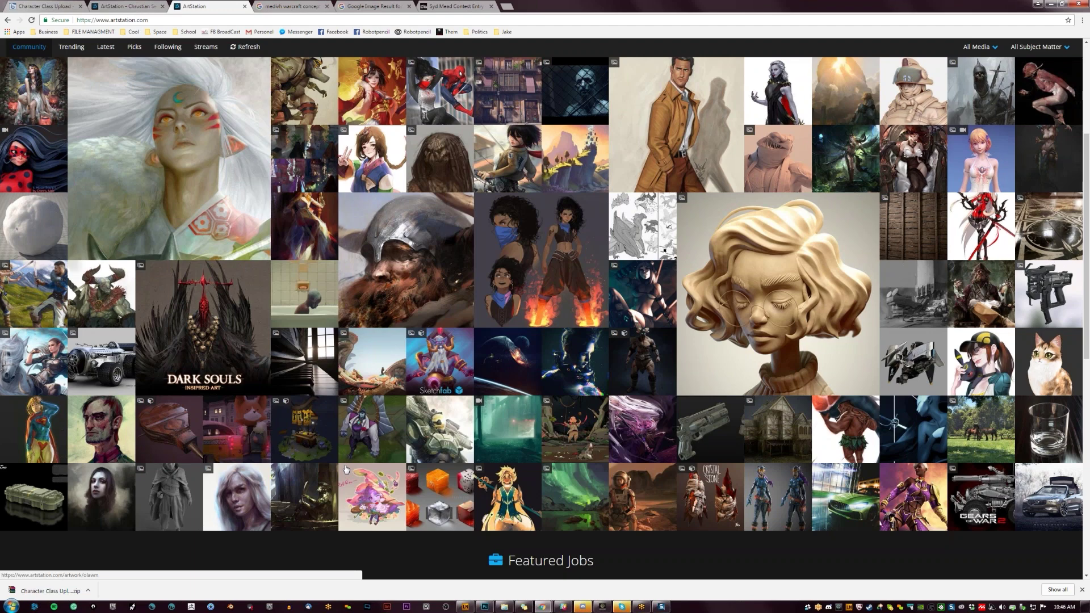
scroll(354, 466, up, 4)
scroll(355, 467, down, 2)
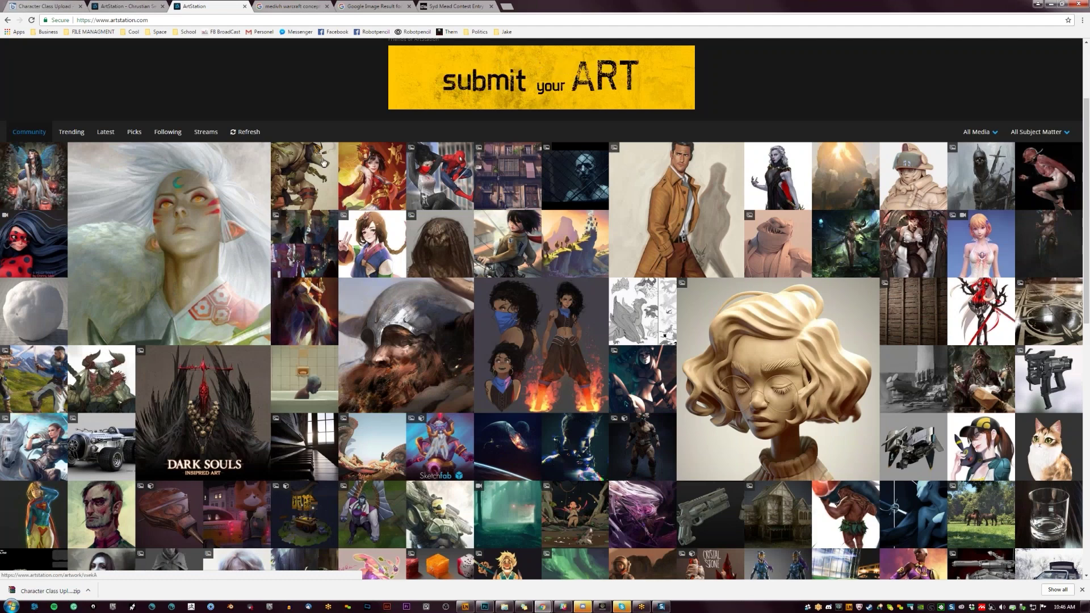
middle_click(372, 181)
middle_click(303, 195)
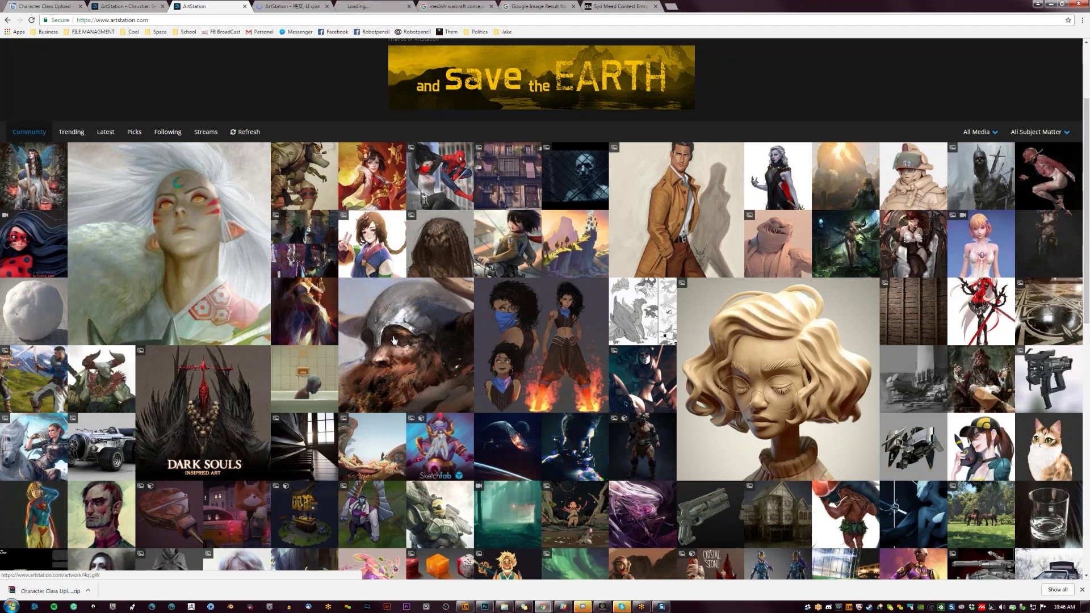
Step: Open the curly-haired bust, the man in the tan coat and the dark standing figure artworks in new tabs
middle_click(729, 351)
middle_click(675, 216)
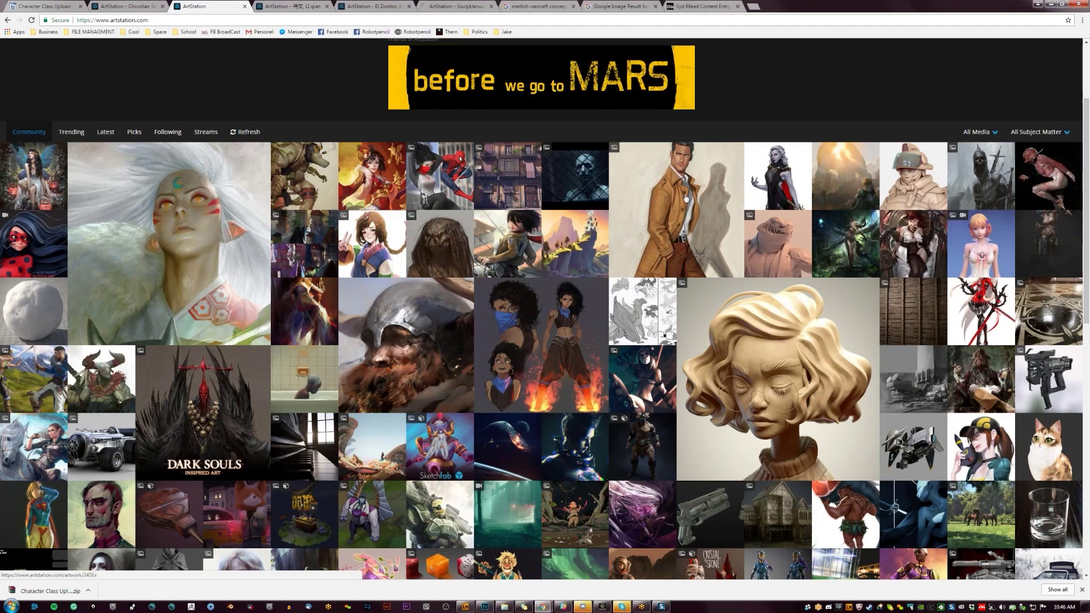
scroll(446, 313, down, 1)
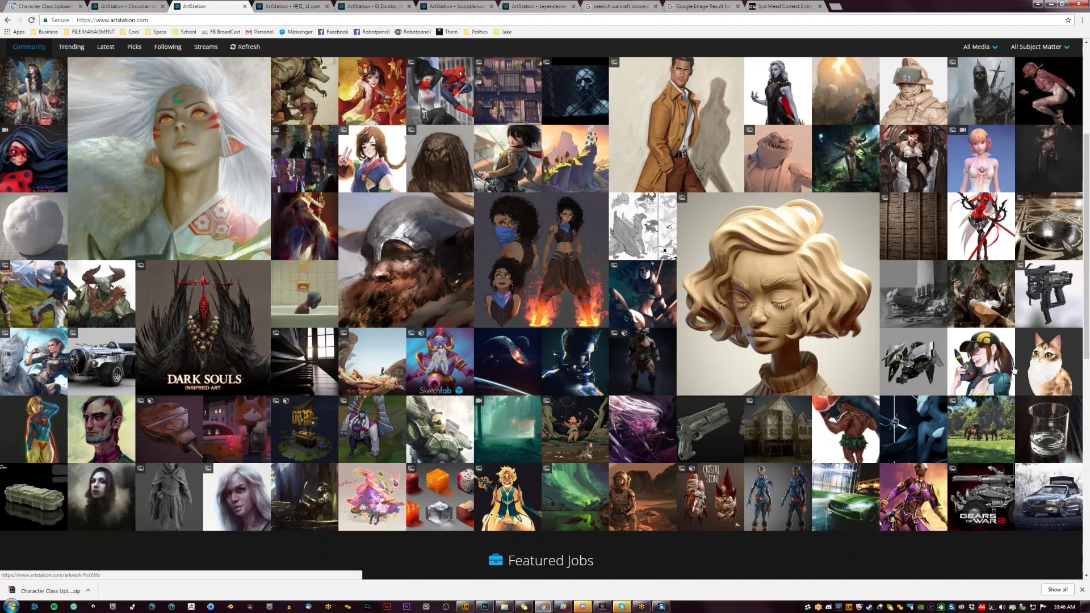
key(ctrl+plus)
middle_click(1046, 167)
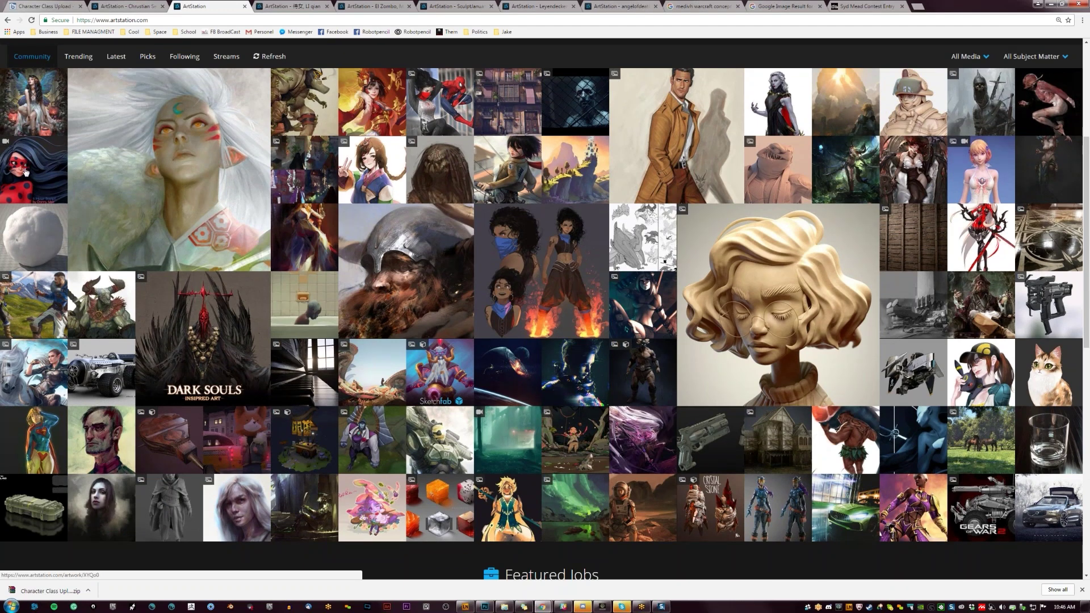
Step: Open the fox and taxi artwork in a new tab and view the portfolio of the red-robed woman's artist
middle_click(248, 431)
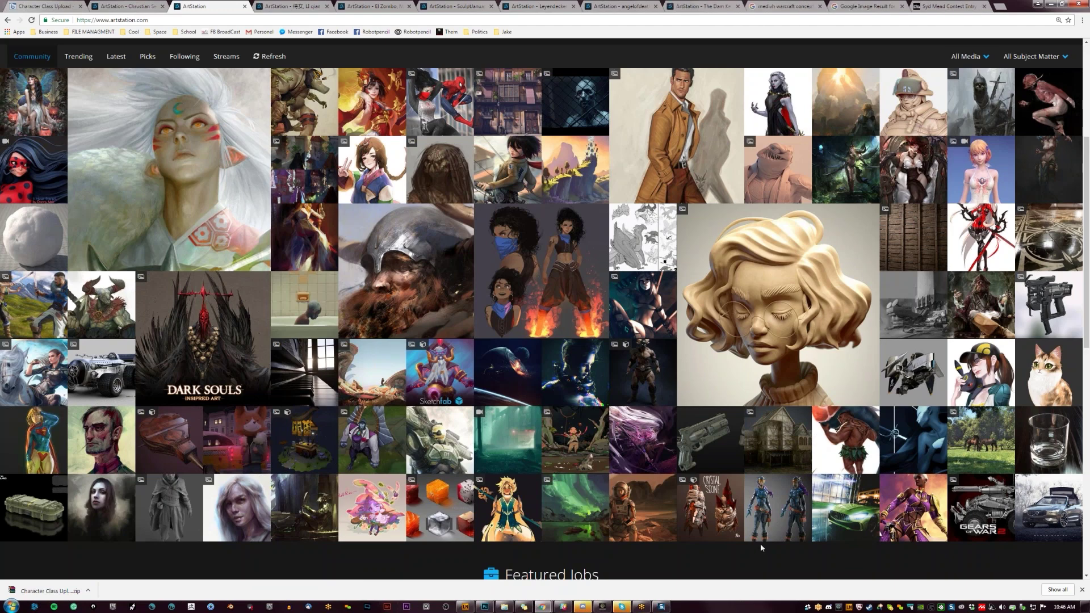
click(285, 6)
click(973, 96)
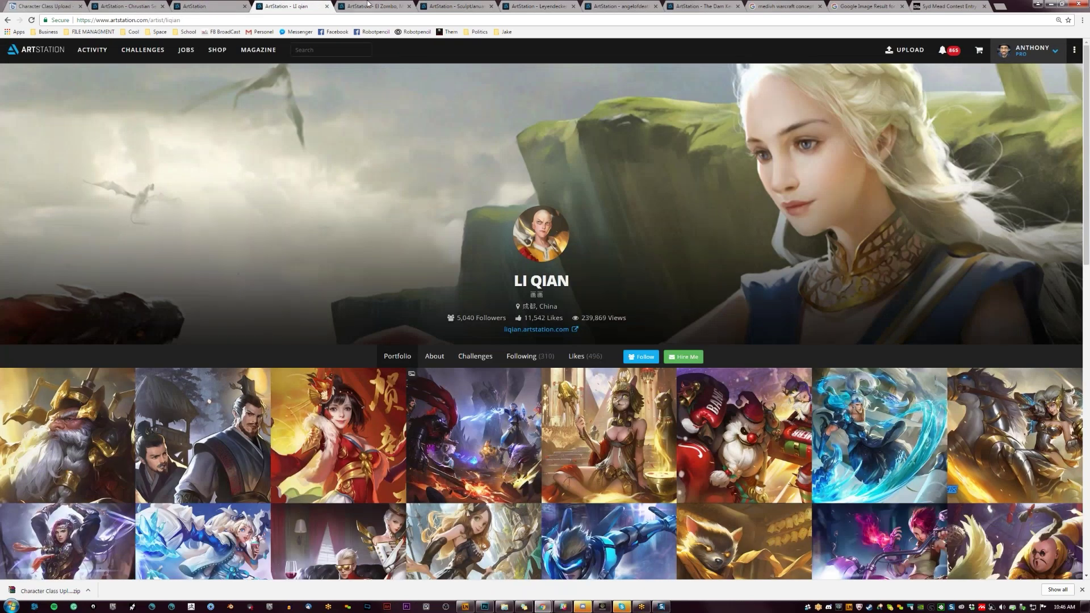
Step: View the portfolios of the artists behind the El Zombo illustration and the curly-haired woman bust
click(367, 3)
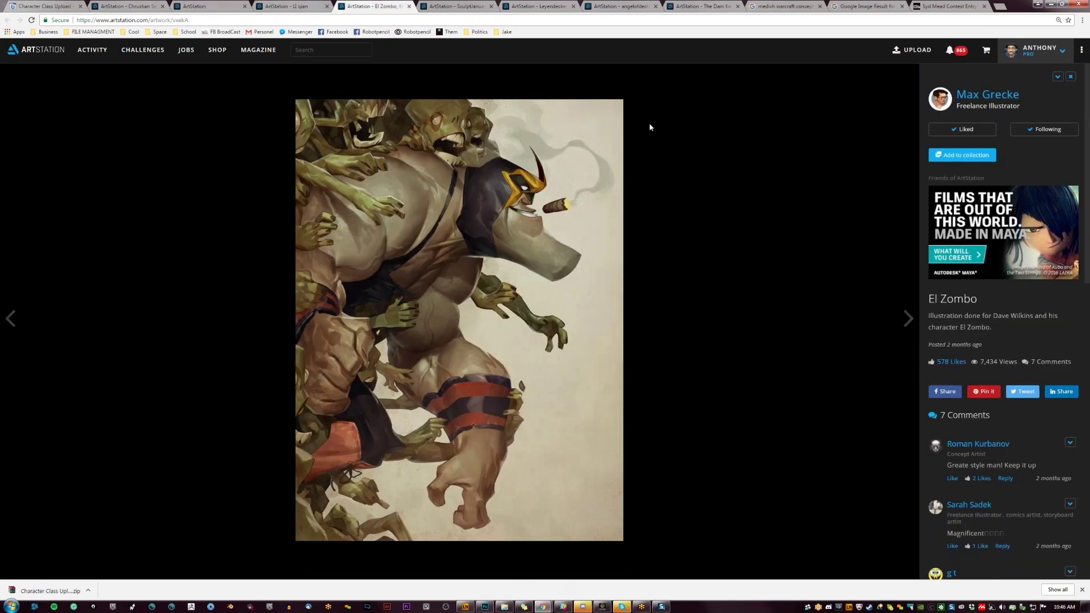
click(991, 95)
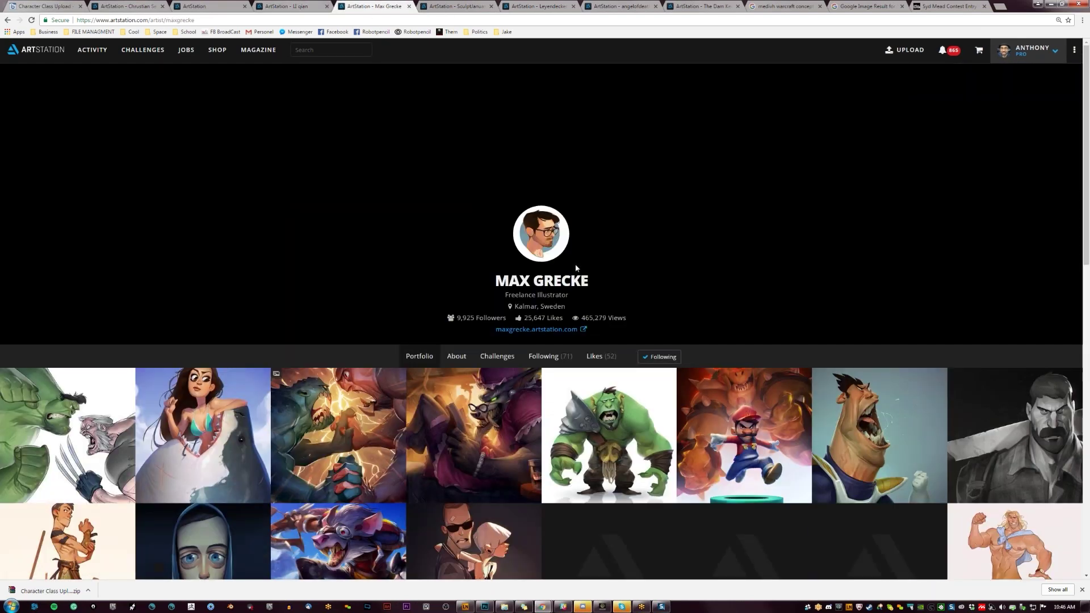
scroll(609, 351, down, 2)
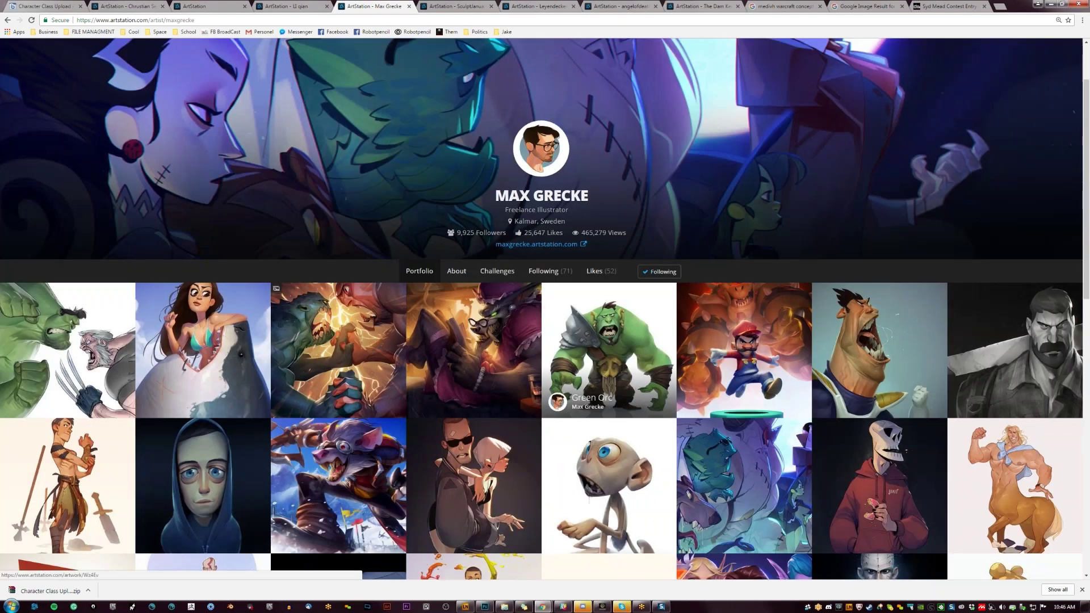
click(474, 6)
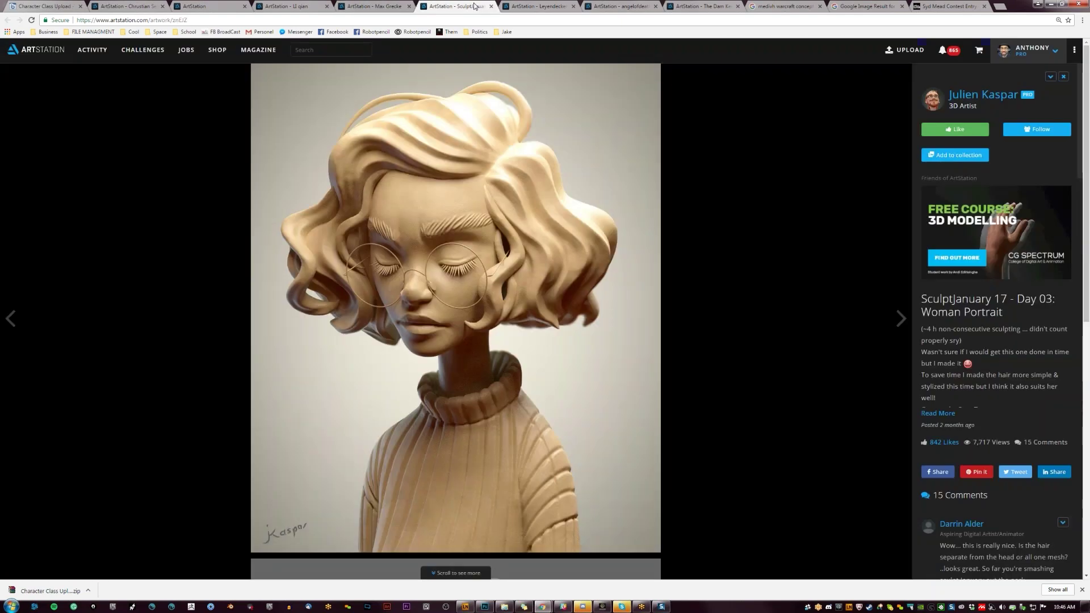
click(983, 94)
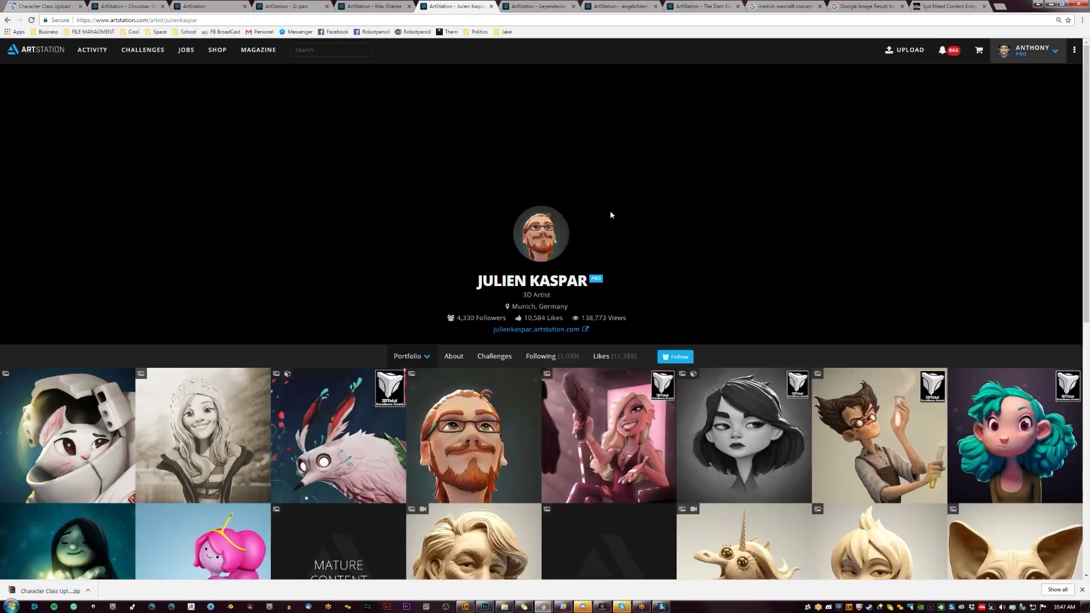
Step: View the portfolios of the artists behind the Leyendecker study and the angelofdeath_reg artwork
key(ctrl+Tab)
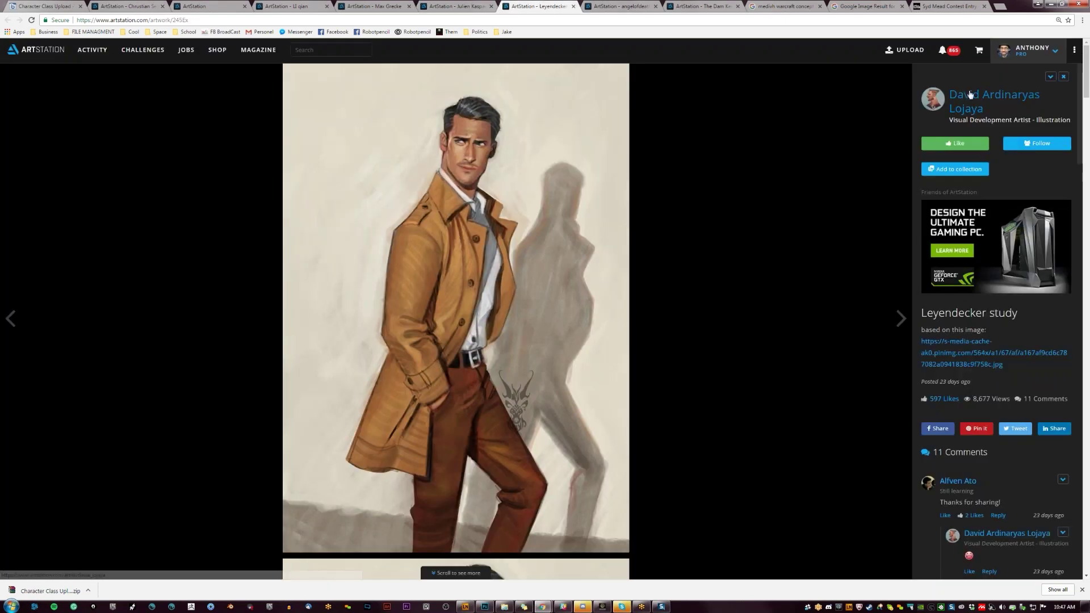
click(970, 94)
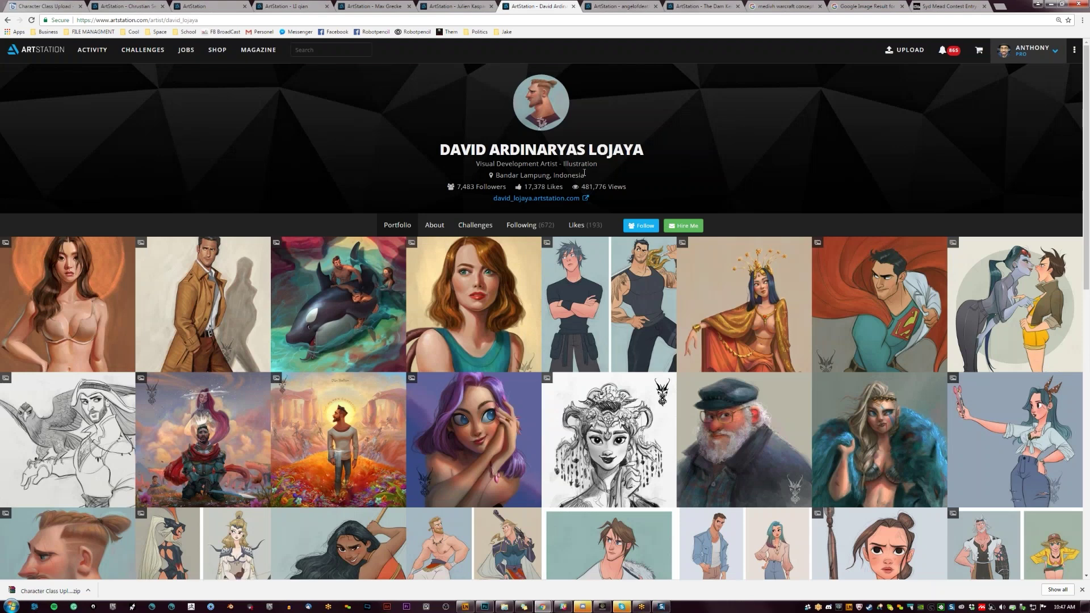
key(ctrl+Tab)
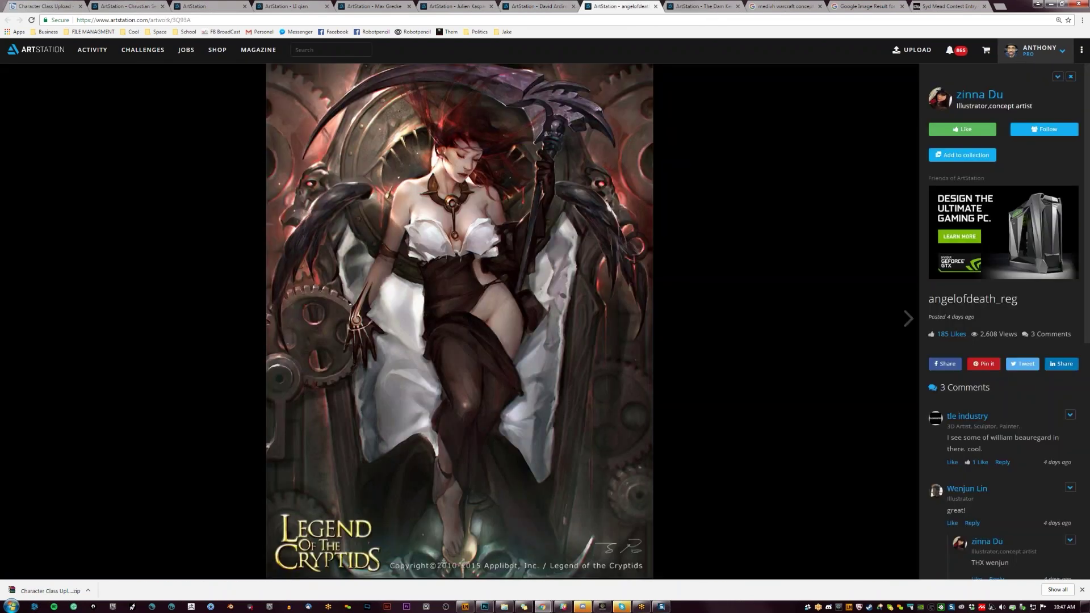
click(979, 94)
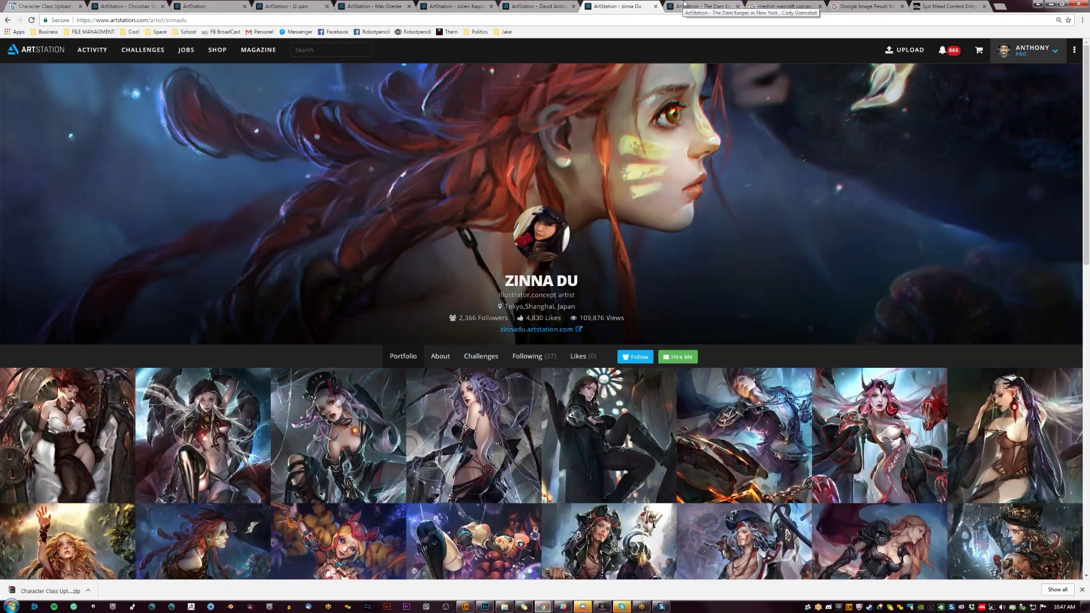
Step: Open the portfolio of the artist behind the Dam Keeper fox artwork and look through its thumbnails
click(685, 4)
click(1014, 95)
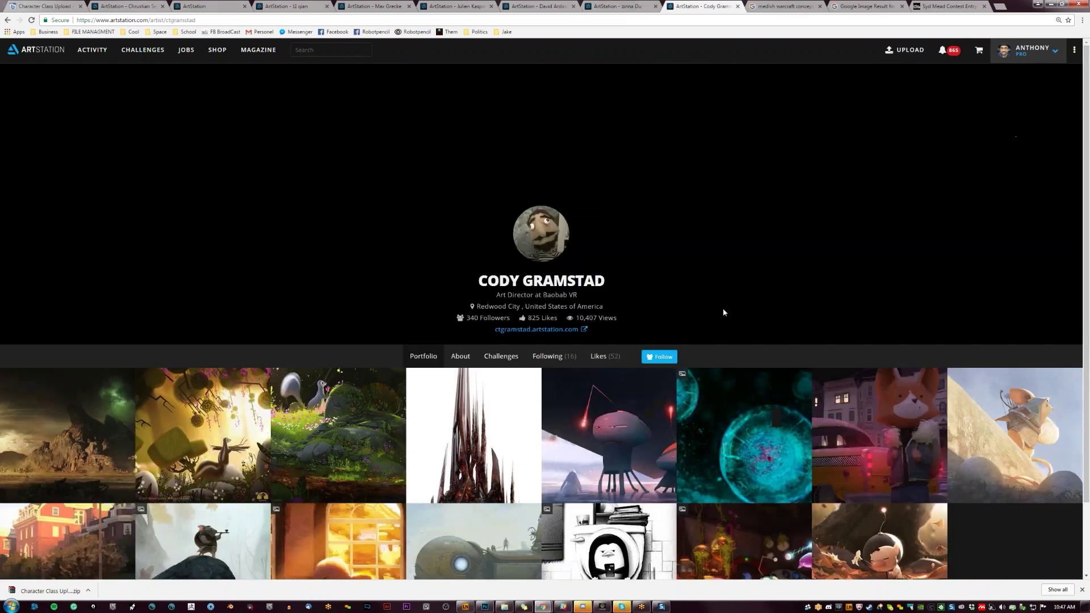
scroll(701, 311, down, 1)
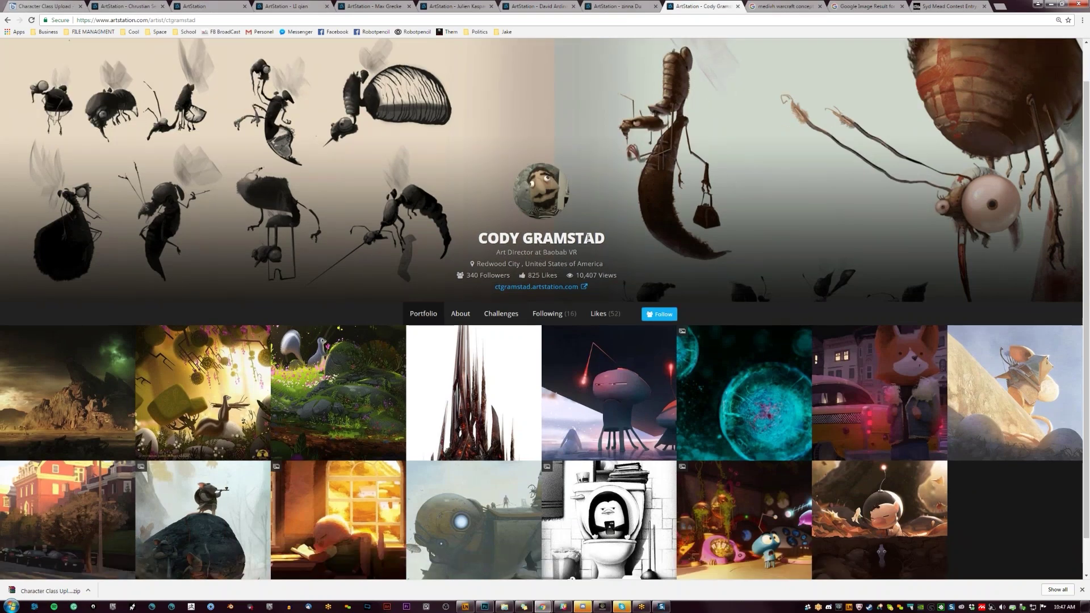
scroll(588, 237, down, 1)
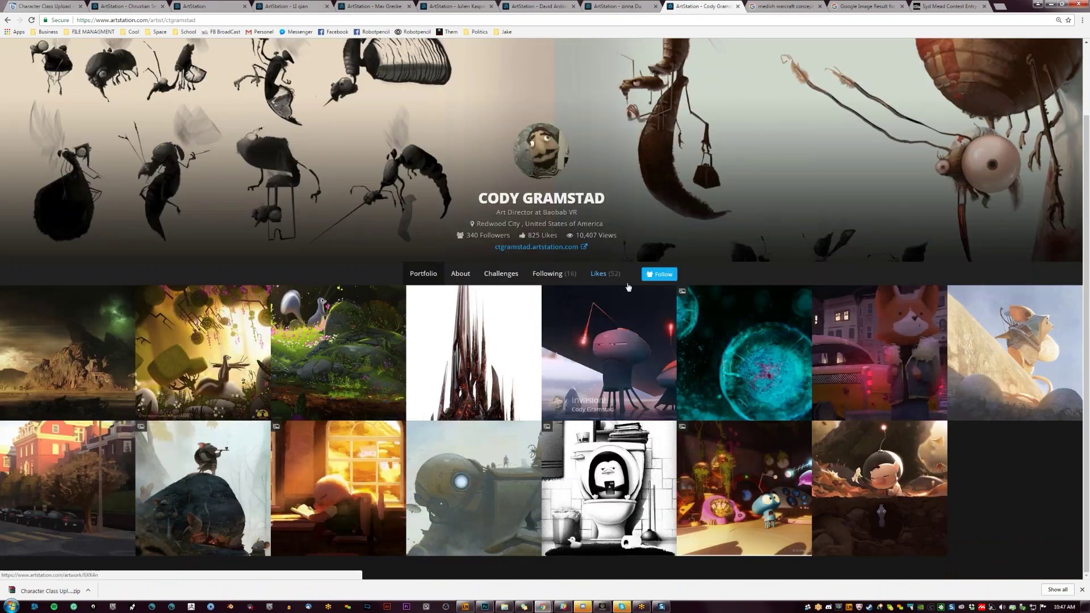
scroll(602, 289, up, 1)
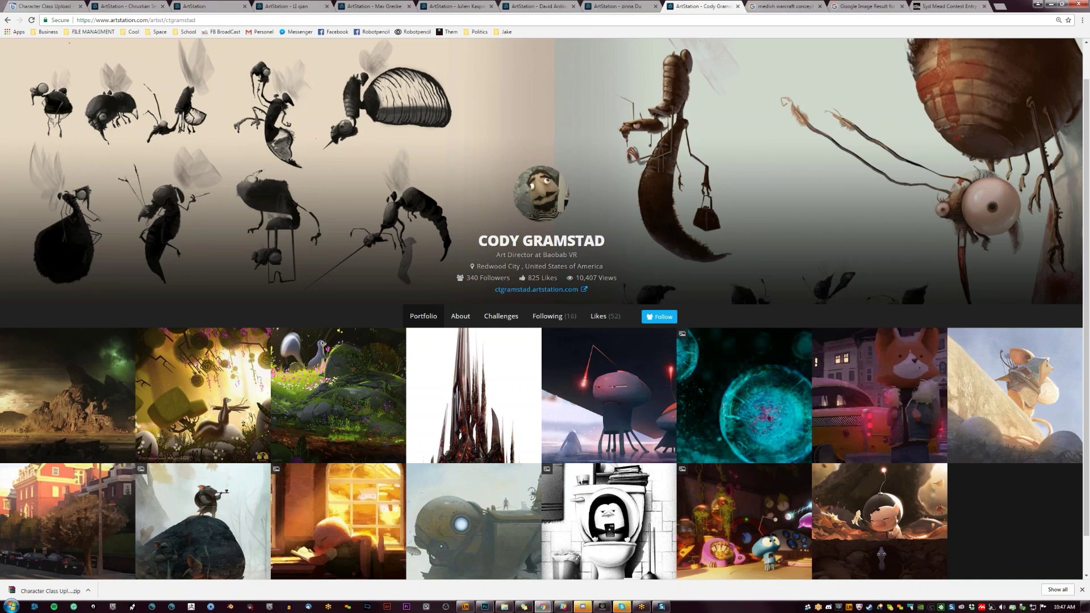
Step: Revisit the other opened artist portfolios one after another to compare their styles
click(292, 6)
click(359, 4)
click(446, 6)
click(529, 5)
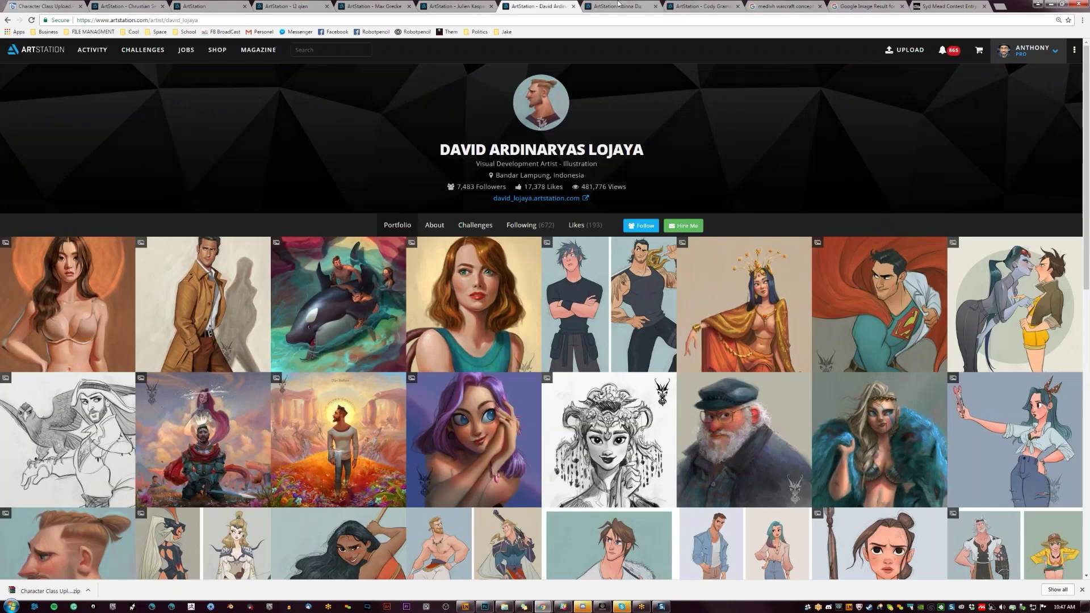
click(616, 6)
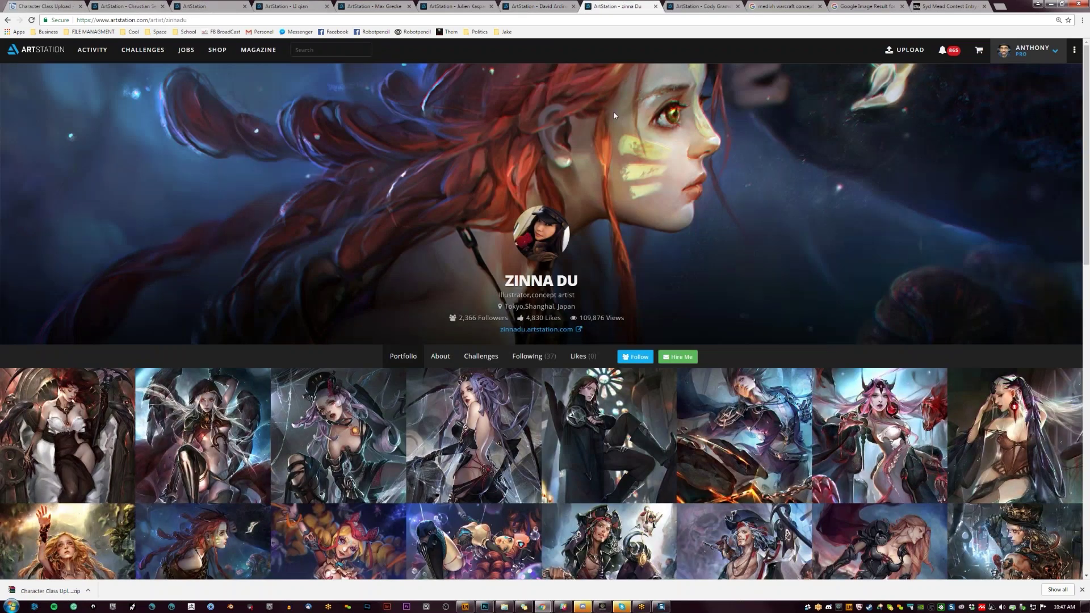
Step: Close all the opened artist portfolio tabs, returning to the ArtStation community gallery
click(716, 7)
click(738, 7)
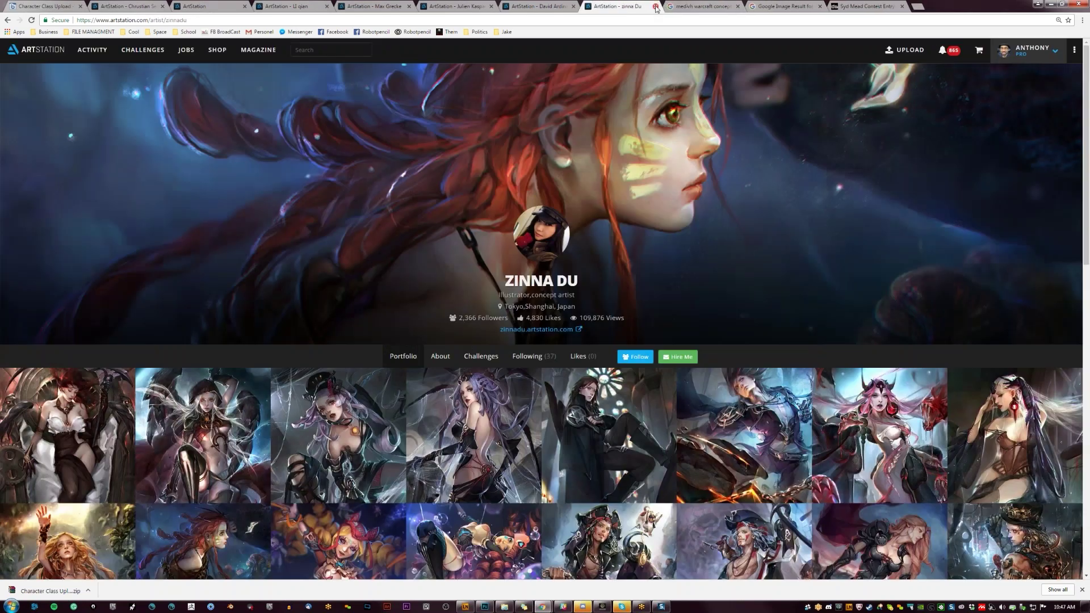
click(655, 6)
click(572, 7)
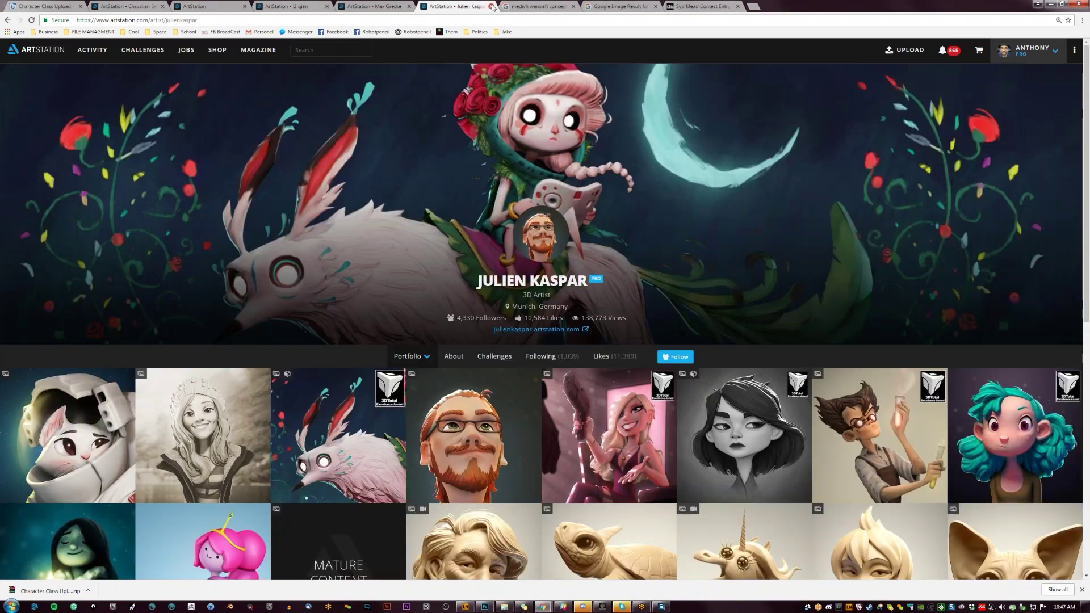
click(491, 7)
click(409, 7)
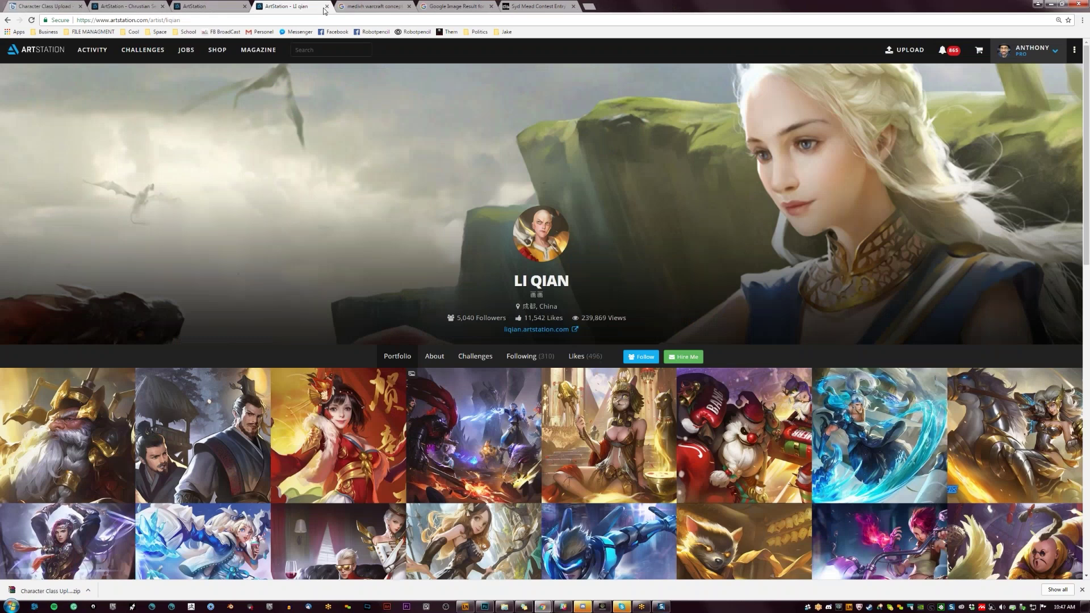
click(326, 7)
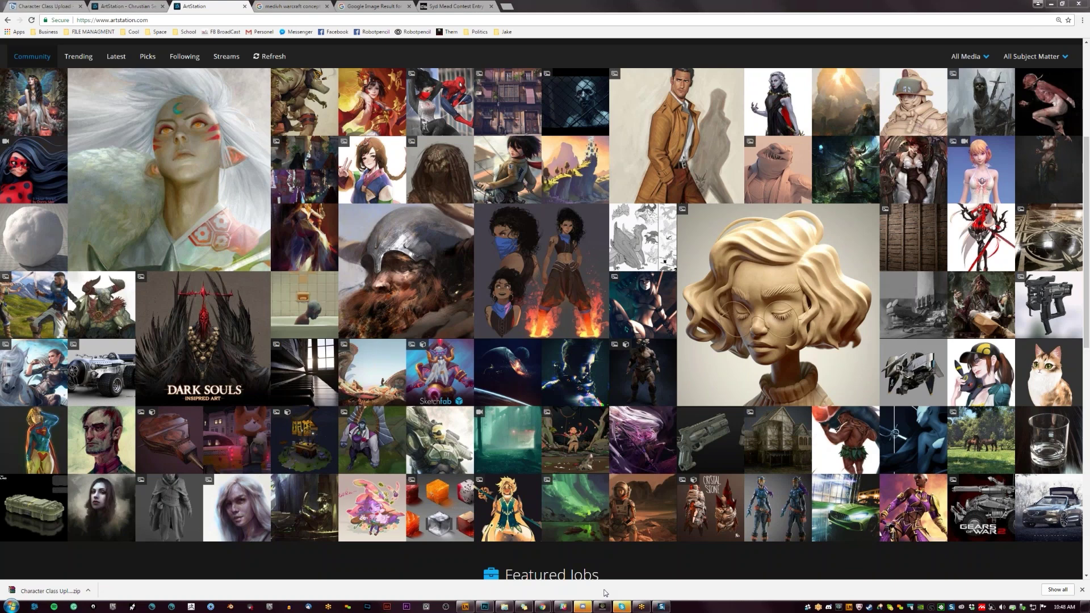
Step: Switch to the Photoshop painting, show the hidden panels and flip the canvas horizontally
mouse_move(546, 606)
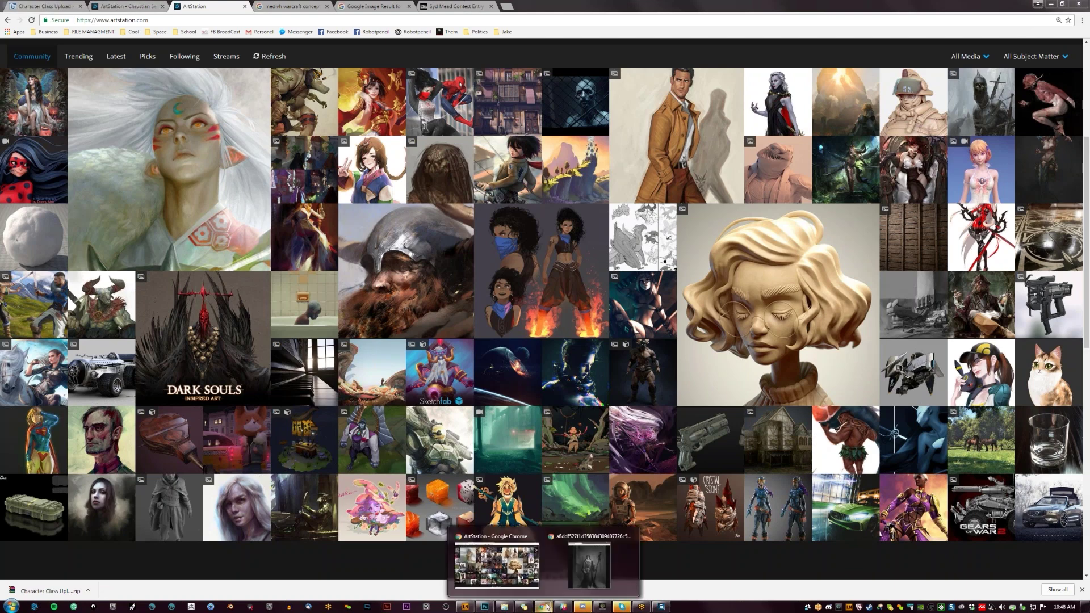
click(485, 606)
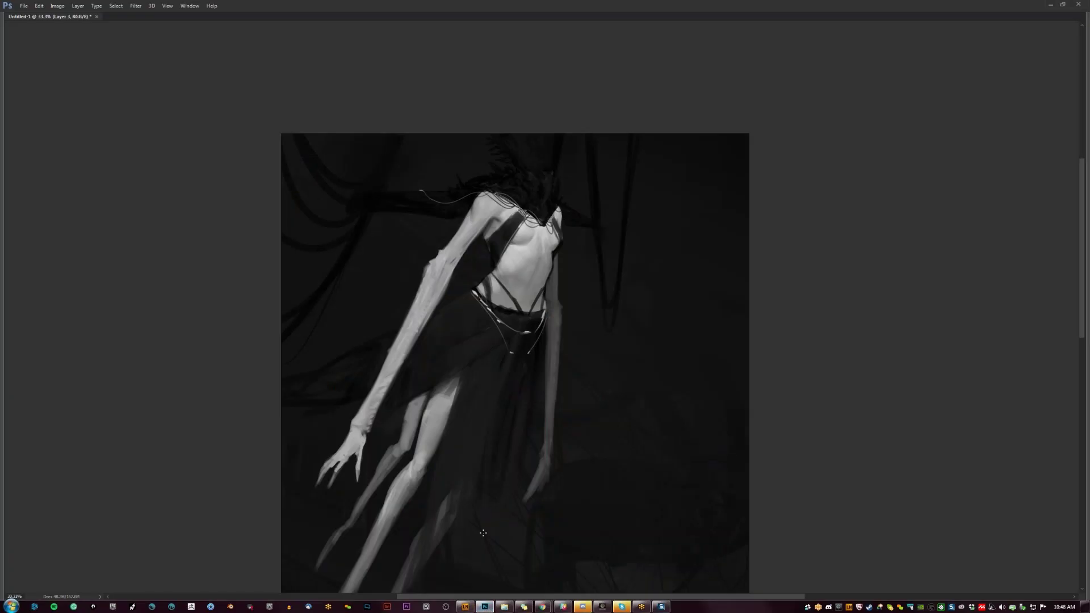
scroll(517, 253, up, 2)
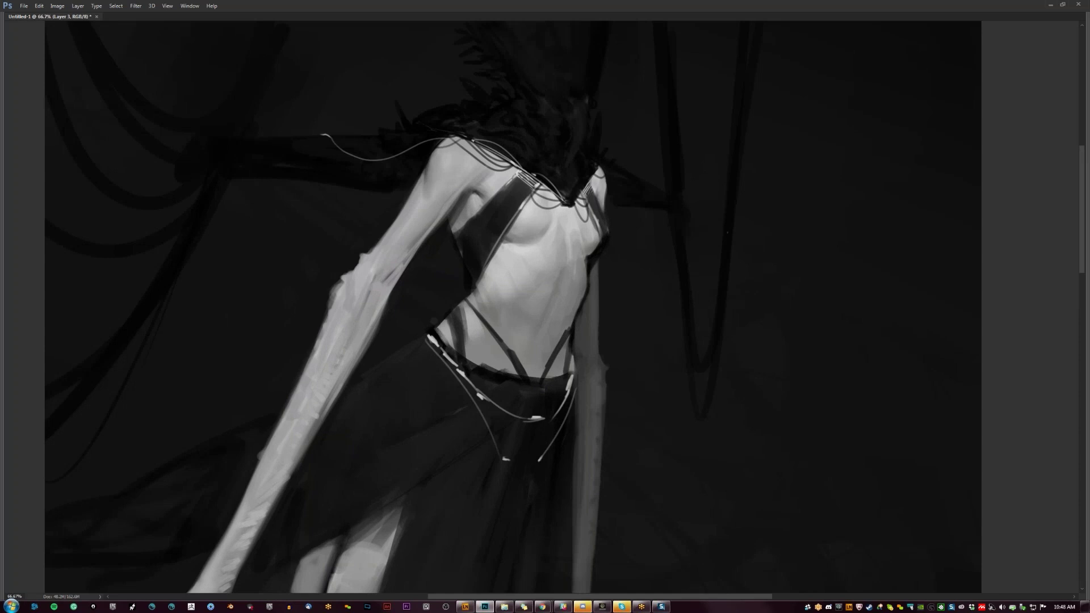
key(ctrl+0)
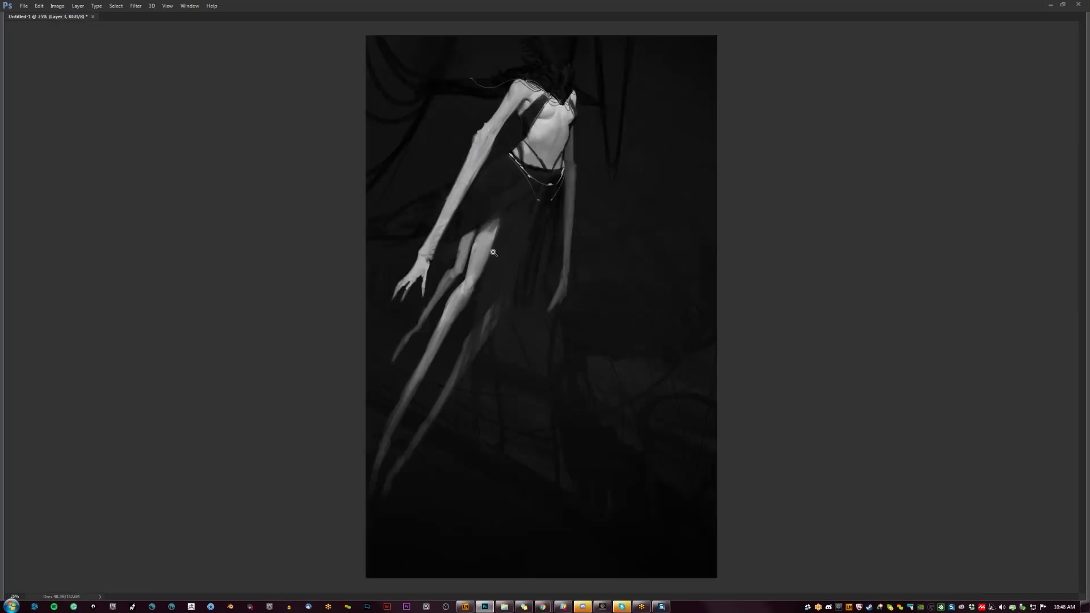
key(Tab)
key(ctrl+h)
click(507, 132)
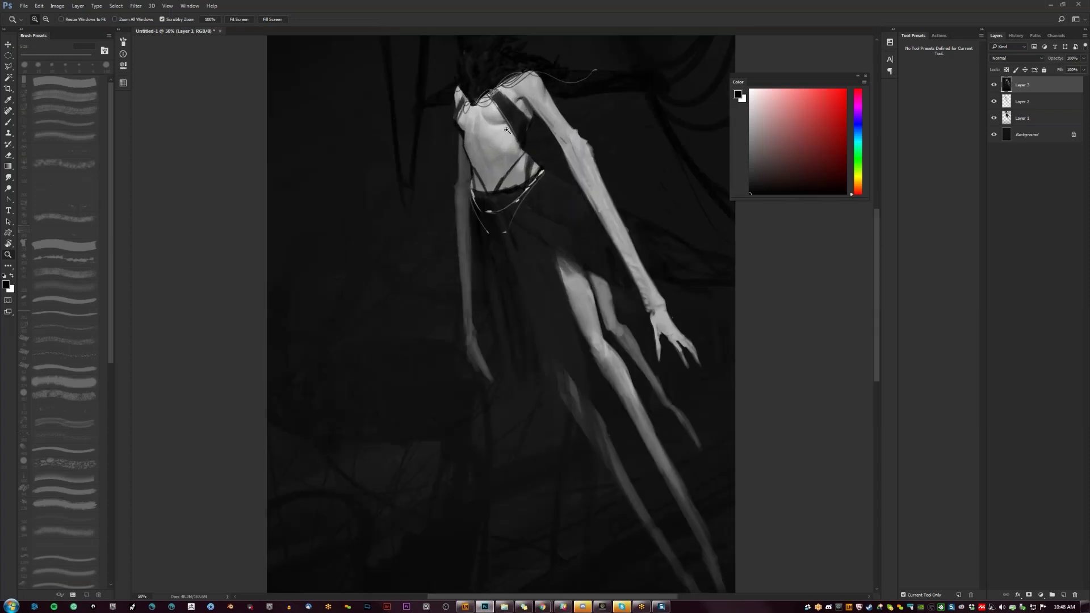
double_click(507, 132)
Step: Retouch the shading beneath the breast with light greys sampled from the torso and set the brush to 25 px
key(b)
mouse_move(507, 132)
mouse_down()
mouse_move(507, 170)
mouse_move(526, 201)
mouse_up()
key(d)
key(x)
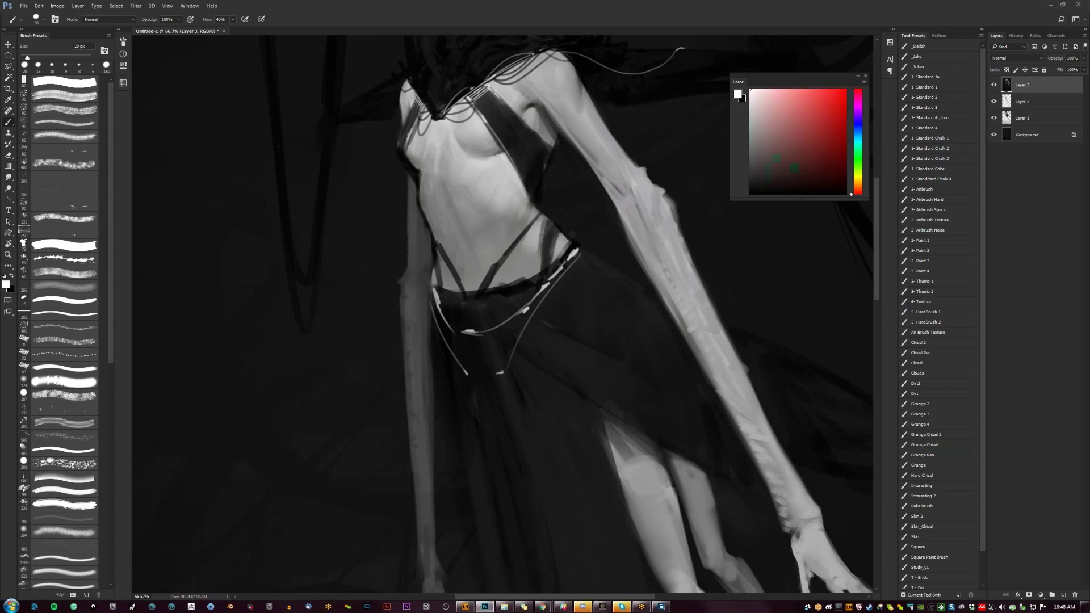
alt+click(501, 158)
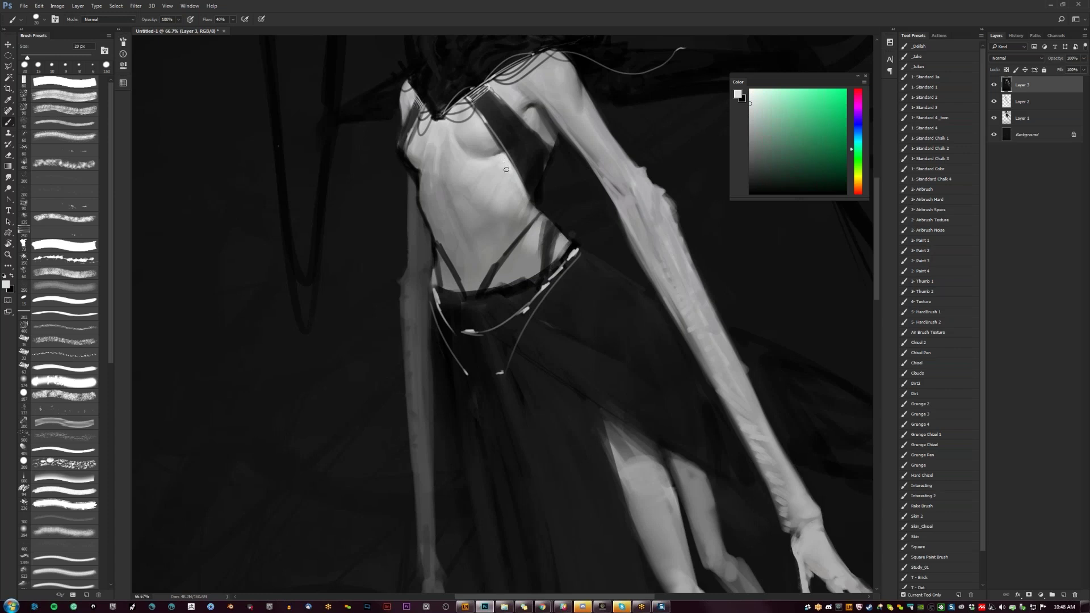
alt+click(500, 164)
key(bracketright)
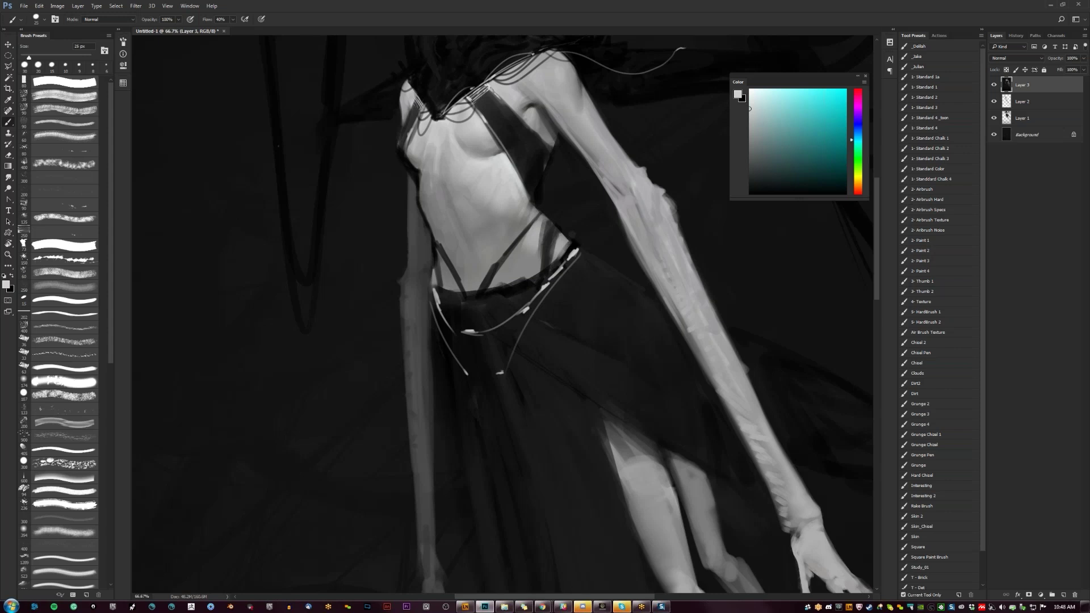
Step: Smudge the light tones at the armpit beside the dark chest strap at 20% strength
alt+click(534, 117)
key(r)
drag(533, 116, 533, 128)
key(bracketleft)
key(bracketleft)
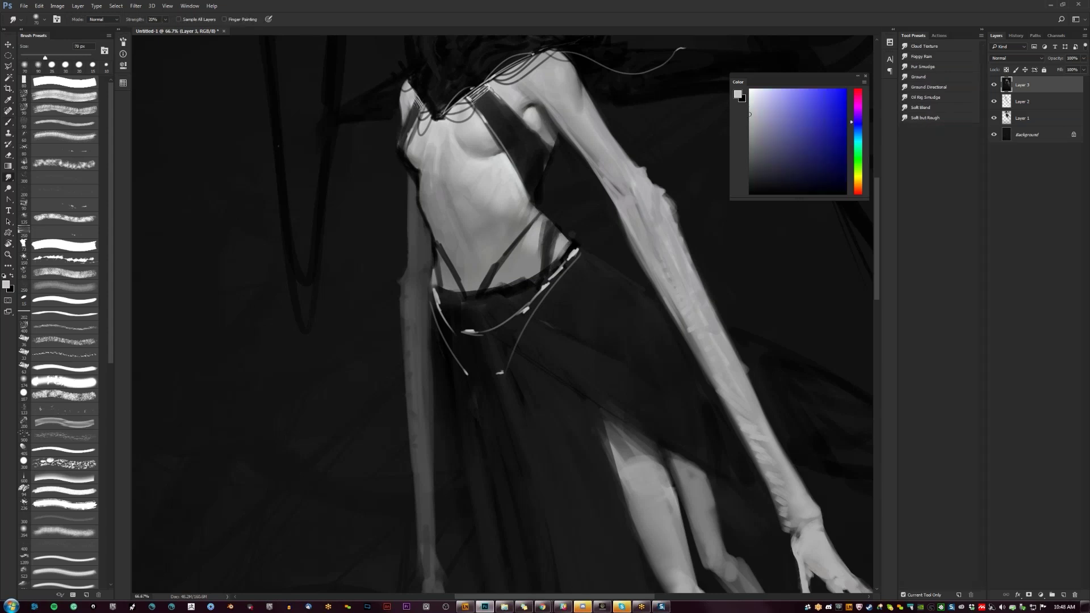
Step: Refine the armpit edge next to the dark strap with sampled light and dark greys and a smaller brush
key(b)
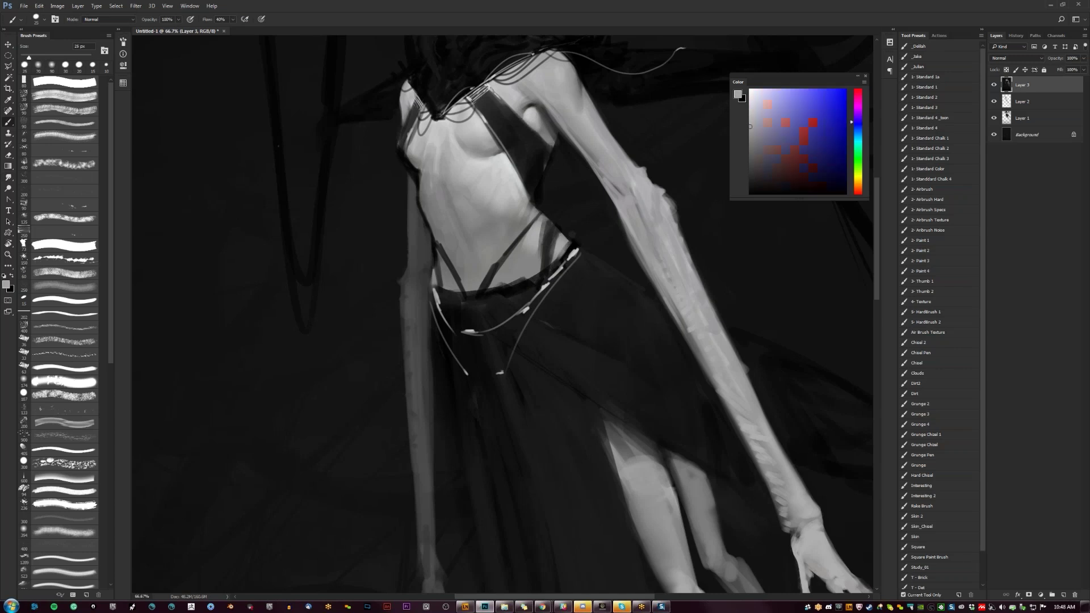
drag(540, 113, 548, 132)
alt+click(545, 120)
alt+click(545, 118)
alt+click(549, 126)
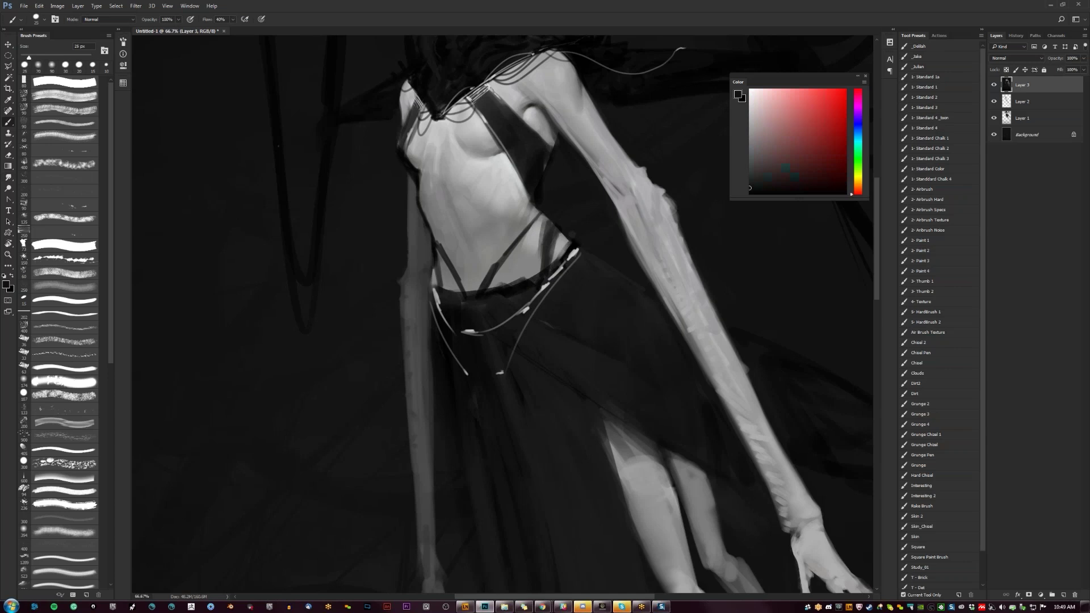
key(bracketleft)
key(bracketleft)
key(bracketleft)
alt+click(546, 124)
key(d)
Step: Flip the canvas back horizontally and frame the torso closely for more brushwork
key(z)
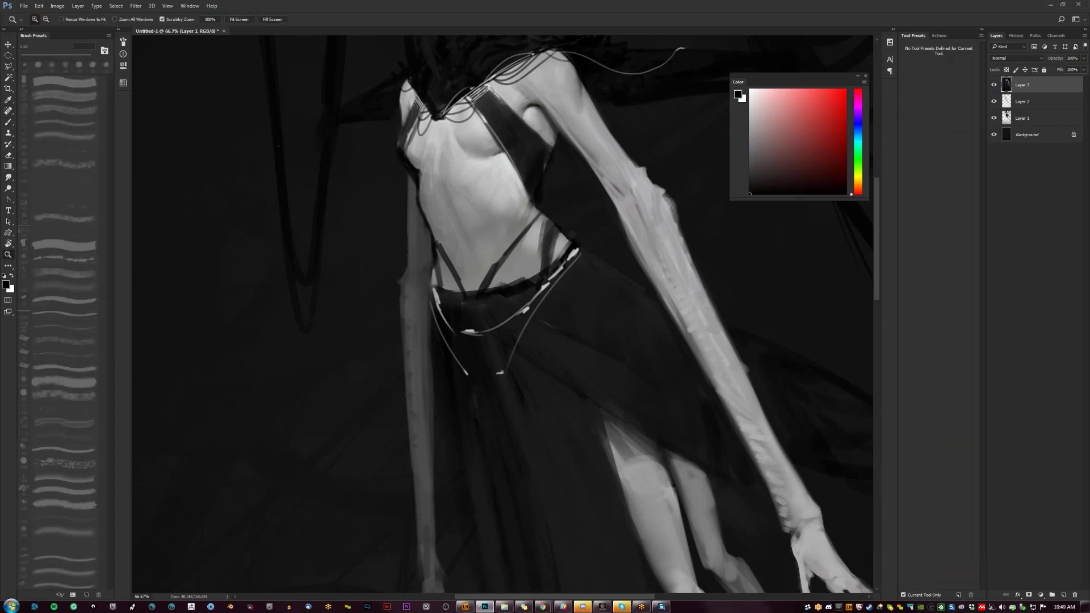
alt+click(552, 182)
alt+click(553, 182)
alt+click(553, 182)
key(ctrl+shift+h)
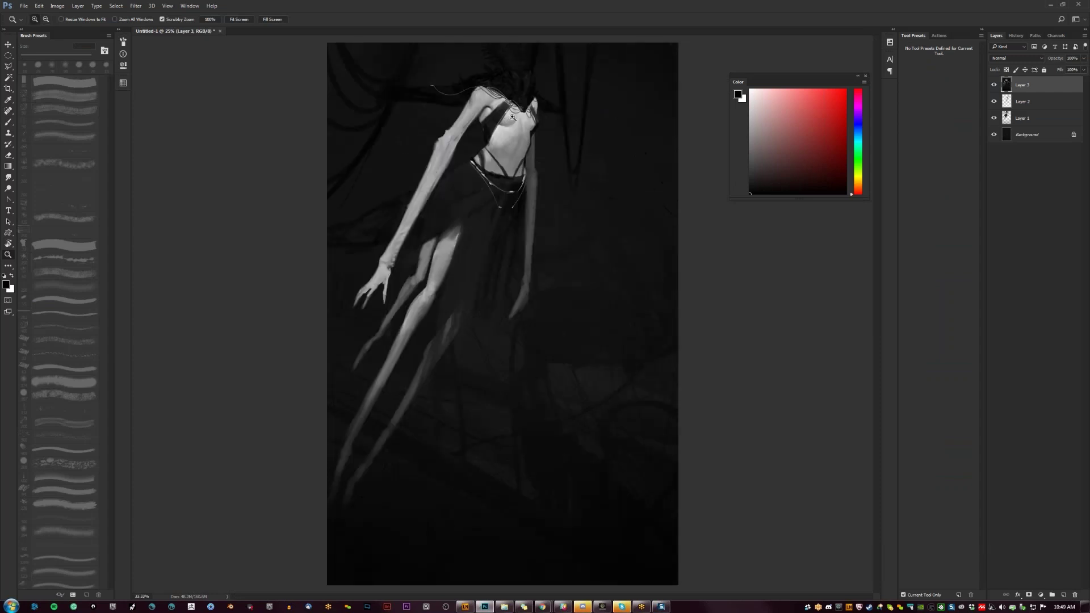
click(511, 120)
click(511, 120)
click(511, 120)
key(b)
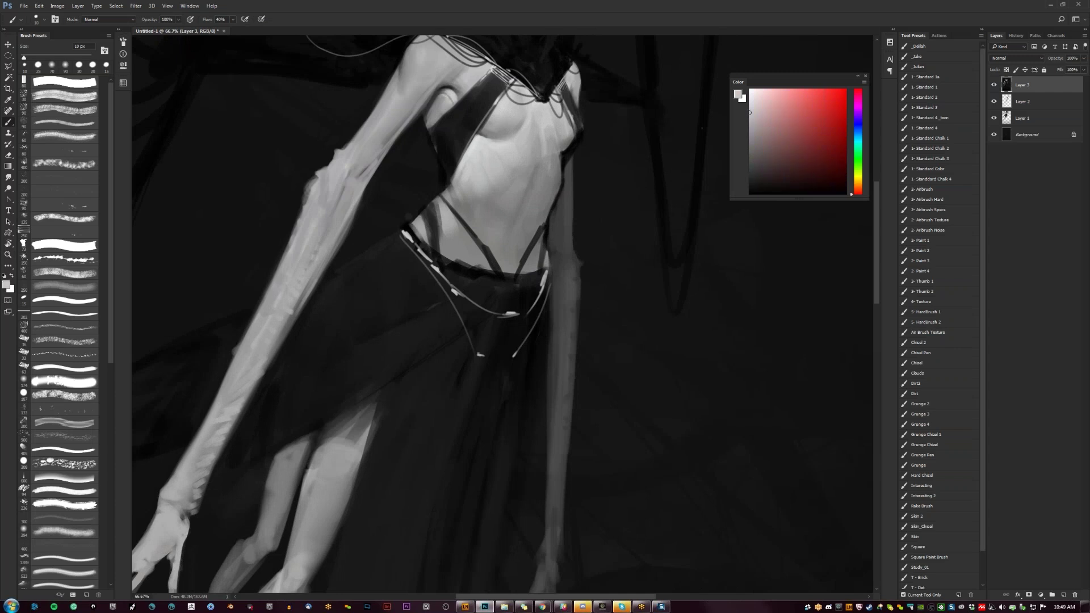
Step: Shade the near shoulder with greys sampled from the shoulder and upper arm, using a 40 px brush
key(r)
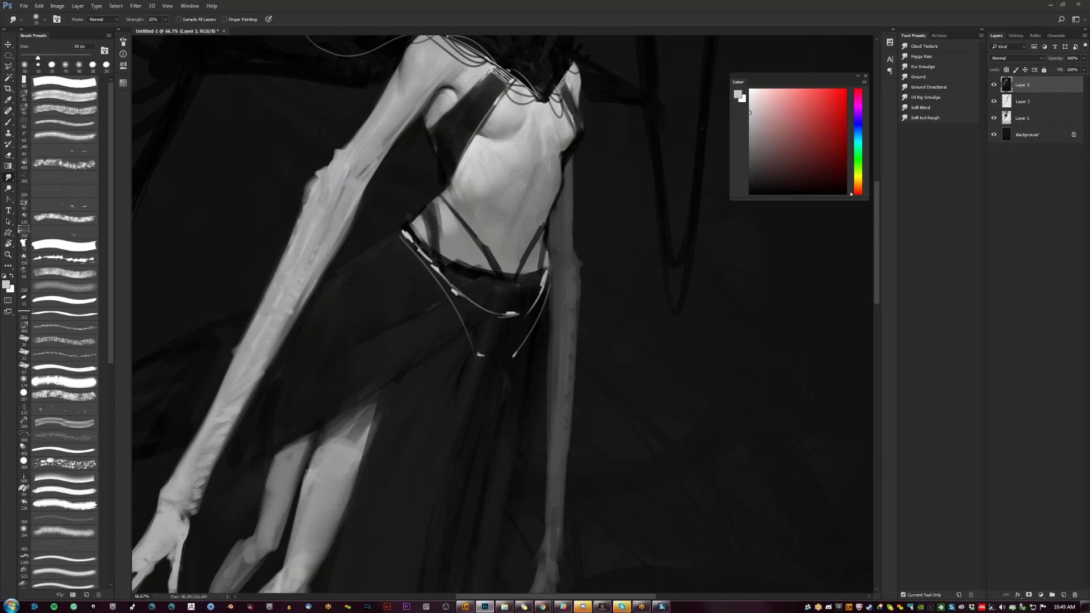
drag(552, 197, 565, 235)
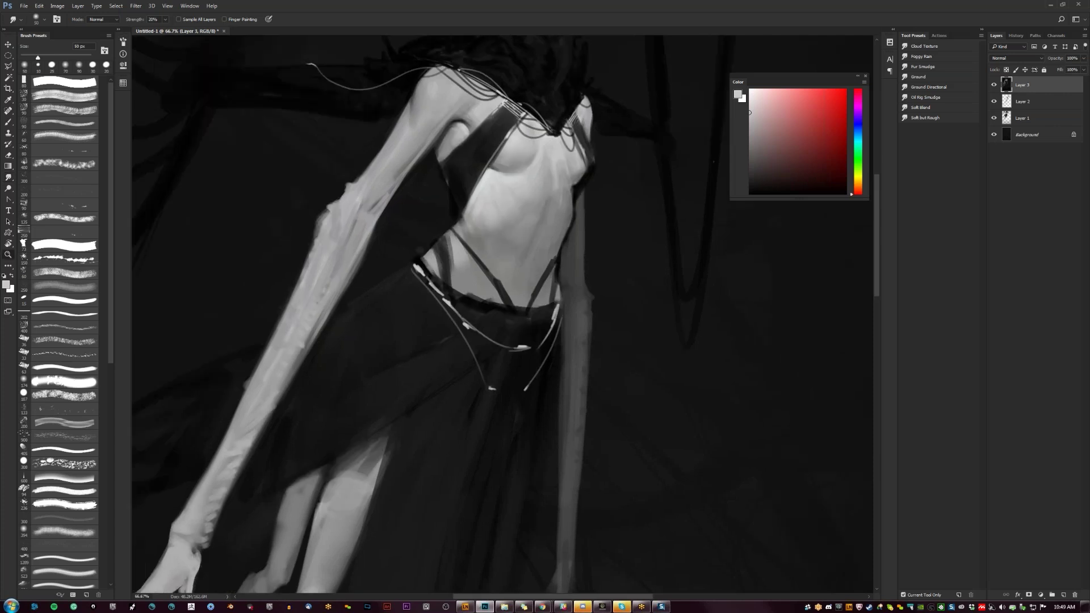
key(z)
alt+click(509, 263)
click(498, 166)
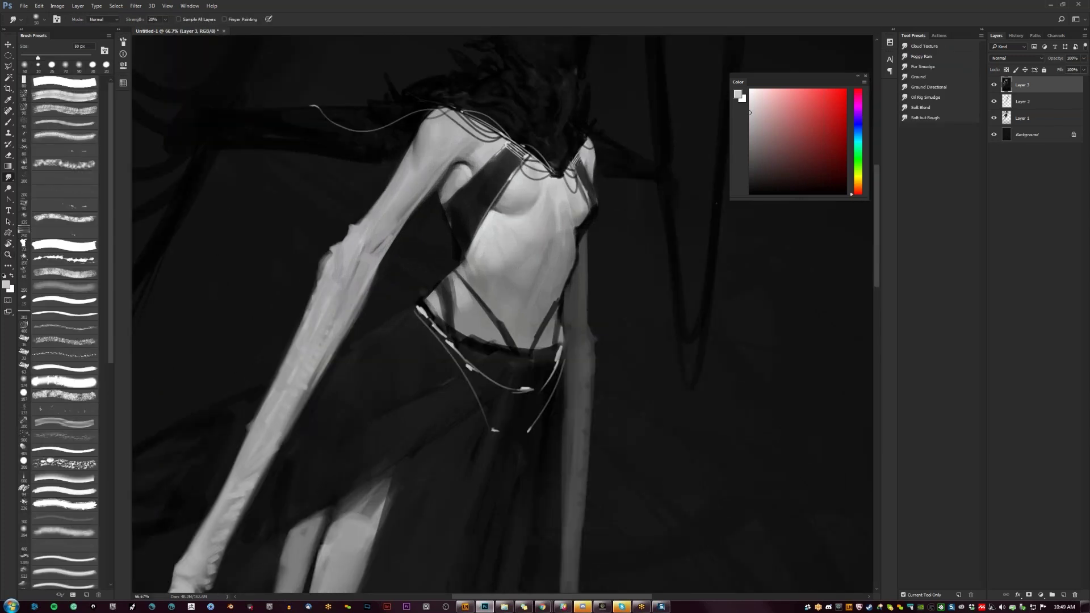
key(b)
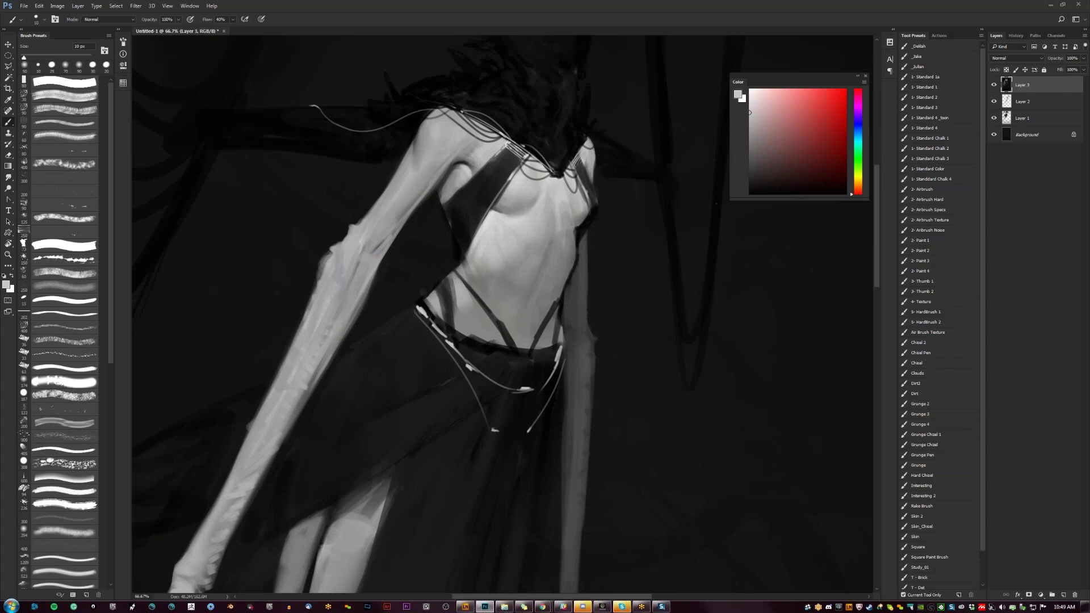
alt+click(489, 149)
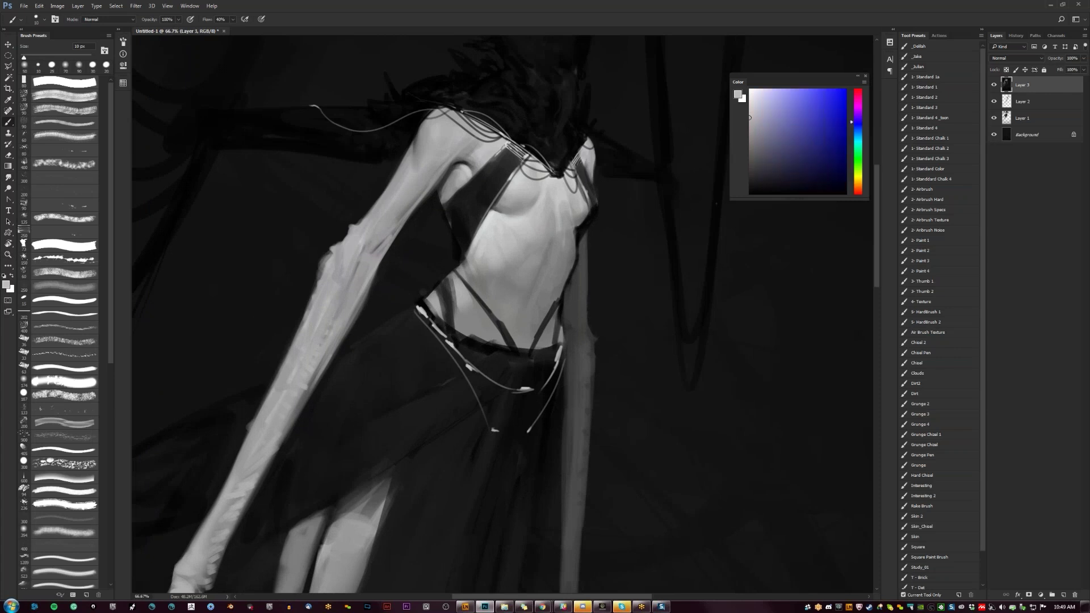
alt+click(419, 163)
key(])
key(bracketright)
key(bracketright)
key(bracketright)
key(bracketright)
key(bracketright)
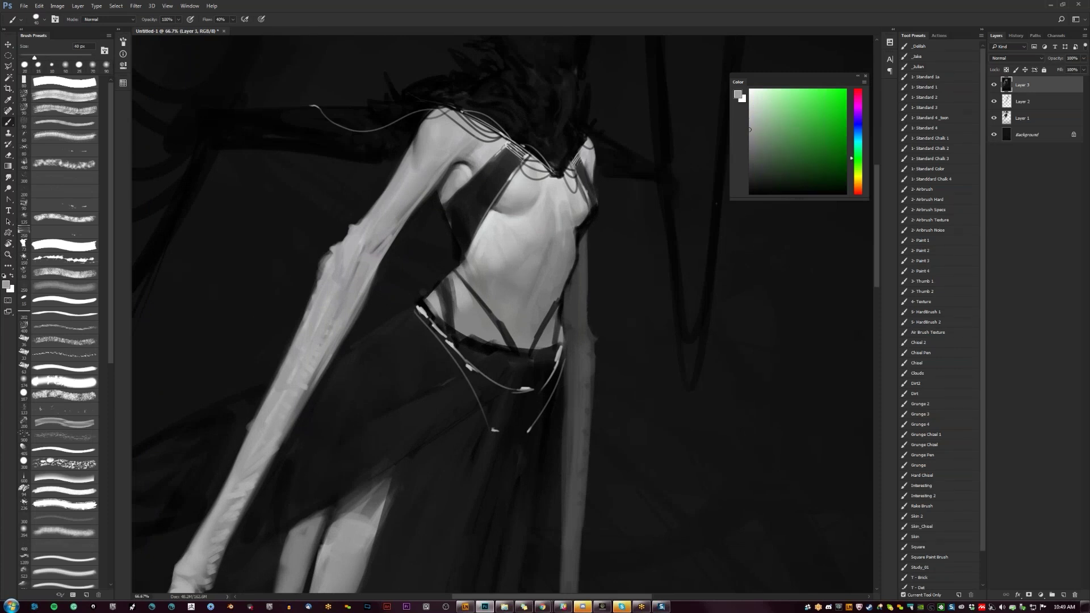
alt+click(422, 155)
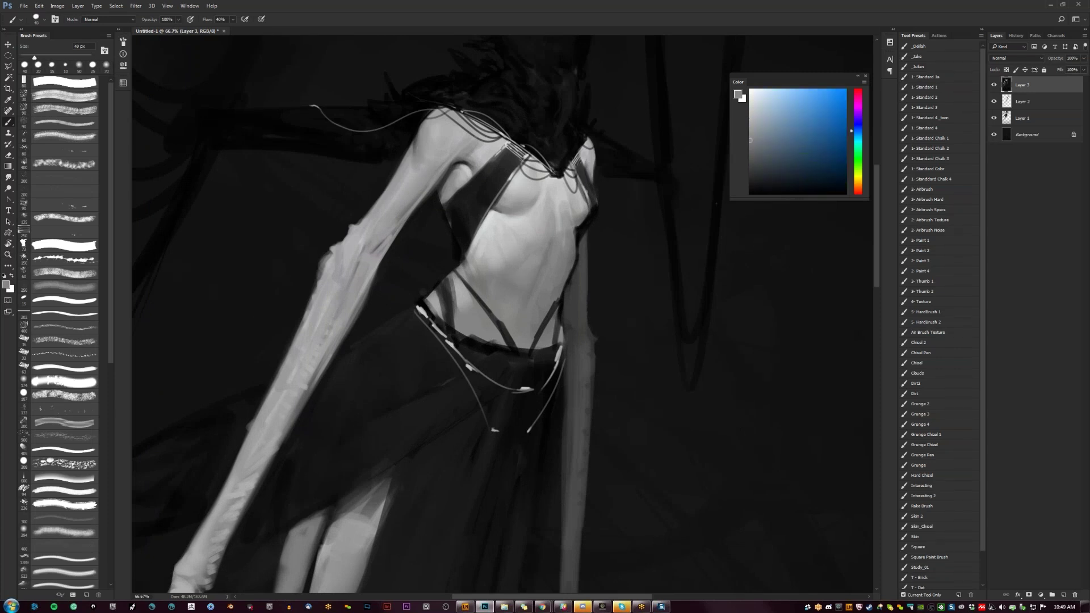
alt+click(434, 152)
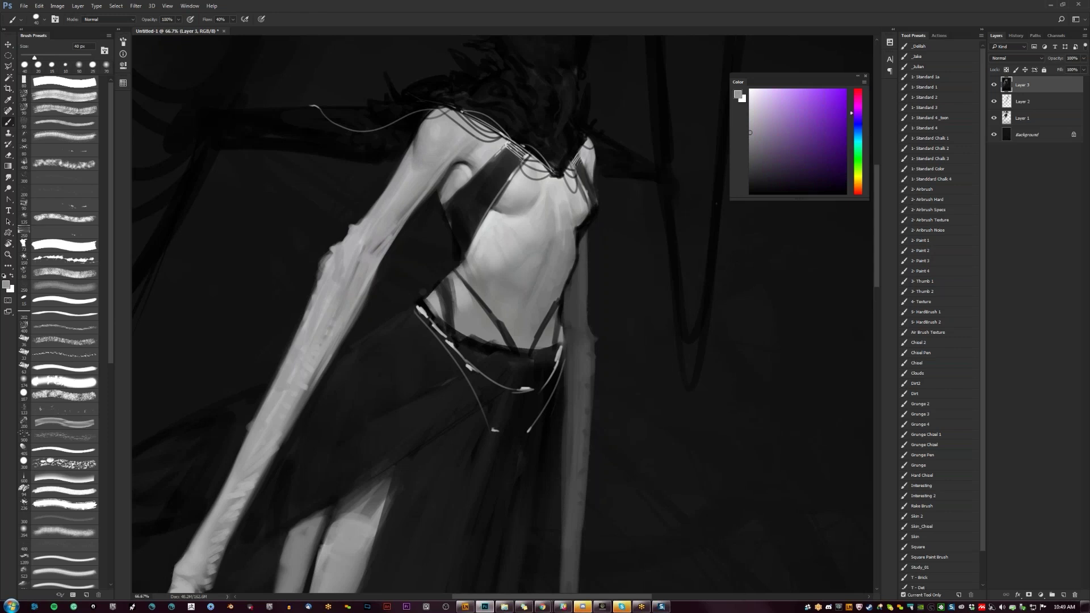
Step: Smudge the new shading on the near shoulder at 20% strength
key(r)
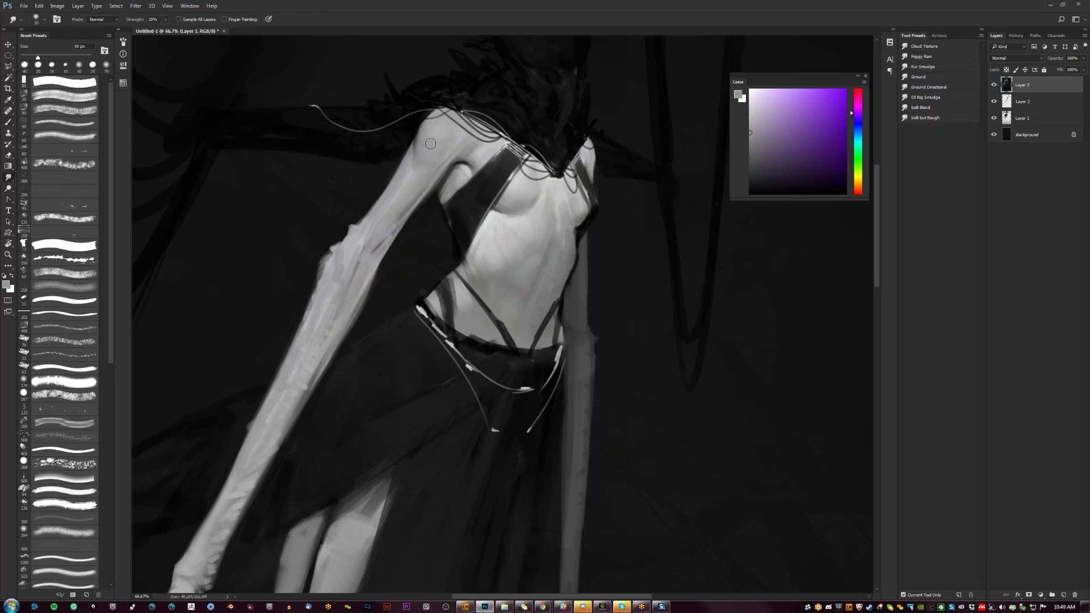
key(z)
alt+click(444, 219)
alt+click(444, 219)
alt+click(444, 219)
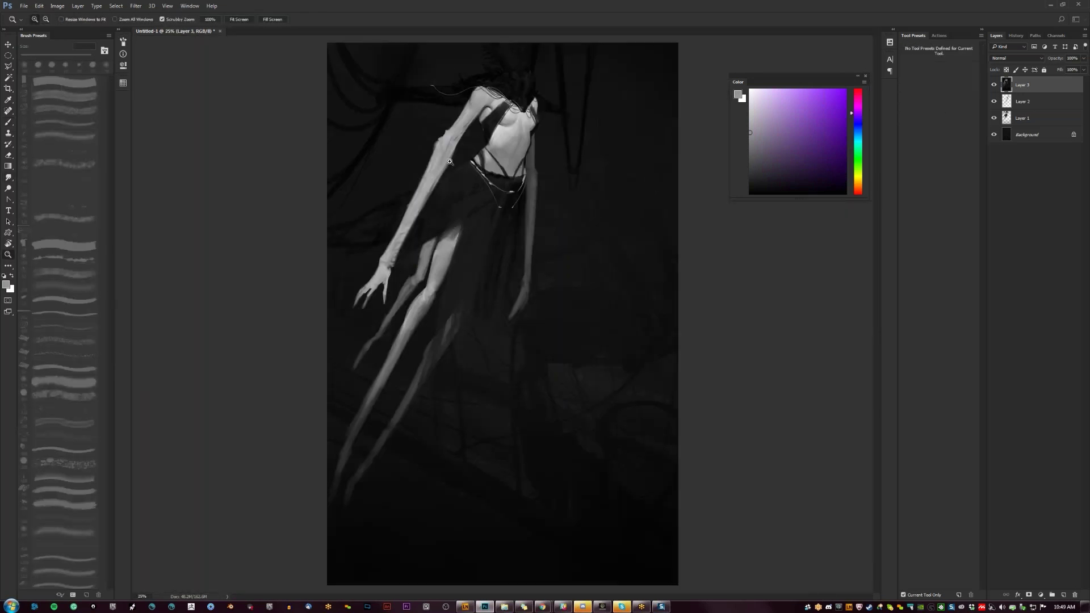
click(527, 135)
click(527, 135)
click(527, 135)
key(r)
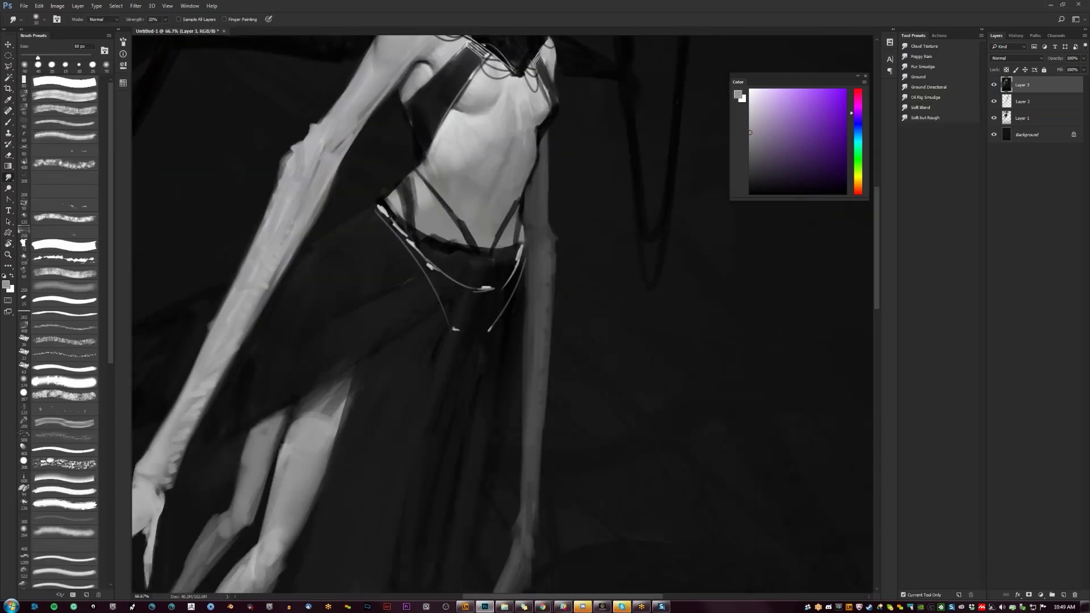
Step: Flip the canvas horizontally, set a 7 px black brush, and smudge the shading beneath the near breast at 20% strength
key(ctrl+shift+h)
key(b)
key(d)
key(bracketleft)
key(bracketleft)
key(bracketleft)
key(bracketleft)
key(bracketleft)
key(bracketleft)
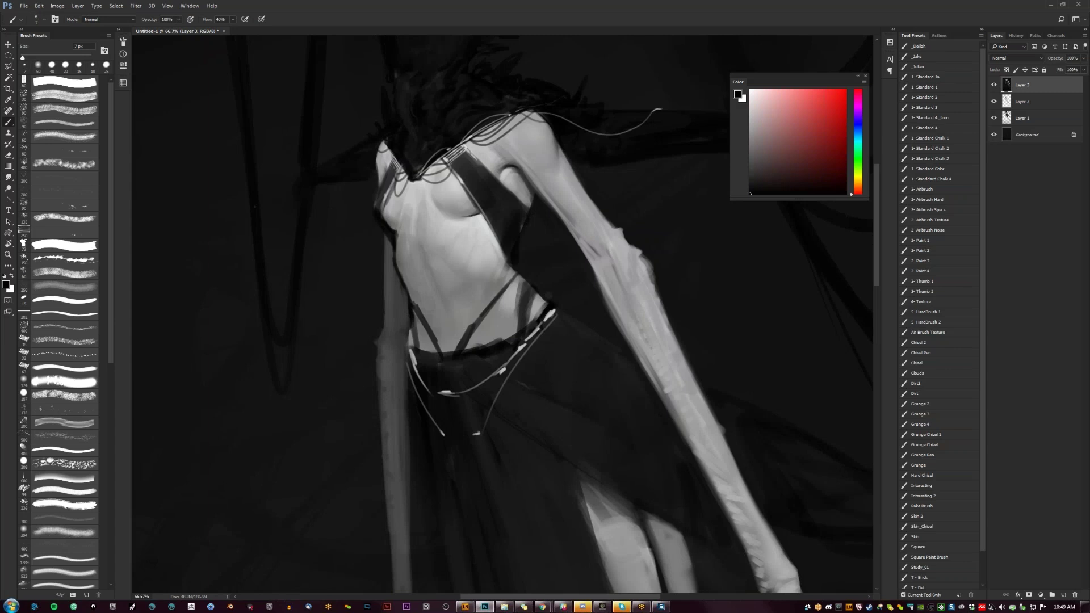
key(r)
drag(465, 214, 476, 211)
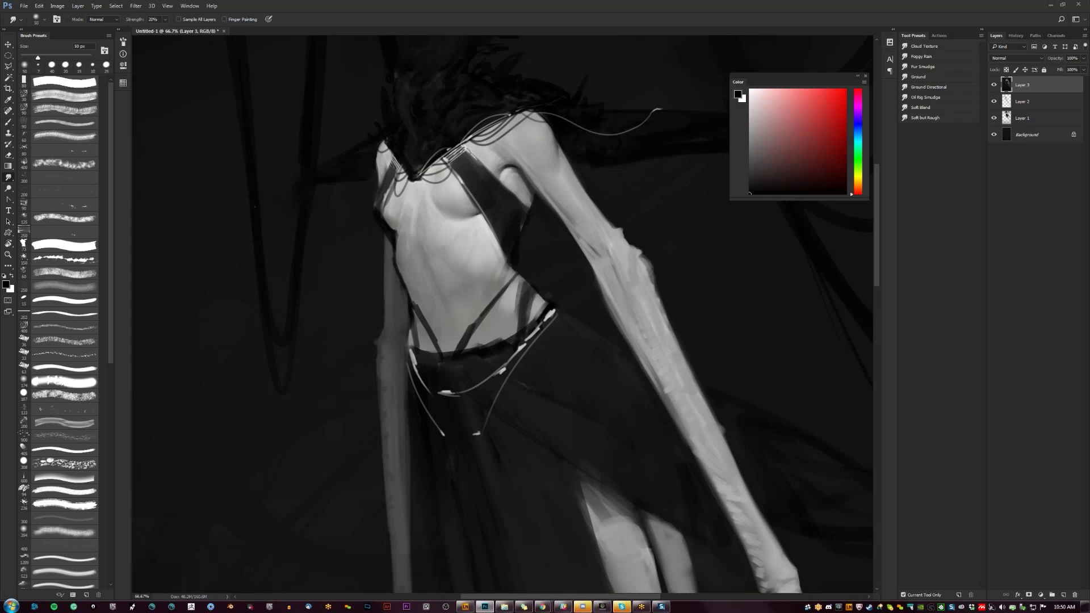
Step: Flip the canvas back and paint a translucent dark panel over the breast along the inner edge of the chest strap
key(b)
key(h)
key(bracketright)
key(bracketright)
mouse_move(492, 165)
mouse_down()
mouse_move(425, 277)
mouse_move(500, 162)
mouse_move(430, 281)
mouse_move(497, 171)
mouse_move(438, 287)
mouse_move(502, 166)
mouse_move(436, 293)
mouse_move(500, 163)
mouse_move(553, 218)
mouse_move(551, 203)
mouse_move(555, 224)
mouse_move(541, 170)
mouse_up()
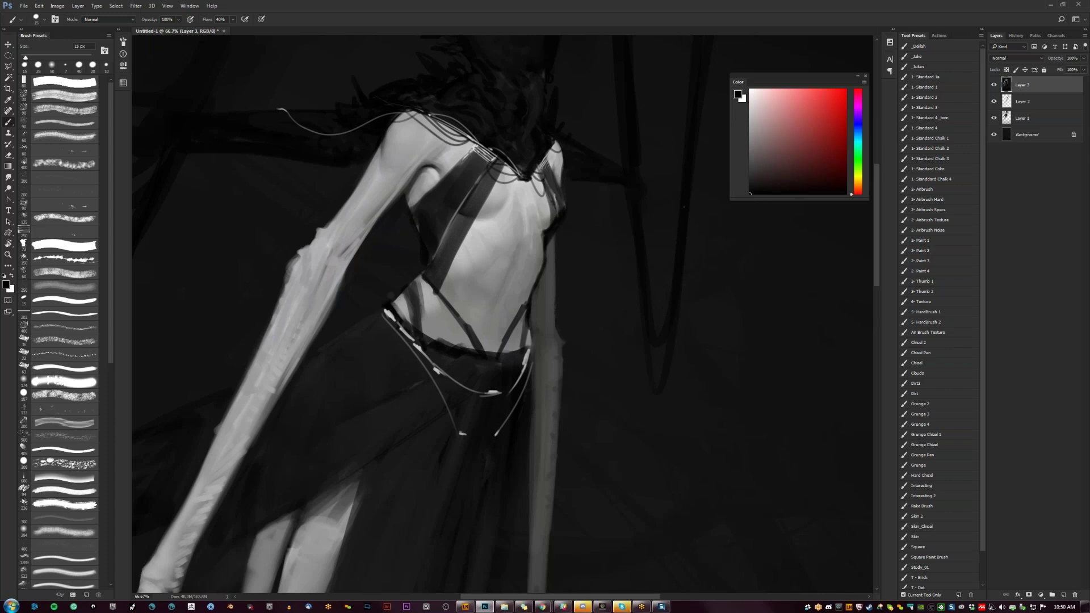
Step: Flip the canvas horizontally at full-figure view and reframe the torso closely
key(z)
alt+click(524, 335)
alt+click(524, 336)
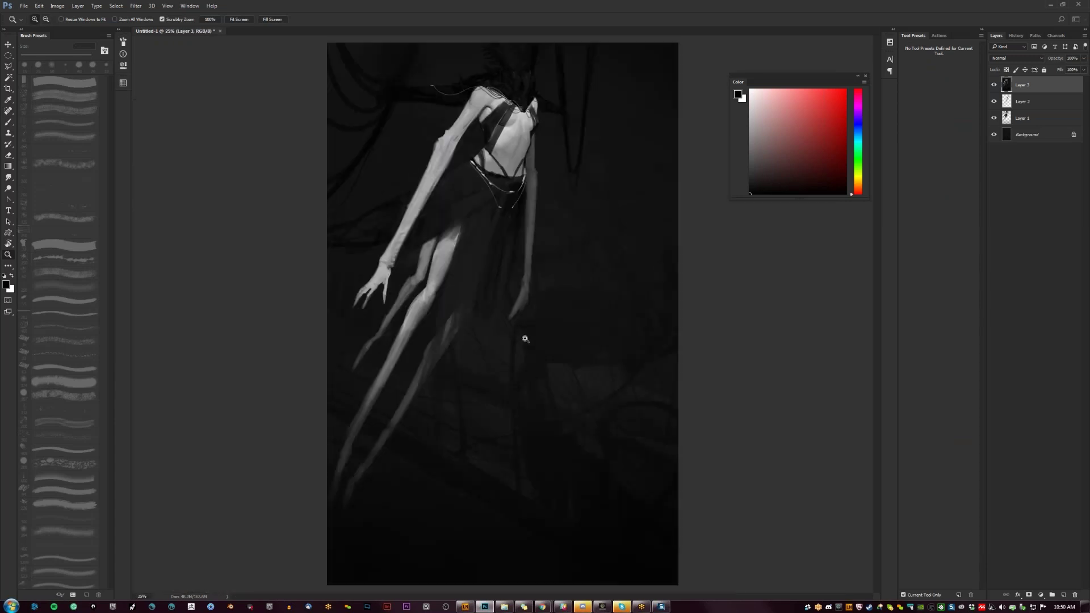
key(ctrl+shift+h)
click(527, 142)
click(527, 142)
click(527, 142)
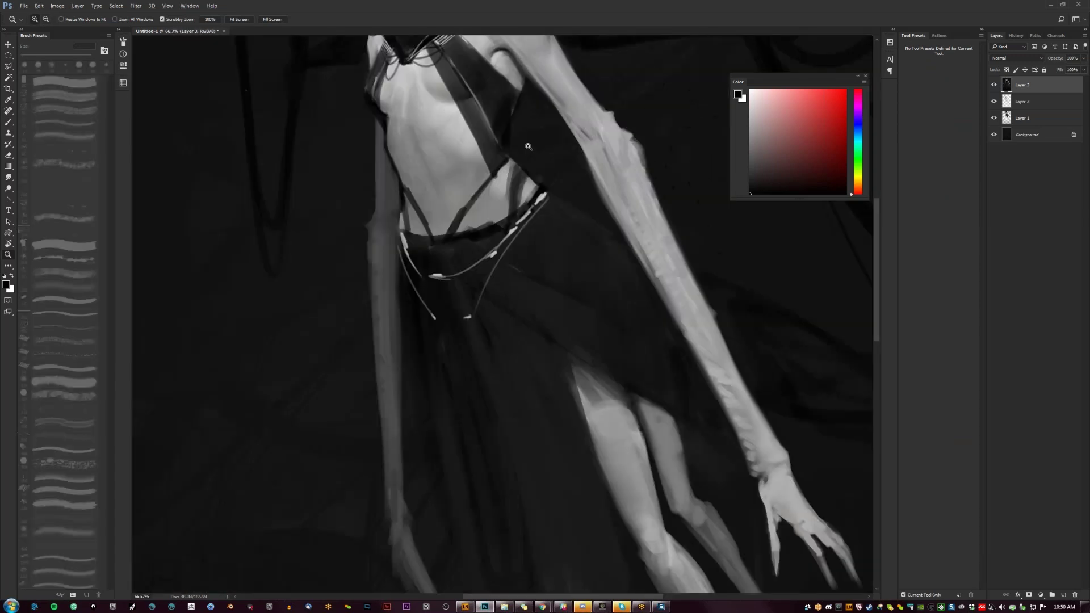
drag(529, 147, 550, 249)
Step: Tone the chest panel with a dark grey sampled from the strap and a larger brush
key(b)
alt+click(511, 250)
key(bracketright)
key(bracketright)
key(bracketright)
key(bracketright)
key(bracketright)
key(bracketright)
key(bracketright)
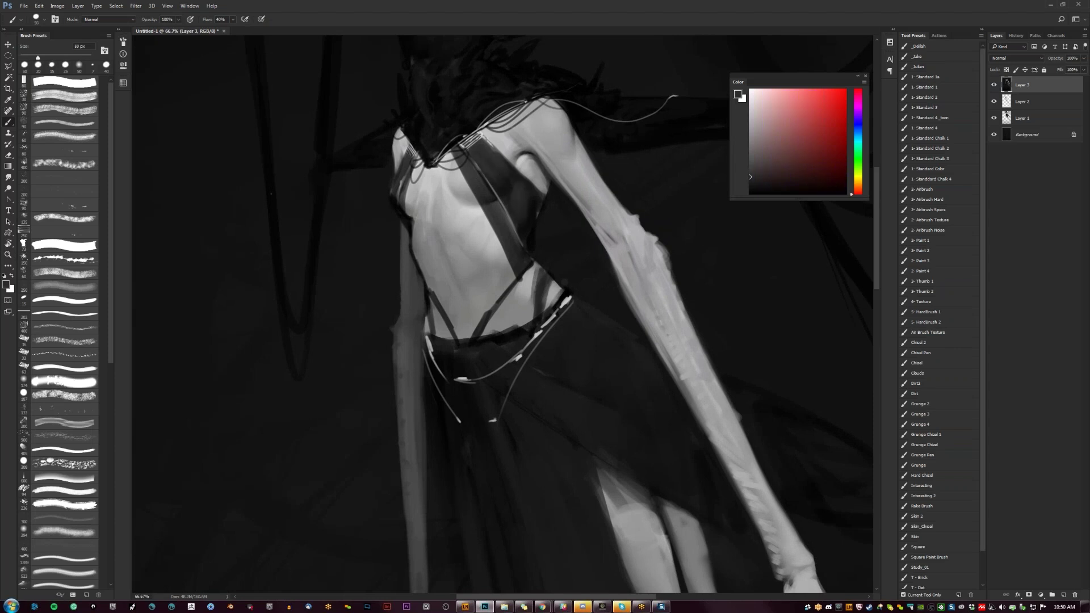
Step: Flip the canvas horizontally and deepen the outer part of the chest panel with sampled dark greys and black
key(h)
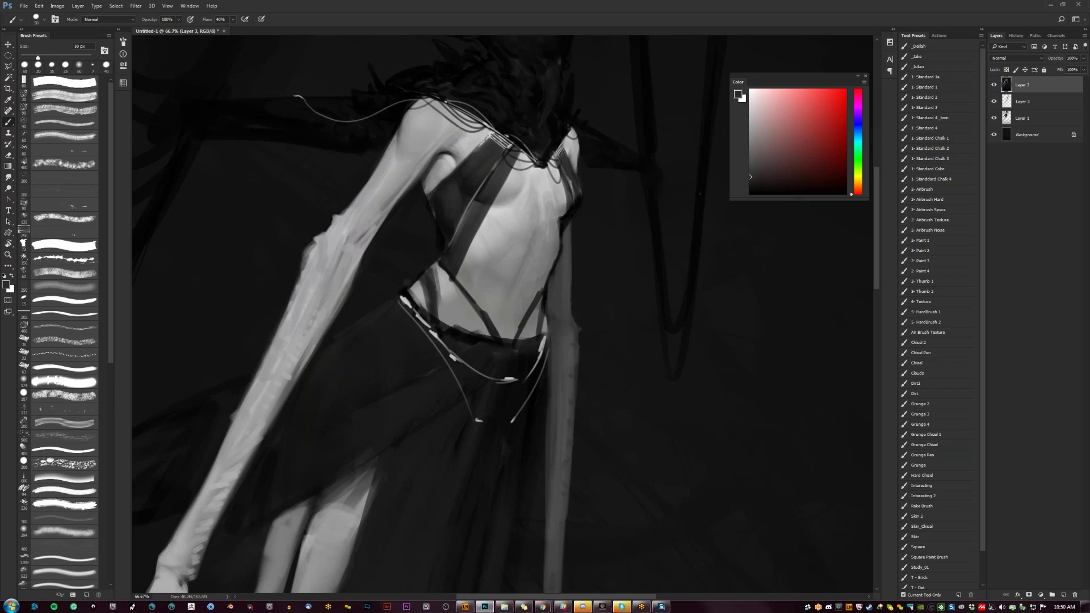
alt+click(442, 216)
alt+click(452, 220)
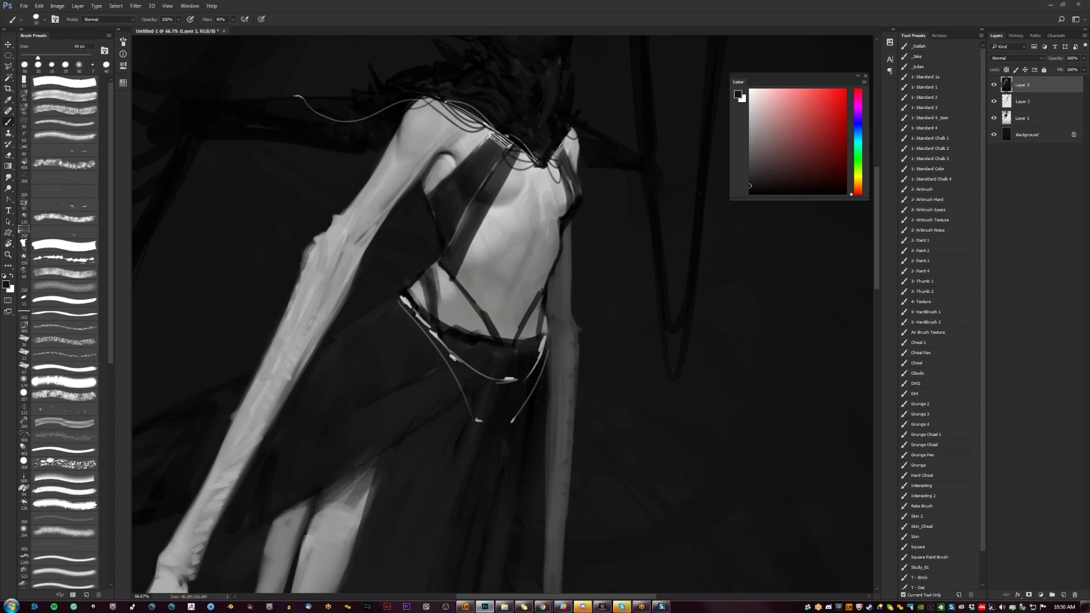
key(d)
alt+click(434, 204)
Step: Hide the interface panels, frame the torso closely and flip the canvas horizontally for detail work
key(ctrl+minus)
key(ctrl+minus)
key(ctrl+minus)
key(ctrl+minus)
key(Tab)
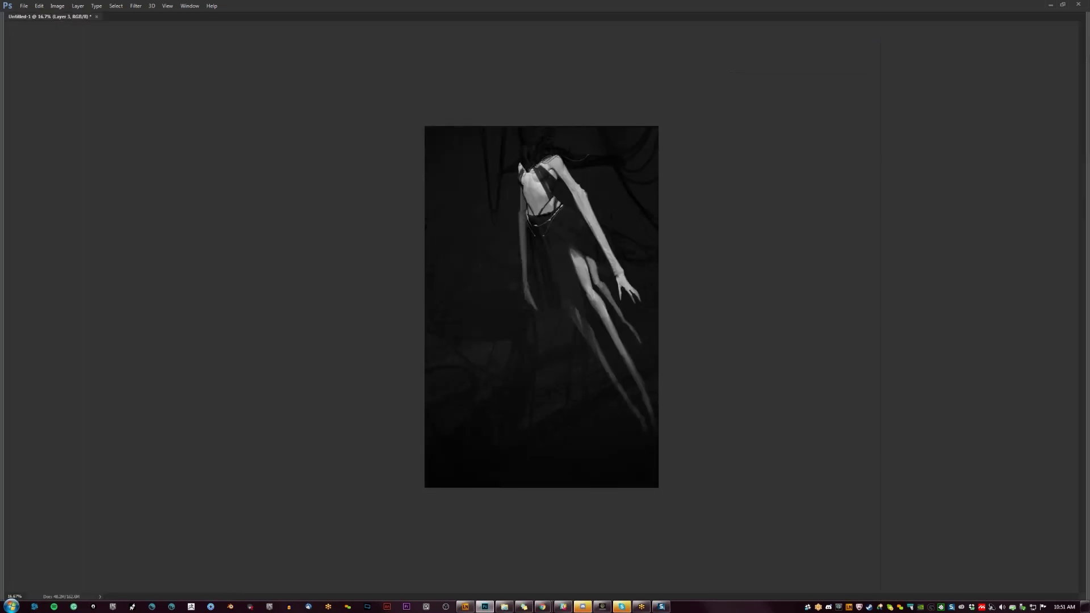
click(563, 195)
click(563, 195)
click(562, 195)
click(563, 195)
drag(562, 195, 541, 302)
key(ctrl+shift+h)
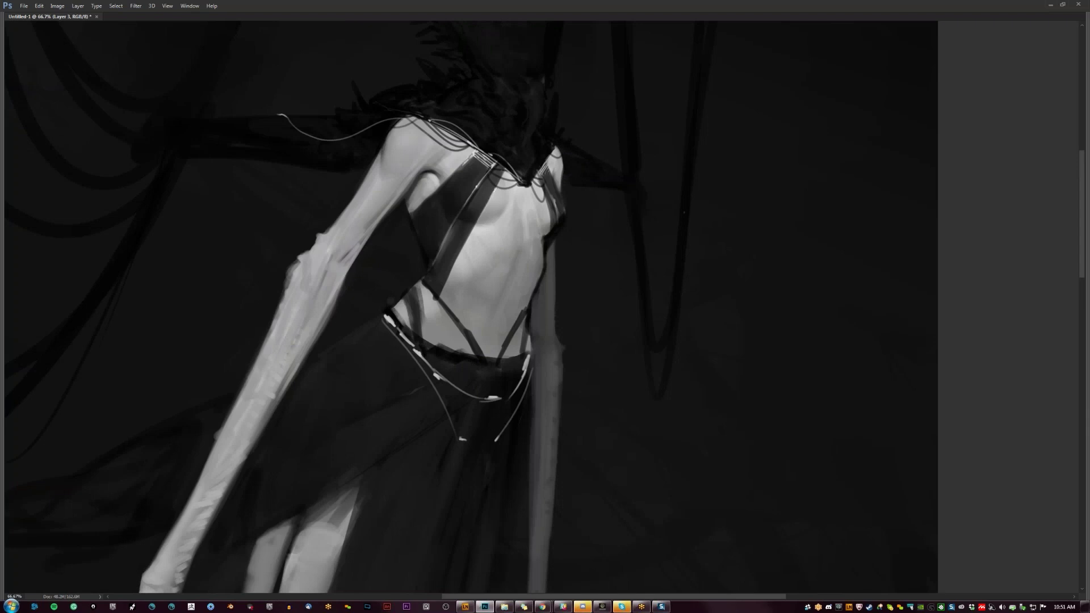
Step: Draw thin white trim lines along the chest straps on both sides, then flip the canvas horizontally
drag(496, 187, 481, 218)
key(ctrl+z)
drag(543, 197, 550, 220)
drag(549, 201, 545, 218)
alt+click(552, 249)
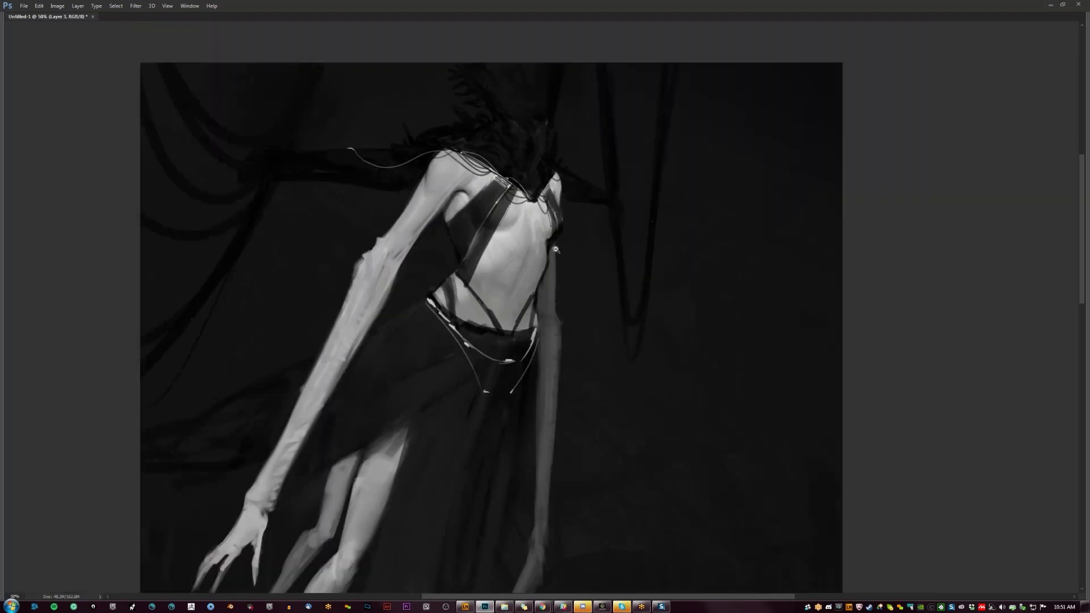
alt+click(552, 249)
key(ctrl+shift+h)
key(ctrl+plus)
key(ctrl+plus)
key(ctrl+plus)
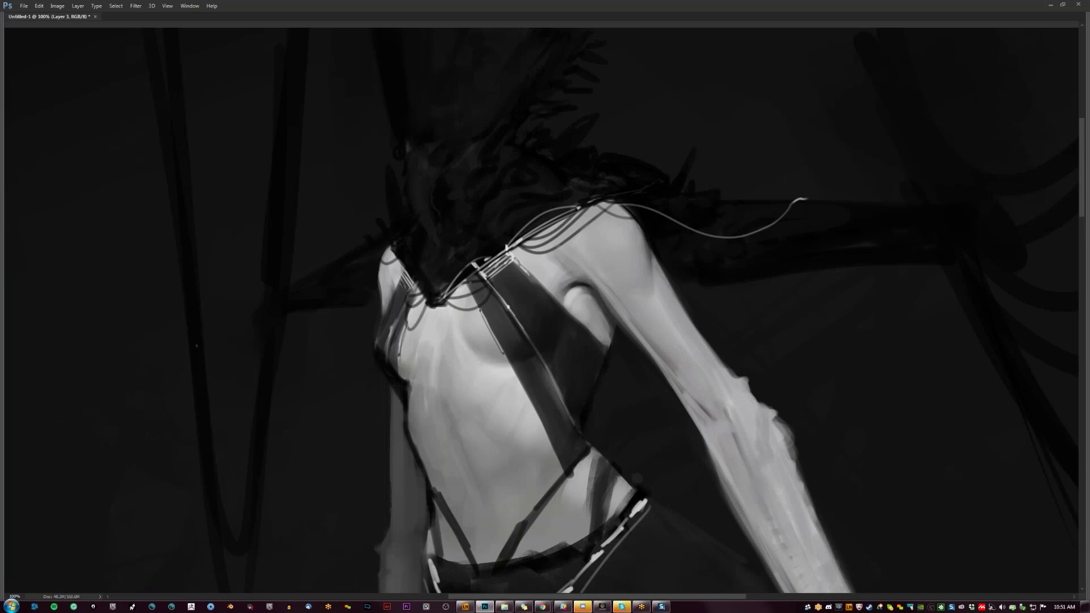
Step: Examine the whole figure's silhouette and balance in both normal and mirrored orientation
key(ctrl+minus)
key(ctrl+minus)
key(ctrl+minus)
key(Tab)
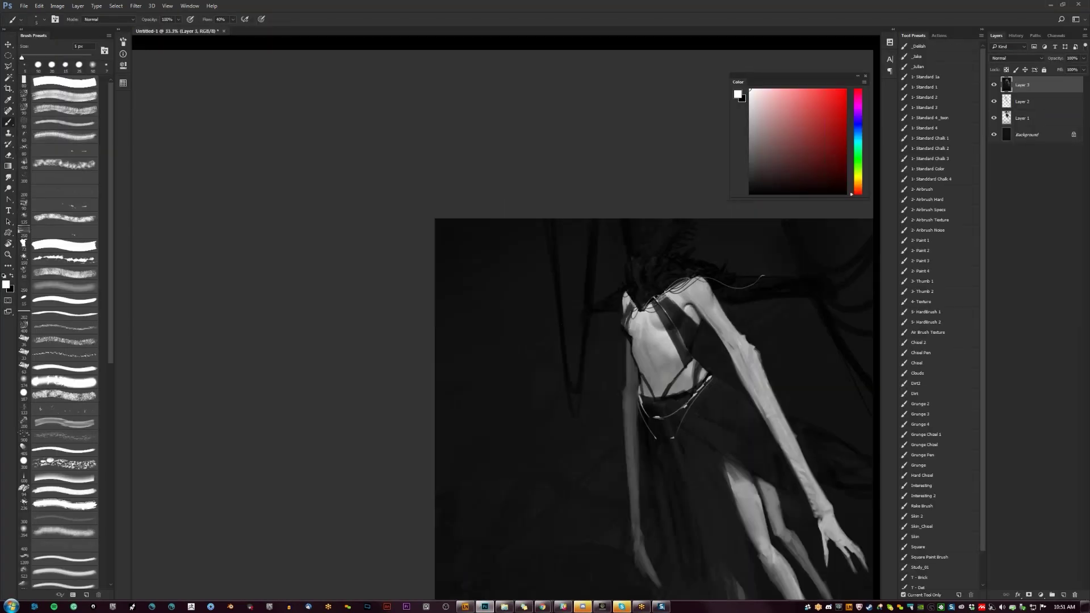
key(Tab)
scroll(534, 335, down, 3)
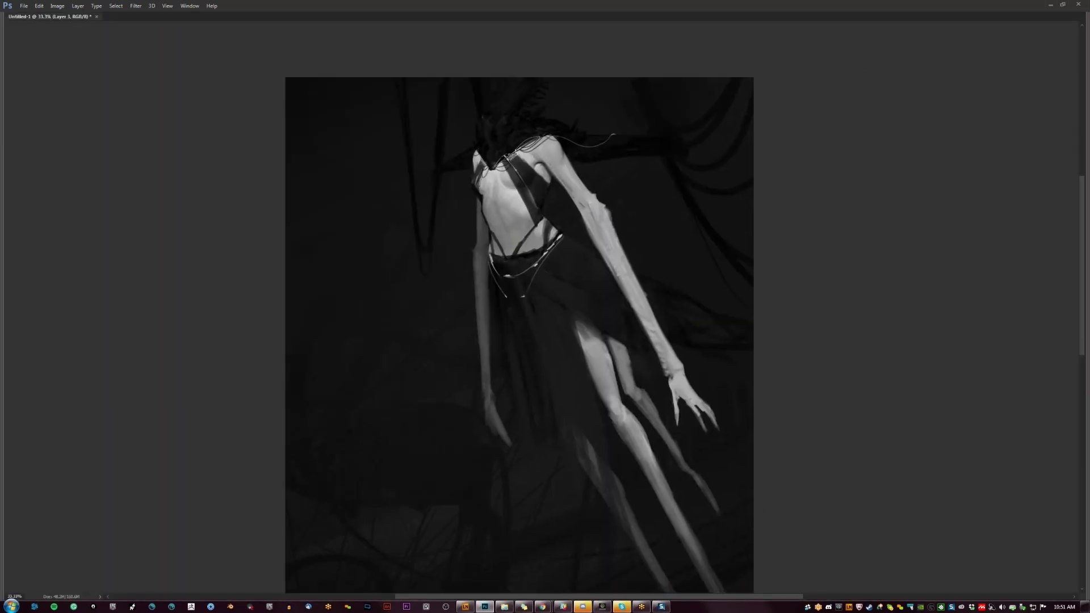
key(ctrl+shift+h)
mouse_move(483, 331)
mouse_down()
mouse_move(488, 231)
mouse_move(489, 321)
mouse_up()
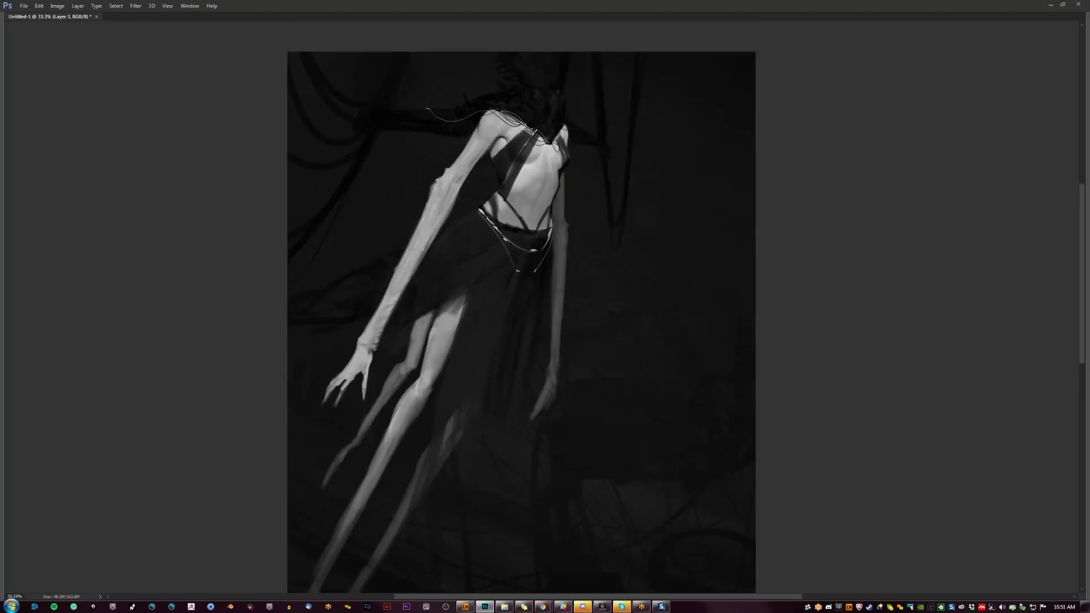
key(ctrl+shift+h)
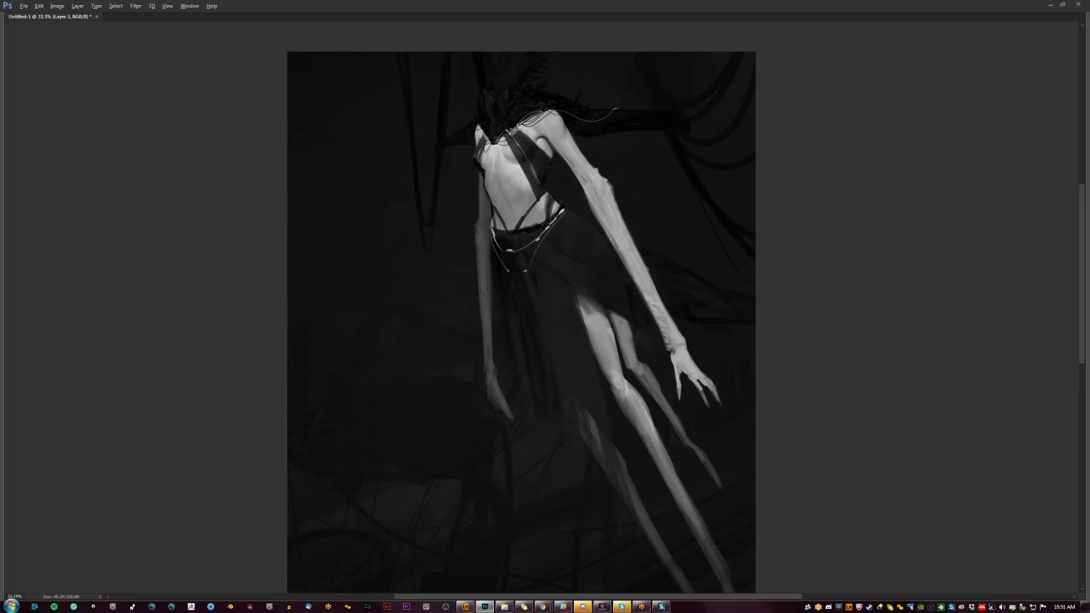
Step: Paint a light grey skull head with a long pointed beak above the collar, flip the canvas, and shade its cavities
mouse_move(479, 53)
mouse_down()
mouse_move(455, 84)
mouse_move(372, 110)
mouse_move(484, 116)
mouse_move(486, 52)
mouse_move(481, 72)
mouse_move(485, 59)
mouse_move(479, 73)
mouse_move(428, 99)
mouse_move(452, 89)
mouse_move(380, 106)
mouse_move(475, 85)
mouse_move(478, 107)
mouse_move(479, 80)
mouse_move(474, 115)
mouse_up()
key(ctrl+shift+h)
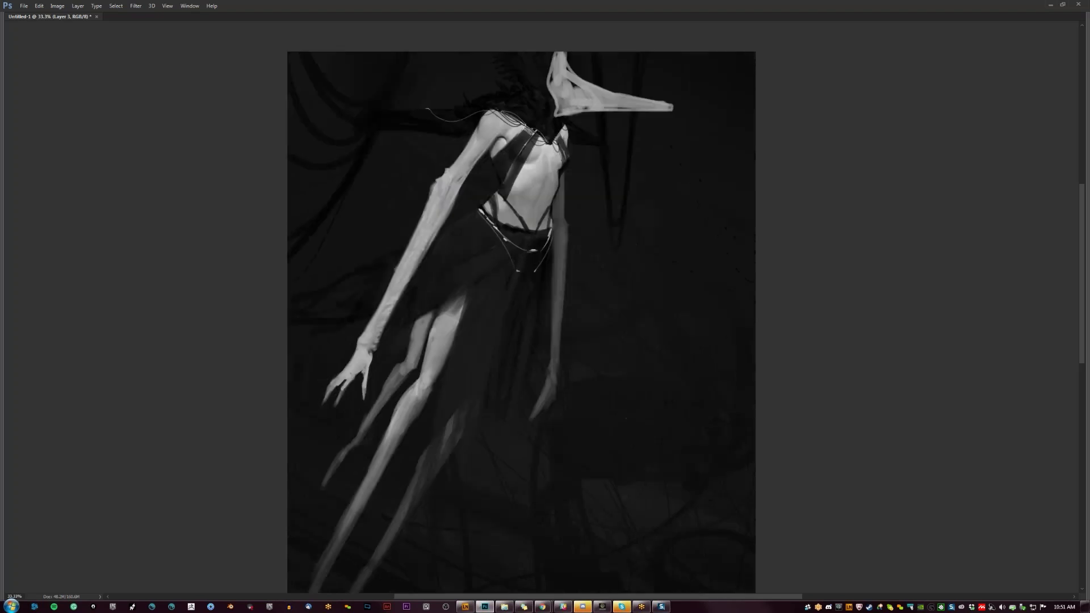
mouse_move(563, 114)
mouse_down()
mouse_move(595, 103)
mouse_move(572, 112)
mouse_move(625, 106)
mouse_move(560, 87)
mouse_move(565, 79)
mouse_move(579, 100)
mouse_up()
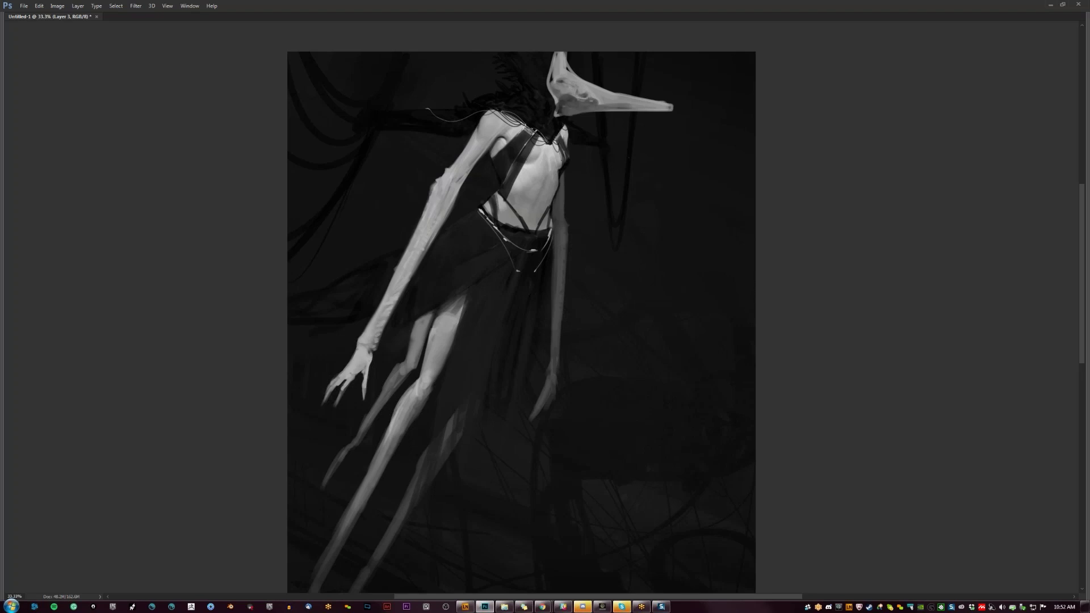
key(Tab)
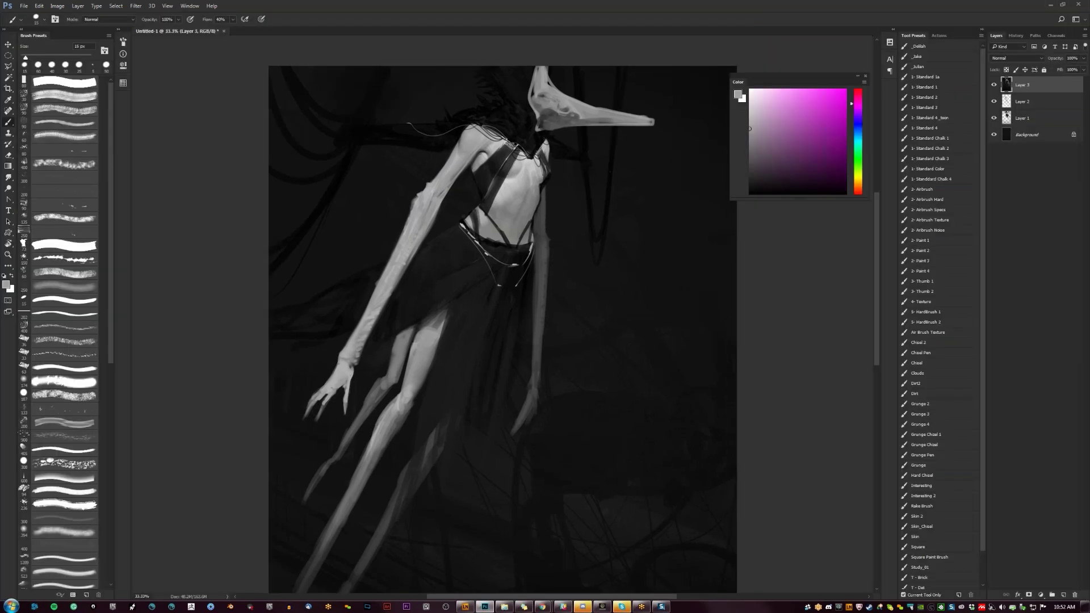
Step: Tone the top of the skull in mid-grey with the 1- Standard 2 brush, flipping the canvas horizontally to compare
key(ctrl+shift+h)
click(926, 98)
click(750, 139)
click(459, 82)
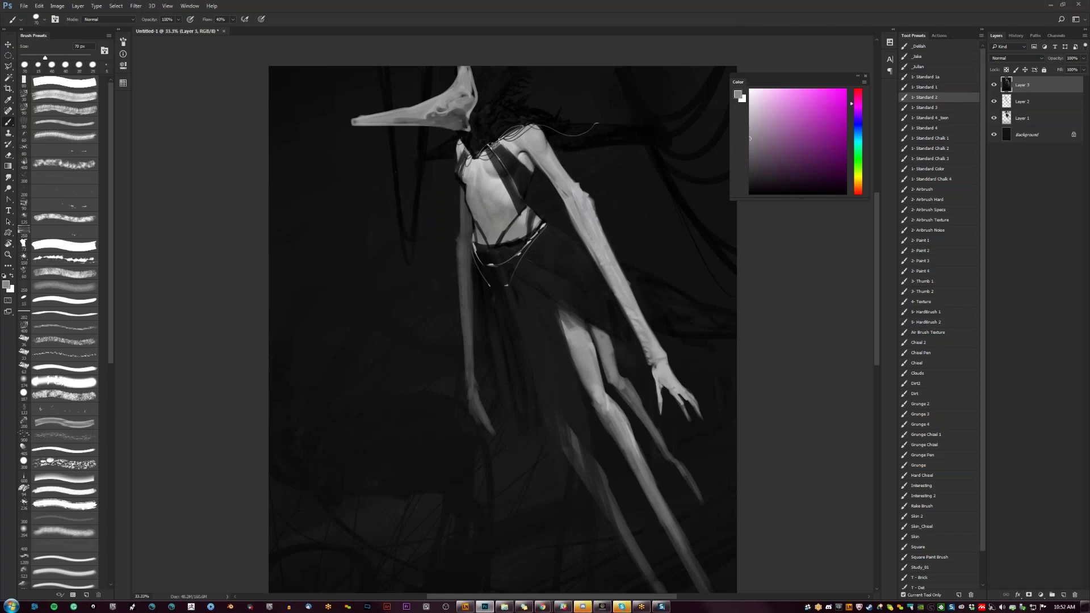
drag(458, 78, 459, 67)
key(ctrl+shift+h)
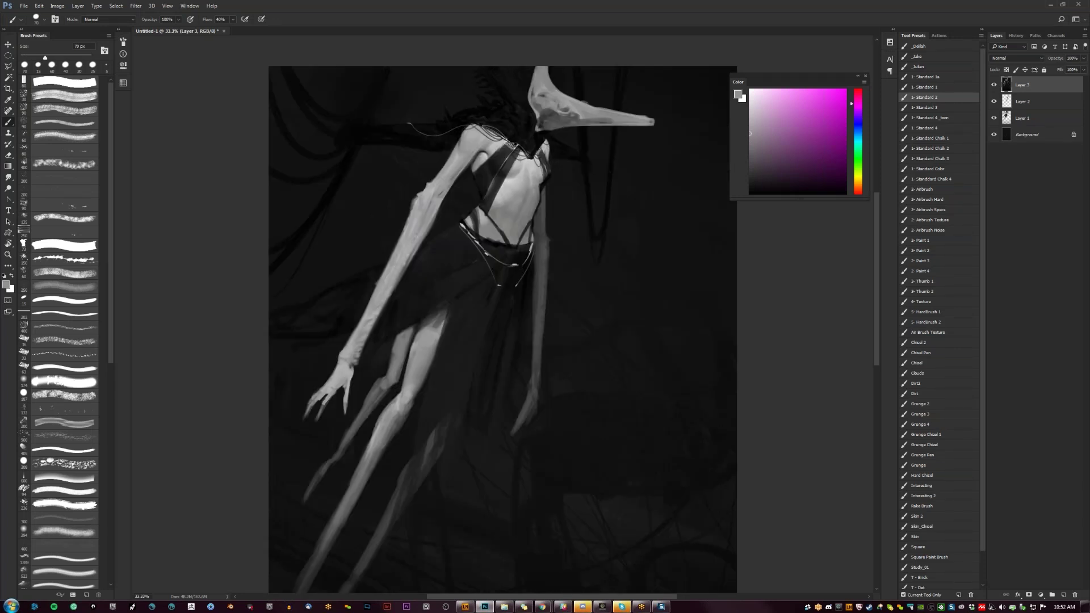
key(ctrl+shift+h)
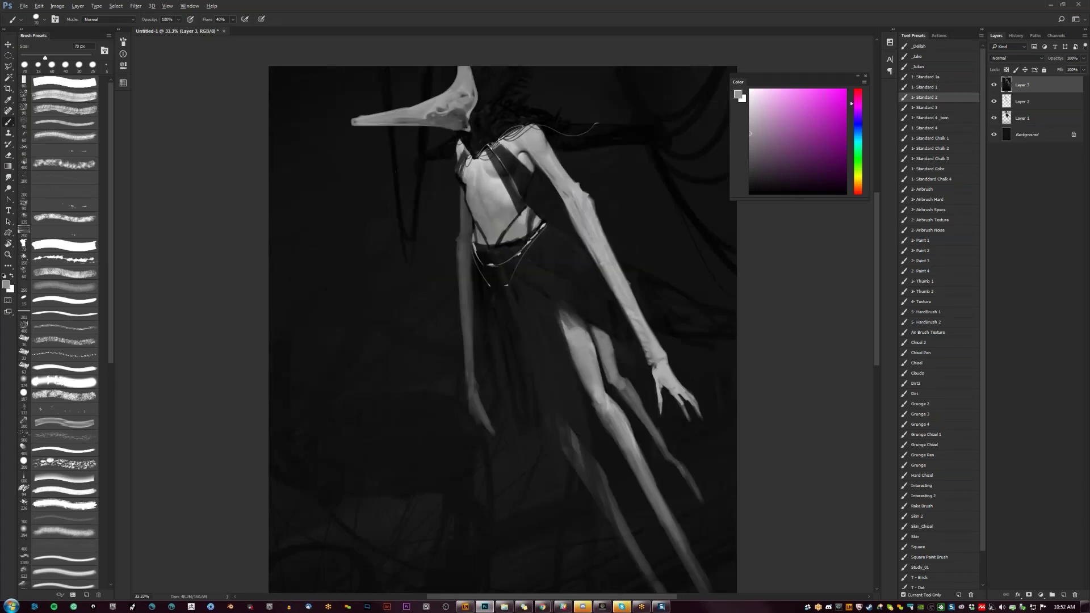
Step: Smooth the beak and round off its tip with sampled greys and a smaller brush, then flip the canvas horizontally
key(bracketleft)
drag(408, 106, 453, 90)
alt+click(369, 113)
key(bracketleft)
key(bracketleft)
alt+click(373, 111)
drag(361, 118, 357, 123)
key(ctrl+shift+h)
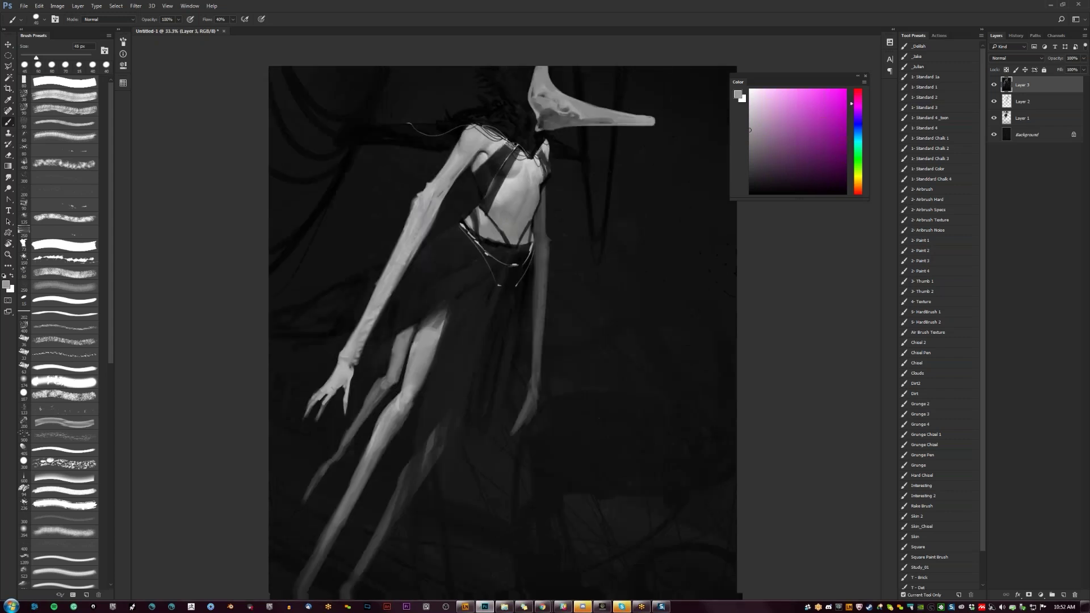
key(Tab)
drag(524, 108, 438, 128)
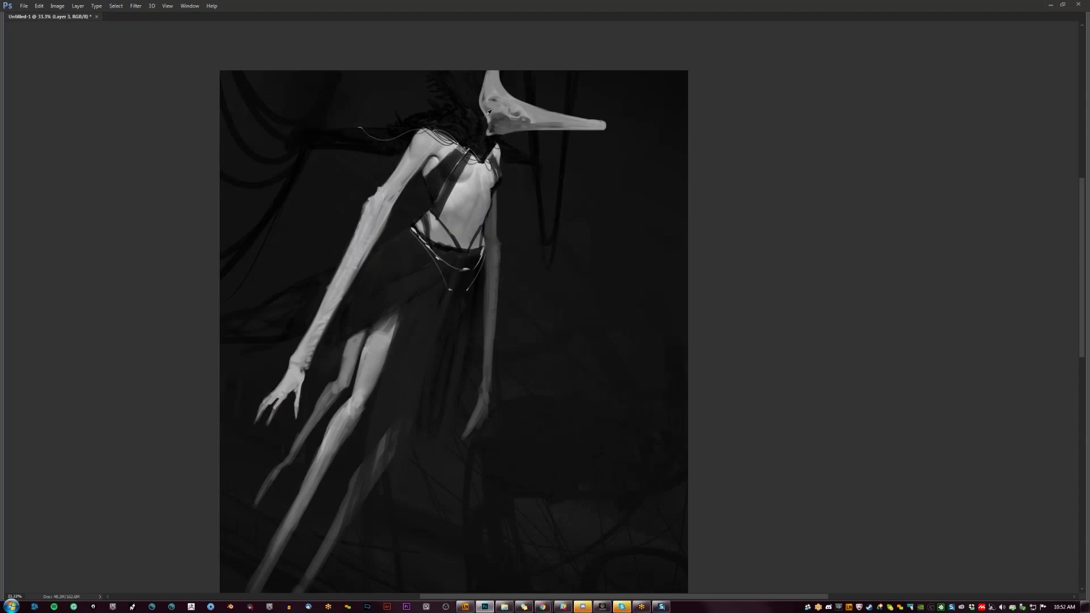
Step: Paint a thin light rim along the back edge of the skull, undoing and redoing strokes until the shape works
mouse_move(479, 114)
mouse_down()
mouse_move(482, 71)
mouse_move(479, 89)
mouse_up()
key(ctrl+alt+z)
key(ctrl+alt+z)
key(ctrl+alt+z)
key(ctrl+alt+z)
key(ctrl+alt+z)
key(ctrl+shift+z)
key(ctrl+shift+z)
mouse_move(481, 118)
mouse_down()
mouse_move(483, 128)
mouse_move(482, 105)
mouse_move(482, 116)
mouse_up()
key(ctrl+minus)
key(ctrl+minus)
key(ctrl+minus)
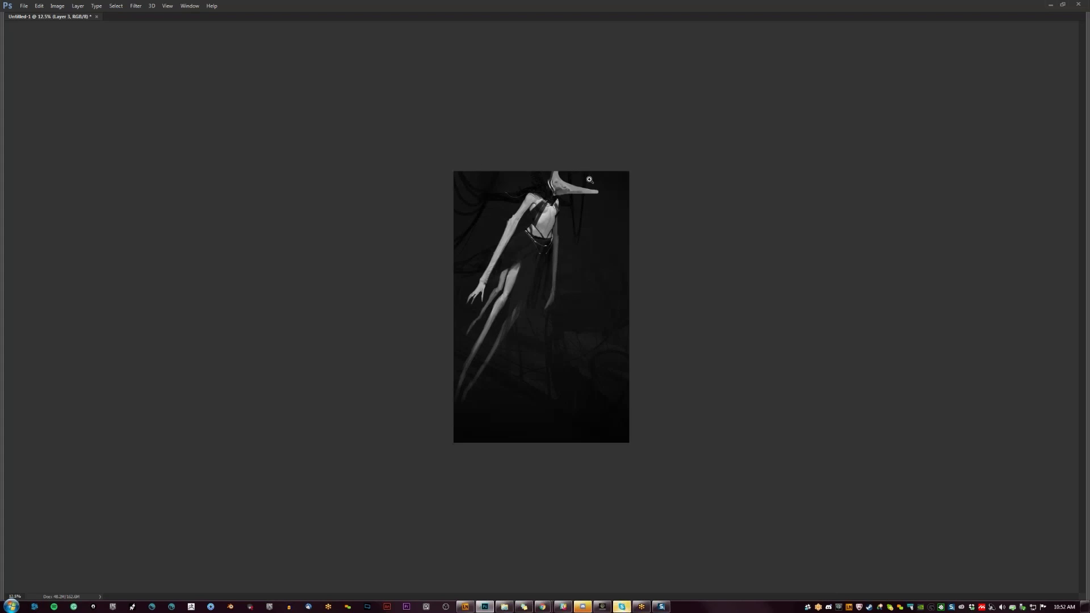
Step: Flip the canvas horizontally and touch up the skull's back edge with a grey sampled from the skull
key(Tab)
key(ctrl+shift+h)
click(548, 199)
key(b)
drag(472, 140, 513, 283)
alt+click(484, 169)
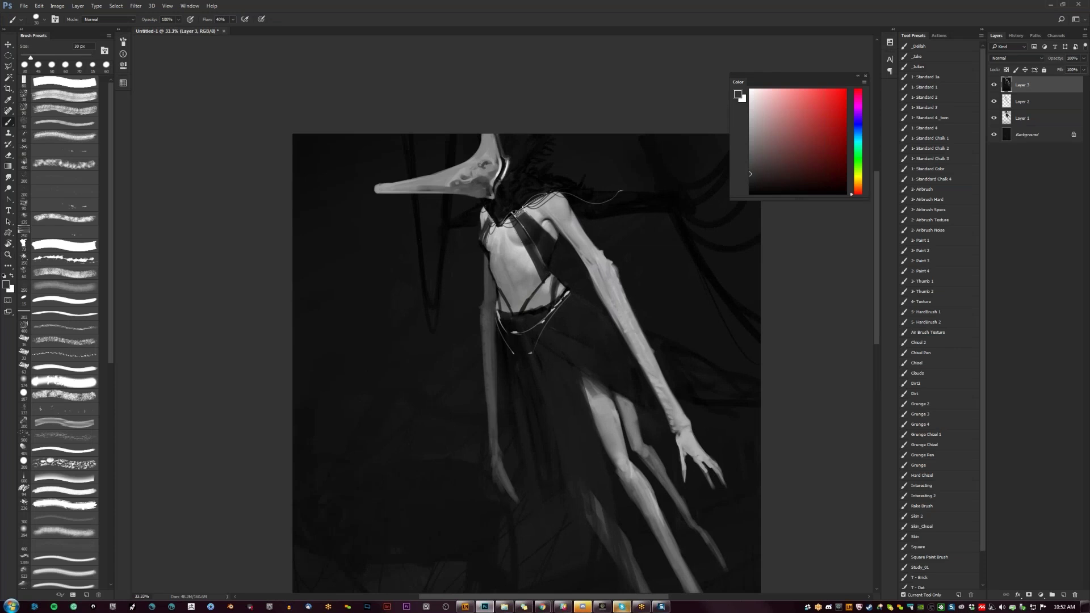
alt+click(484, 170)
drag(484, 165, 479, 170)
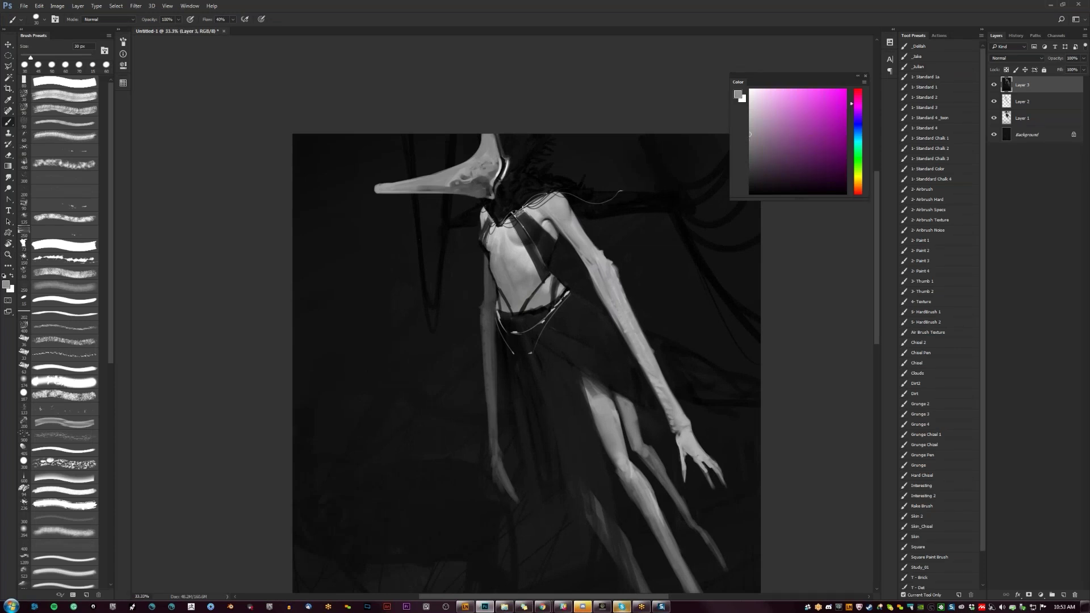
key(d)
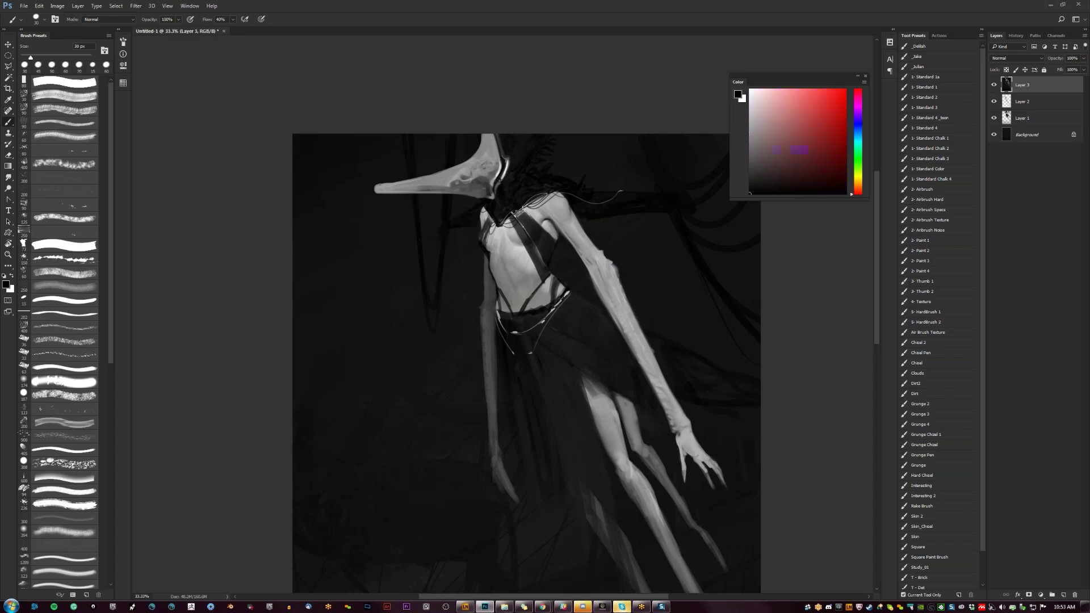
Step: Extend the skull's lower end into a narrow point reaching the chest using sampled greys, then flip the canvas horizontally
alt+click(491, 193)
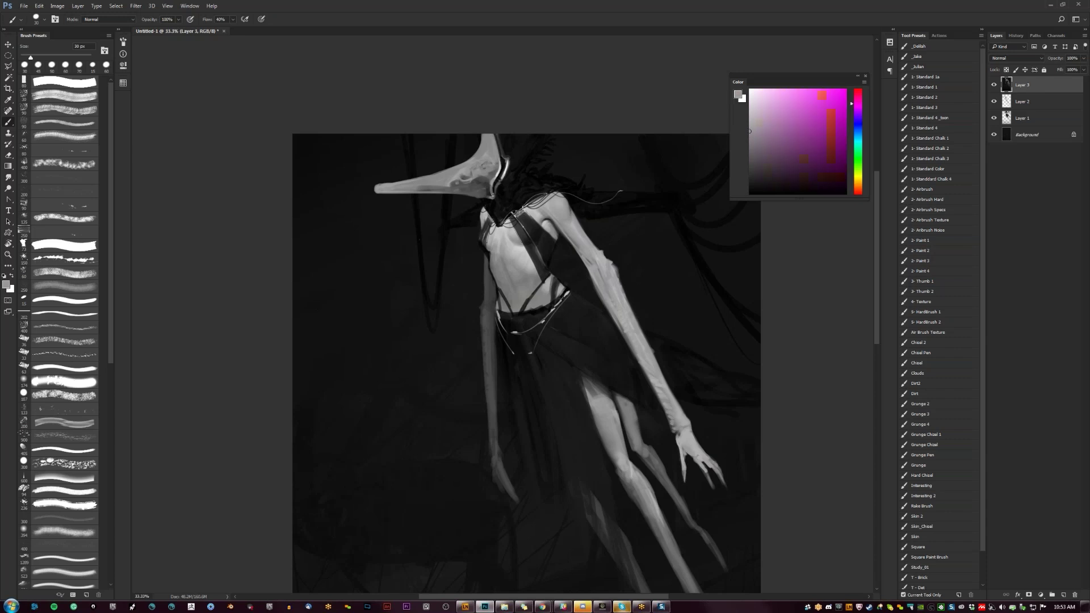
alt+click(489, 203)
drag(490, 203, 501, 226)
alt+click(492, 198)
alt+click(491, 202)
key(d)
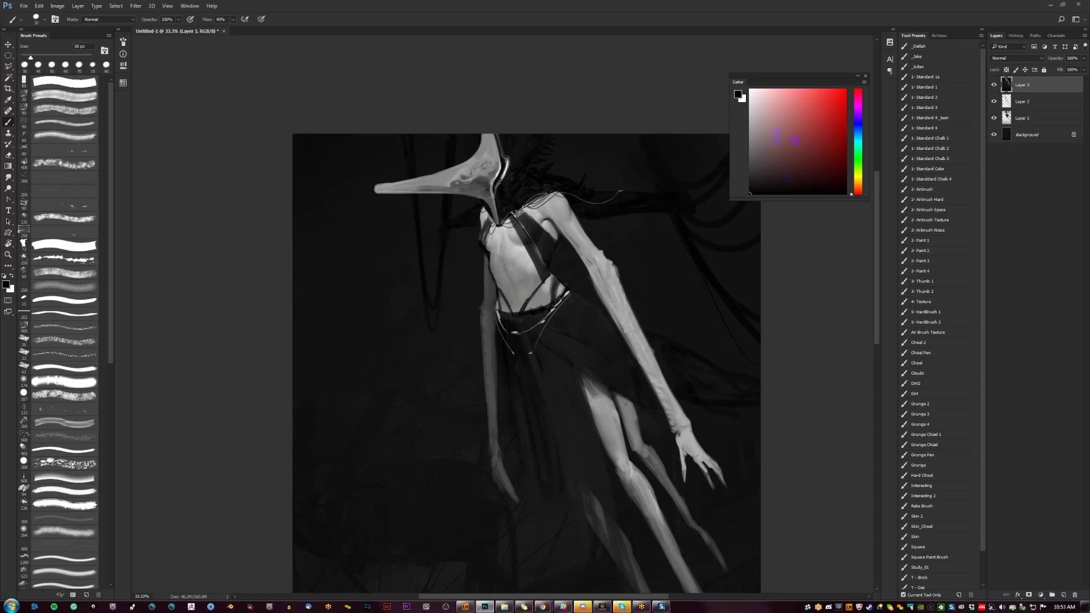
key(ctrl+f)
alt+click(557, 221)
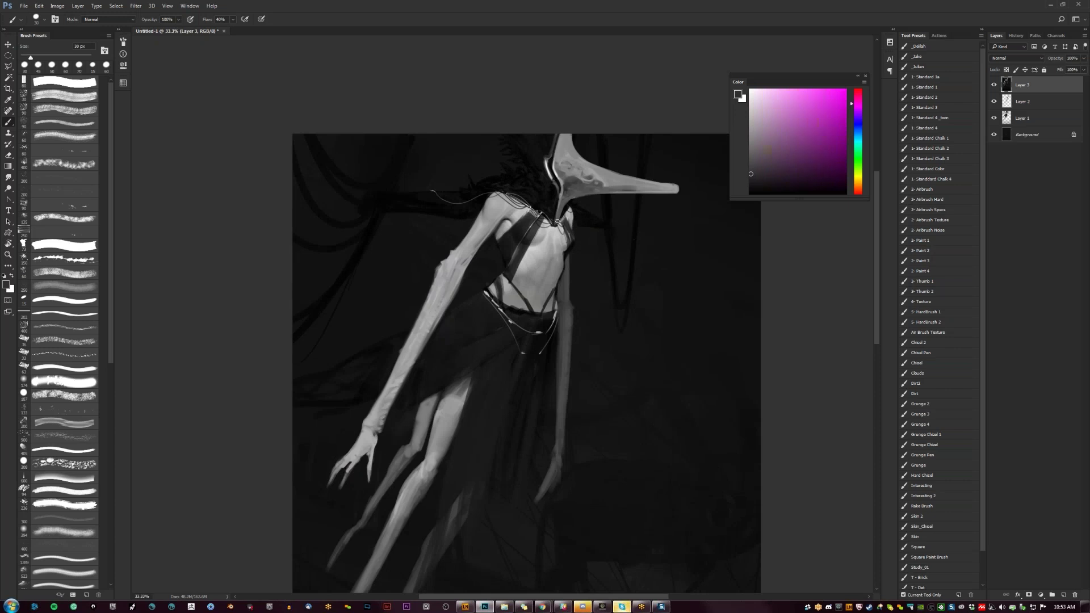
Step: Switch to the Smudge tool at 20% strength and compare the figure in both orientations with the panels hidden
alt+click(586, 190)
key(bracketright)
key(r)
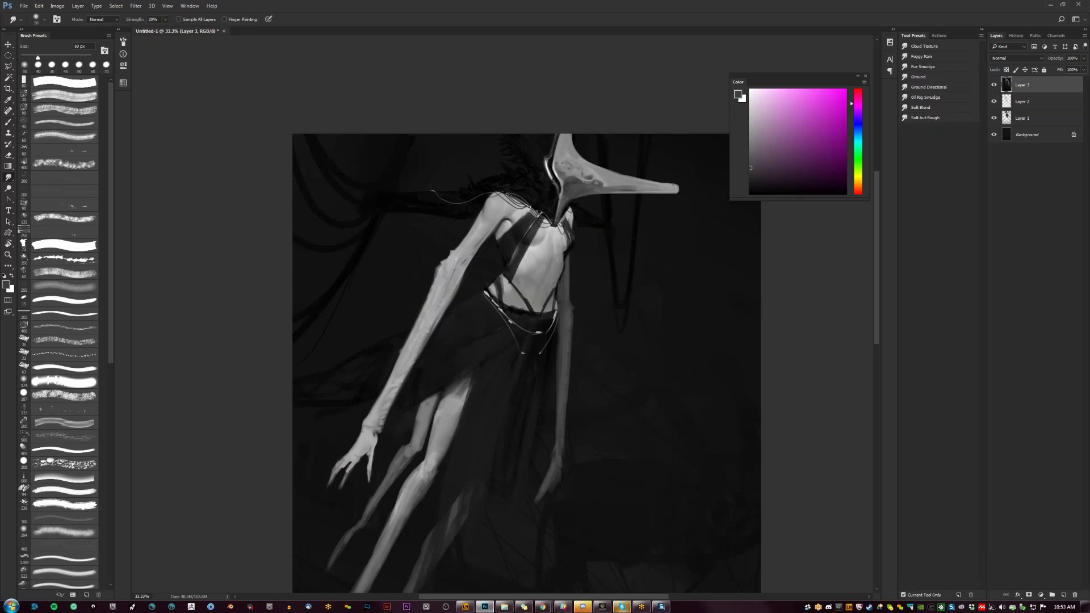
key(ctrl+shift+h)
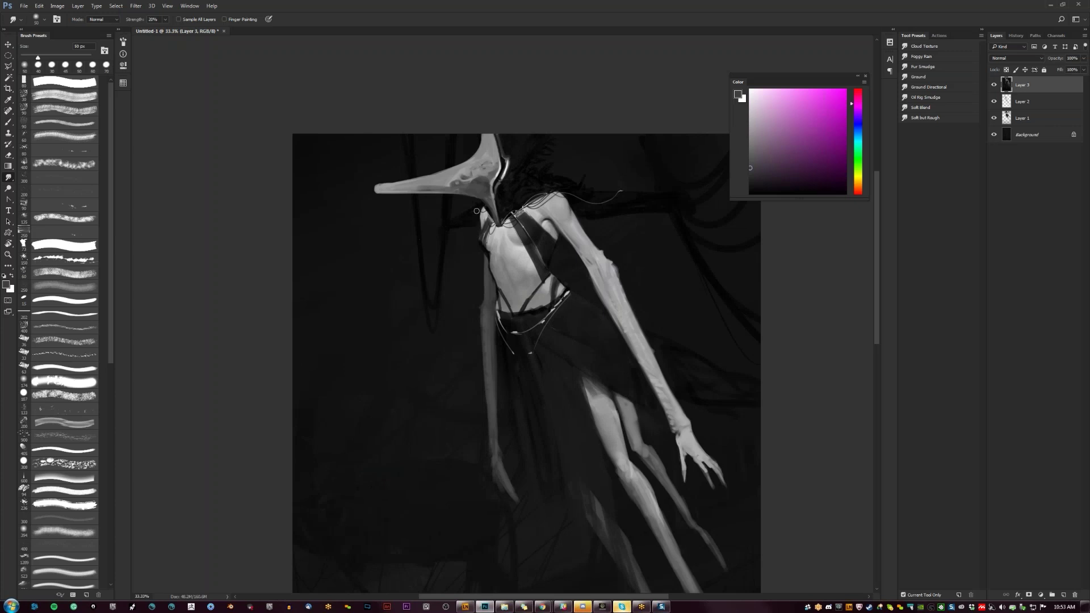
key(h)
key(Tab)
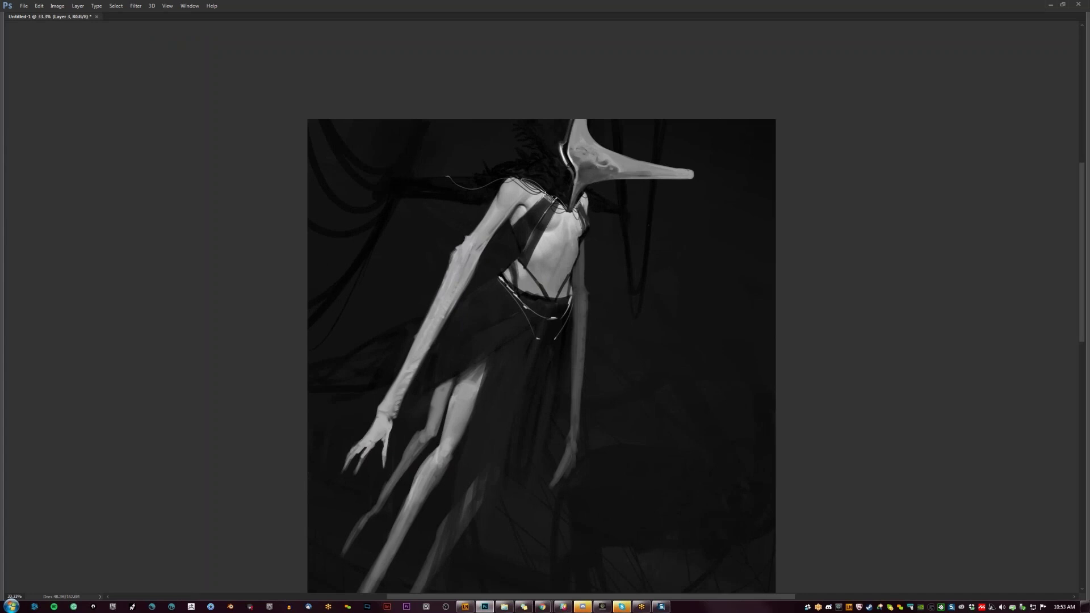
key(h)
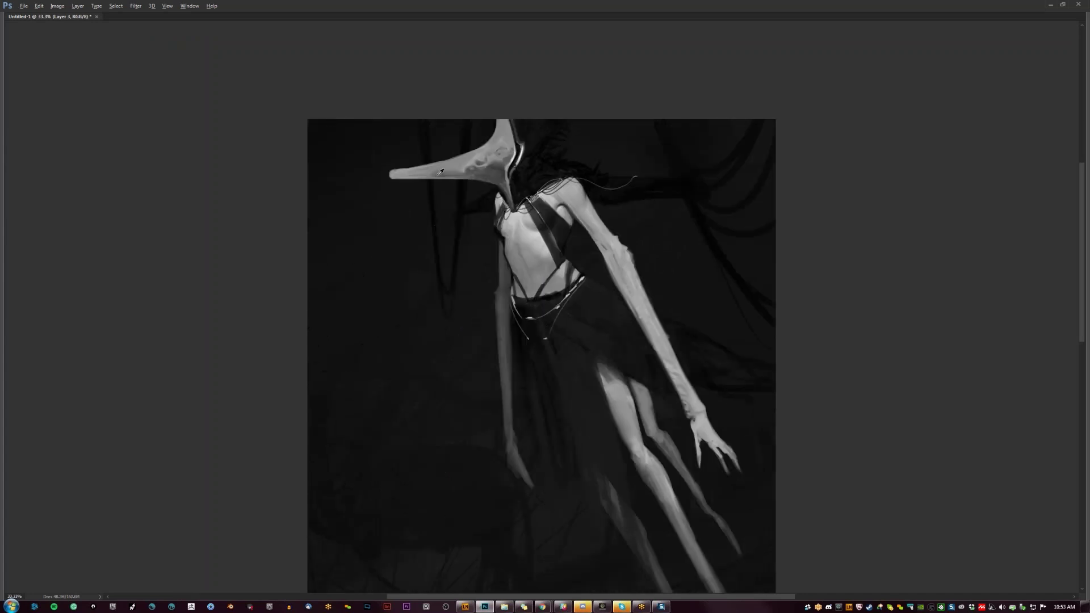
Step: Switch to the Chrome browser and search Google for "spiderman" in a new tab
mouse_move(544, 606)
click(536, 556)
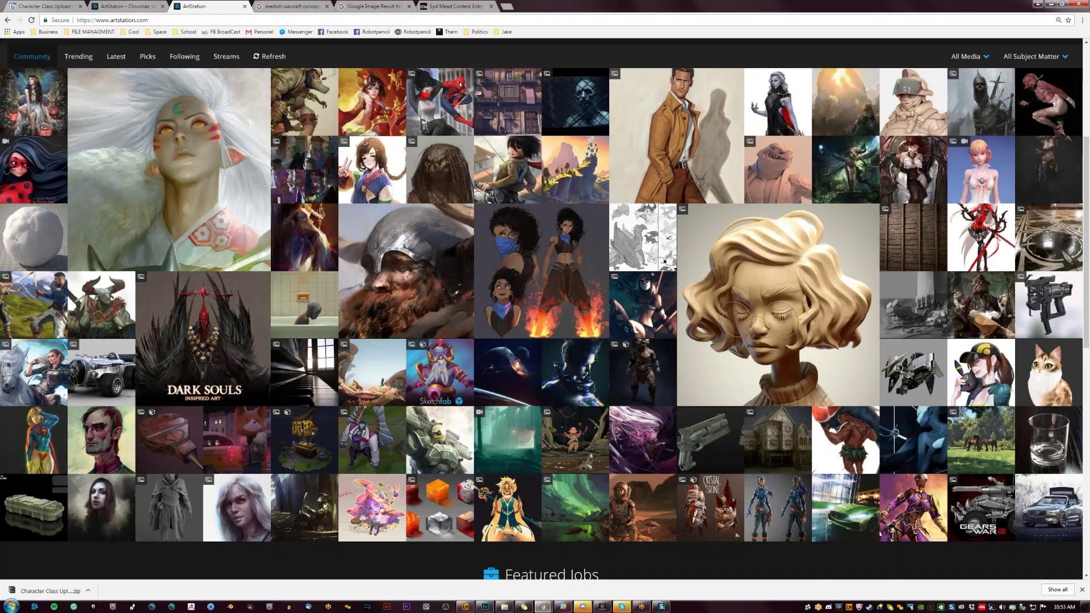
click(507, 6)
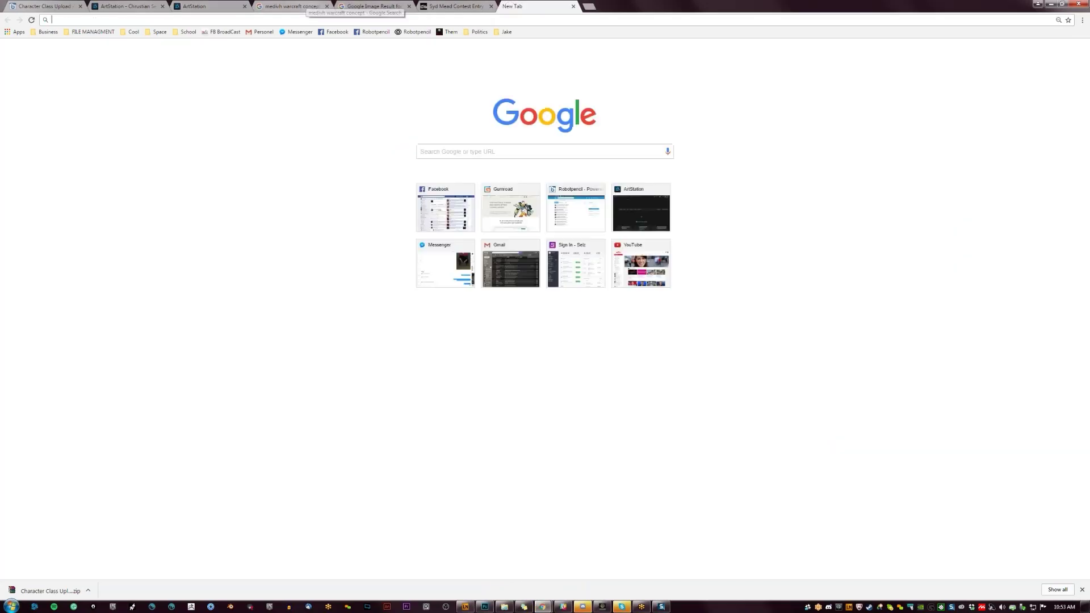
text(spiderman)
key(ctrl+a)
key(Return)
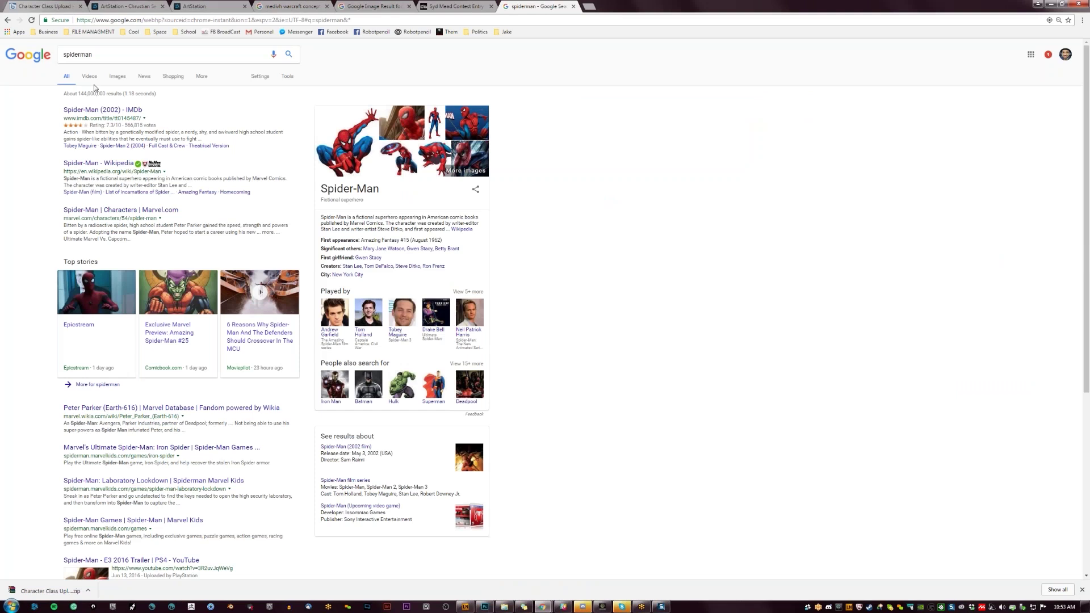
Step: Replace the Google query with "ariel little mermaid" and run the search
double_click(88, 54)
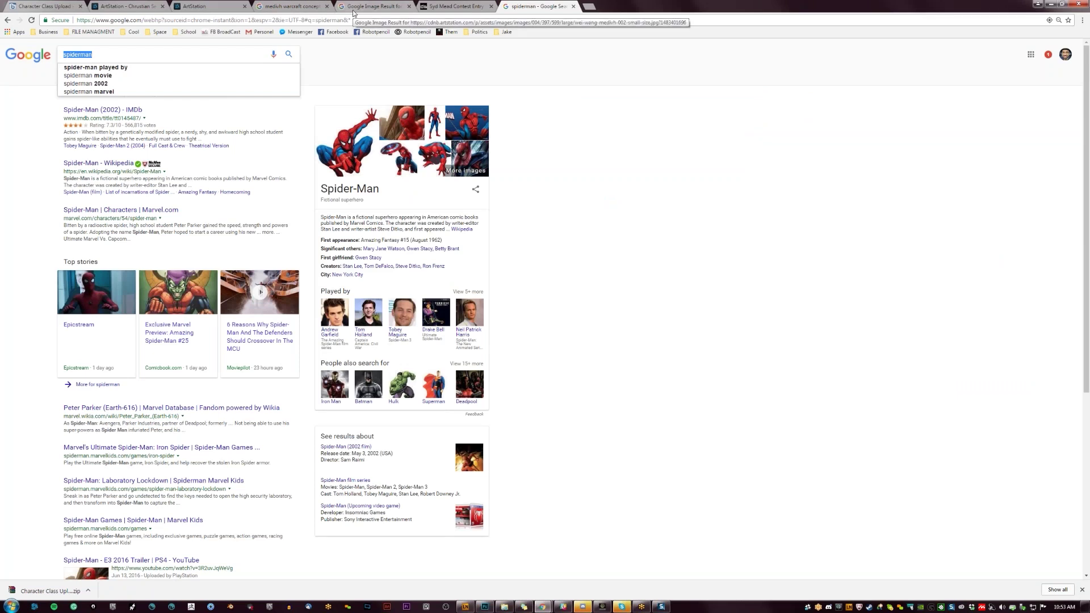
text(ariel)
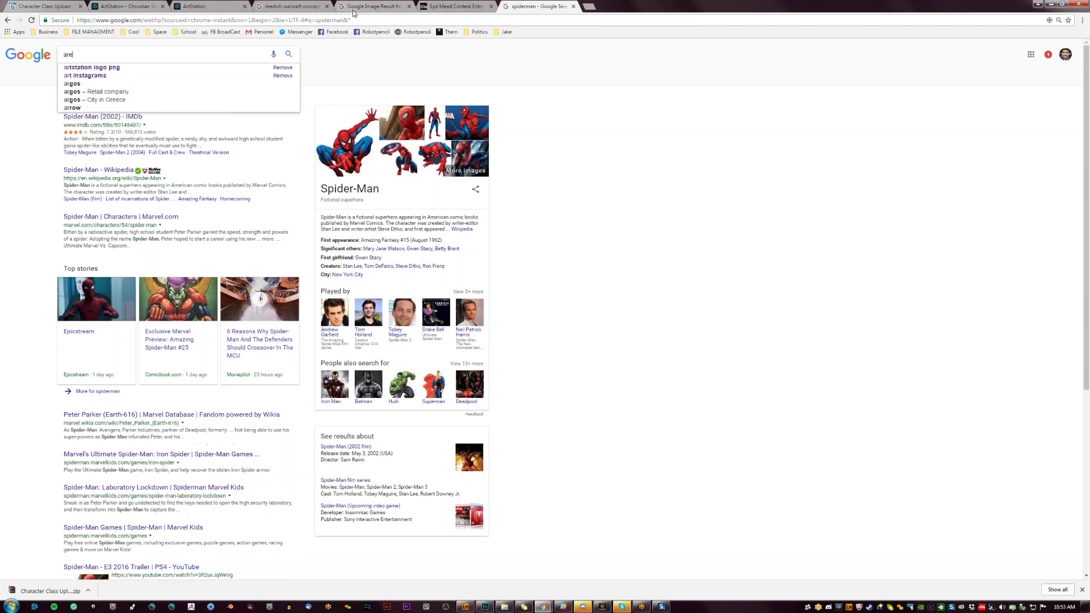
text( litl)
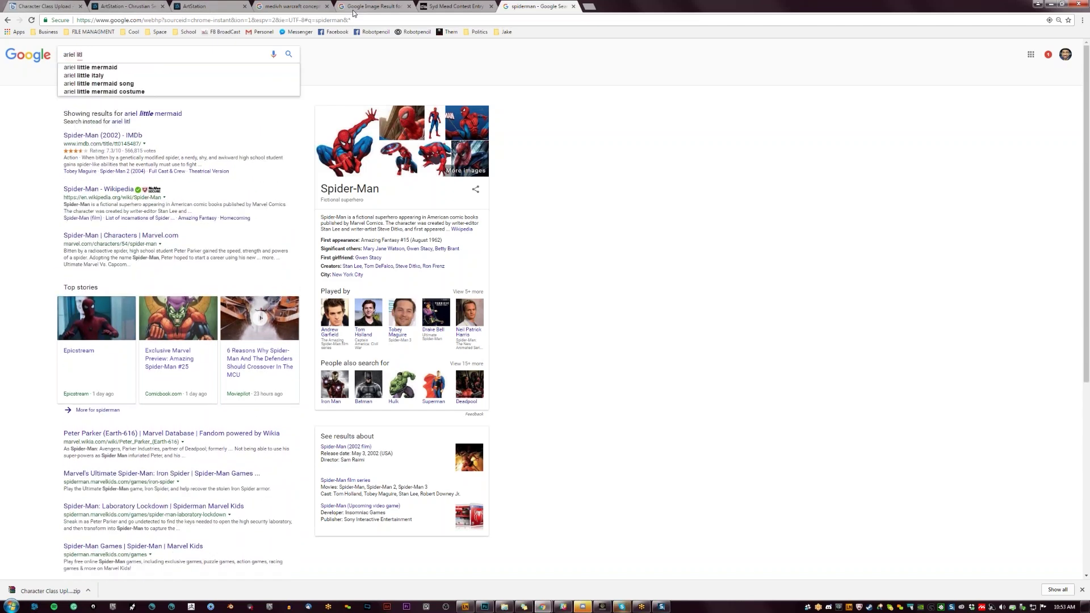
key(Down)
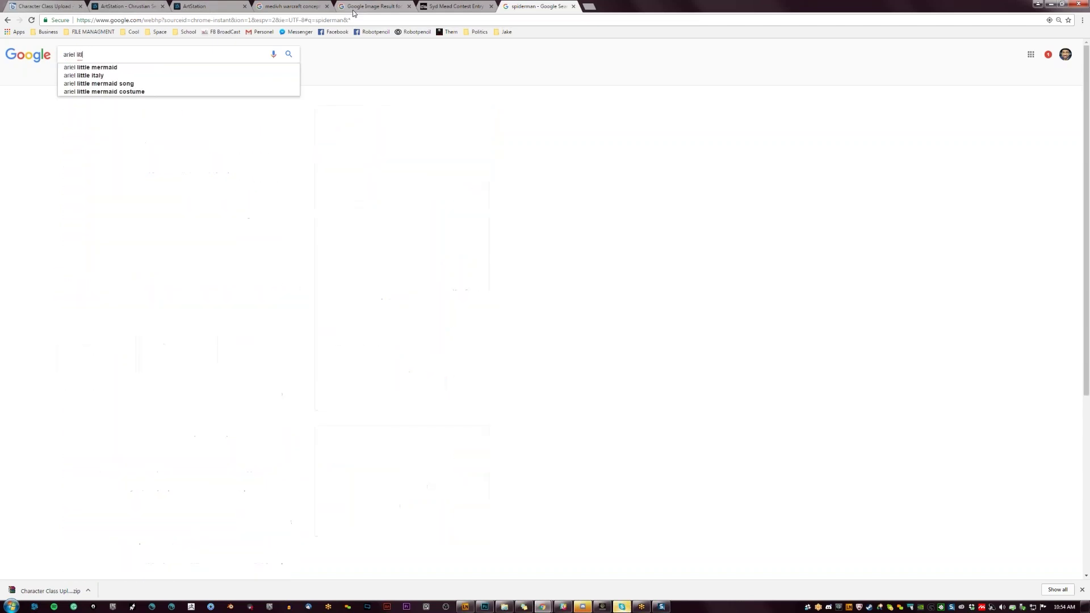
key(Return)
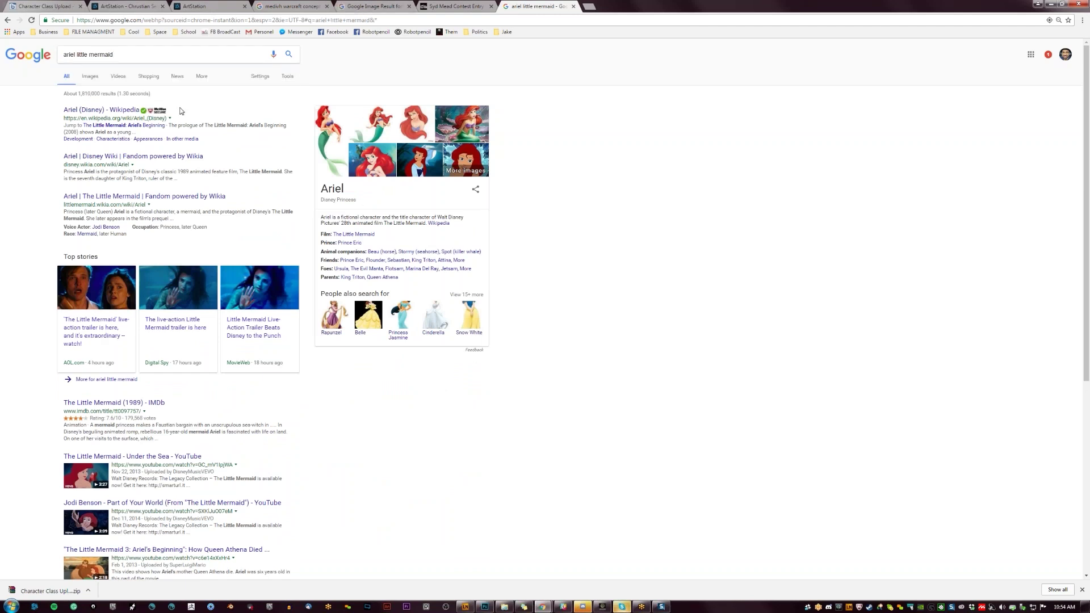
Step: Open the Digital Spy story on the live-action Little Mermaid trailer and look through its text and pictures
click(200, 307)
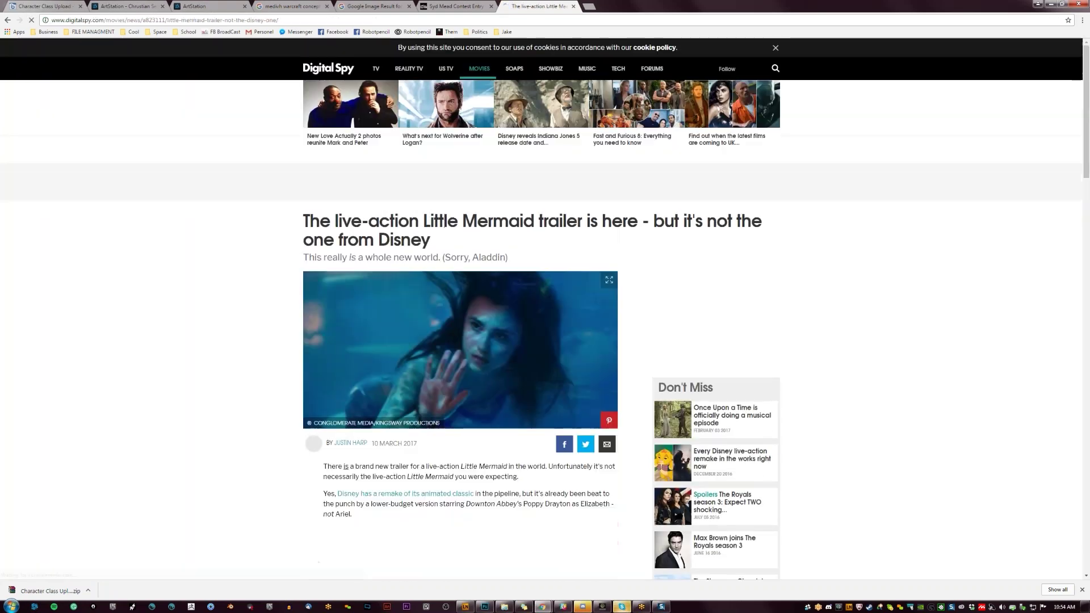
scroll(541, 320, down, 6)
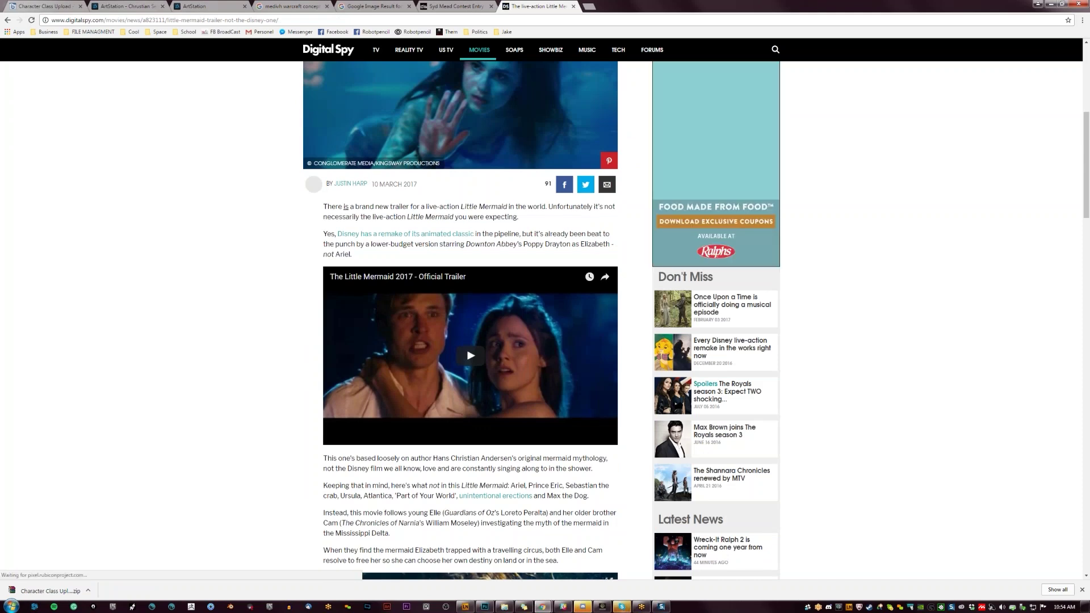
scroll(497, 267, down, 8)
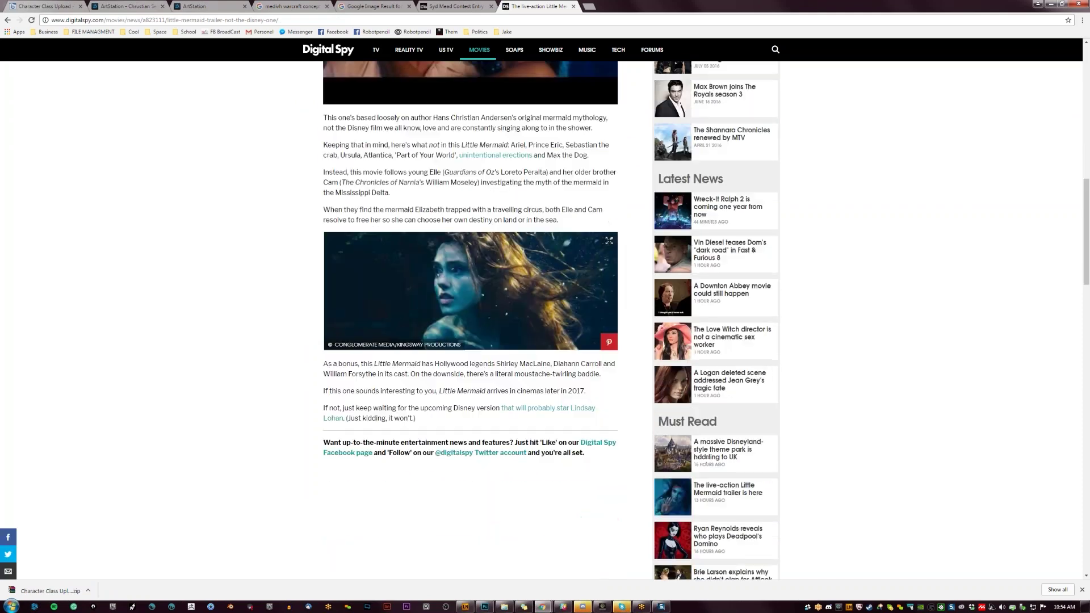
scroll(497, 267, up, 13)
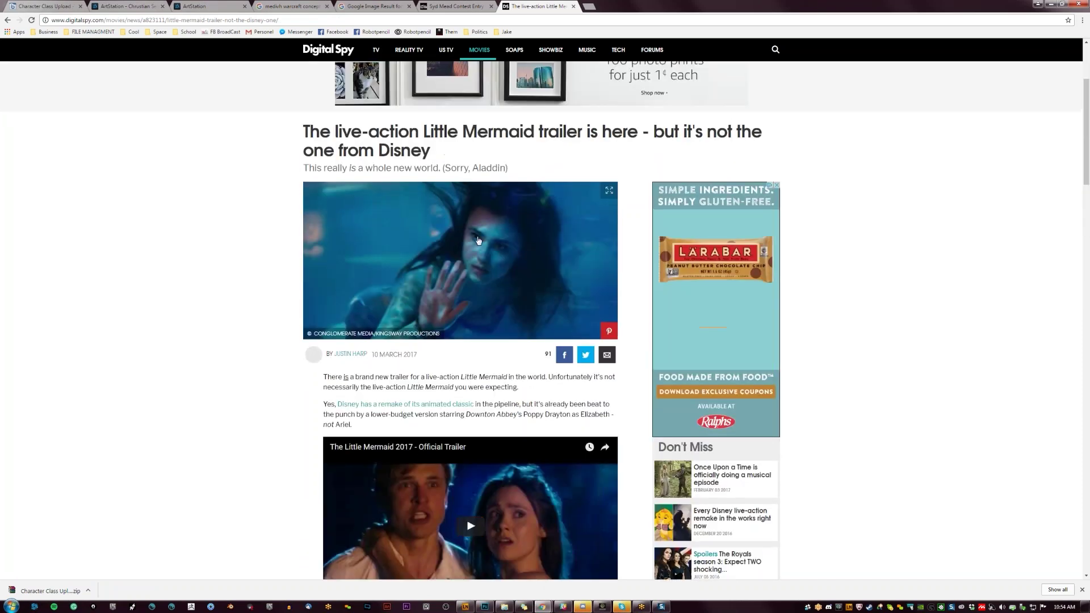
scroll(497, 266, up, 1)
scroll(423, 204, up, 3)
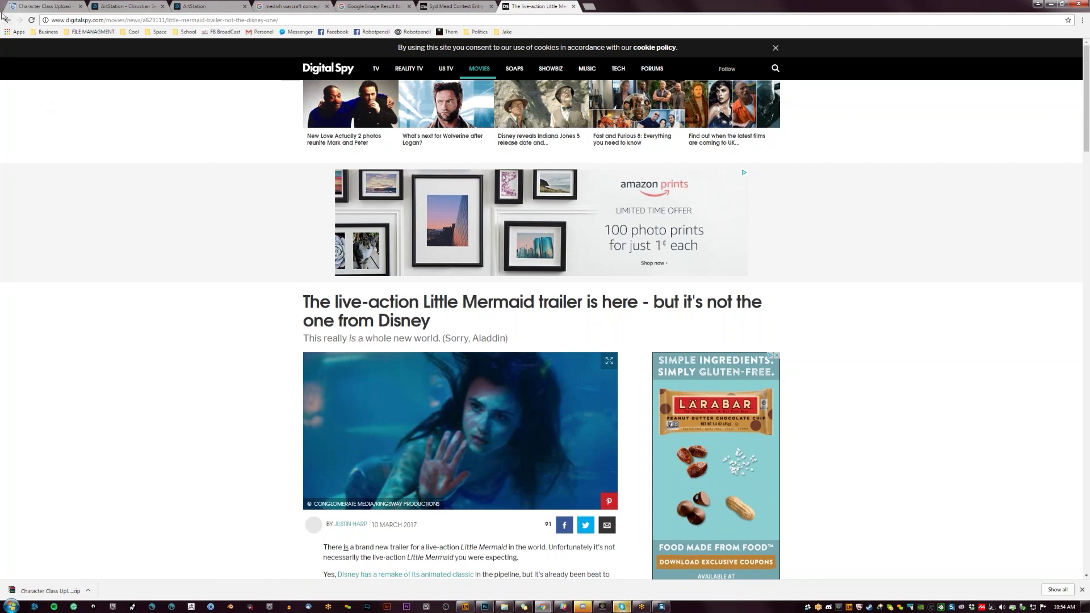
Step: Reopen the "ariel little mermaid" results in a new tab and enlarge several image results, including the mermaid painting with headphones
middle_click(7, 20)
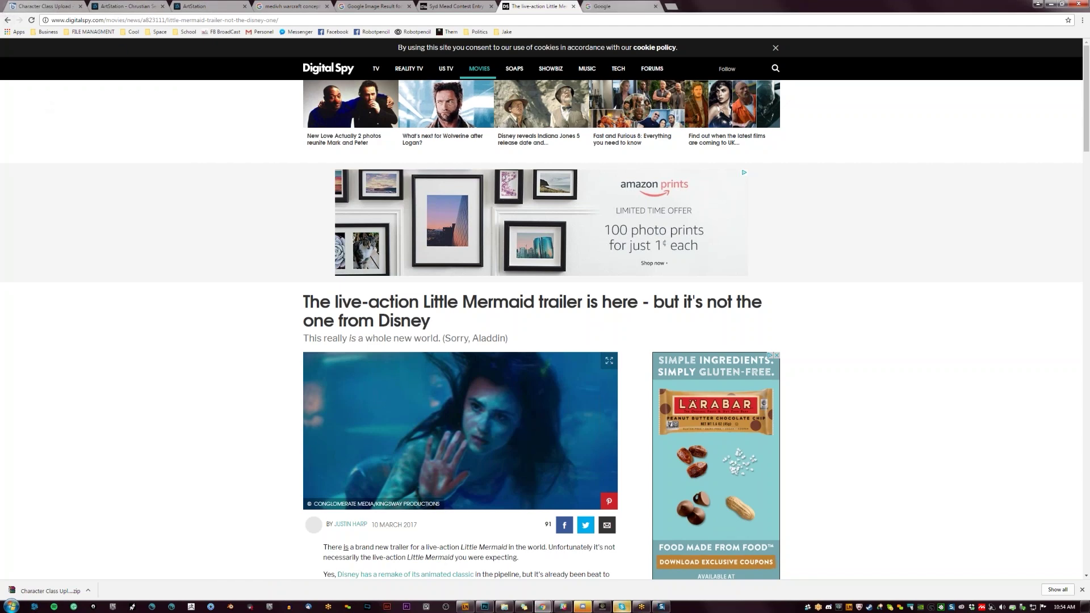
click(615, 6)
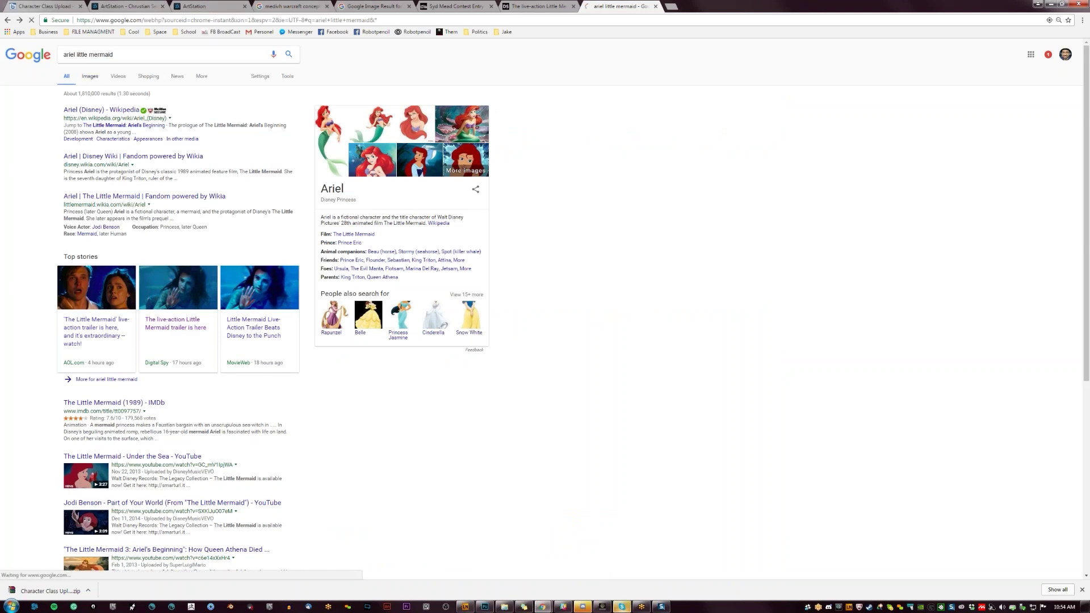
click(90, 77)
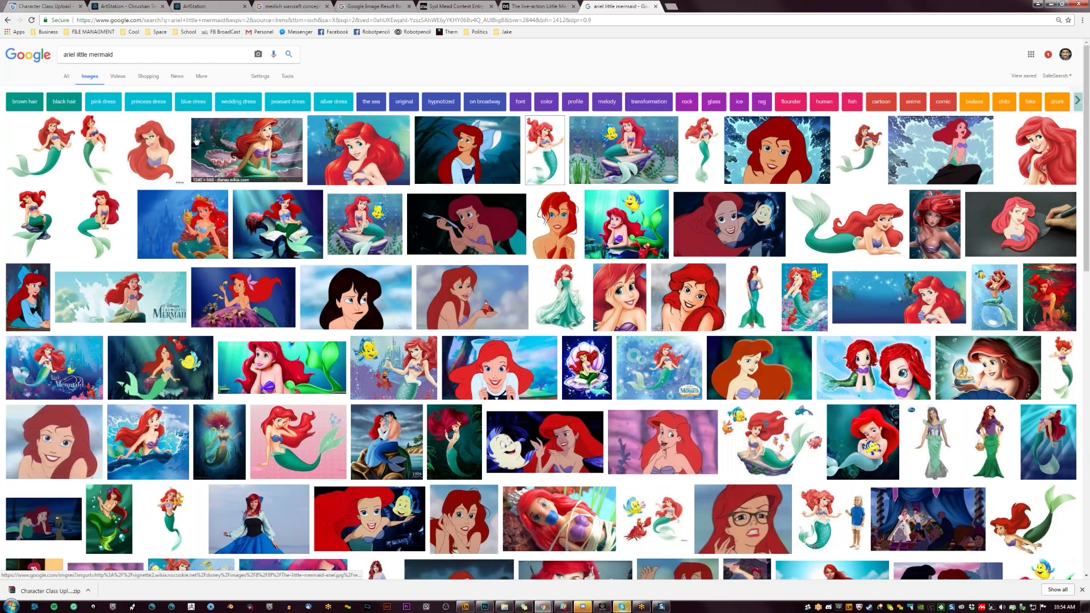
click(97, 152)
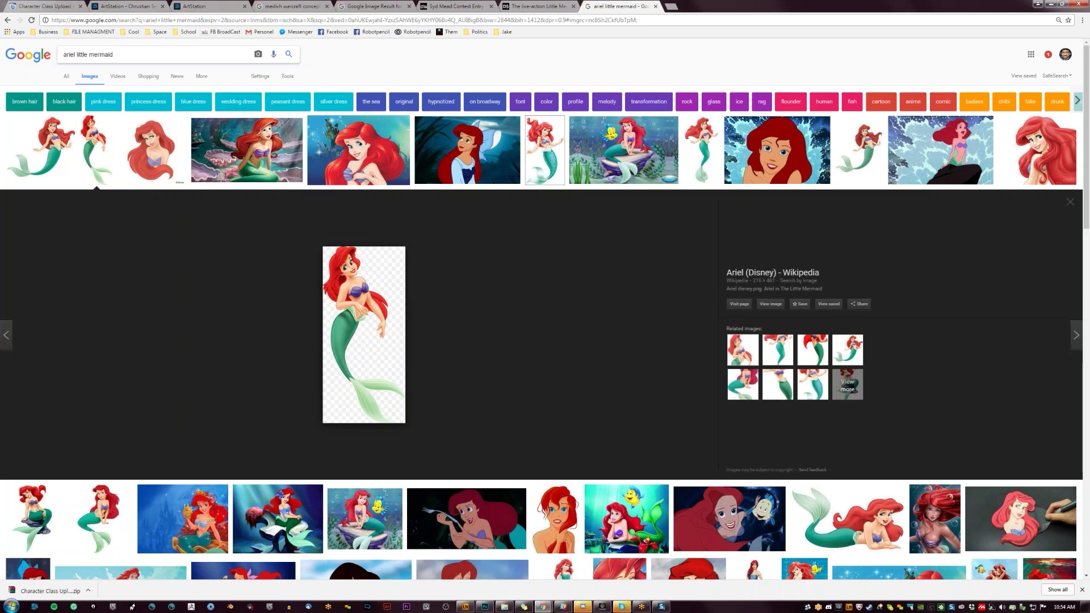
scroll(791, 323, down, 5)
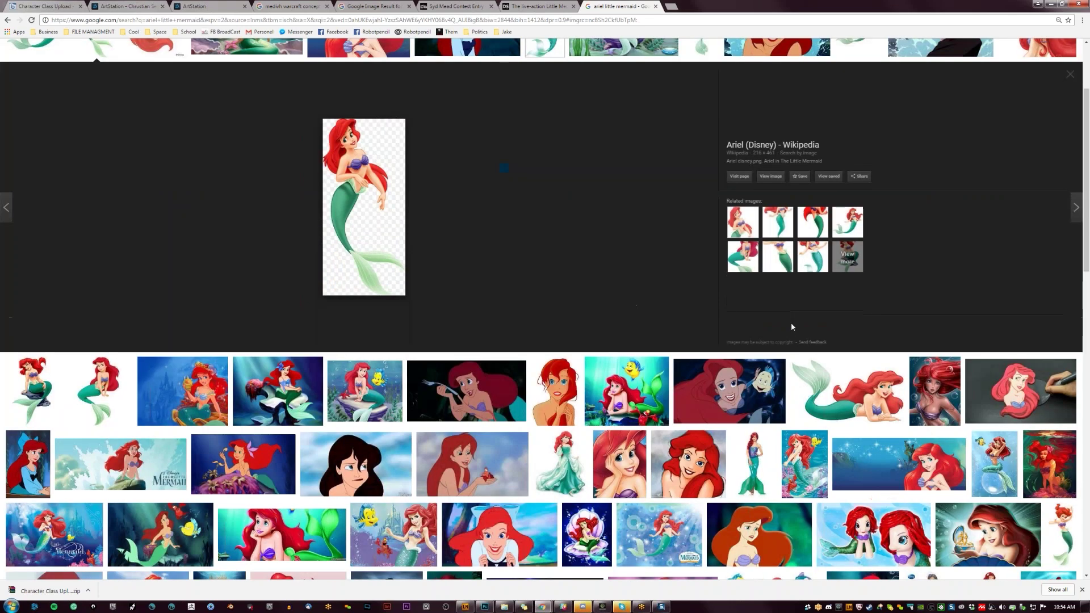
click(936, 232)
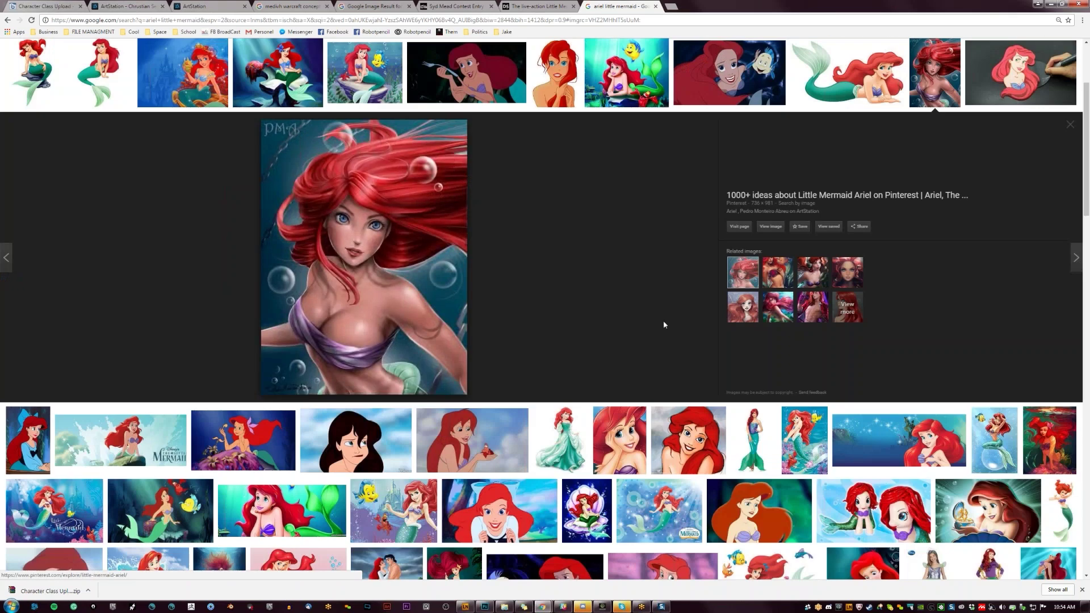
click(803, 285)
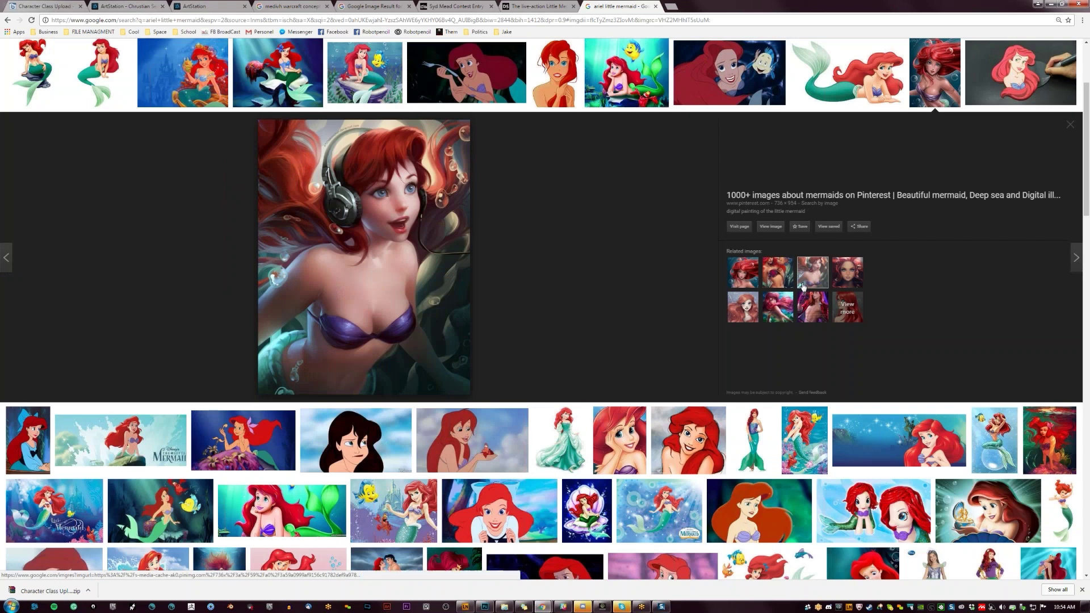
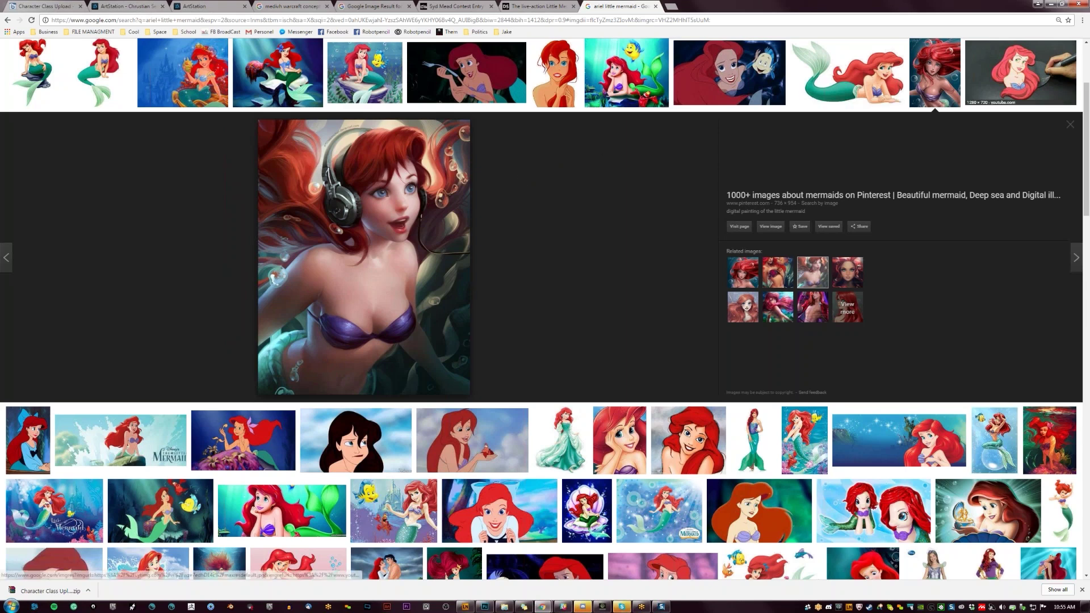
Step: Return to Photoshop and paint fine ridges on the skull's lower cheek, flipping the canvas horizontally to compare
key(alt+Tab)
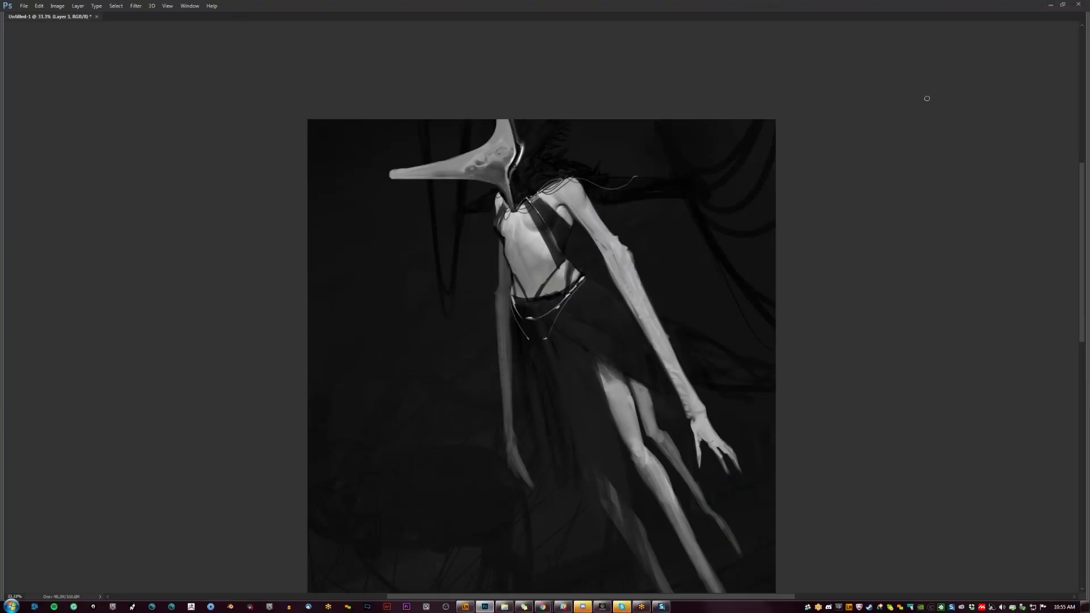
drag(555, 190, 403, 136)
key(ctrl+shift+h)
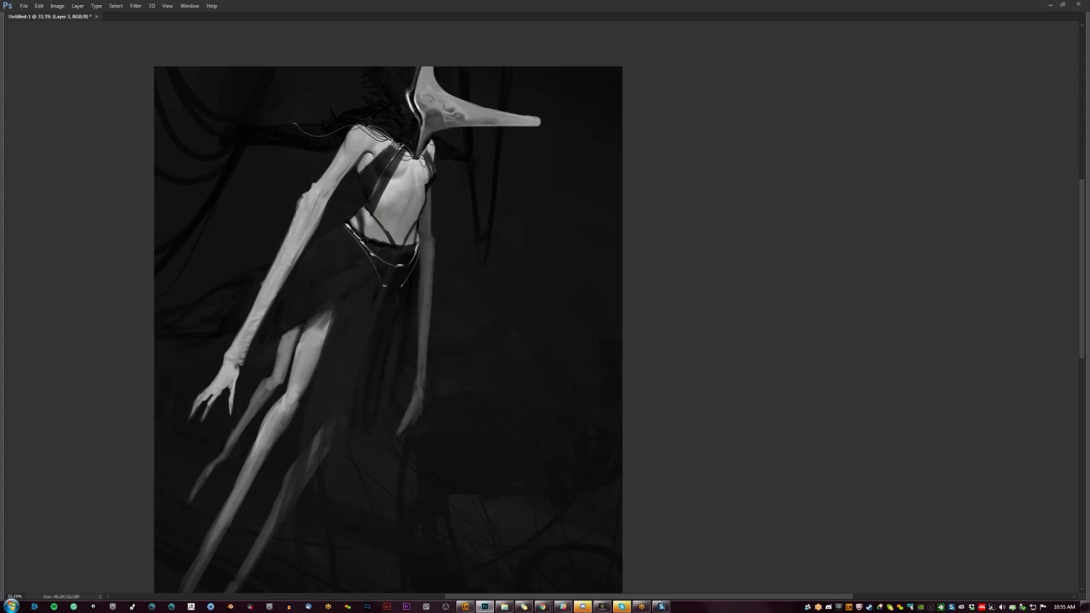
drag(430, 114, 431, 128)
key(ctrl+shift+h)
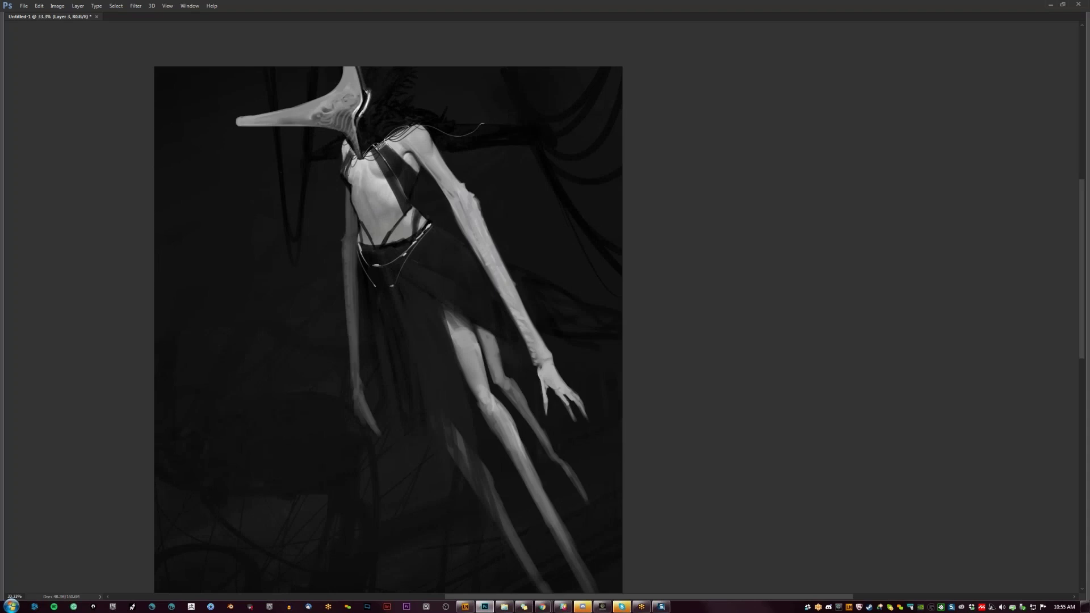
Step: Square off the tip of the skull's long beak, checking its shape with the canvas flipped and rotated
key(ctrl+shift+h)
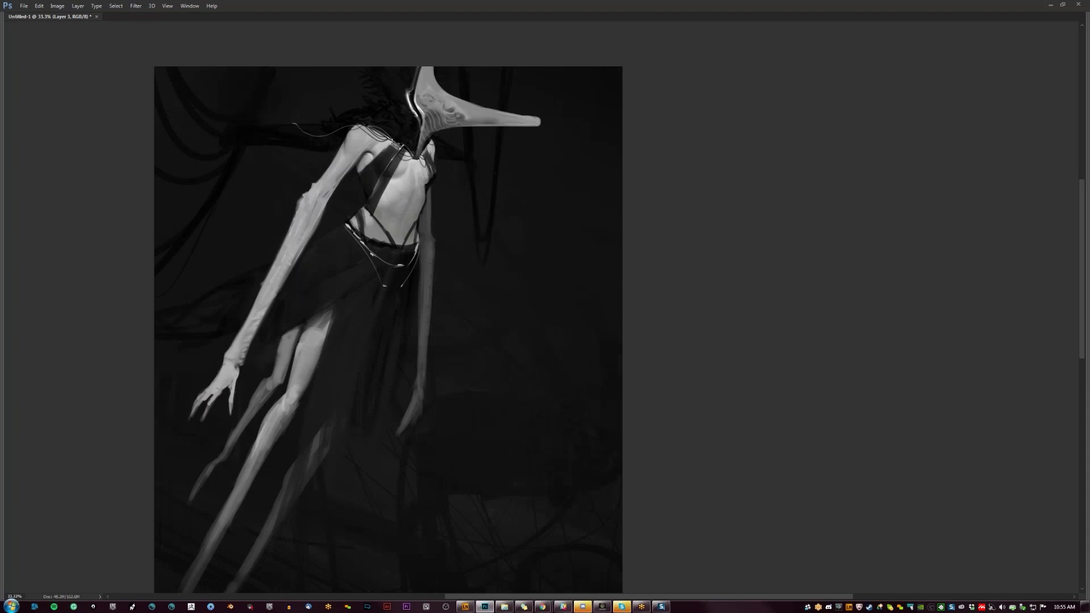
key(h)
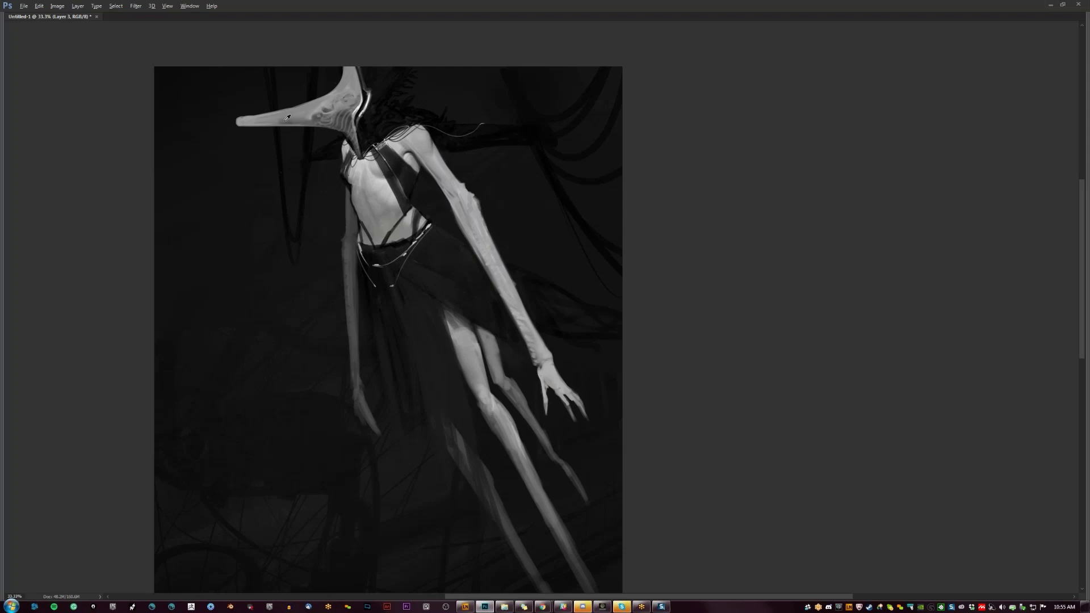
key(h)
key(r)
drag(573, 103, 373, 210)
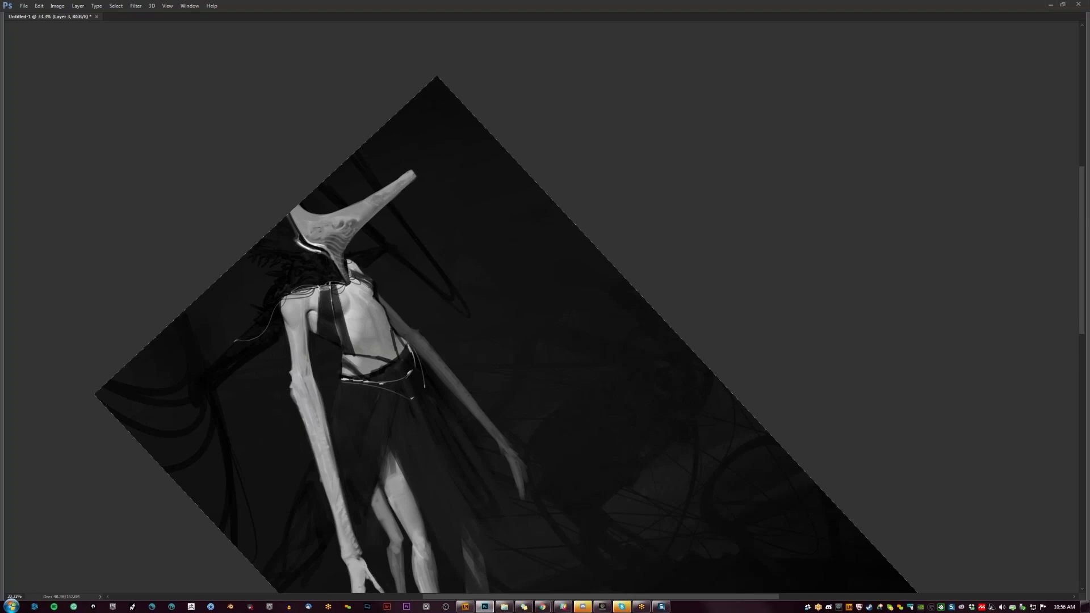
mouse_move(482, 207)
mouse_down()
mouse_move(503, 240)
mouse_move(506, 190)
mouse_move(567, 163)
mouse_move(554, 173)
mouse_move(551, 143)
mouse_move(499, 194)
mouse_up()
key(ctrl+shift+h)
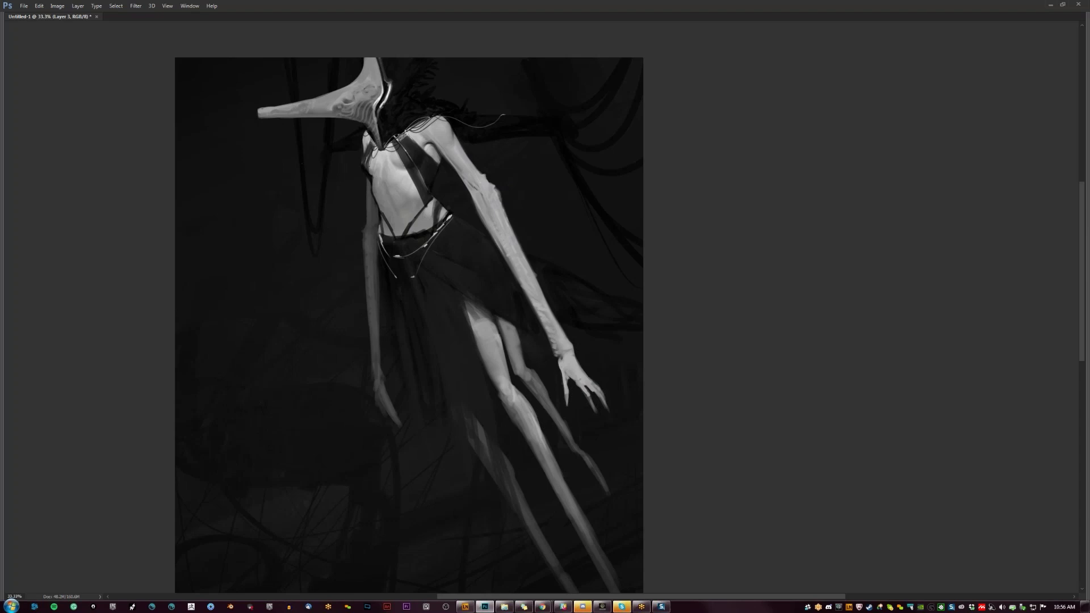
Step: Touch up the torso shading beside the chest straps with a sampled grey, comparing the figure in a mirrored view
key(F2)
drag(452, 214, 489, 255)
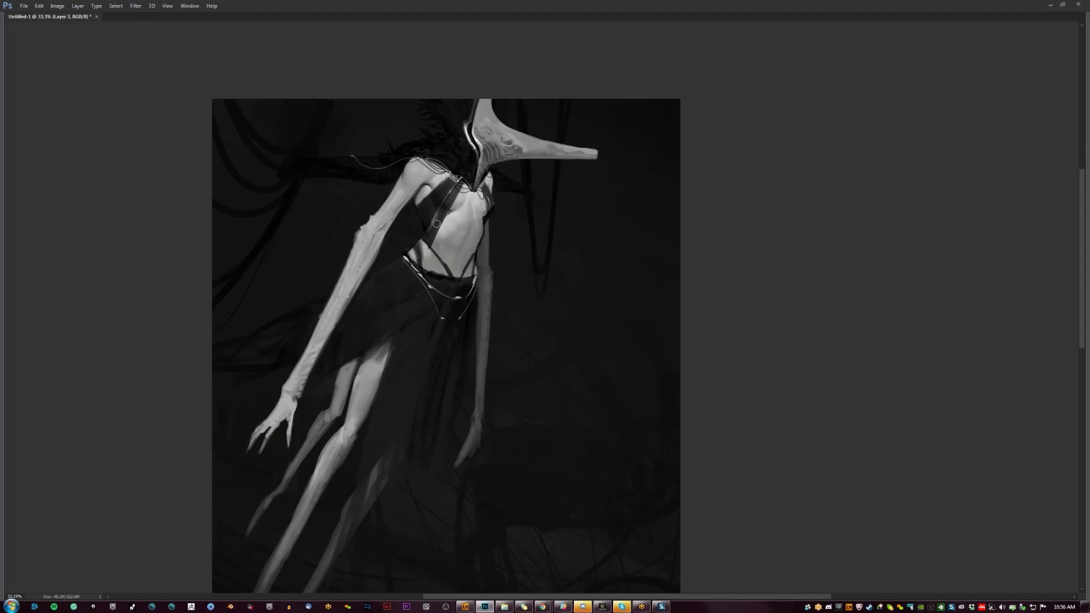
key(Tab)
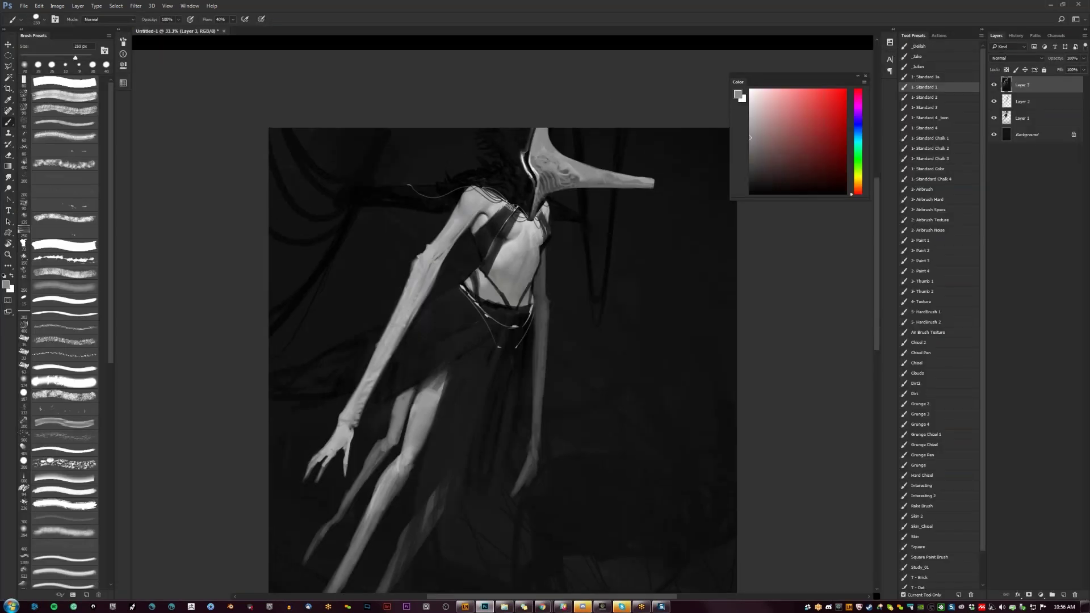
key(Tab)
key(F2)
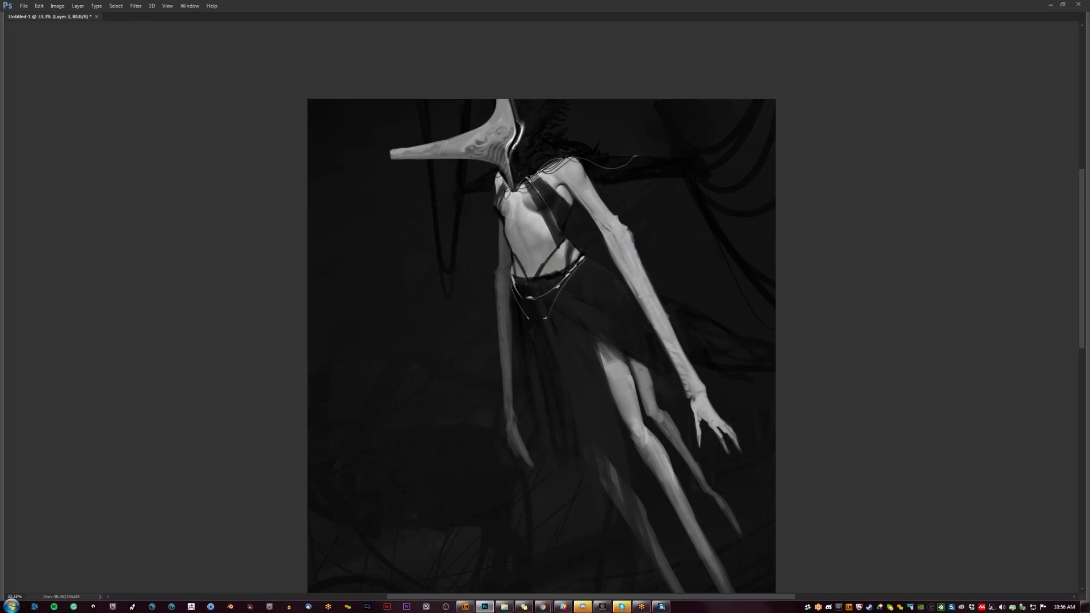
key(ctrl+shift+h)
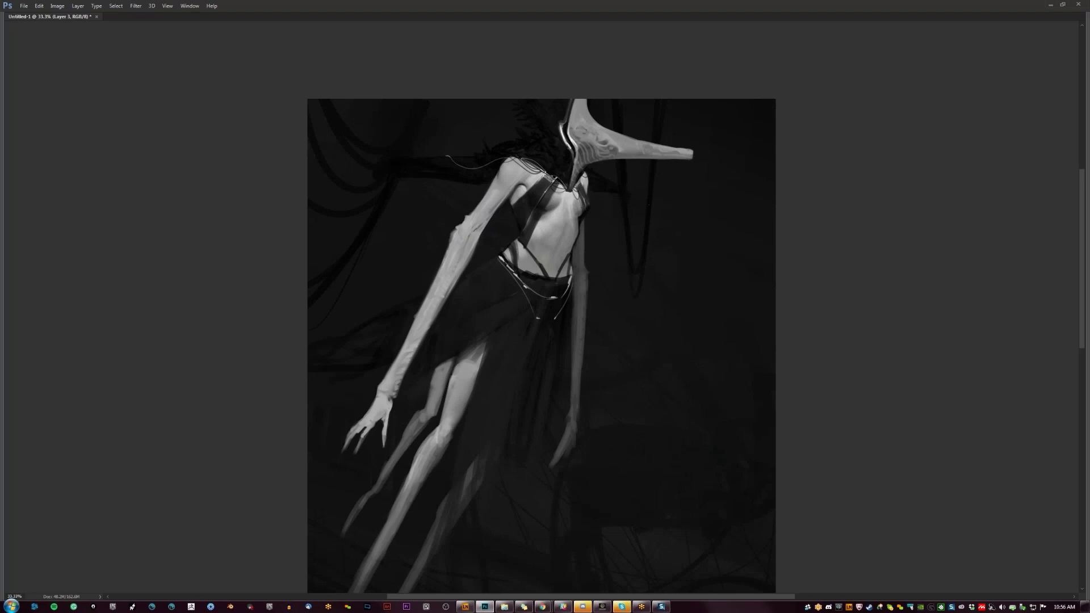
mouse_move(559, 244)
mouse_down()
mouse_move(543, 249)
mouse_move(560, 238)
mouse_up()
alt+click(550, 231)
key(ctrl+minus)
key(ctrl+minus)
key(Tab)
key(F2)
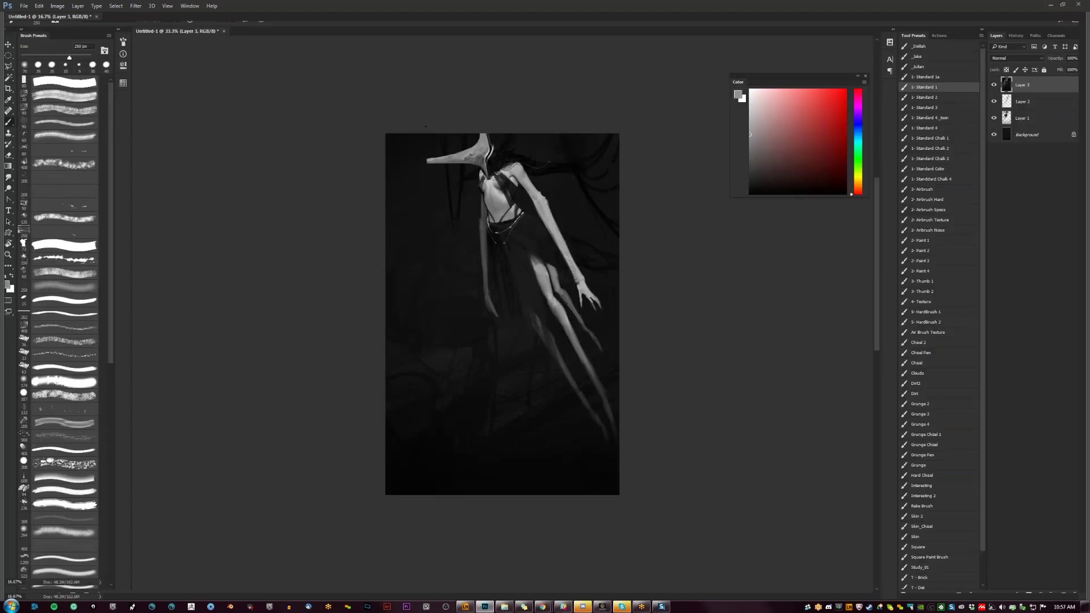
Step: Choose a lighter grey and a smaller brush for detailing the figure's torso
key(z)
click(479, 199)
click(479, 199)
click(500, 224)
drag(499, 224, 453, 372)
key(r)
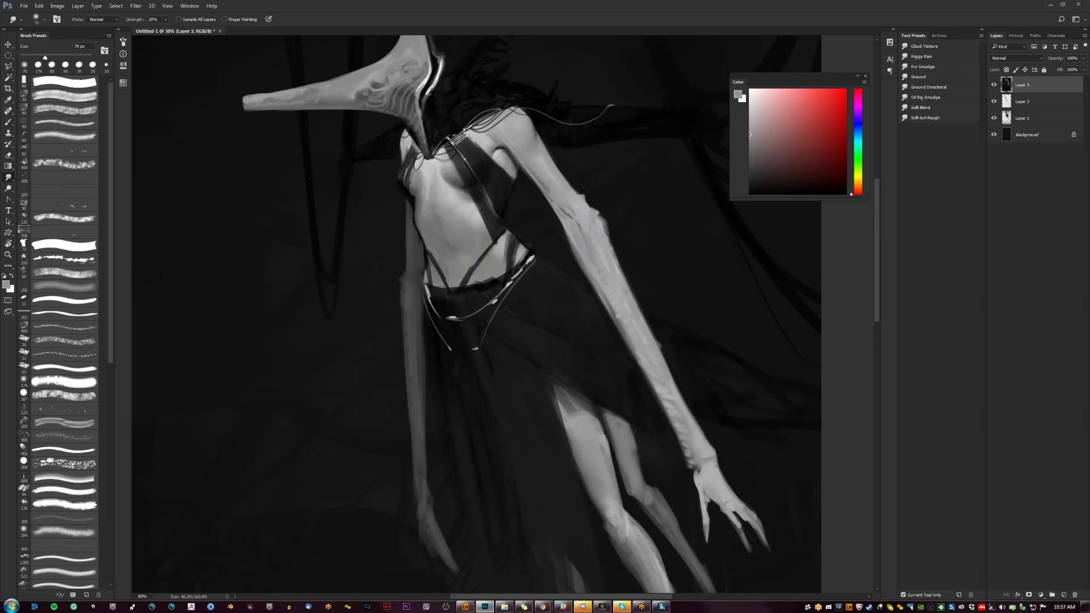
key(b)
key(d)
key(bracketleft)
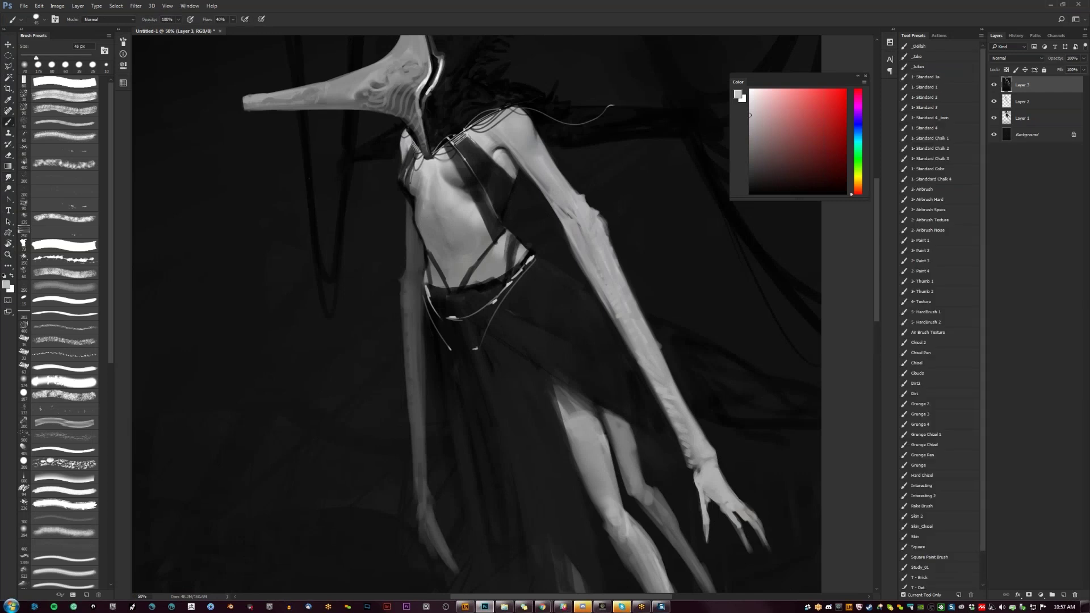
key(bracketleft)
click(750, 115)
key(r)
key(b)
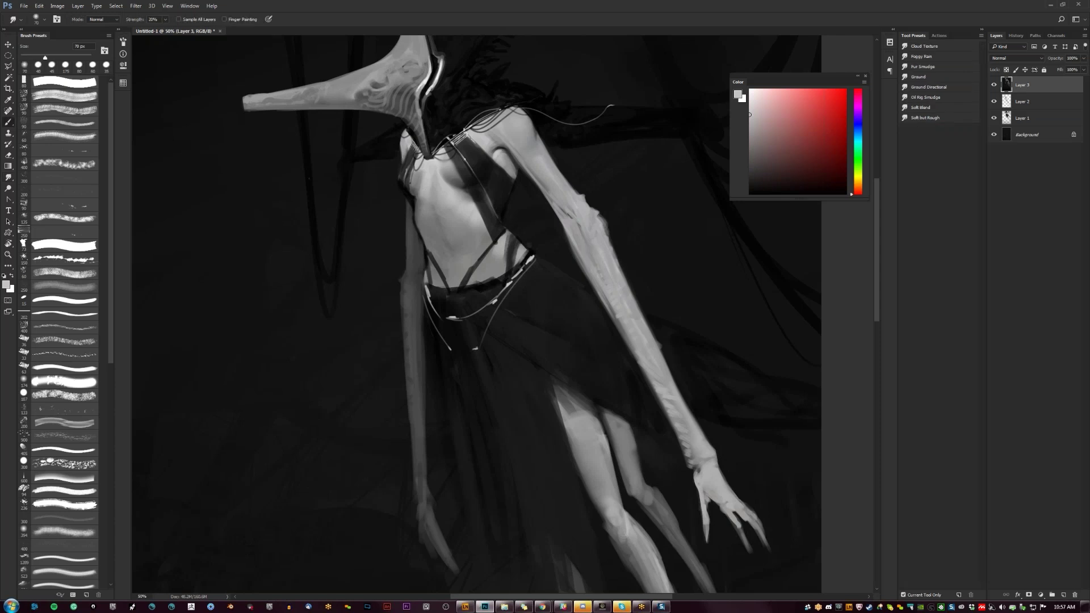
Step: Model the ribs and upper abdomen with soft strokes in greys sampled from the skin
alt+click(424, 196)
key(bracketleft)
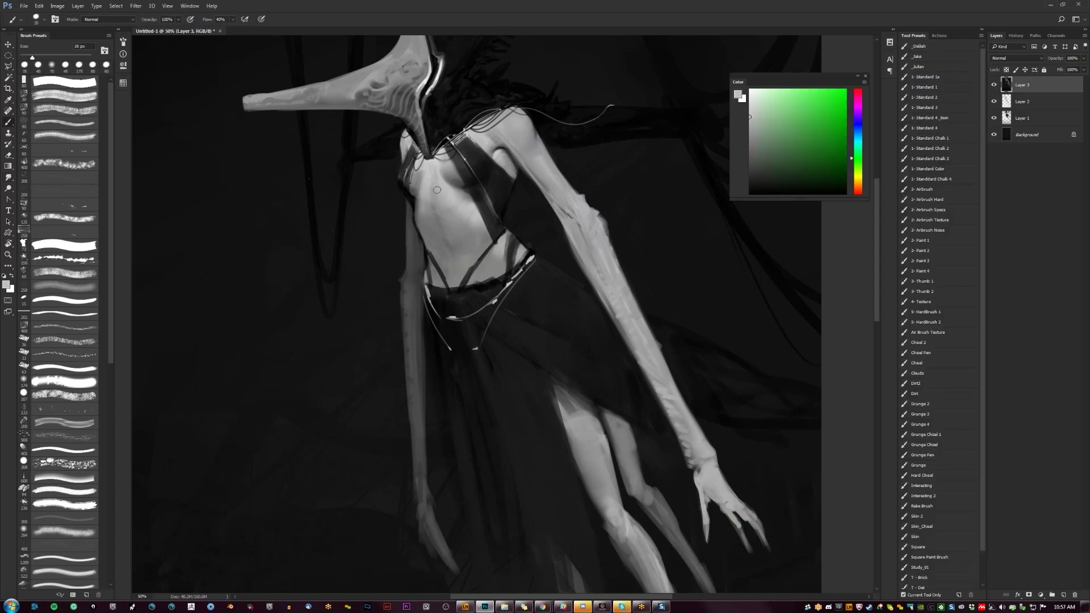
key(bracketright)
key(bracketright)
key(bracketright)
drag(446, 203, 461, 217)
click(471, 220)
key([)
key([)
alt+click(467, 226)
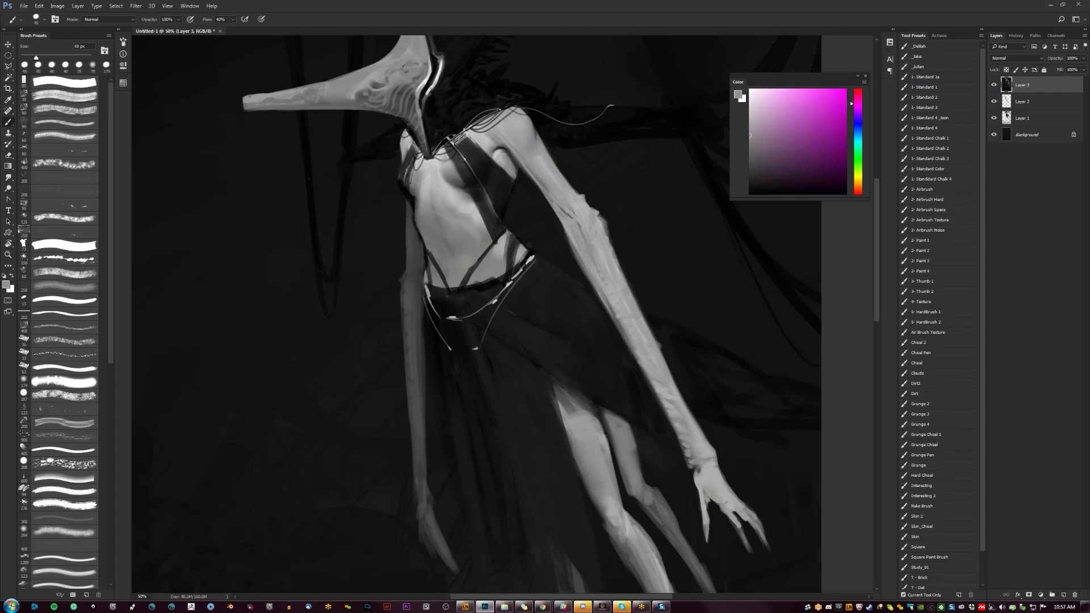
Step: Examine the whole figure zoomed out and mirrored to judge its torso shading and proportions
key(e)
key(z)
alt+click(471, 289)
alt+click(529, 226)
alt+click(529, 226)
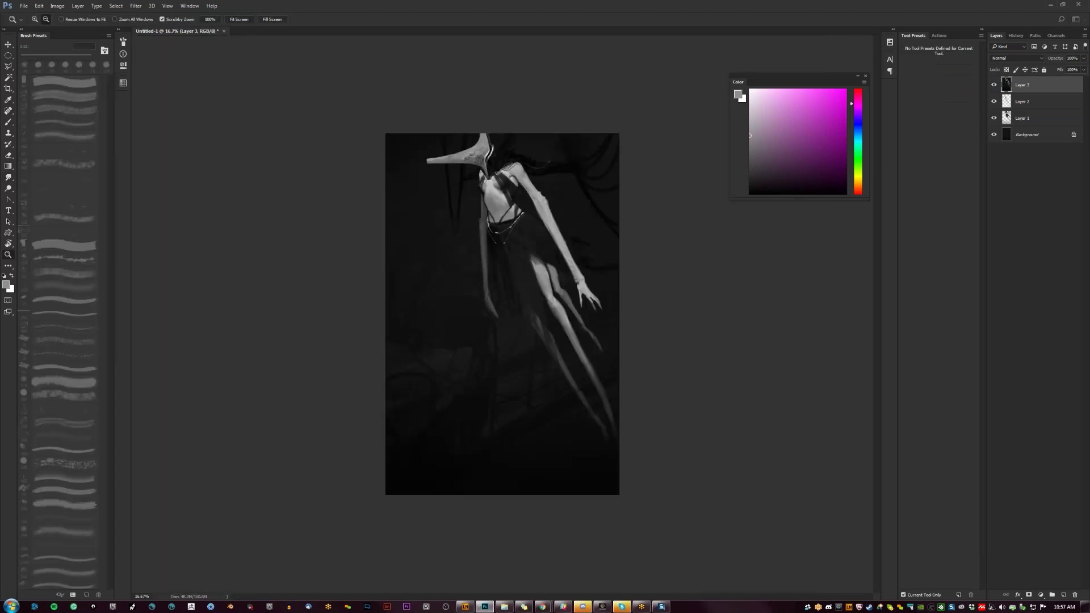
key(ctrl+shift+h)
click(521, 222)
click(517, 209)
key(b)
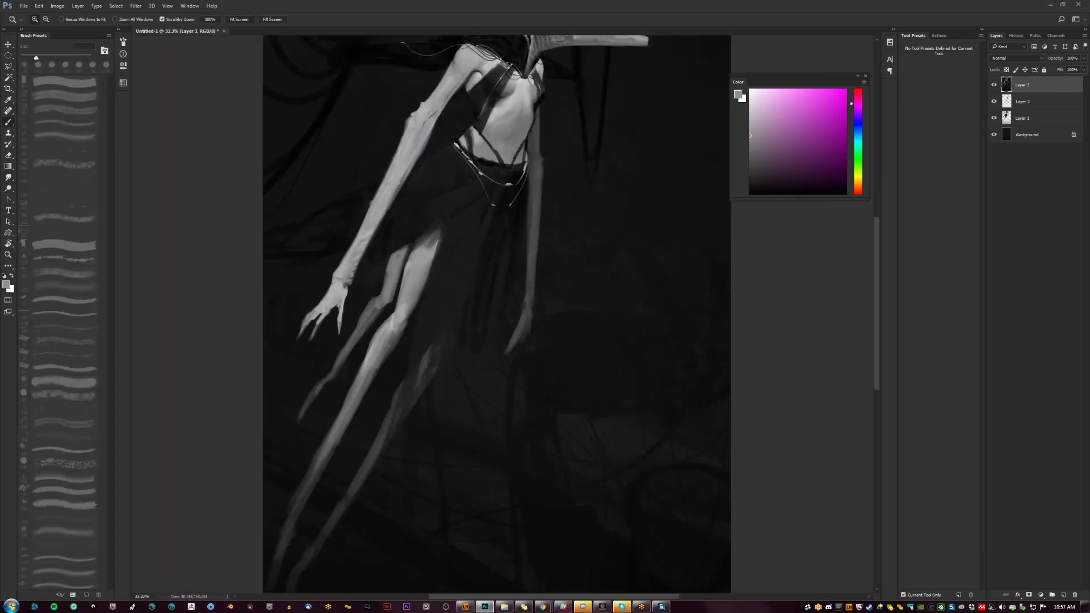
drag(517, 209, 496, 257)
Step: Enlarge the brush and sample a mid grey from the shaded side of the ribs
key(d)
key(])
key(])
key(bracketright)
key(bracketright)
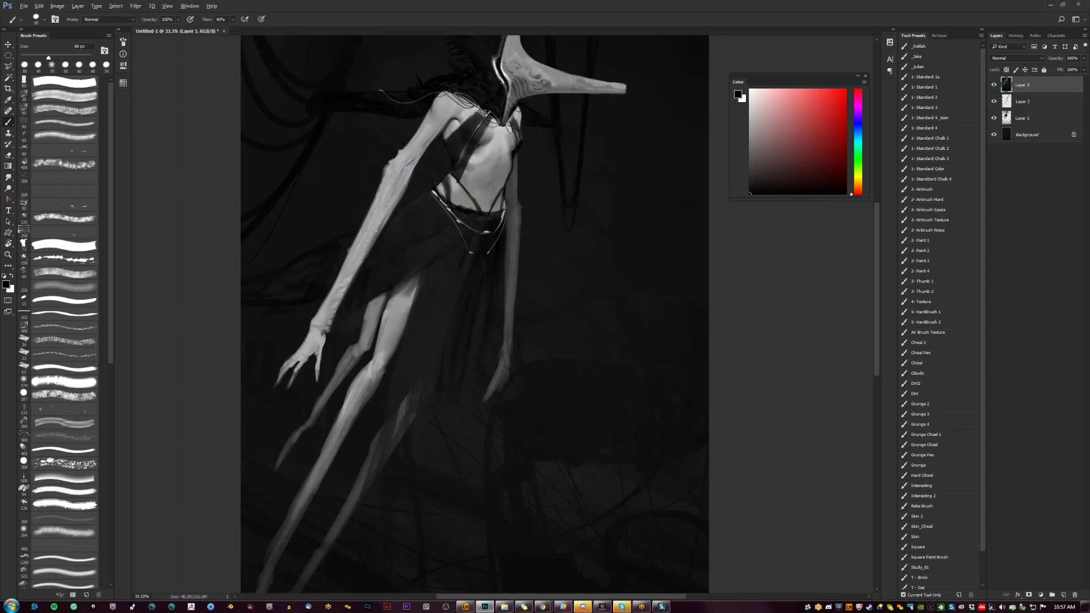
alt+click(470, 165)
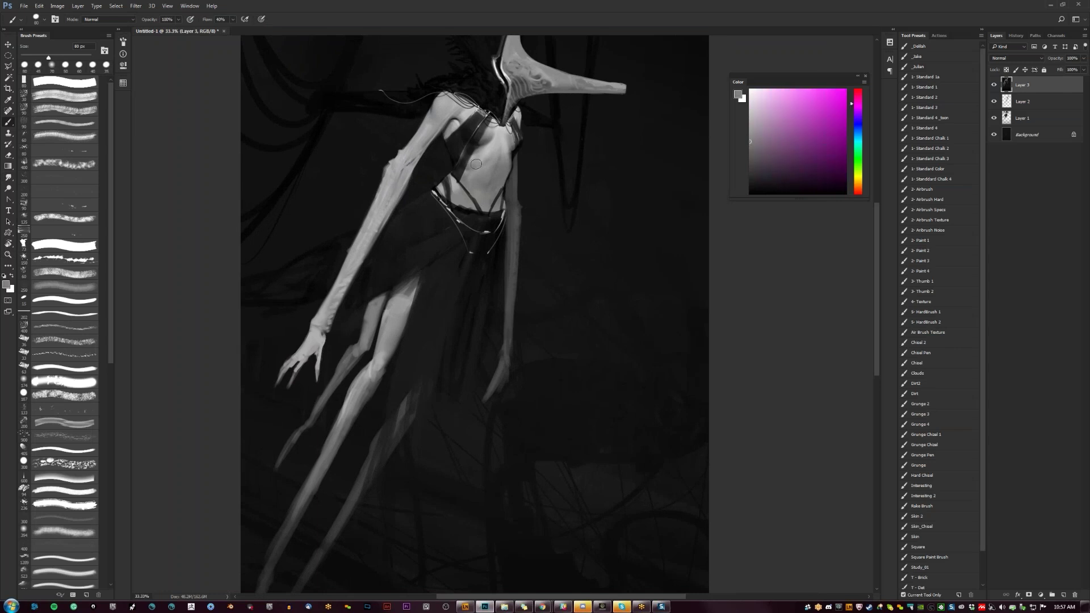
Step: Brush a touch-up stroke along the lit forearm just below the elbow
key(z)
alt+click(482, 191)
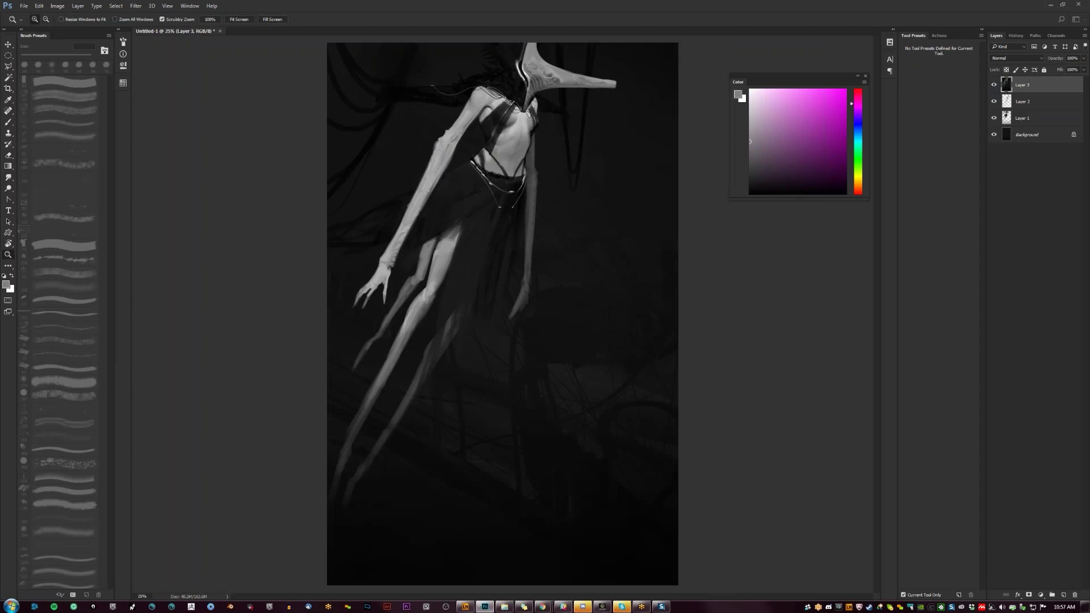
key(Tab)
key(f)
drag(462, 217, 407, 303)
click(406, 303)
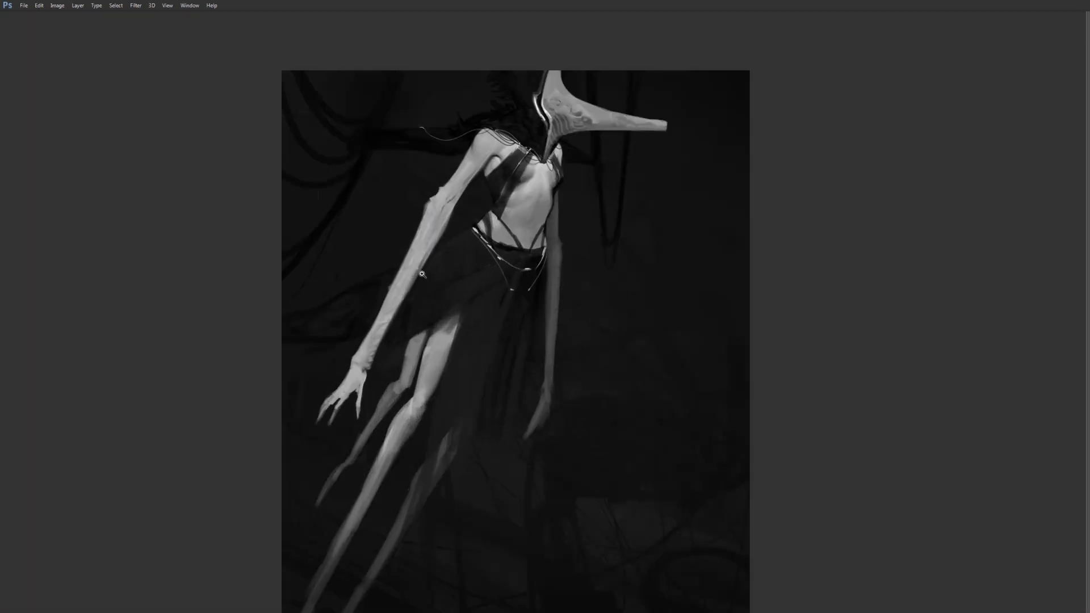
key(b)
drag(434, 204, 420, 232)
Step: View the figure in full-screen mode against a black surround
key(f)
key(f)
key(f)
key(f)
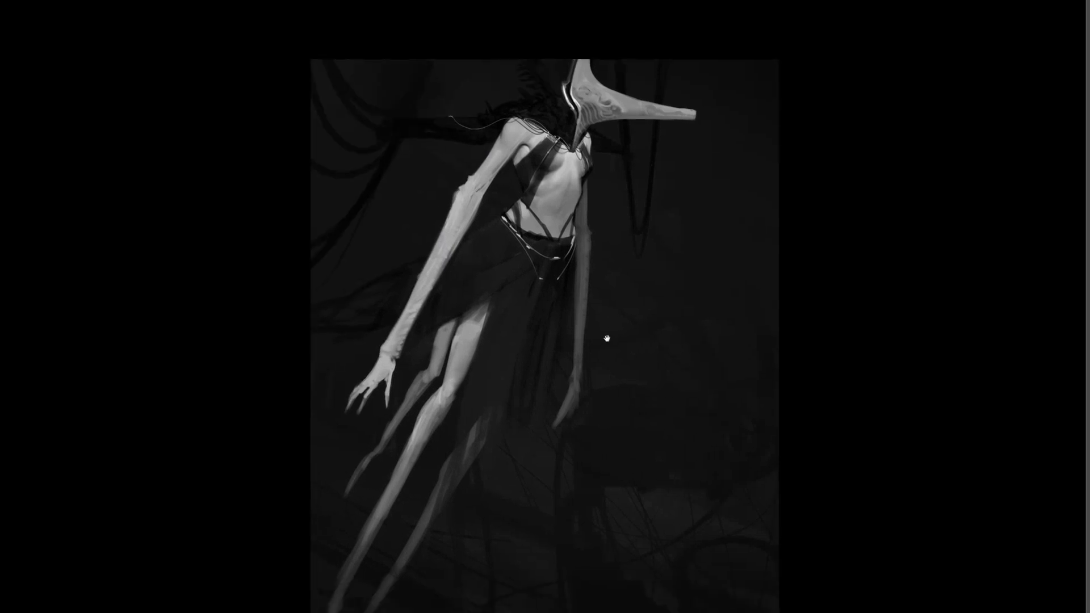
drag(607, 338, 581, 302)
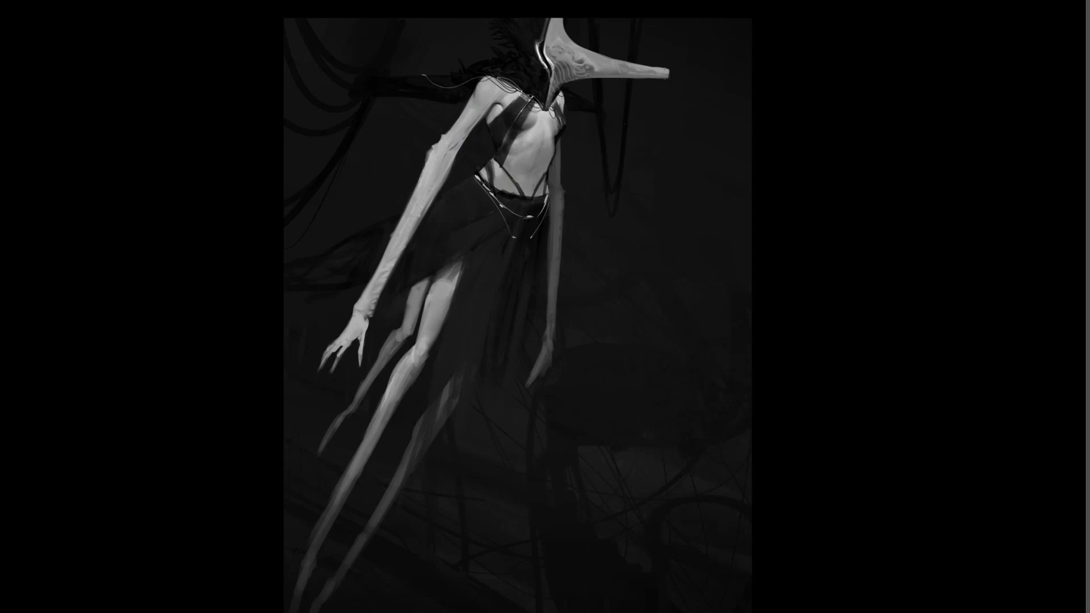
drag(478, 216, 462, 298)
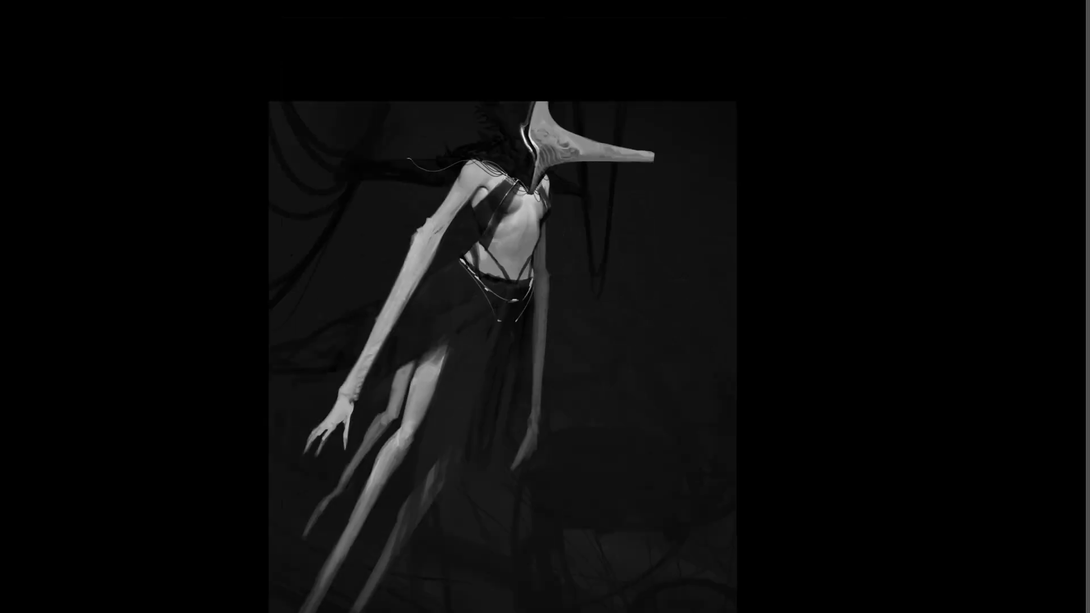
Step: Refine the dark, metallic trim along the skull's rear edge with the Standard 2 brush, then mirror the canvas to check
key(ctrl+shift+h)
key(ctrl+plus)
key(f)
key(f)
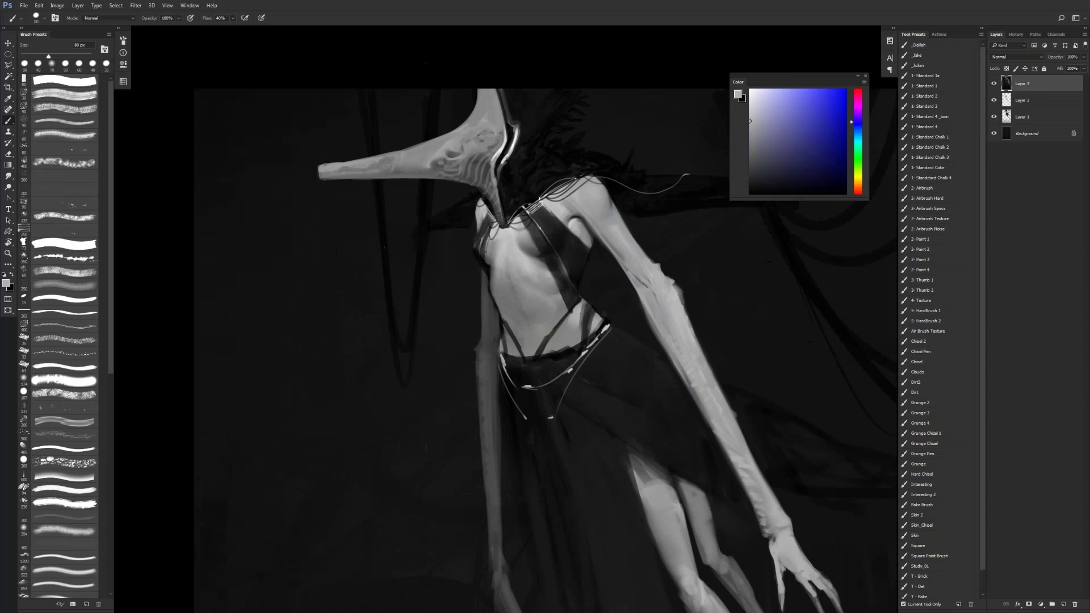
click(941, 96)
key(f)
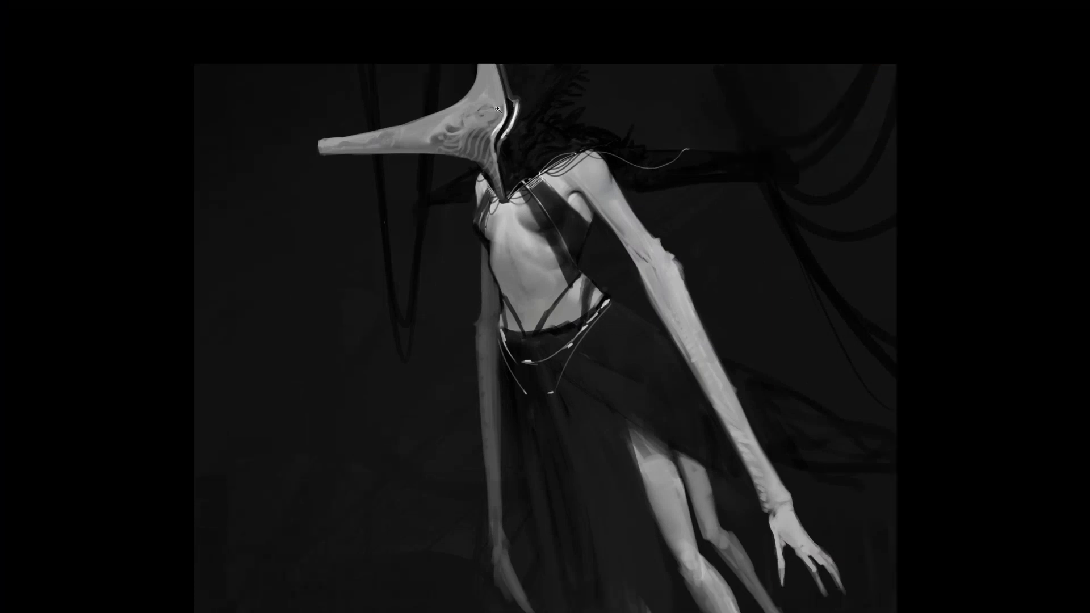
alt+click(524, 101)
drag(519, 103, 504, 139)
mouse_move(507, 127)
mouse_down()
mouse_move(502, 137)
mouse_move(509, 128)
mouse_up()
drag(516, 115, 513, 103)
key(m)
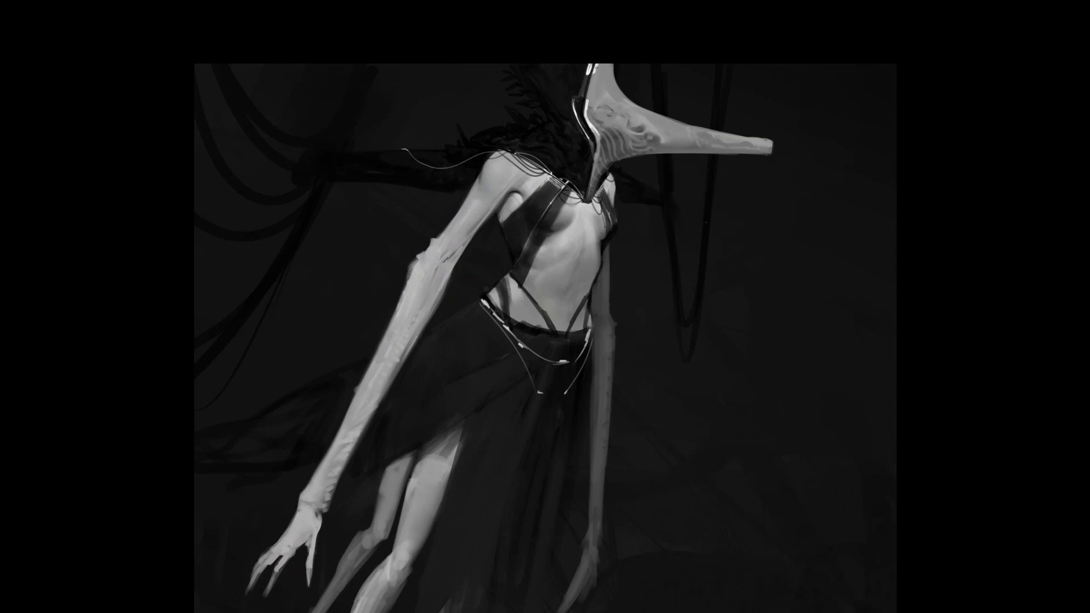
Step: Add fine accents to the pointed jaw tip and the necklace beside the shoulder
alt+click(611, 223)
alt+click(611, 223)
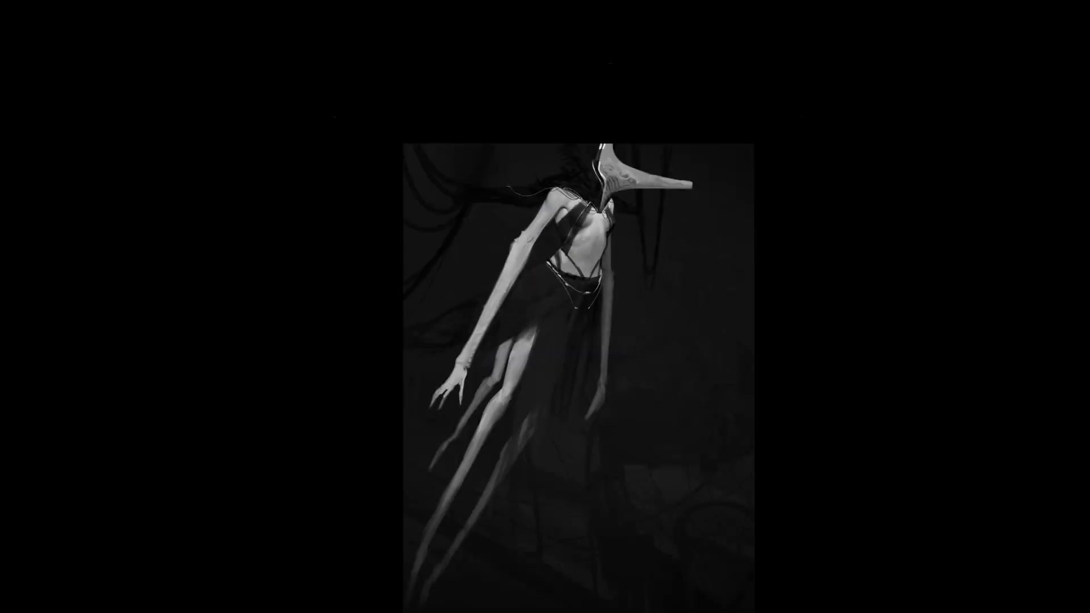
key(ctrl+shift+h)
click(564, 184)
click(564, 184)
click(565, 183)
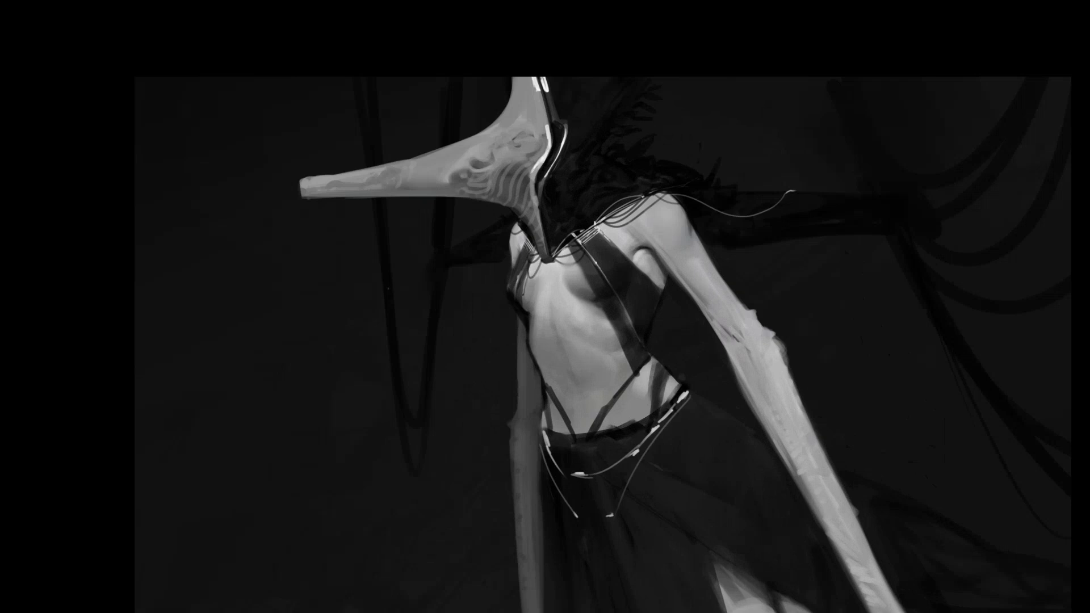
drag(548, 256, 547, 249)
drag(597, 217, 581, 229)
Step: Paint broad, curved dark-grey strands in the background behind the lit forearm, extending to the canvas edge
key(z)
alt+click(593, 243)
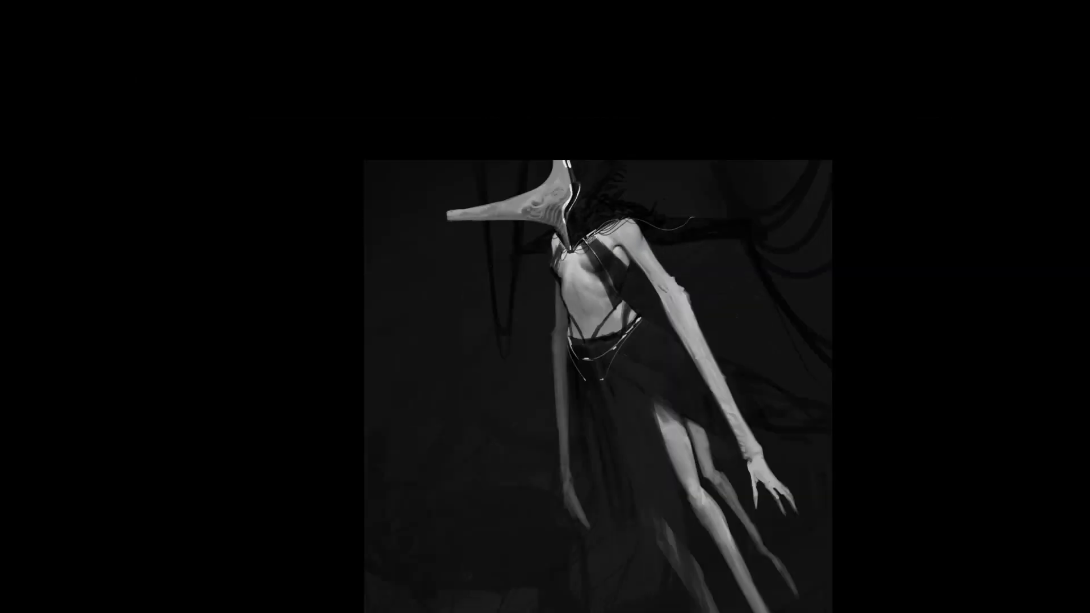
key(ctrl+shift+h)
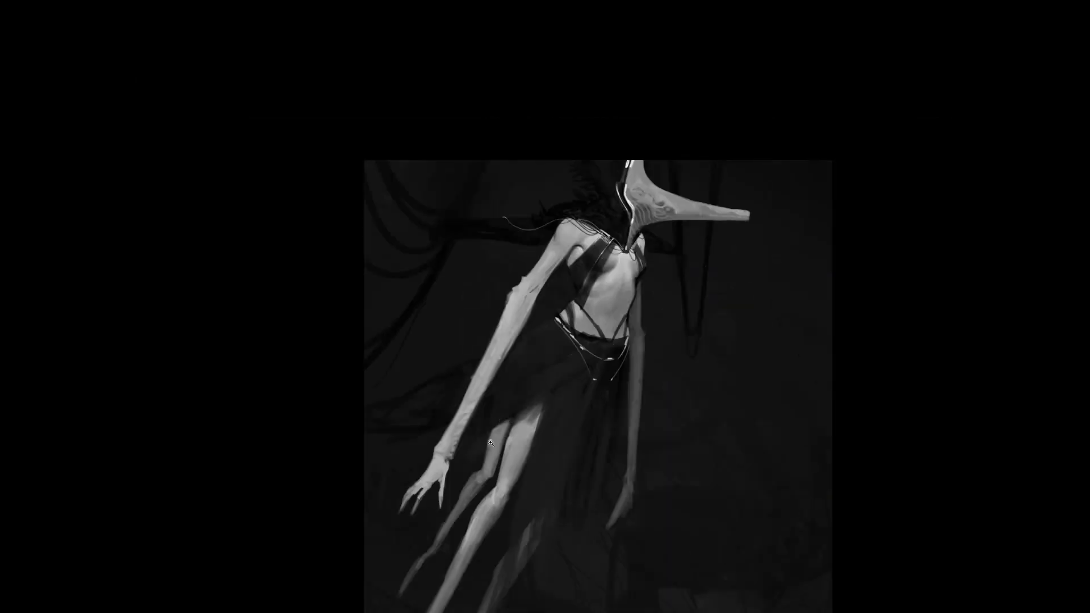
click(582, 323)
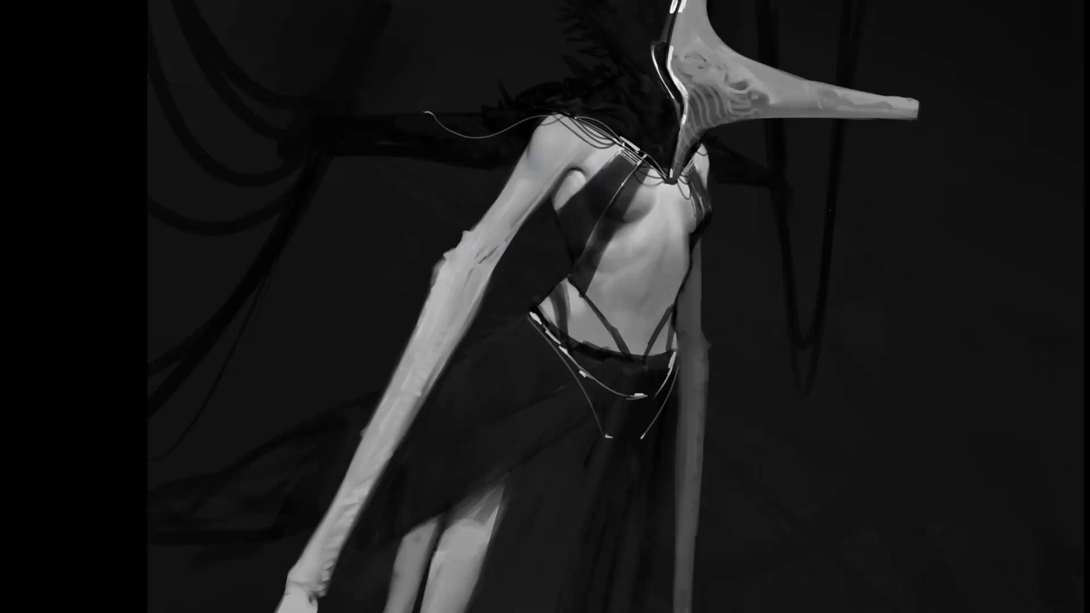
mouse_move(207, 302)
mouse_down()
mouse_move(406, 325)
mouse_move(320, 352)
mouse_move(126, 261)
mouse_move(267, 321)
mouse_move(375, 314)
mouse_up()
drag(382, 352, 170, 440)
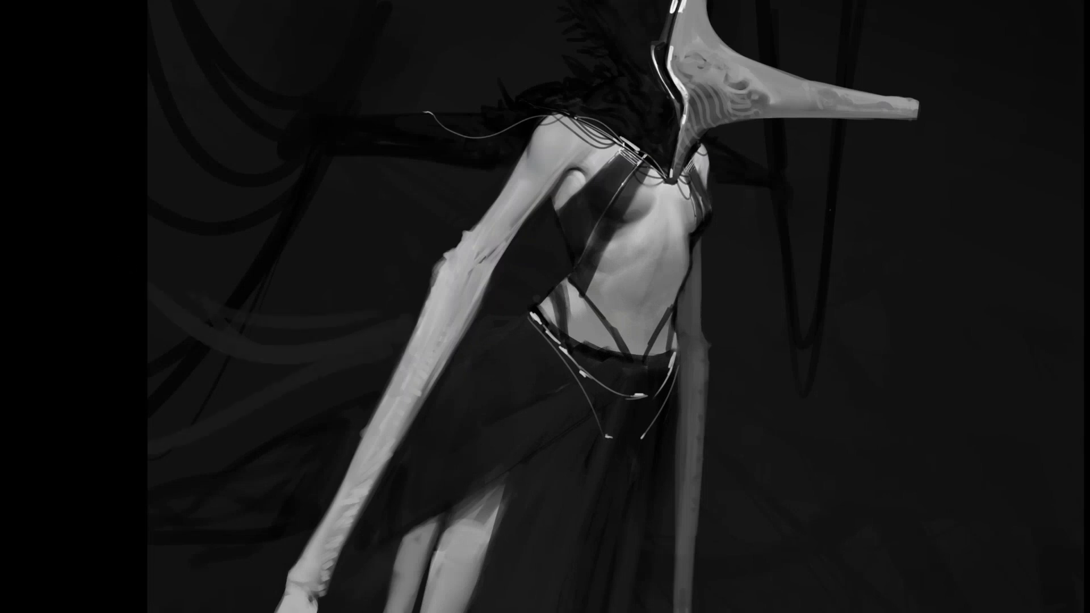
scroll(374, 378, down, 2)
key(Tab)
key(Tab)
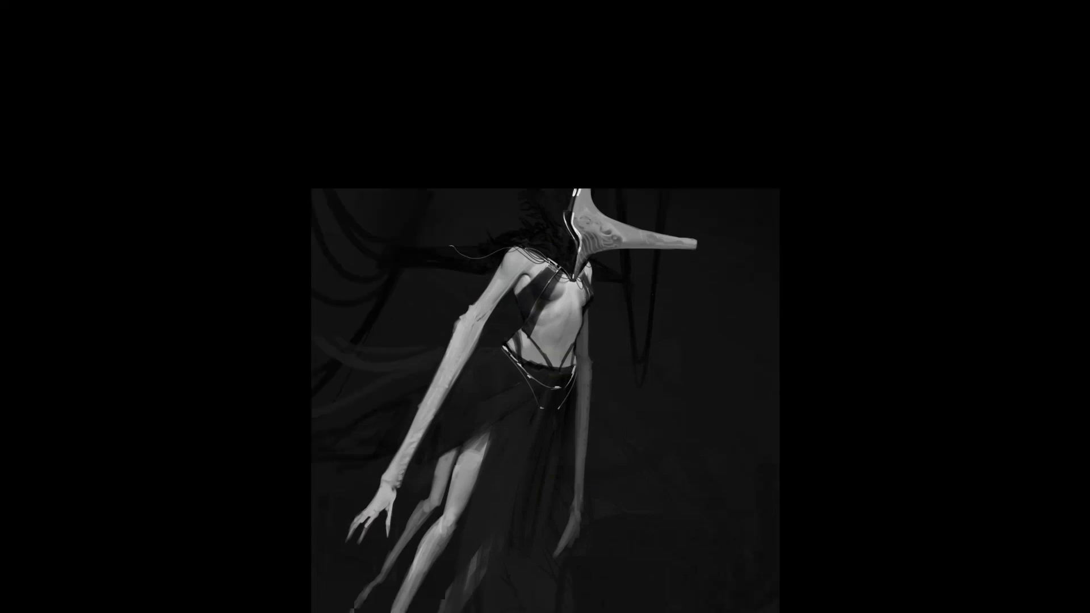
Step: Try a brush stroke across the top of the front thigh below the skirt's hem
key(f)
key(f)
drag(467, 455, 467, 211)
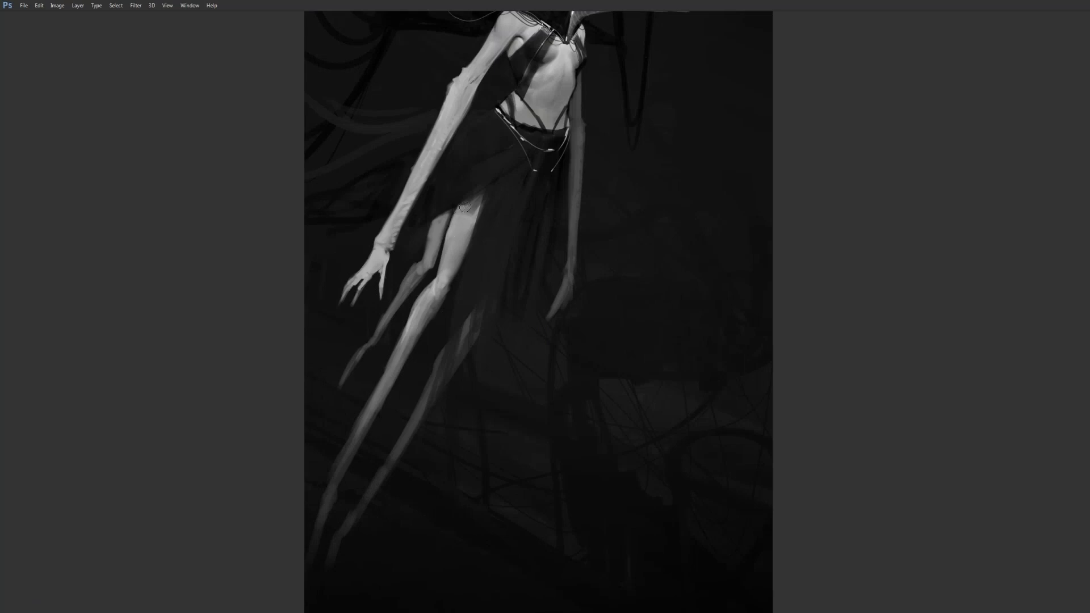
mouse_move(462, 203)
mouse_down()
mouse_move(477, 198)
mouse_move(437, 225)
mouse_up()
key(ctrl+z)
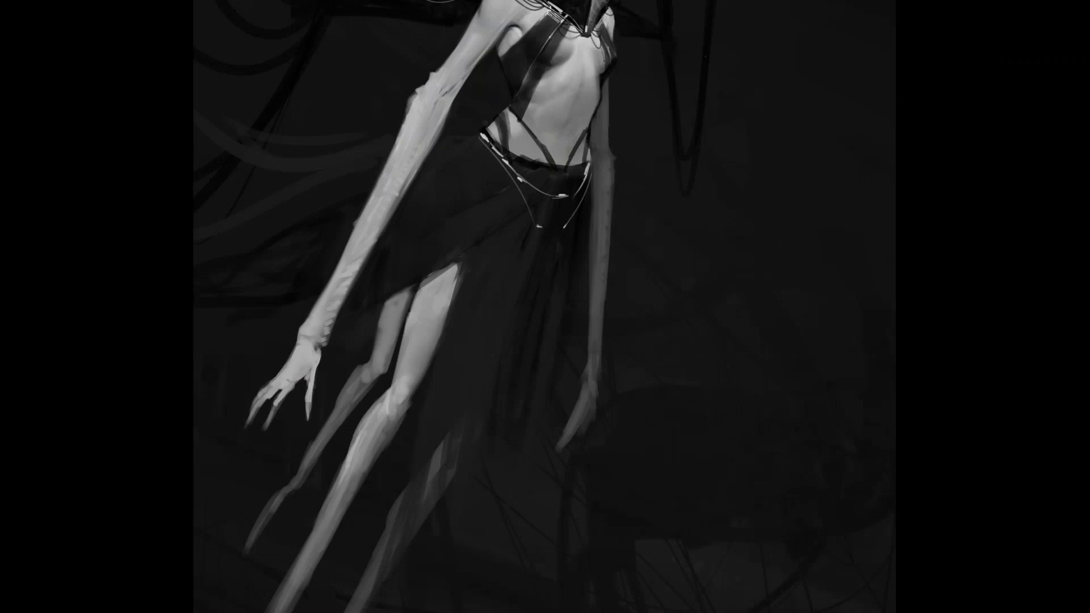
Step: Try a brush stroke across the lower abdomen above the skirt's waistband
mouse_move(529, 131)
mouse_down()
mouse_move(522, 157)
mouse_move(572, 166)
mouse_up()
key(ctrl+z)
scroll(566, 206, down, 2)
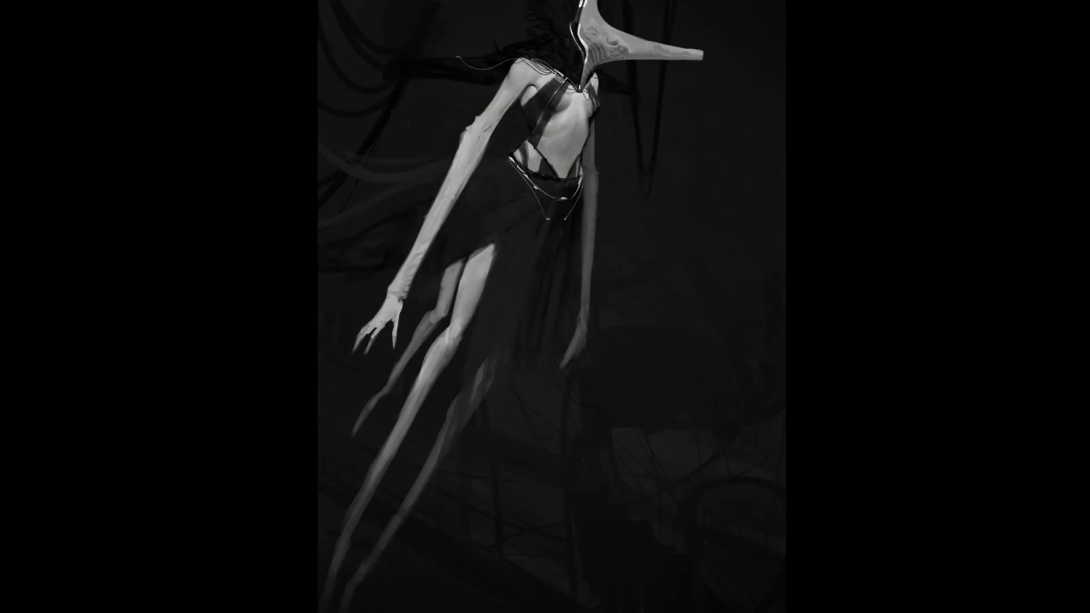
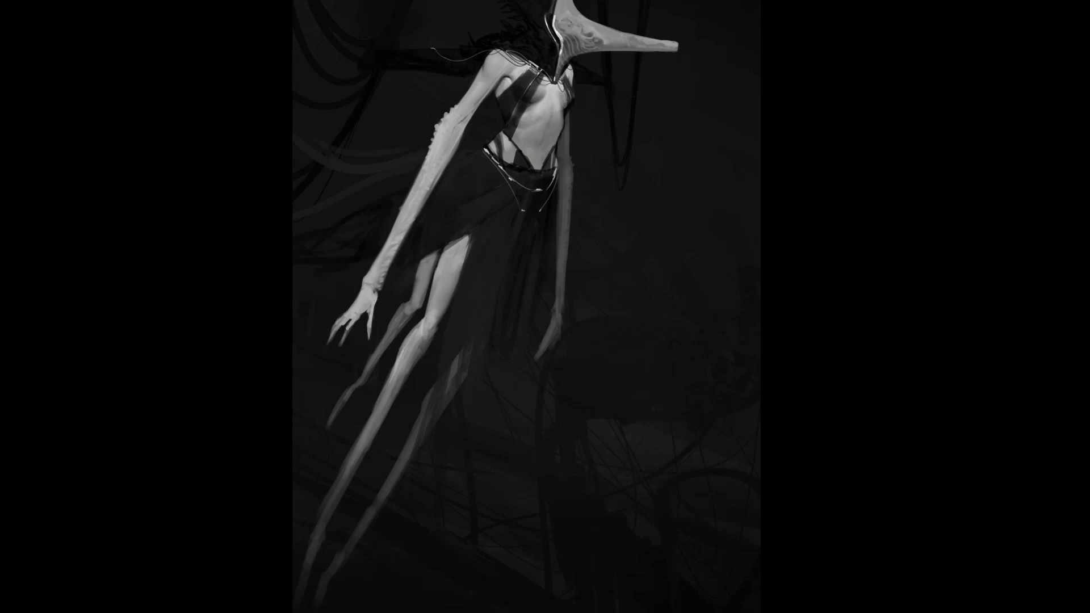
Step: Leave full-screen view and hide the interface panels around the whole painting
drag(602, 363, 608, 374)
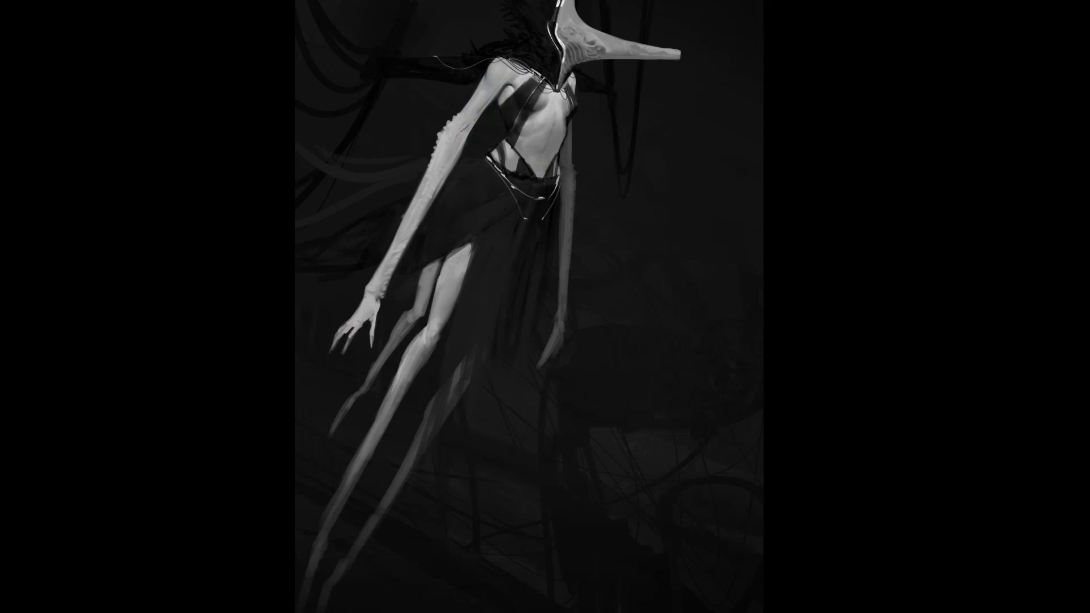
mouse_move(662, 269)
mouse_down()
mouse_move(669, 312)
mouse_move(680, 282)
mouse_move(654, 274)
mouse_up()
scroll(680, 282, down, 1)
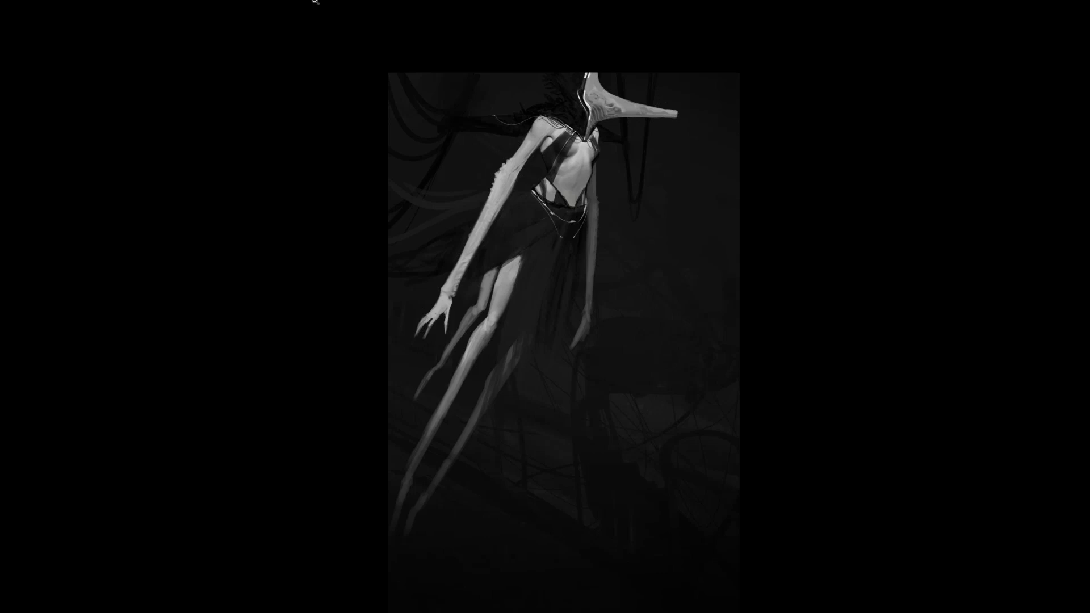
key(f)
key(F6)
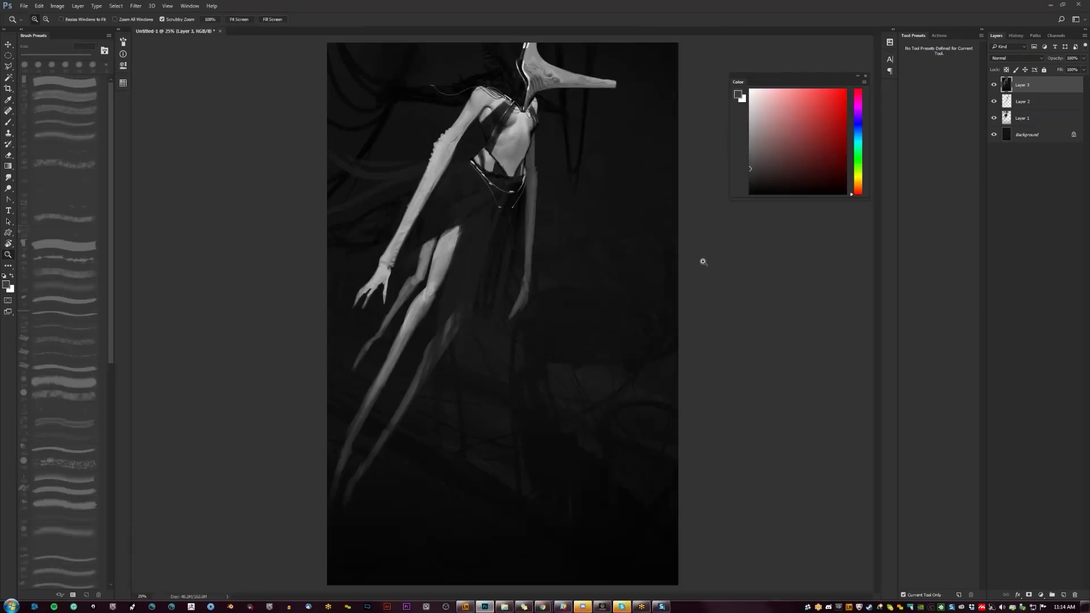
key(Tab)
Step: Save the painting as the Photoshop document 150.psd in the New folder under AJ Artworks
key(ctrl+s)
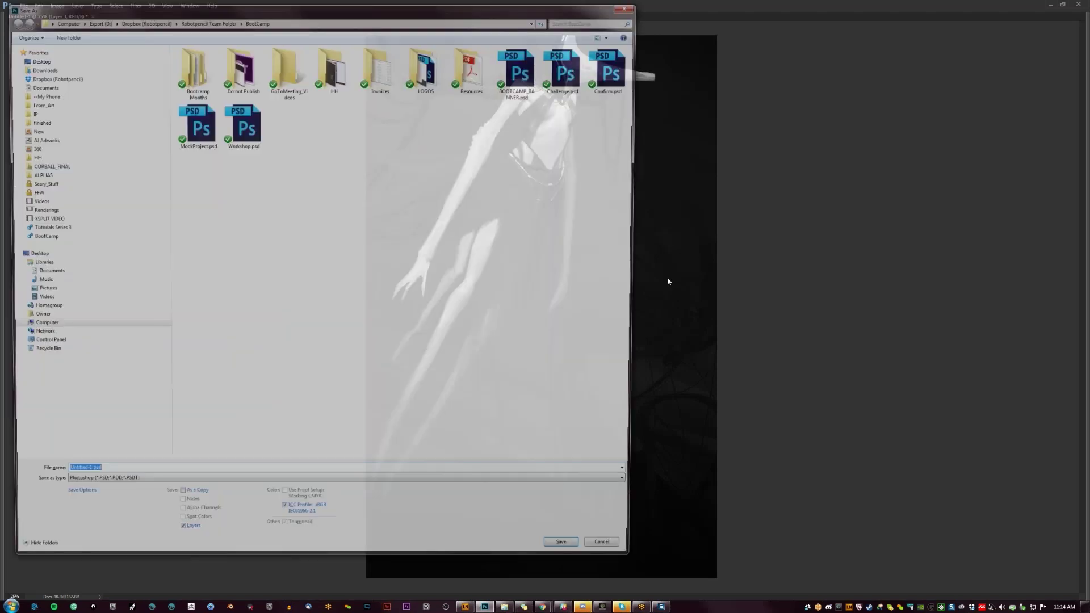
click(30, 129)
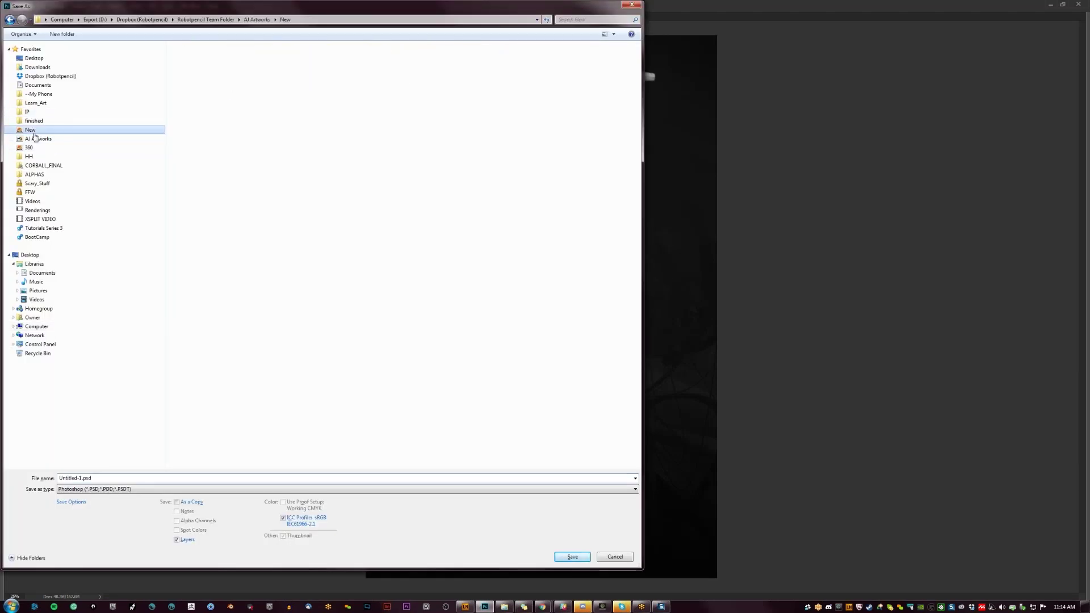
click(334, 478)
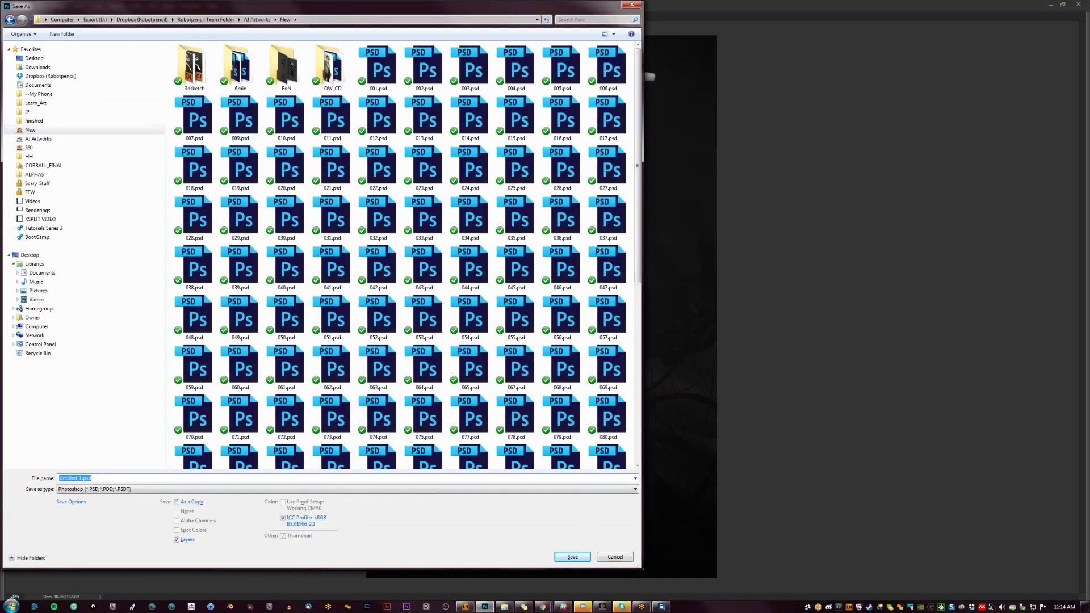
drag(636, 261, 634, 436)
text(1)
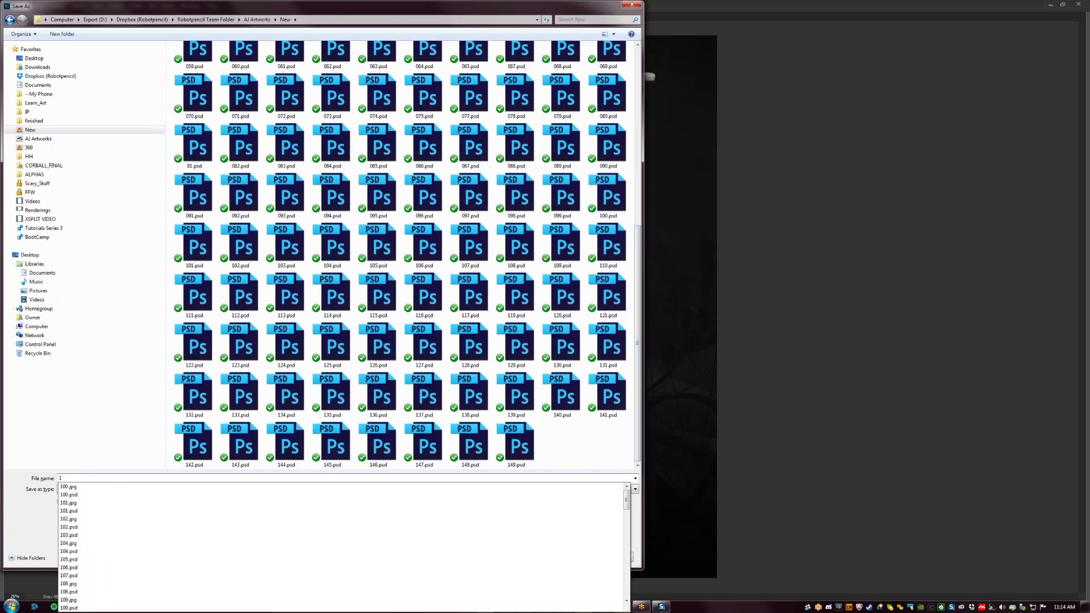
text(50)
key(Return)
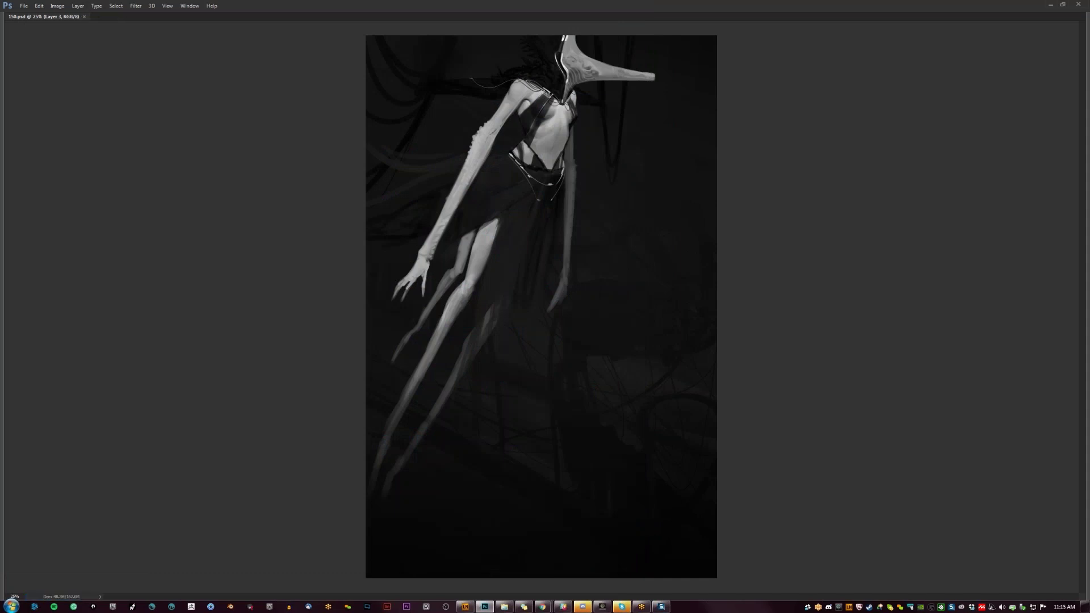
Step: Save a JPEG copy of painting 150 in the same folder with baseline format and quality 10
key(ctrl+shift+s)
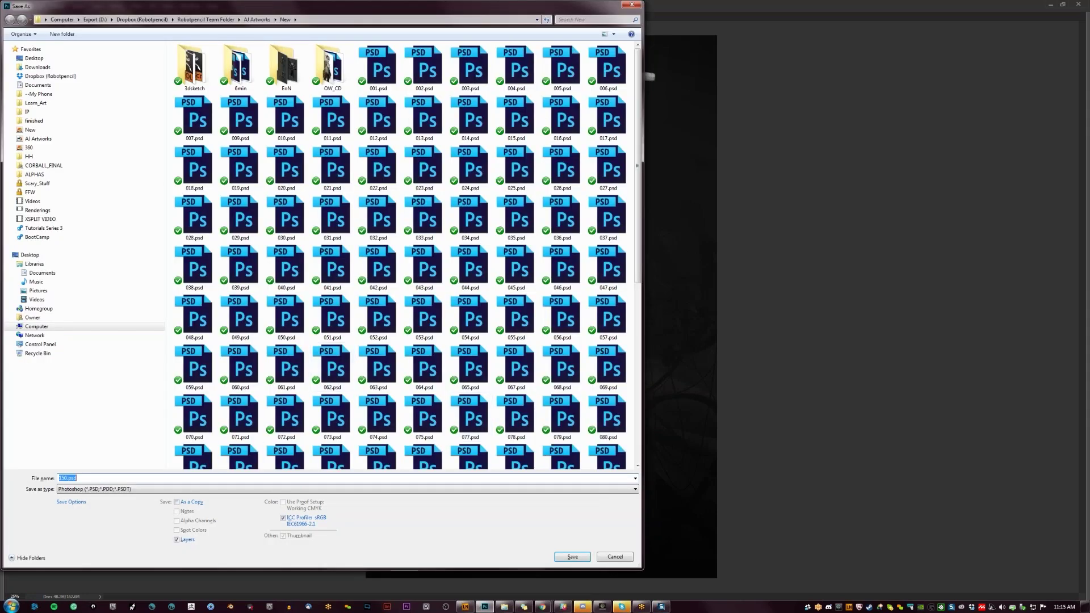
click(199, 489)
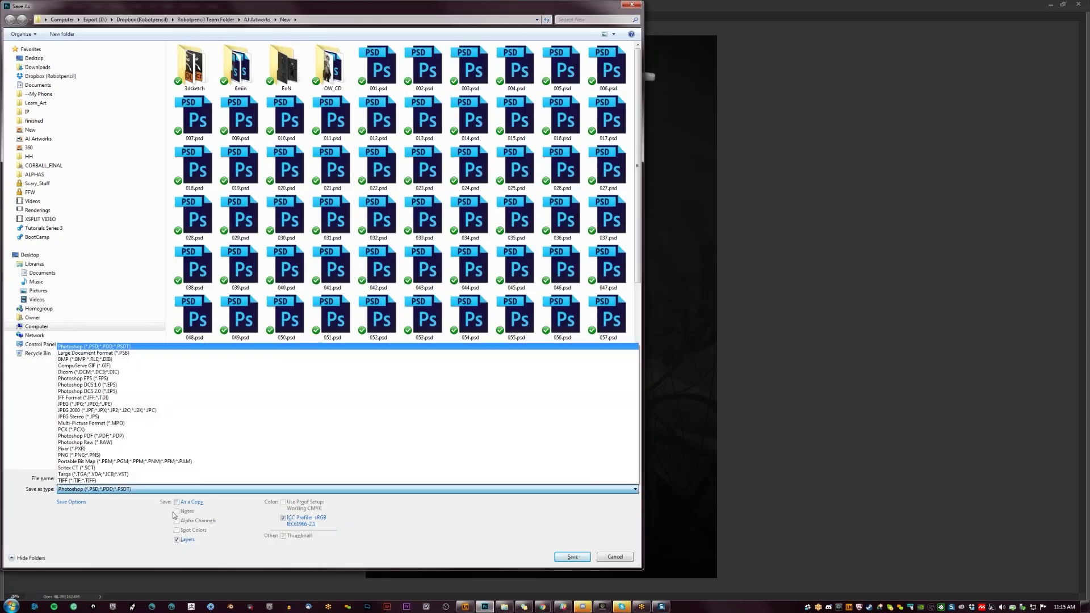
click(97, 403)
click(571, 556)
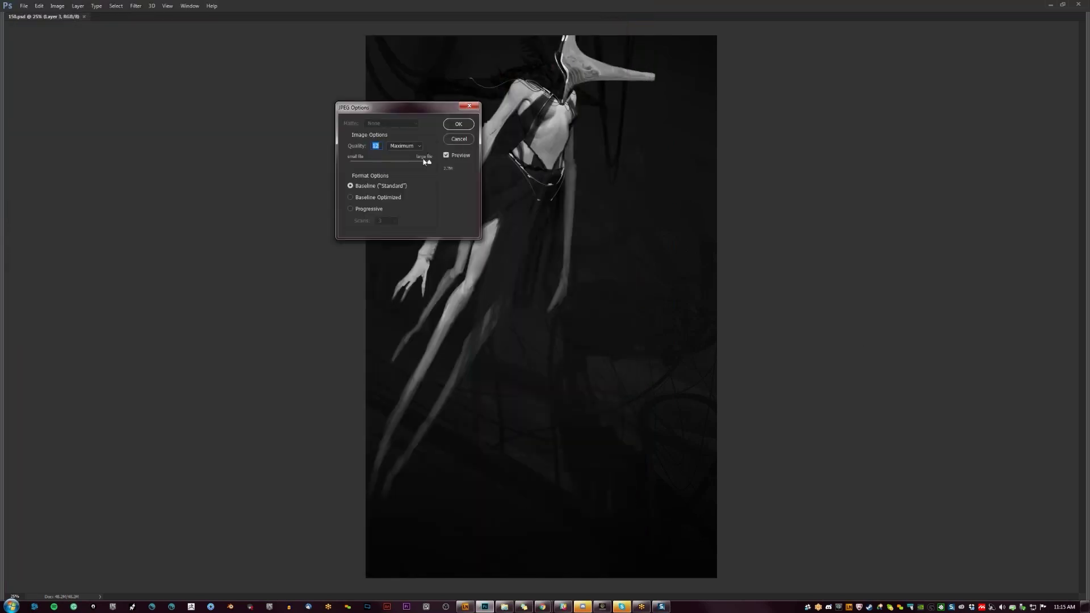
drag(429, 164, 415, 166)
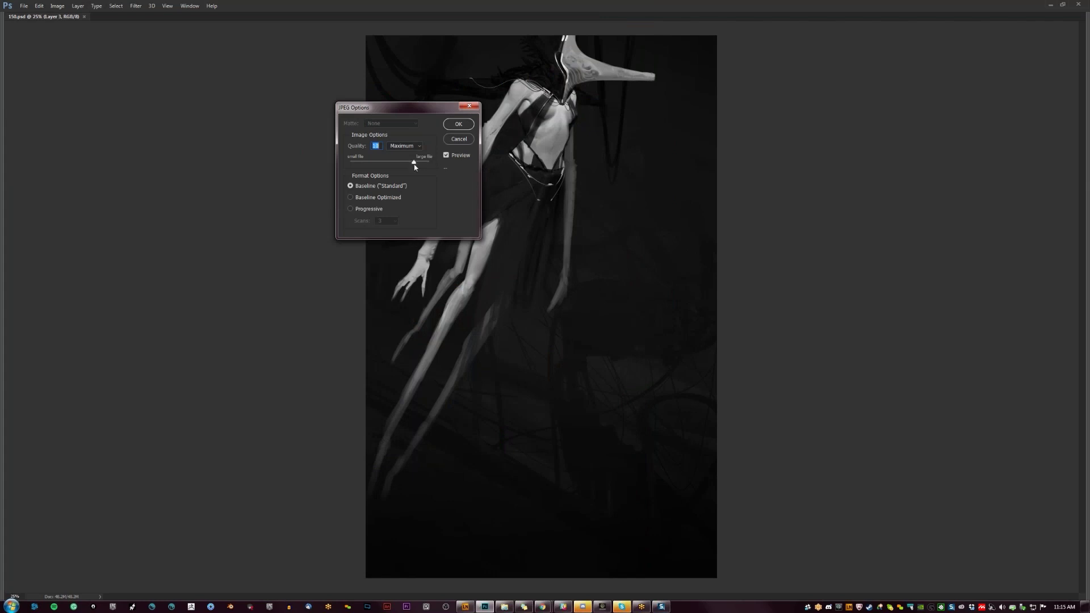
click(458, 124)
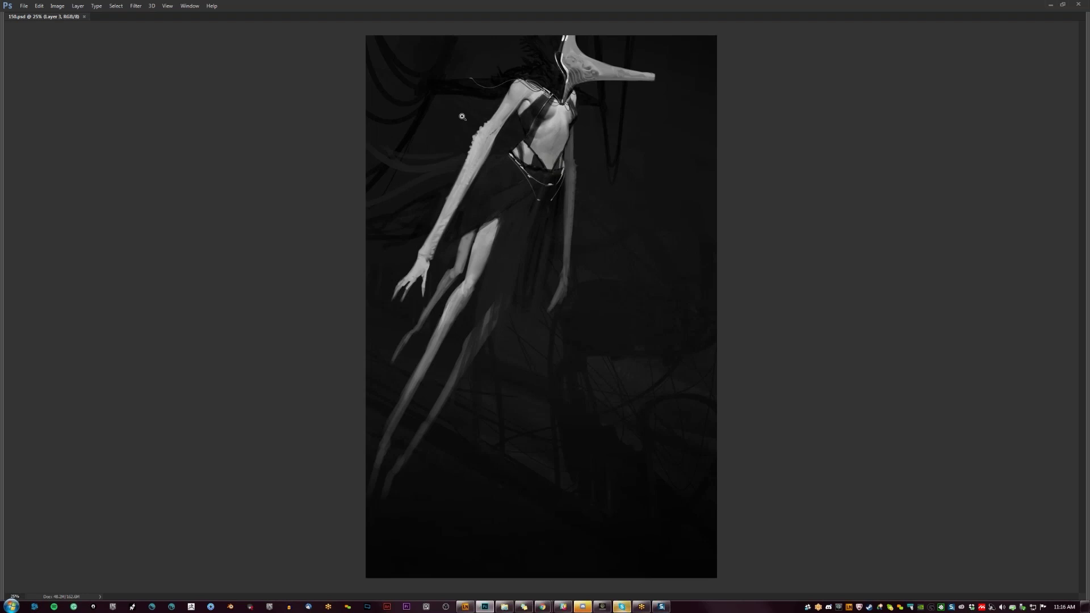
key(f)
key(f)
key(f)
Step: Switch from the painting to the open window marked with the orange flower icon
click(641, 606)
key(alt+Tab)
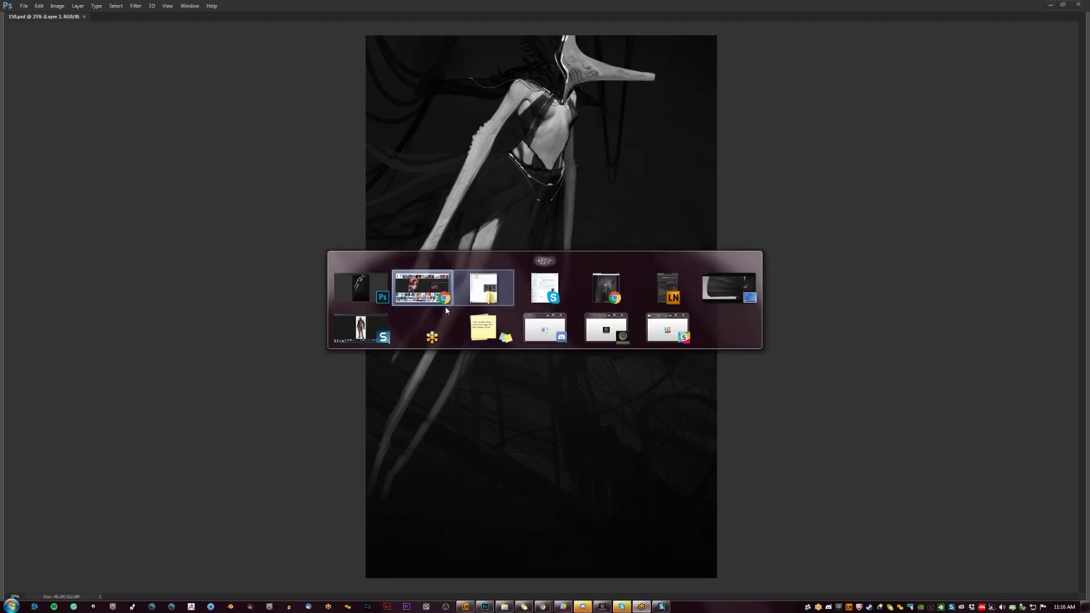
click(429, 328)
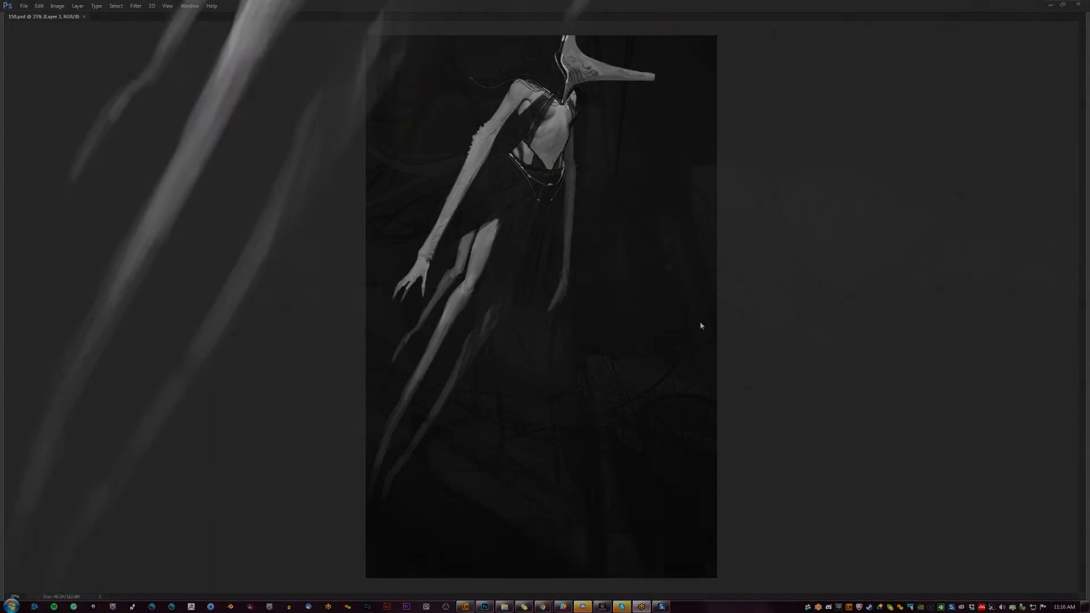